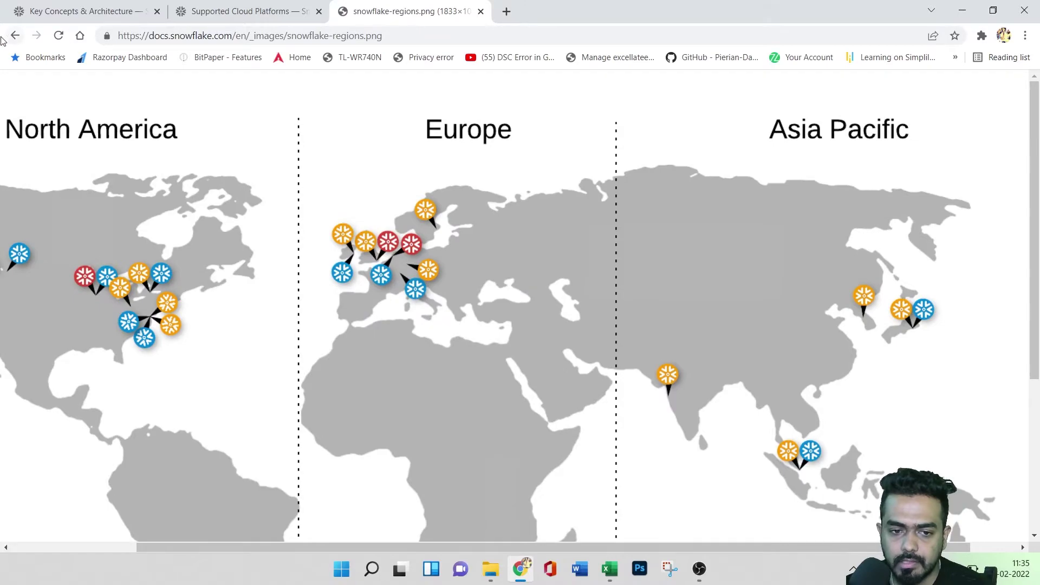
# - Highlight the us-west-2, us-east-2, us-east-1 and ca-central-1 region IDs in the regions table
pyautogui.scroll(-15, 510, 278)
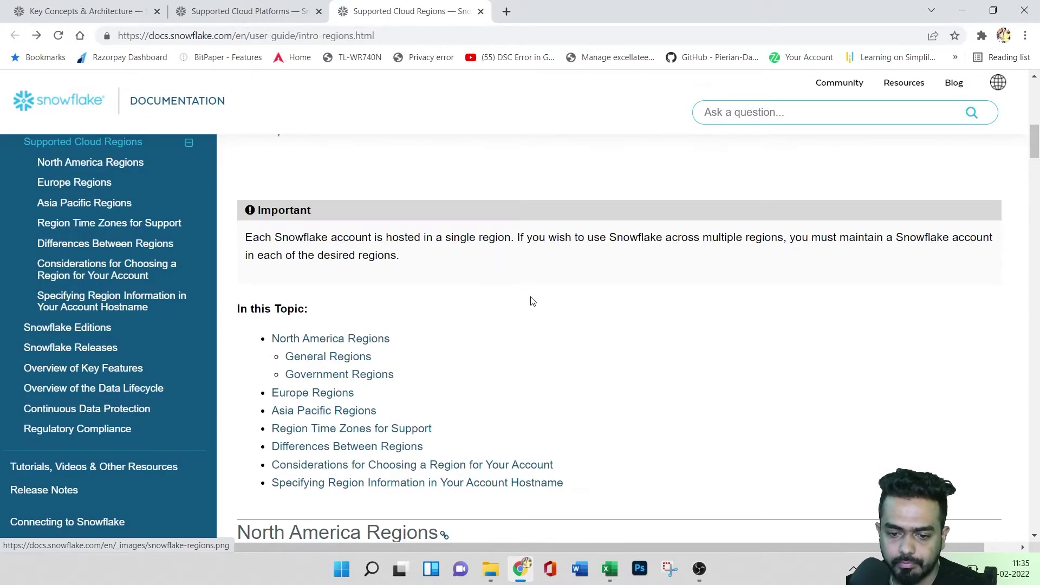
pyautogui.scroll(3, 605, 317)
pyautogui.scroll(-9, 588, 329)
pyautogui.scroll(15, 615, 329)
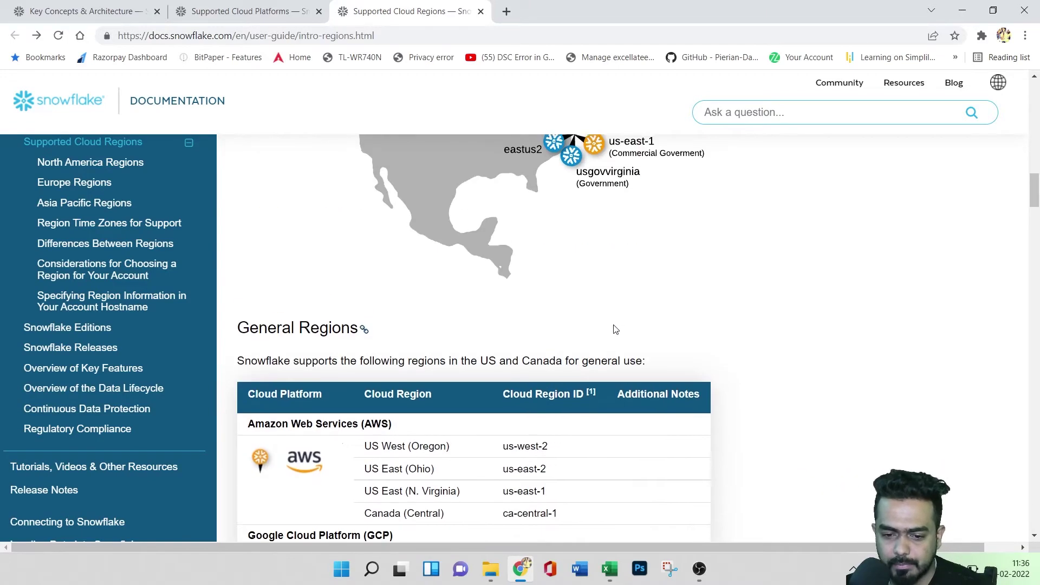
pyautogui.scroll(5, 618, 332)
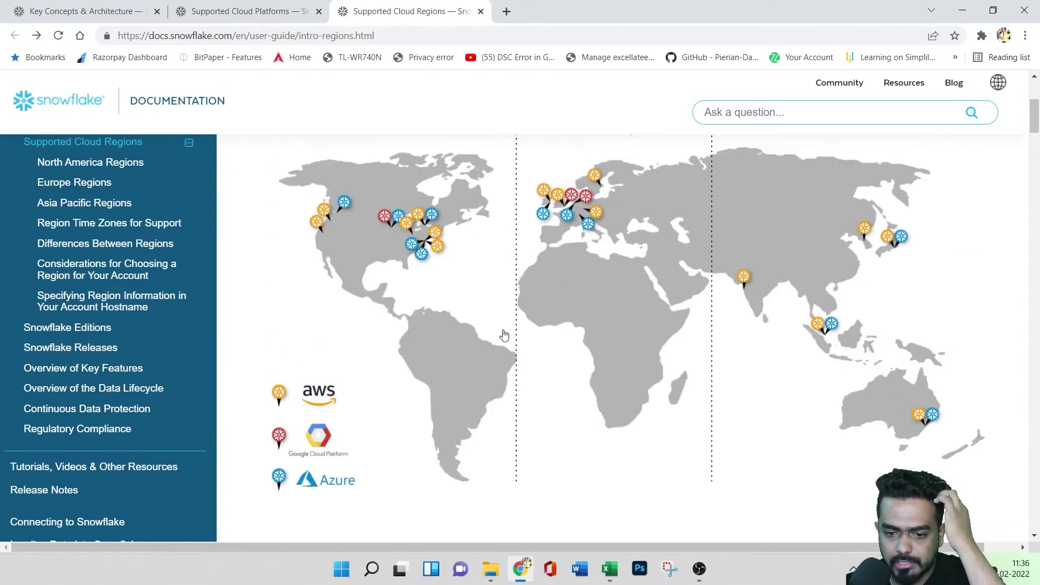
pyautogui.scroll(-10, 680, 356)
pyautogui.scroll(-10, 682, 355)
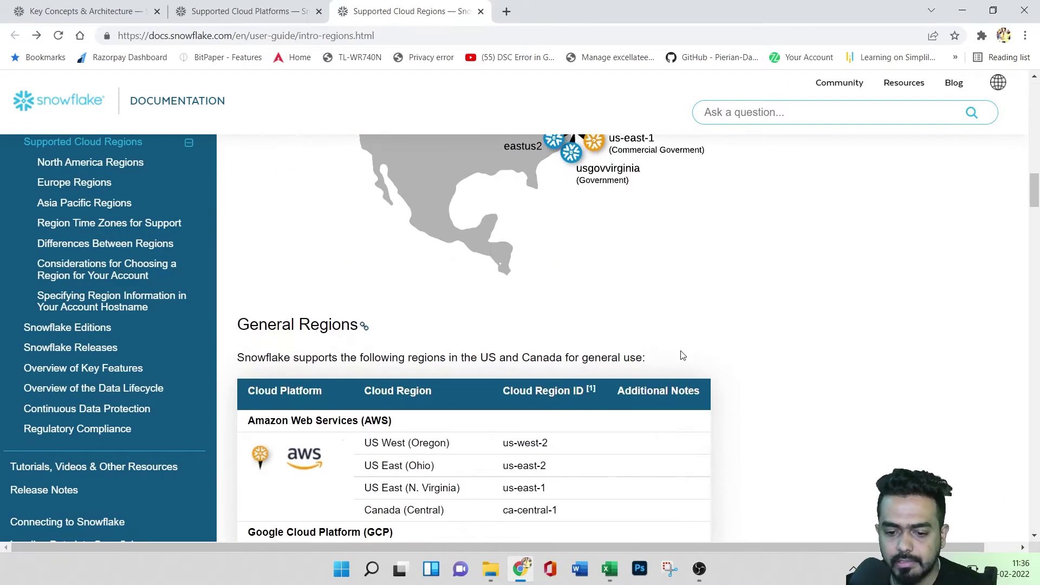
pyautogui.scroll(3, 682, 355)
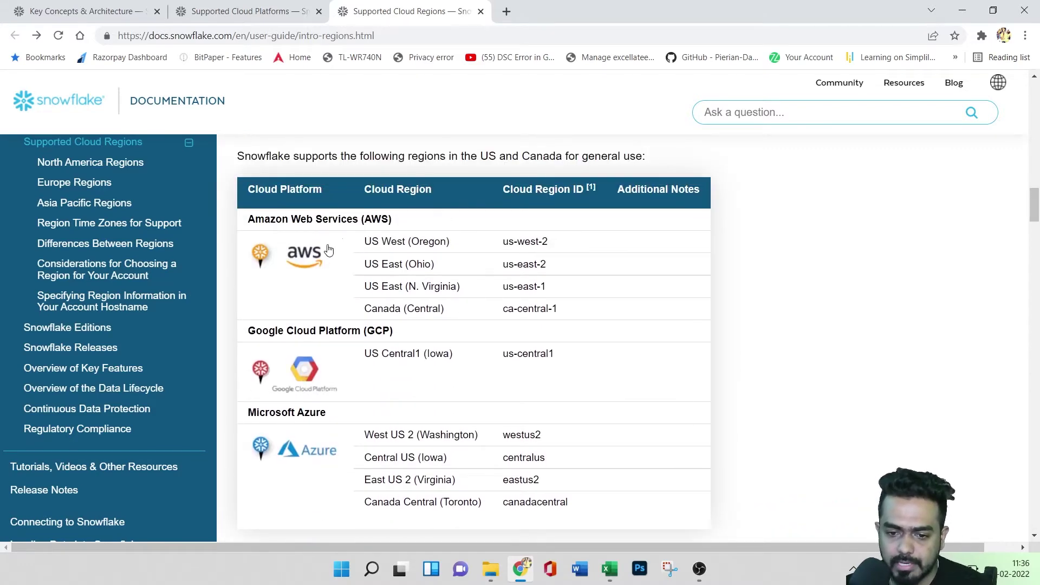
pyautogui.moveTo(509, 242); pyautogui.dragTo(566, 242)
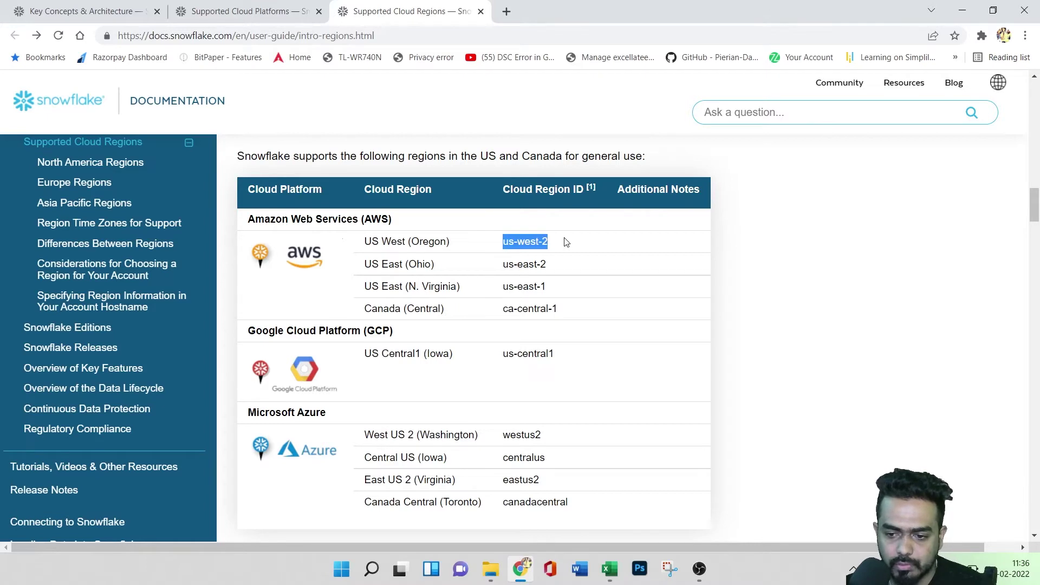
pyautogui.moveTo(504, 264); pyautogui.dragTo(576, 268)
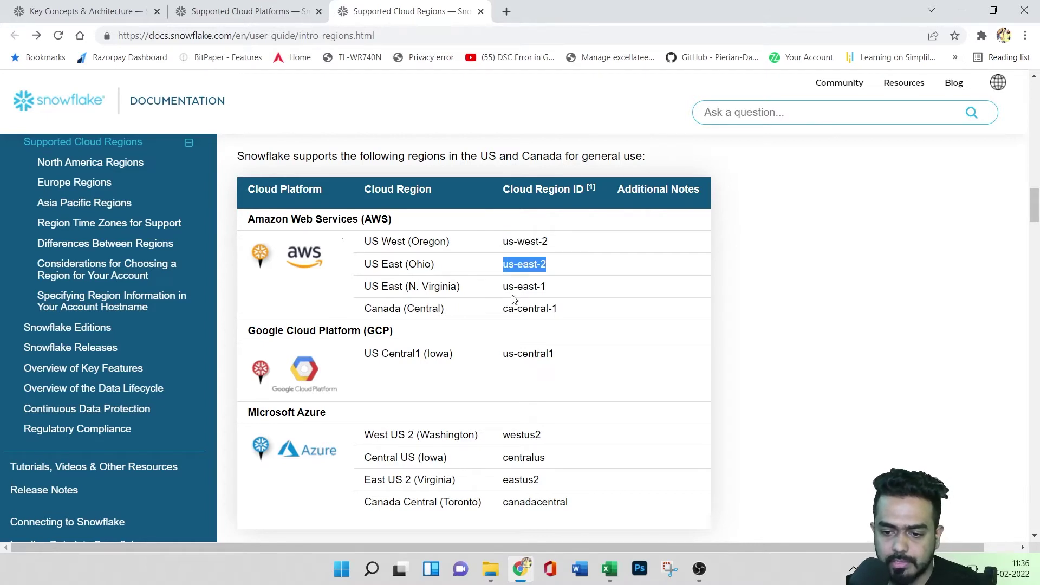
pyautogui.moveTo(501, 287); pyautogui.dragTo(544, 287)
pyautogui.moveTo(497, 318); pyautogui.dragTo(560, 317)
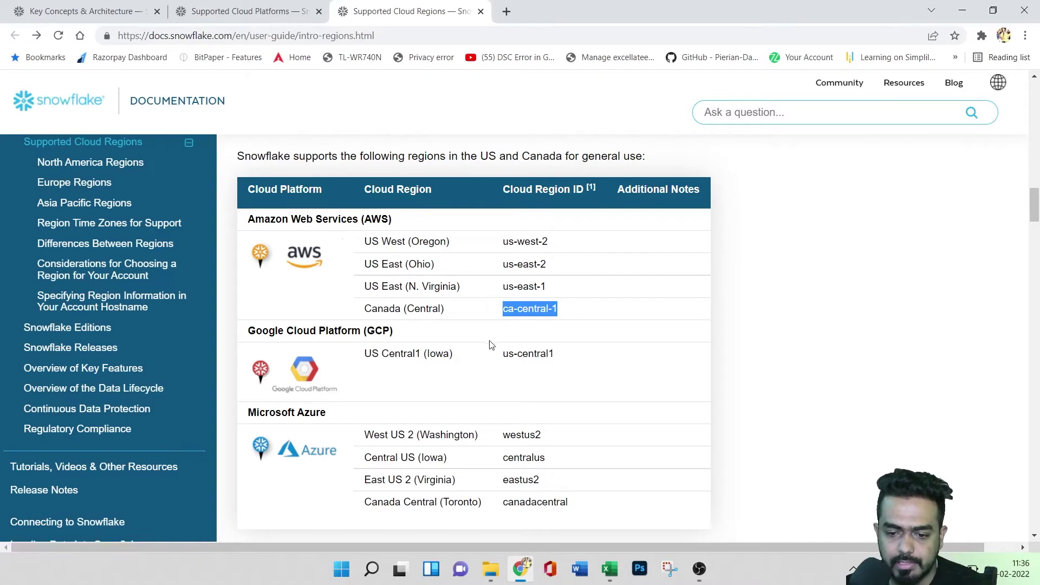
# - Scroll down through the remaining region tables to the bottom of the page
pyautogui.scroll(-9, 464, 320)
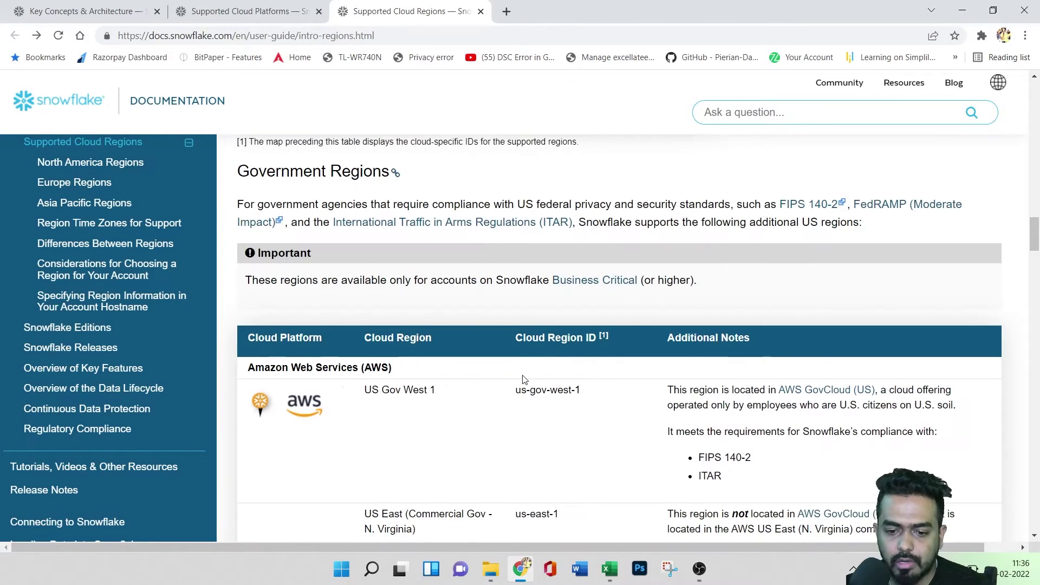
pyautogui.scroll(2, 523, 379)
pyautogui.scroll(-10, 576, 367)
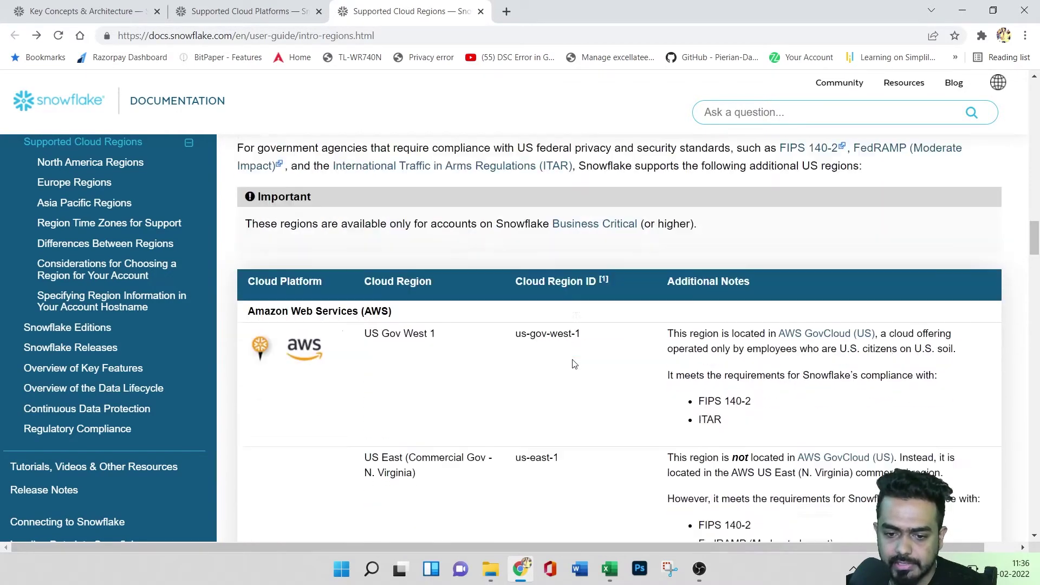
pyautogui.scroll(-15, 566, 360)
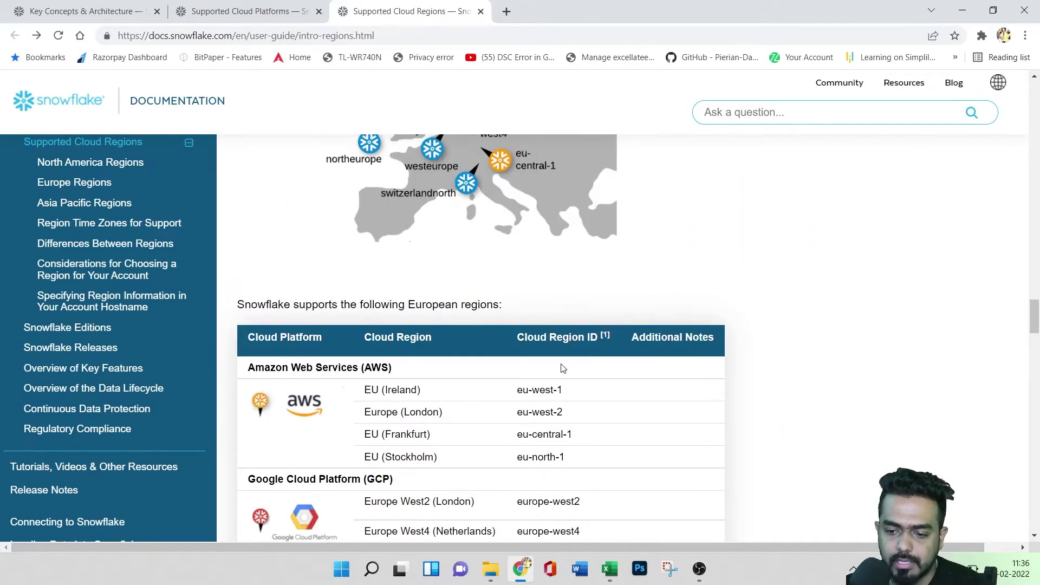
pyautogui.scroll(-15, 563, 368)
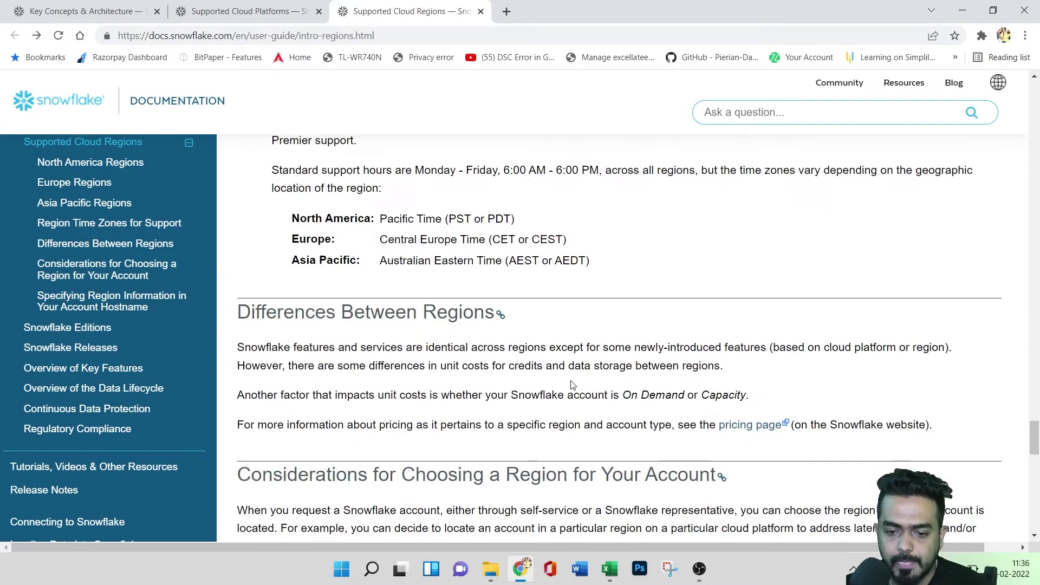
pyautogui.scroll(-8, 577, 384)
pyautogui.scroll(3, 577, 385)
# - Follow the region link from Supported Cloud Platforms to the regions page, then go back
pyautogui.click(255, 11)
pyautogui.scroll(-10, 557, 359)
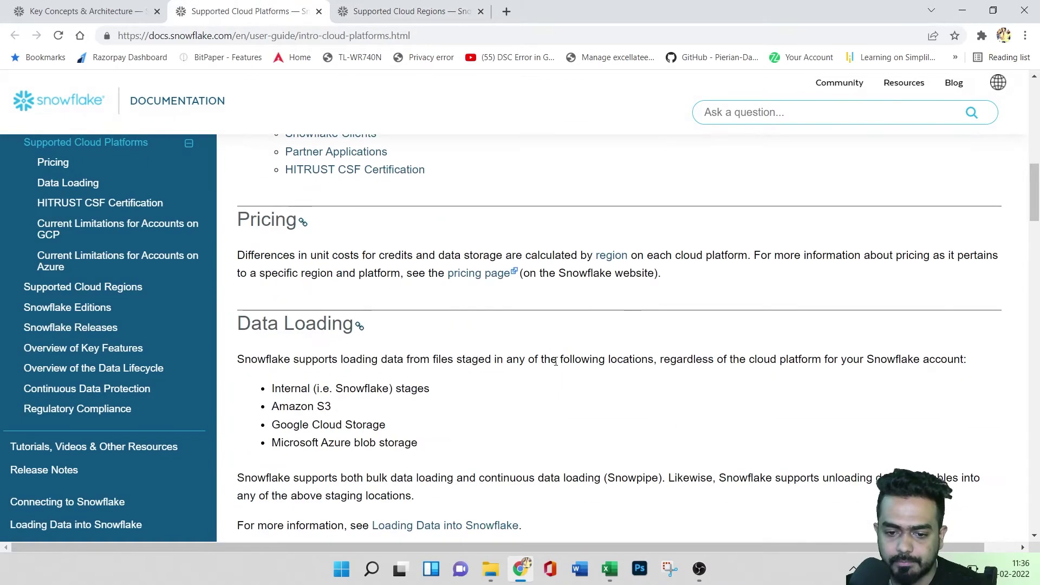
pyautogui.scroll(2, 366, 335)
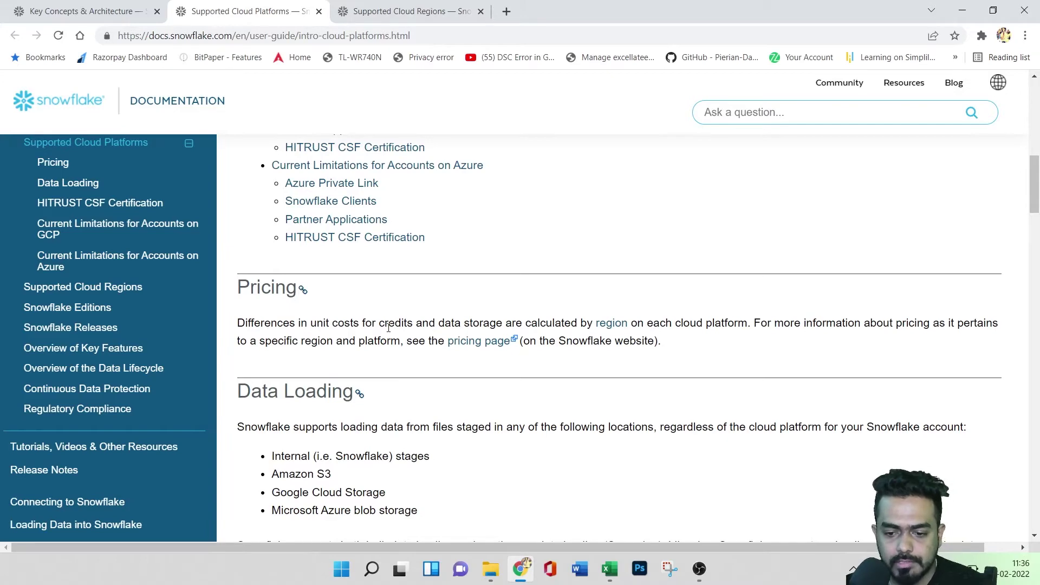
pyautogui.click(612, 324)
pyautogui.scroll(-12, 395, 348)
pyautogui.scroll(4, 413, 325)
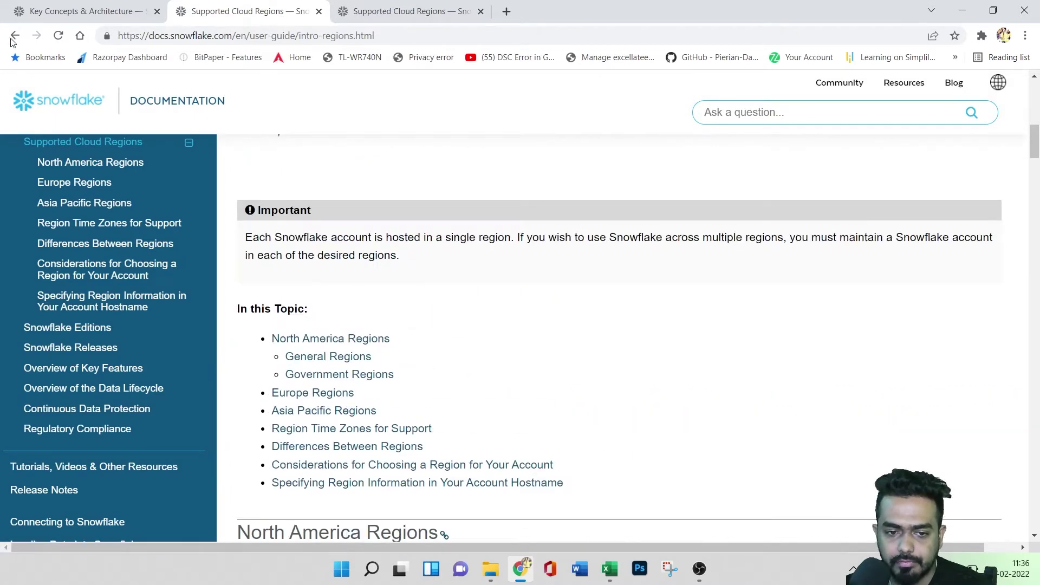
pyautogui.hotkey('alt', 'Left')
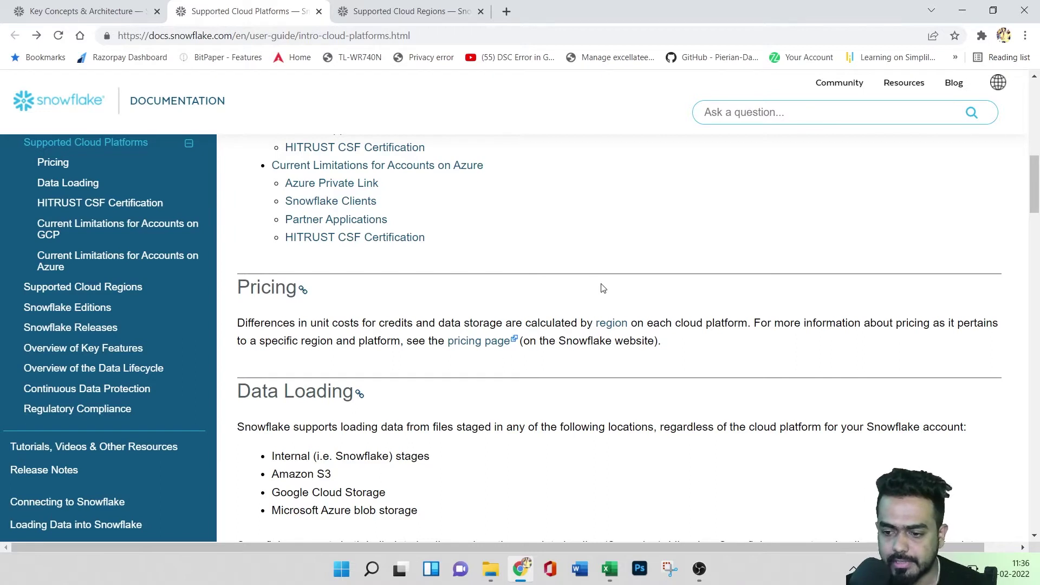
# - Open the 'pricing page' link in a new browser tab
pyautogui.click(477, 343)
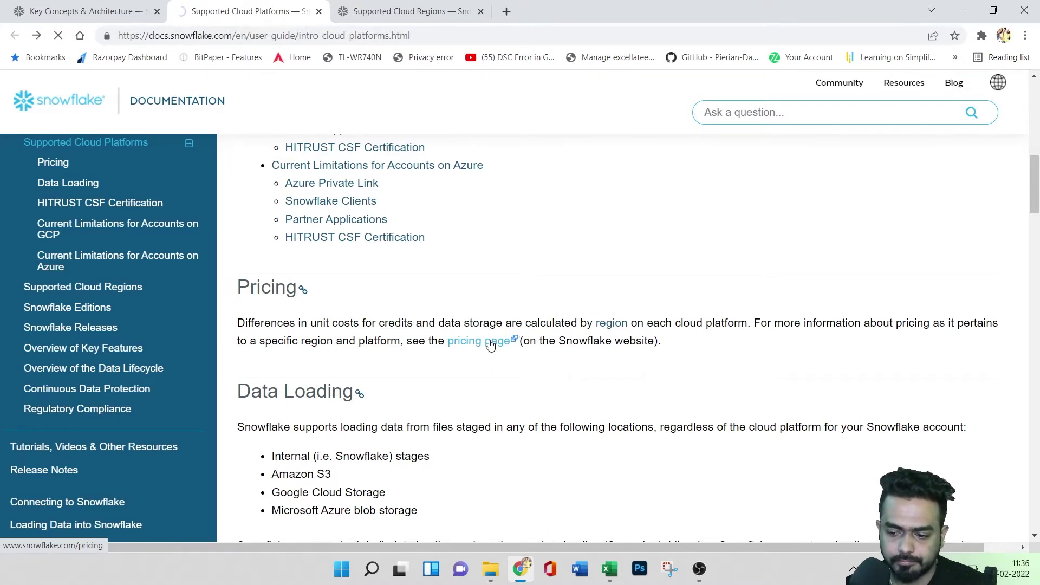
pyautogui.rightClick(490, 345)
pyautogui.click(501, 353)
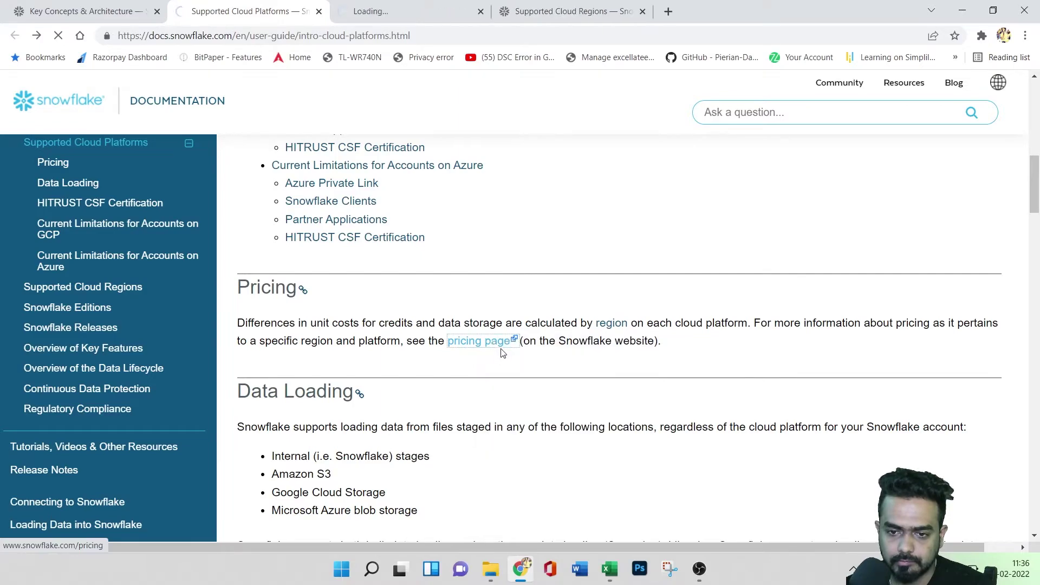
pyautogui.click(402, 8)
# - Scroll the Supported Cloud Platforms page, then switch to the loading pricing tab
pyautogui.click(255, 4)
pyautogui.scroll(-7, 514, 400)
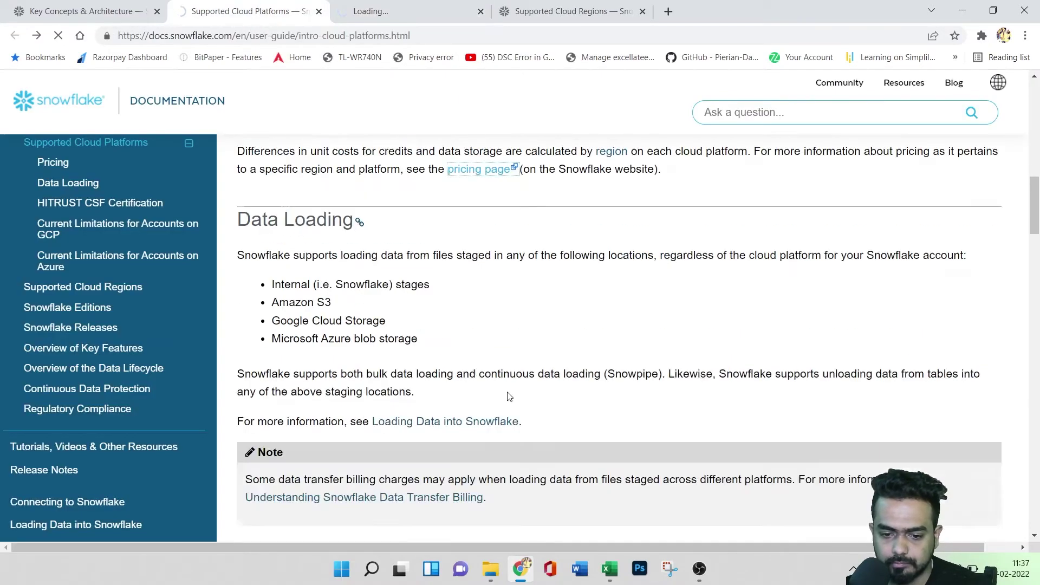
pyautogui.scroll(-10, 529, 394)
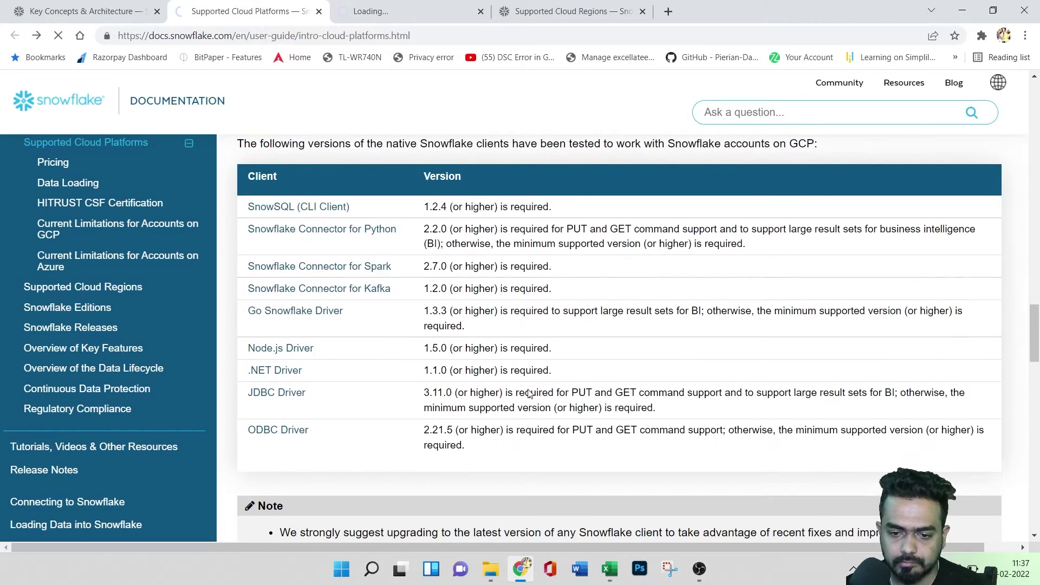
pyautogui.scroll(-15, 529, 393)
pyautogui.scroll(3, 530, 394)
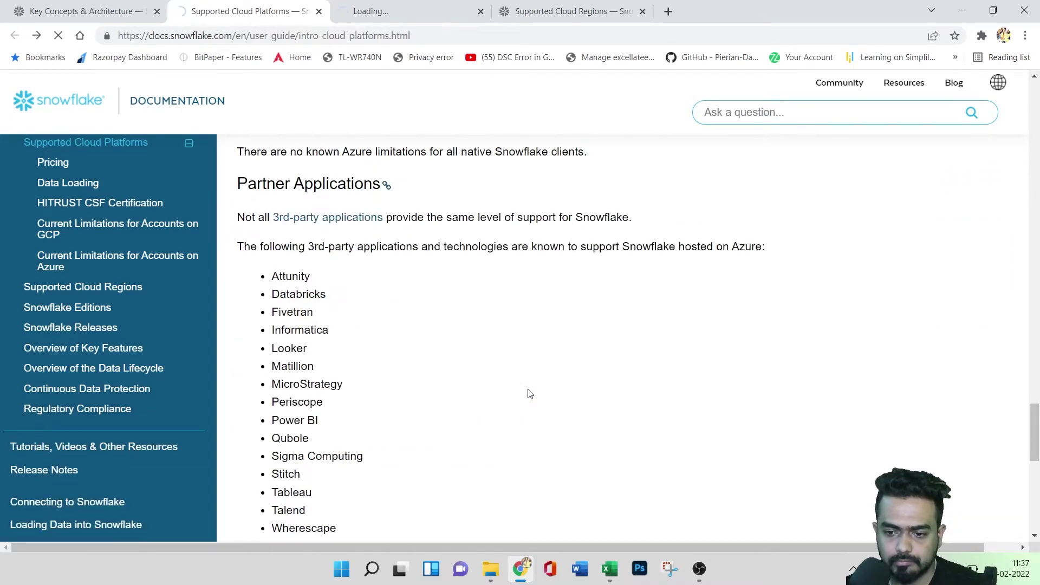
pyautogui.click(416, 5)
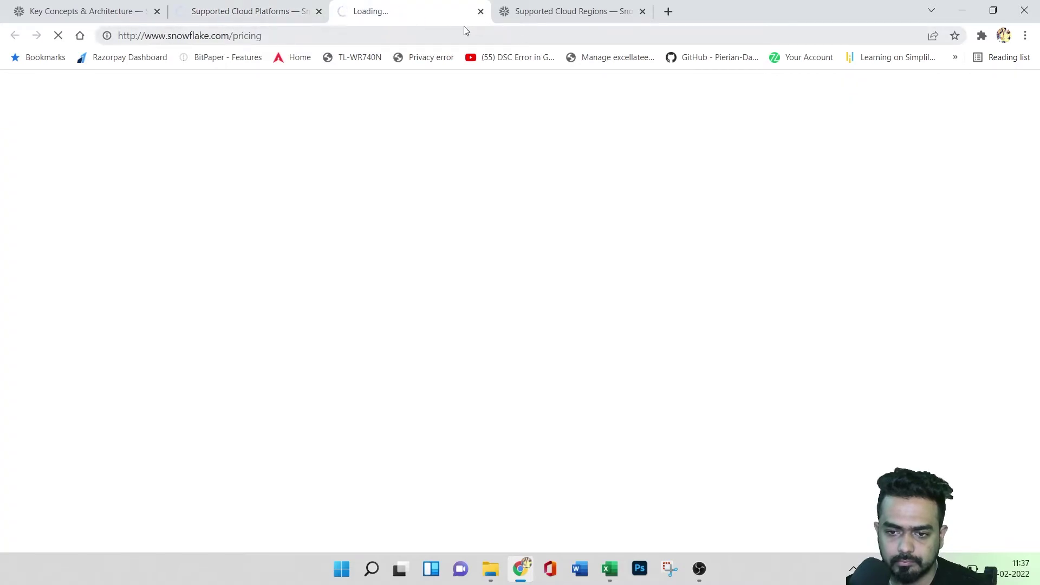
# - Move between the regions, platforms and pricing tabs and scroll the loaded pricing page
pyautogui.click(540, 10)
pyautogui.click(412, 8)
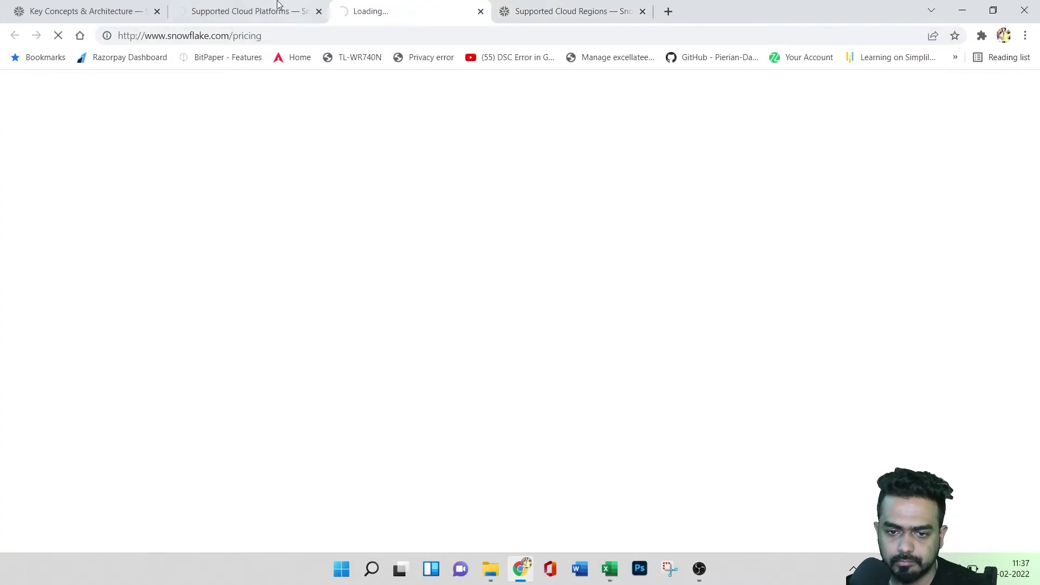
pyautogui.click(265, 5)
pyautogui.scroll(20, 439, 291)
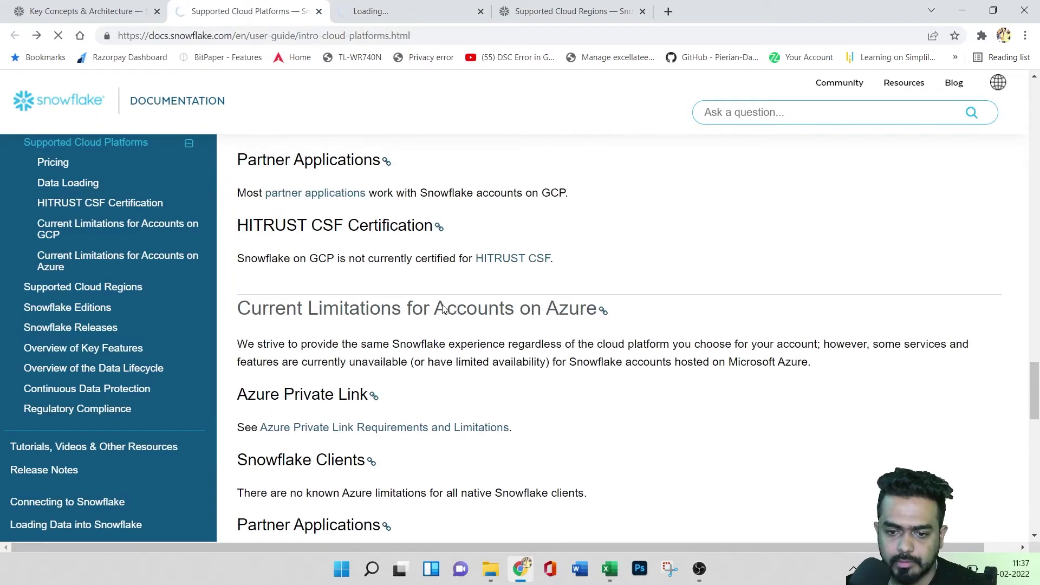
pyautogui.scroll(10, 443, 309)
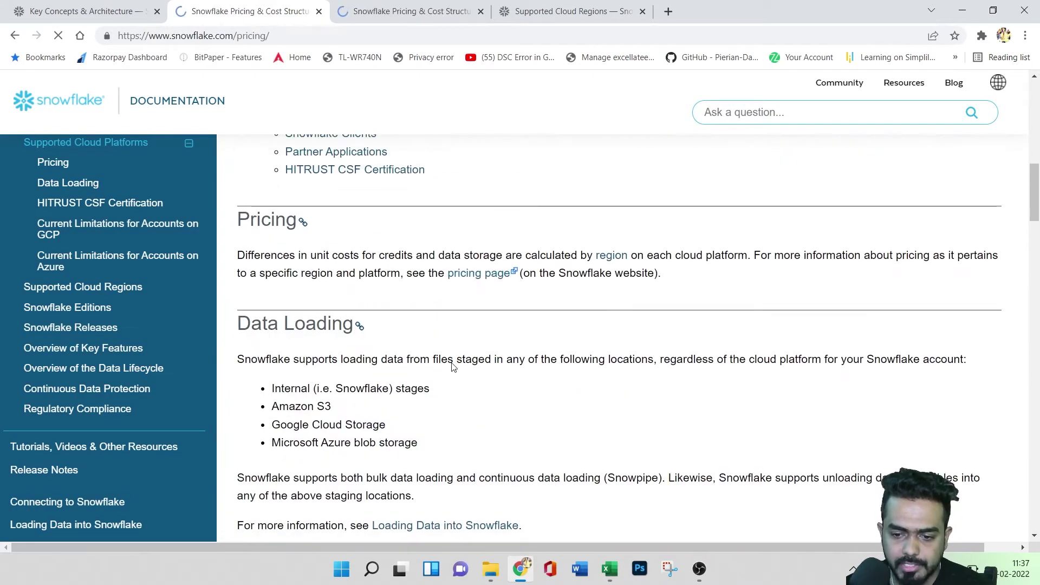
pyautogui.click(373, 16)
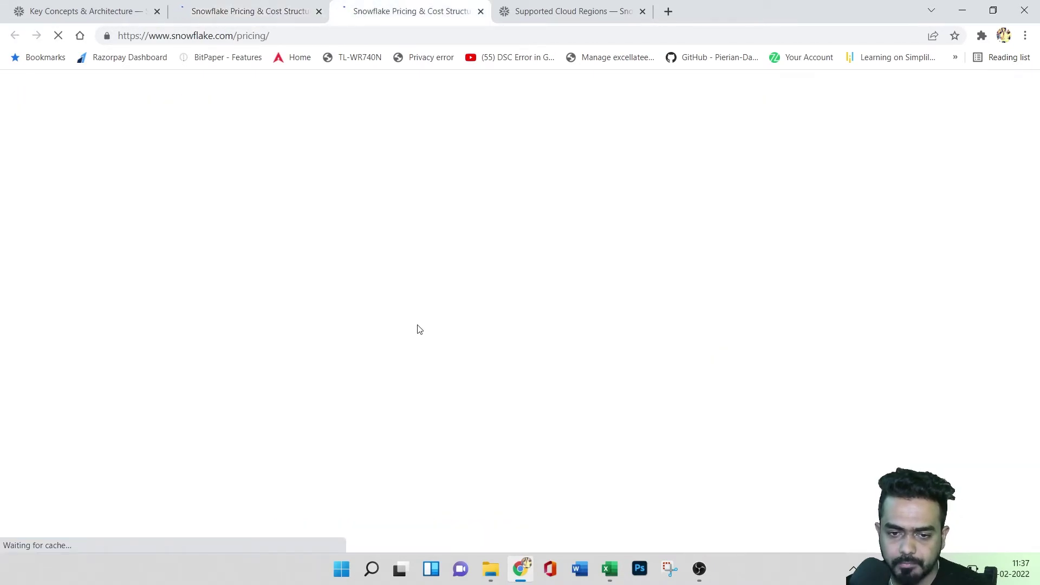
pyautogui.scroll(-10, 493, 360)
pyautogui.scroll(-5, 529, 376)
pyautogui.scroll(3, 531, 375)
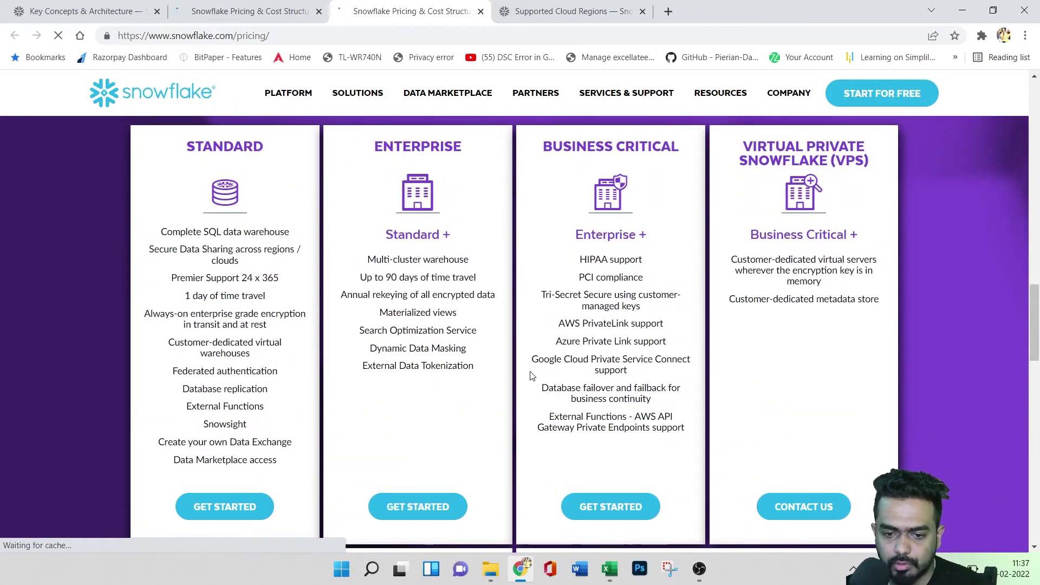
pyautogui.scroll(-6, 569, 386)
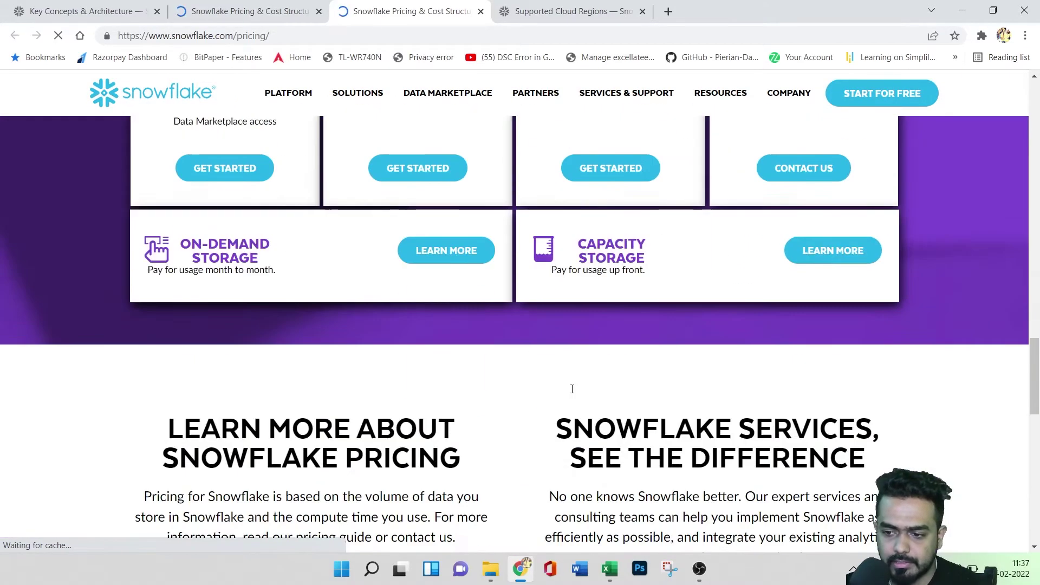
pyautogui.scroll(7, 568, 386)
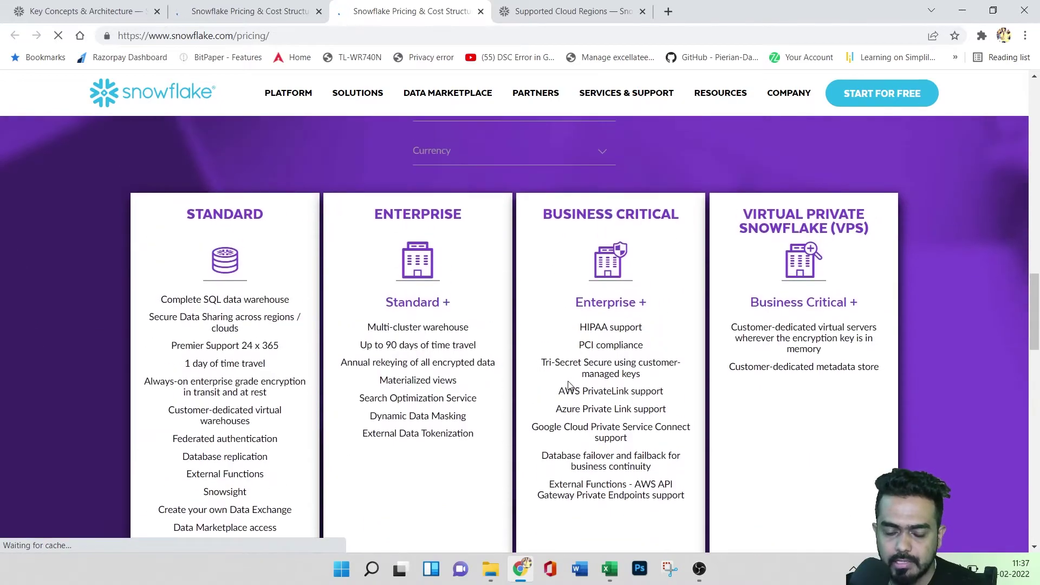
pyautogui.scroll(-3, 568, 384)
pyautogui.scroll(4, 567, 382)
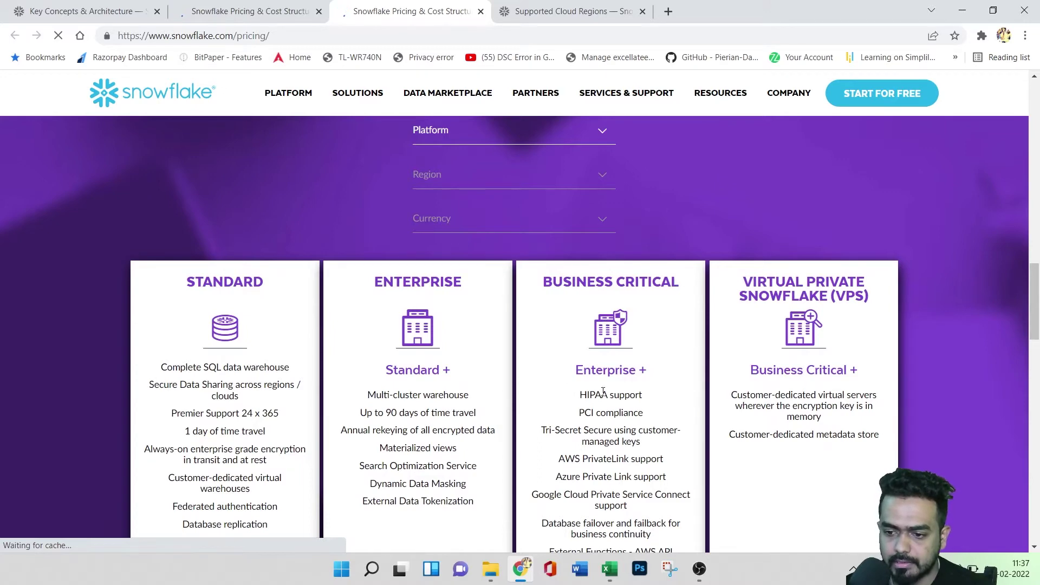
pyautogui.scroll(3, 599, 397)
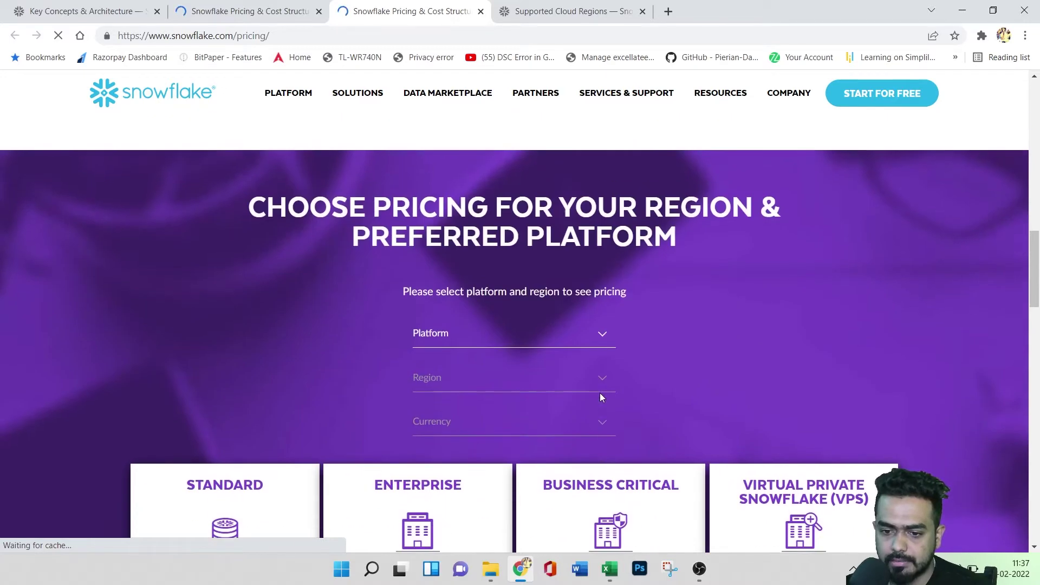
# - Set the pricing platform to Amazon Web Services and the region to US East (Ohio)
pyautogui.click(468, 334)
pyautogui.click(464, 370)
pyautogui.click(460, 380)
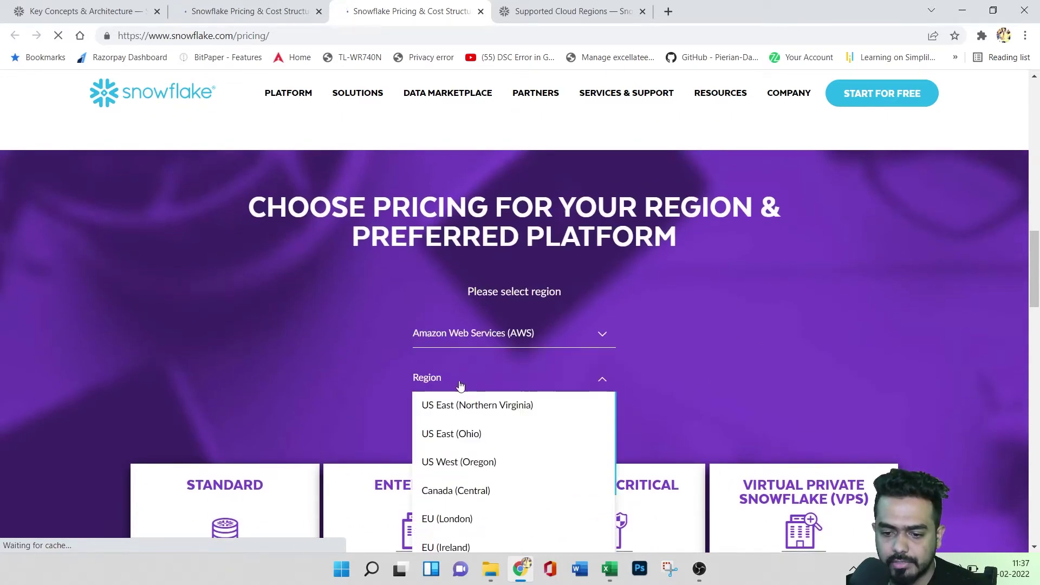
pyautogui.scroll(-3, 495, 465)
pyautogui.scroll(3, 487, 444)
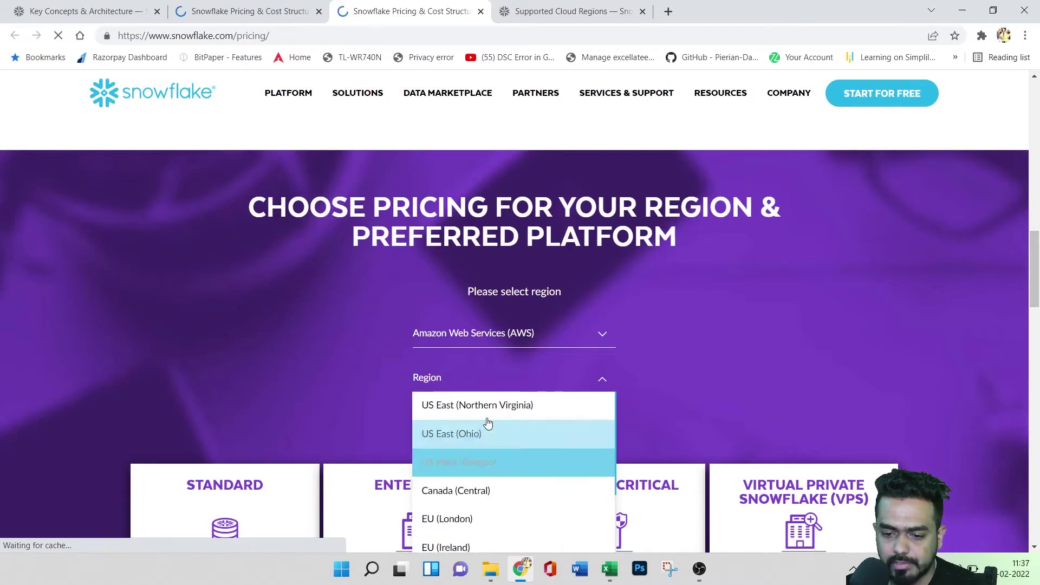
pyautogui.click(481, 433)
# - Set the currency to USD and highlight the Standard price of $2.00 per credit
pyautogui.click(464, 429)
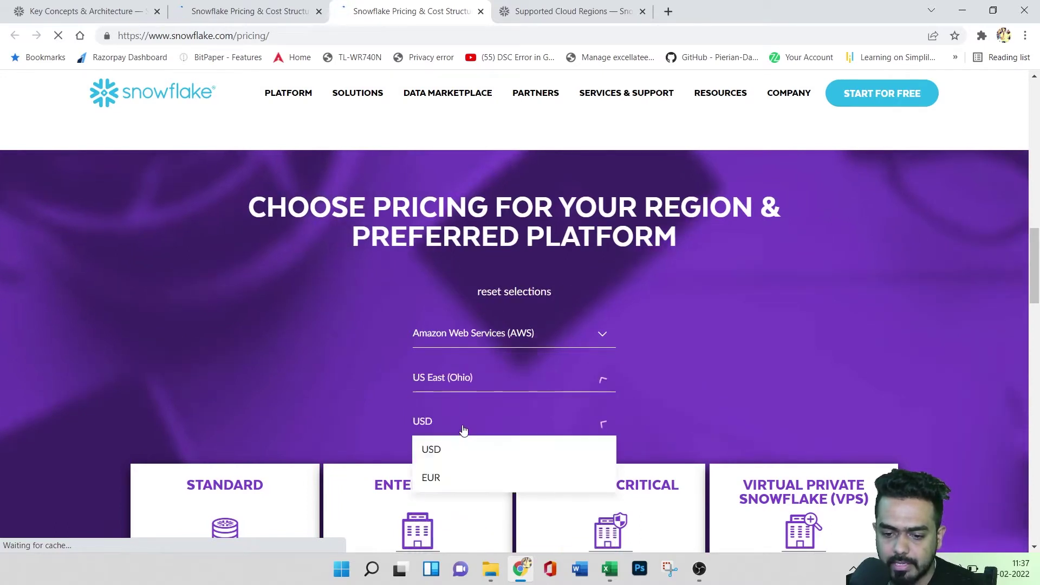
pyautogui.click(464, 480)
pyautogui.click(515, 427)
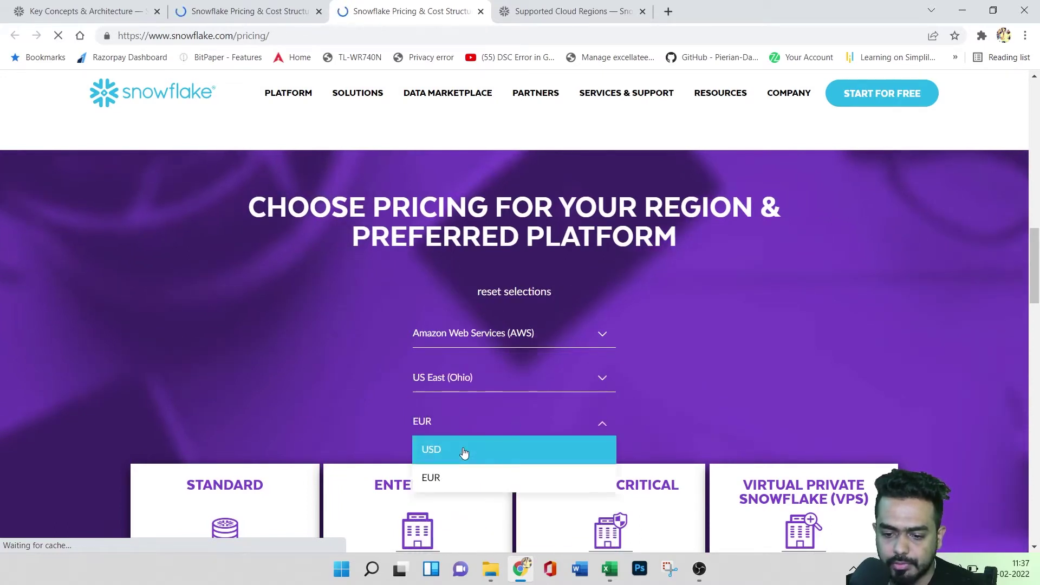
pyautogui.click(463, 450)
pyautogui.scroll(-10, 293, 278)
pyautogui.doubleClick(209, 244)
pyautogui.scroll(12, 480, 294)
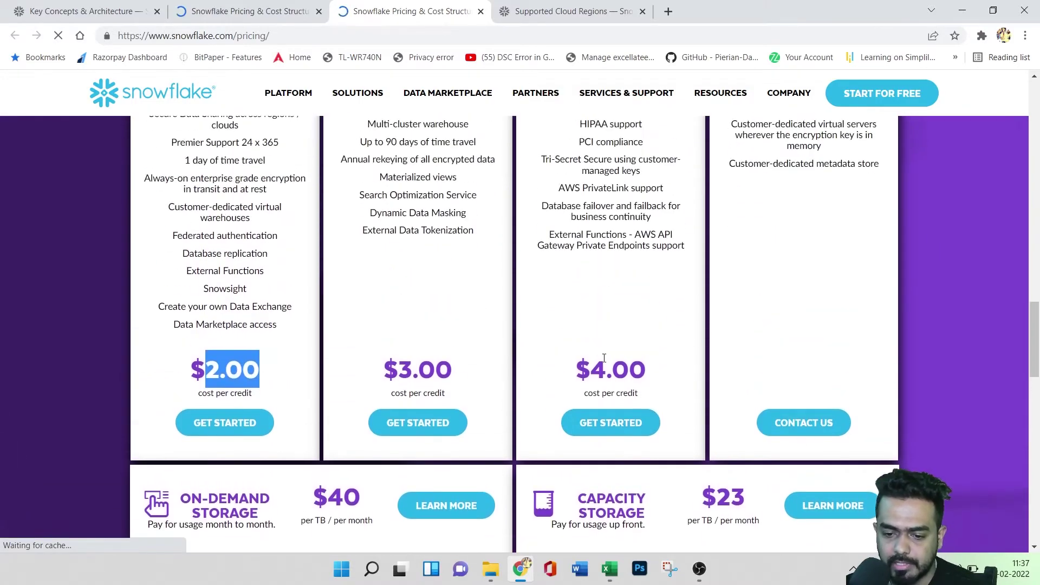
pyautogui.scroll(8, 620, 326)
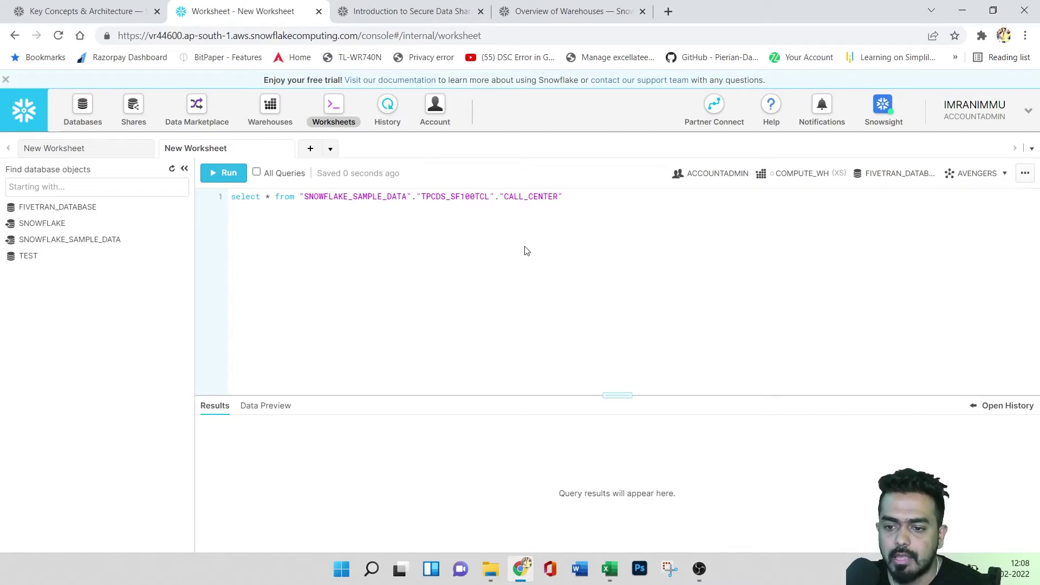
# - Open Change Password and cancel it, then show the Switch Role list of seven roles
pyautogui.click(1004, 117)
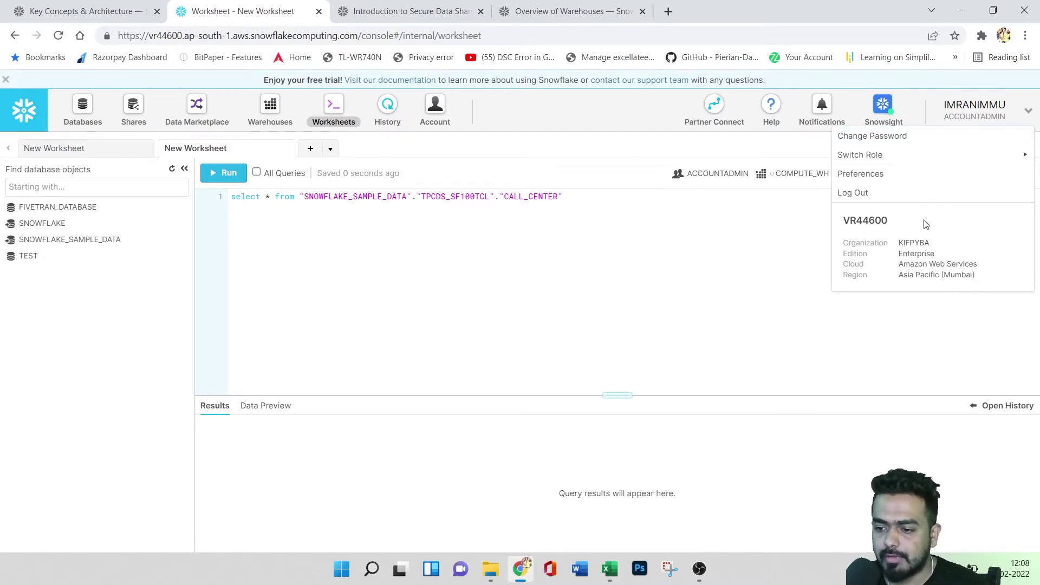
pyautogui.click(902, 140)
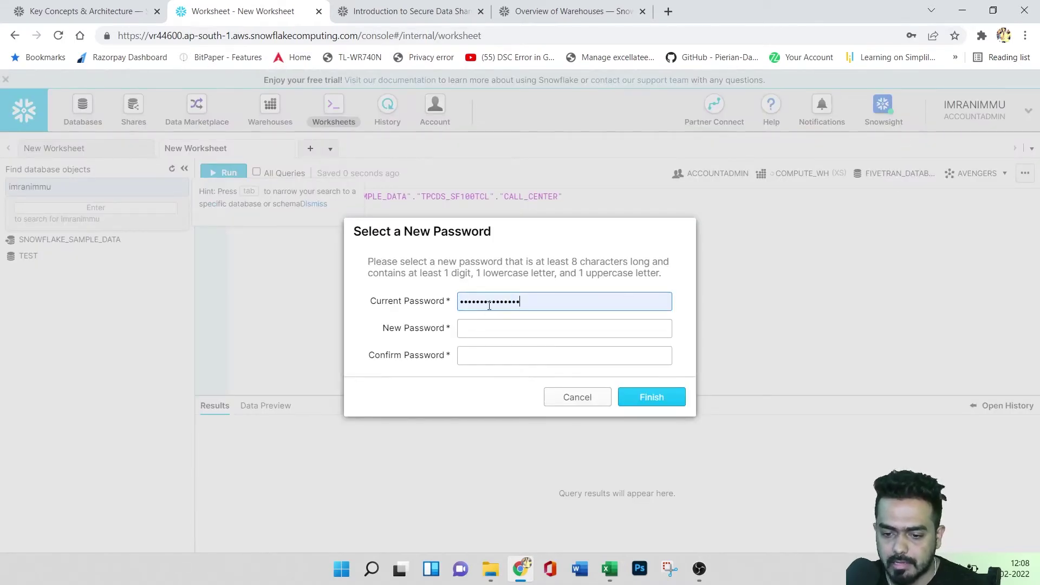
pyautogui.click(557, 398)
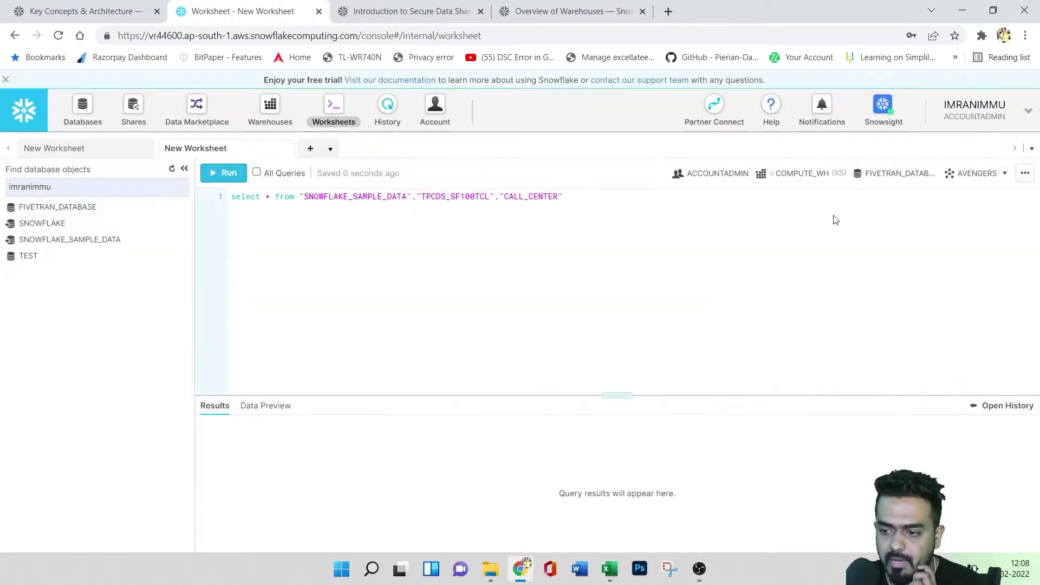
pyautogui.click(1009, 115)
pyautogui.moveTo(946, 161)
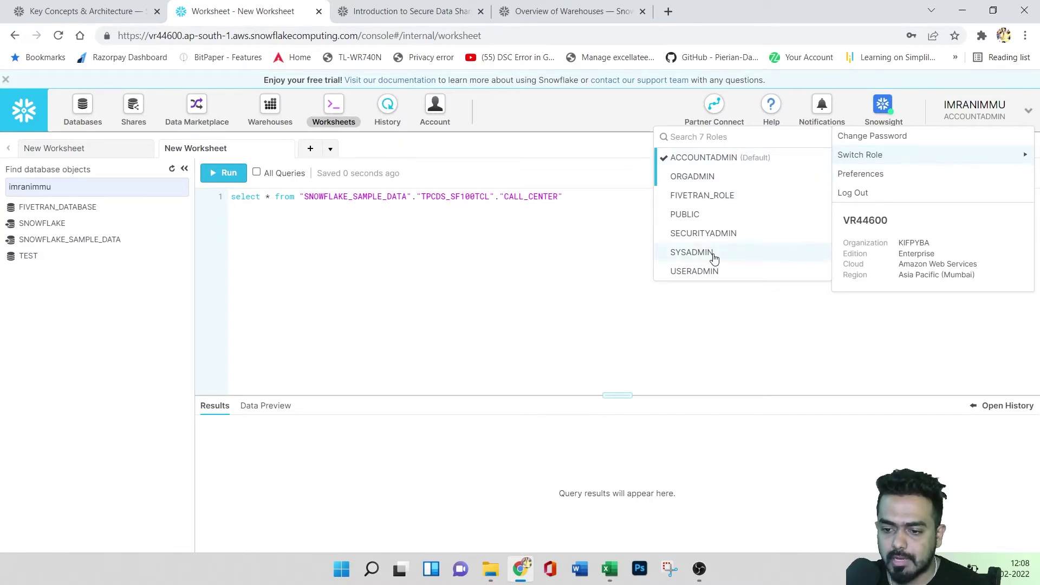
pyautogui.click(699, 159)
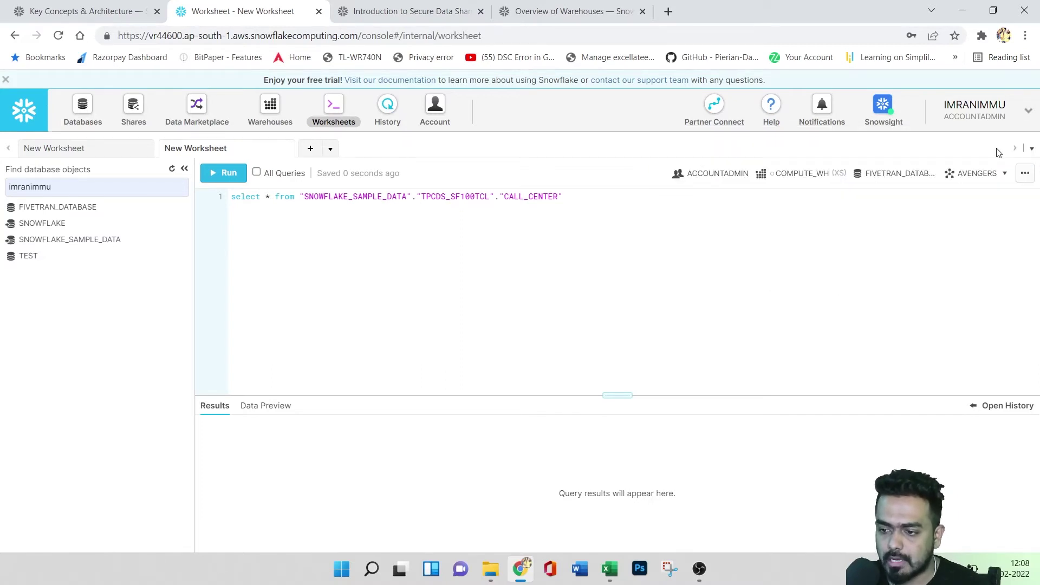
pyautogui.click(985, 119)
pyautogui.click(497, 292)
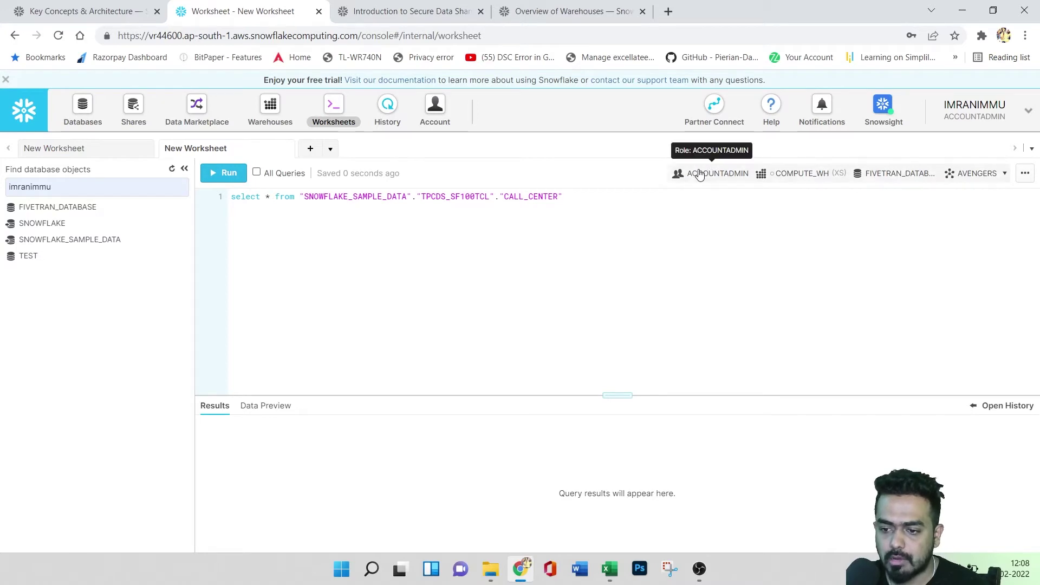
pyautogui.click(978, 116)
pyautogui.moveTo(878, 161)
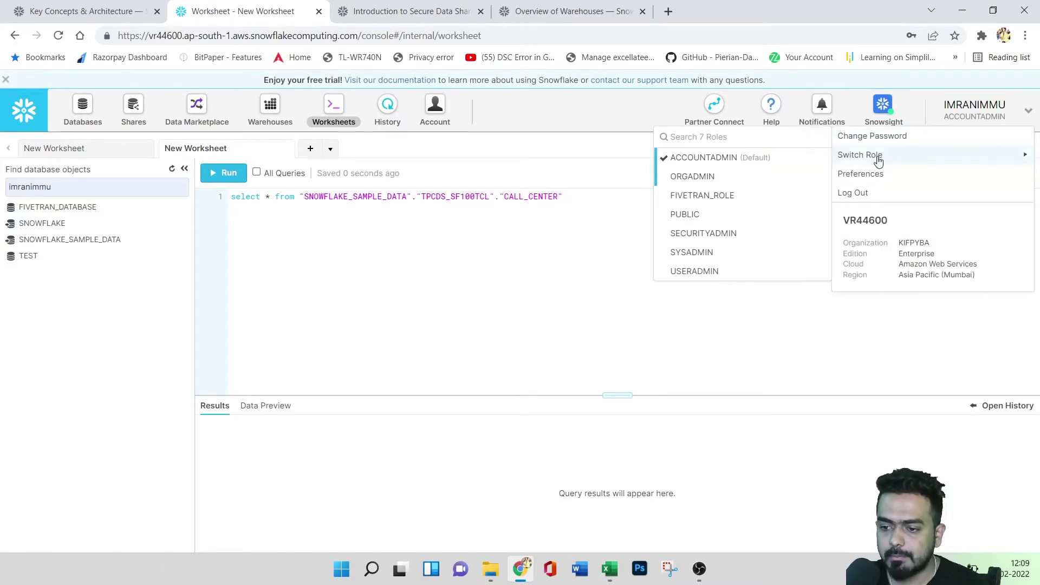
pyautogui.click(699, 271)
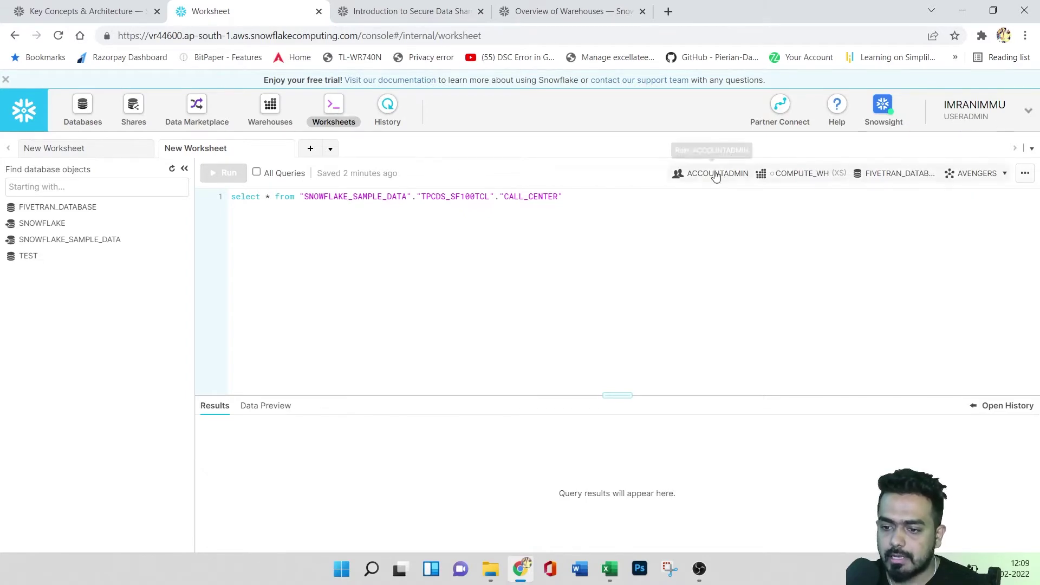
pyautogui.click(983, 111)
pyautogui.moveTo(932, 155)
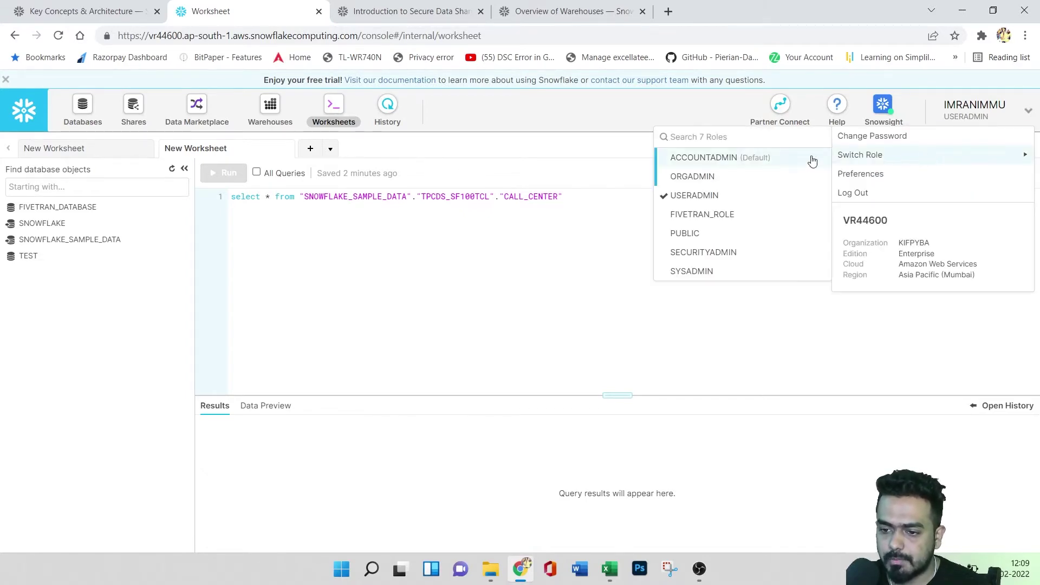
pyautogui.click(697, 160)
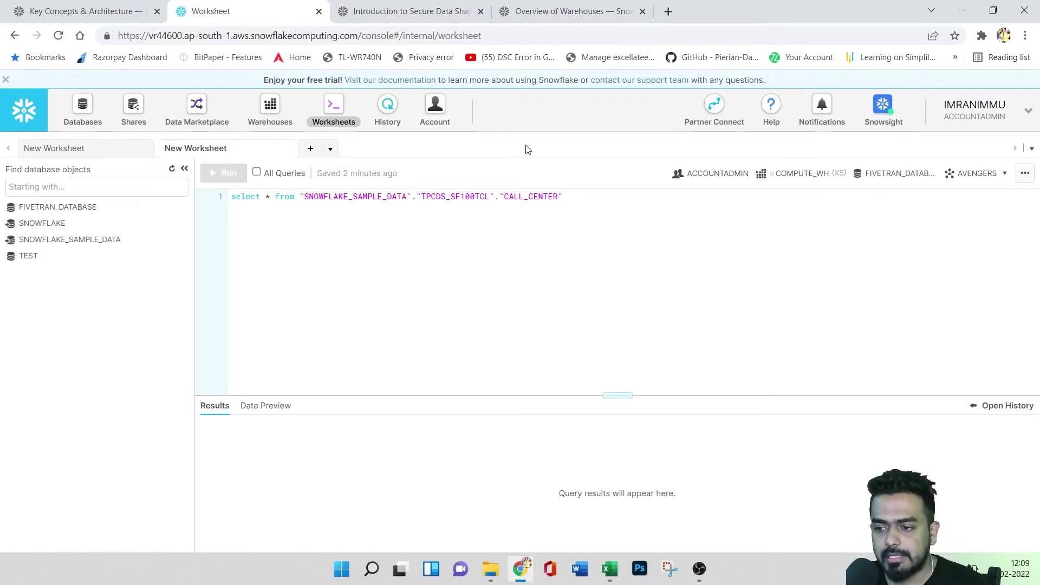
pyautogui.click(995, 115)
pyautogui.moveTo(883, 162)
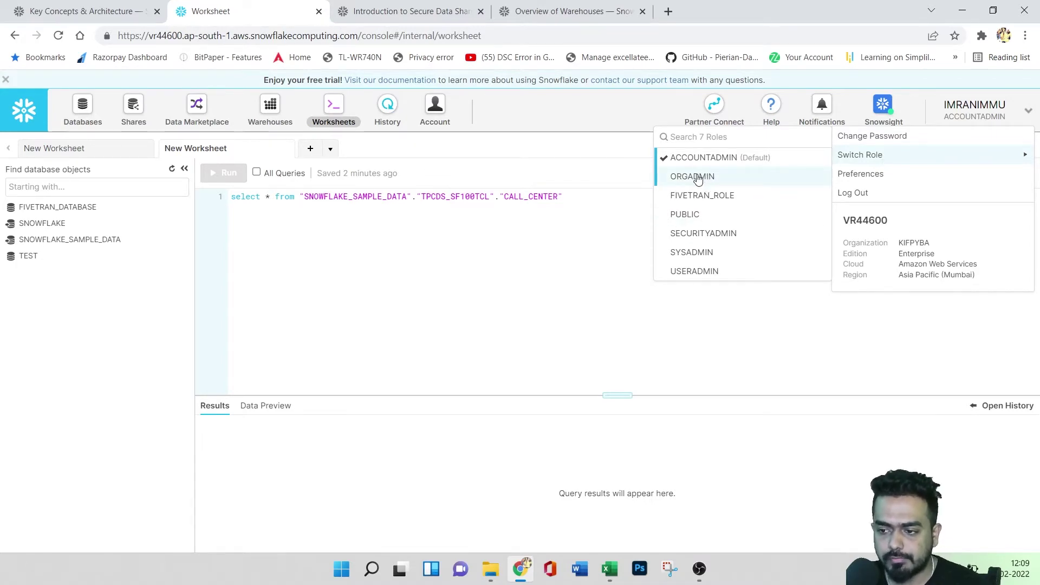
# - Open Preferences, review the name, login and email fields, then view Notifications (set to None)
pyautogui.click(910, 177)
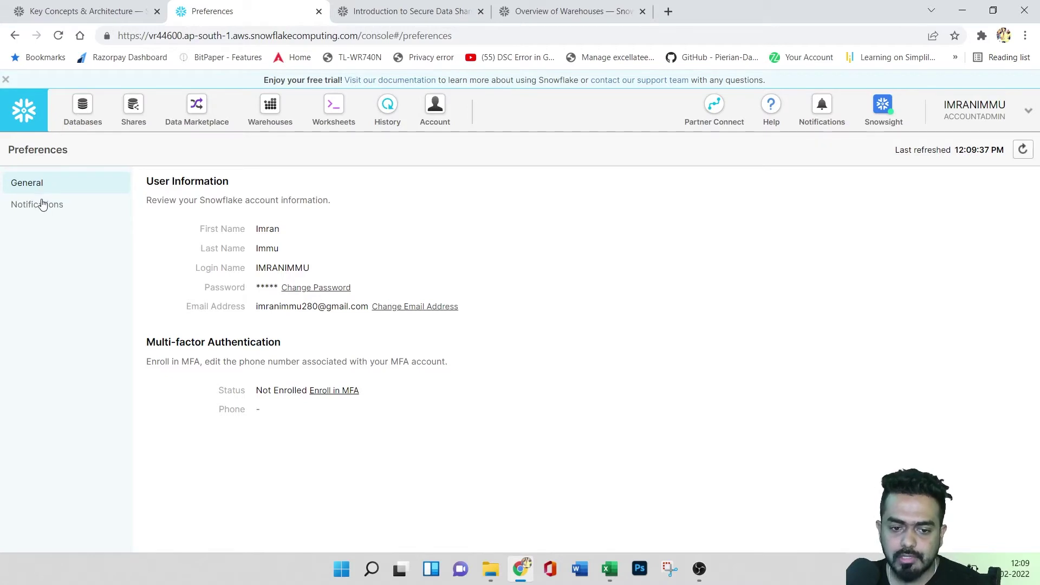
pyautogui.moveTo(159, 182); pyautogui.dragTo(207, 185)
pyautogui.doubleClick(201, 230)
pyautogui.doubleClick(202, 249)
pyautogui.click(201, 265)
pyautogui.moveTo(201, 265); pyautogui.dragTo(213, 288)
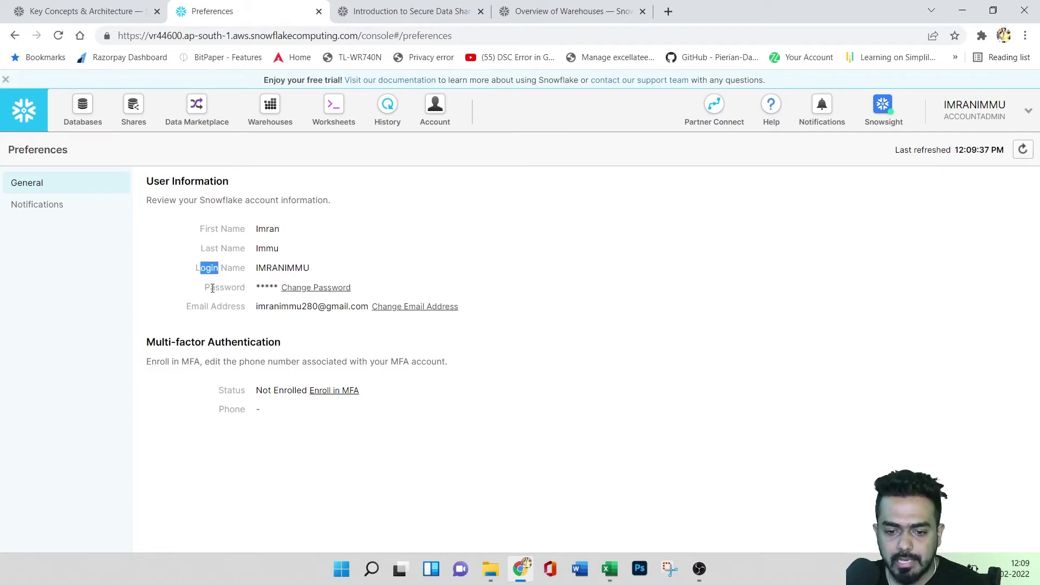
pyautogui.doubleClick(202, 306)
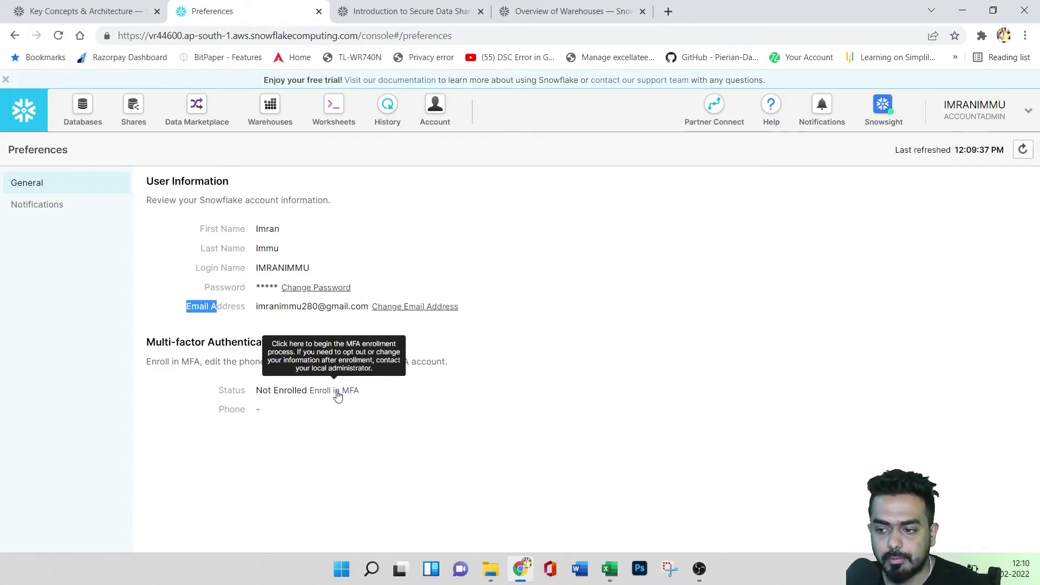
pyautogui.click(24, 206)
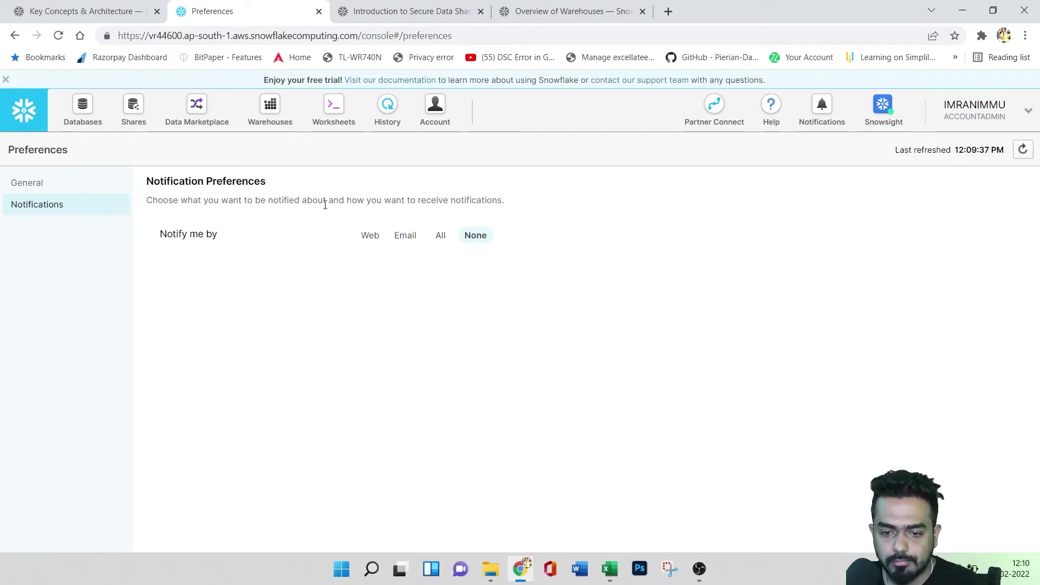
# - Try the Web, Email, All and None notification options, settle on None, and open the account summary
pyautogui.click(367, 236)
pyautogui.click(406, 238)
pyautogui.click(440, 238)
pyautogui.click(478, 242)
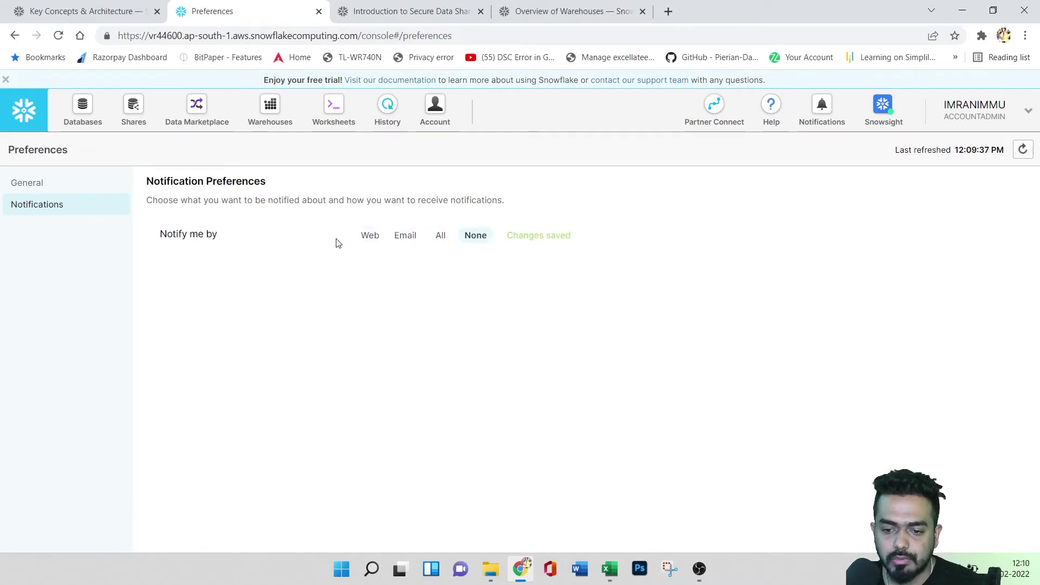
pyautogui.click(400, 235)
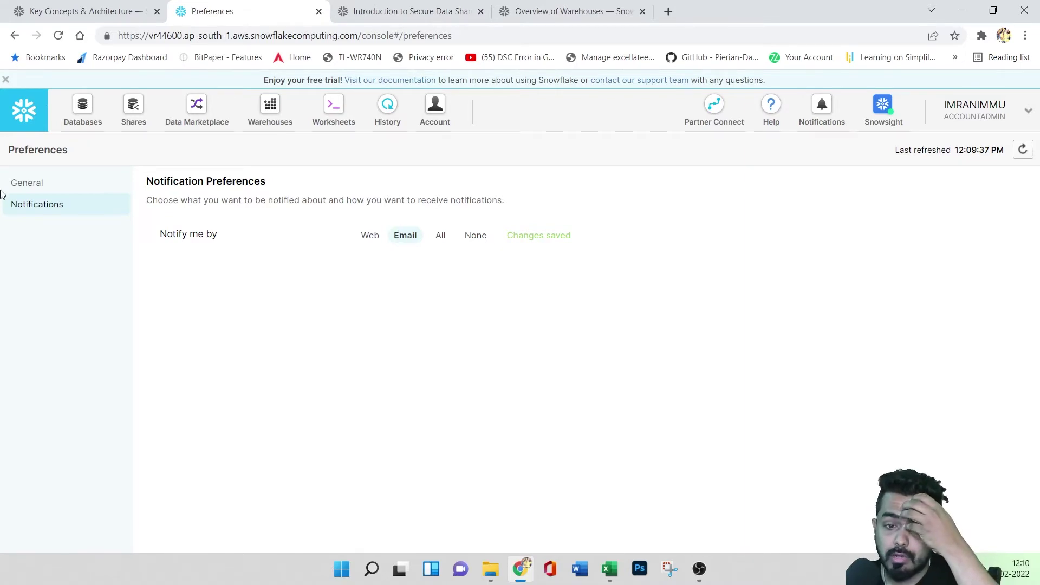
pyautogui.click(25, 184)
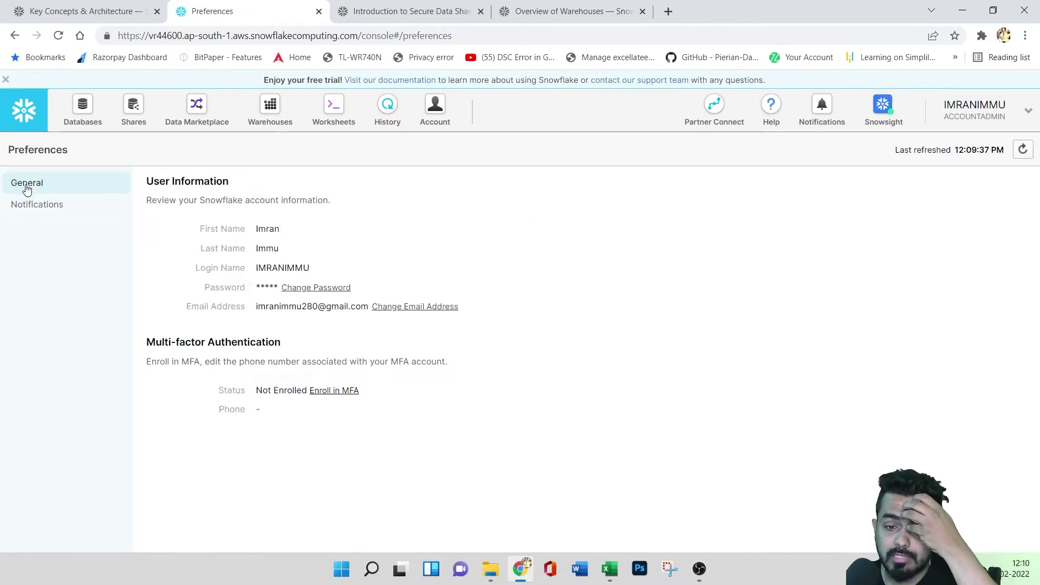
pyautogui.click(55, 205)
pyautogui.click(475, 235)
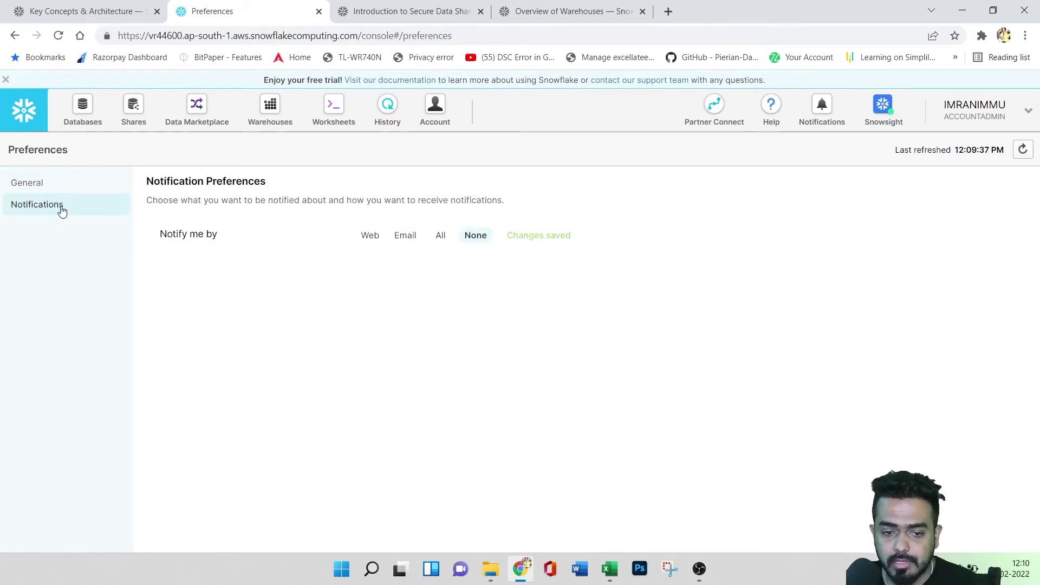
pyautogui.click(995, 116)
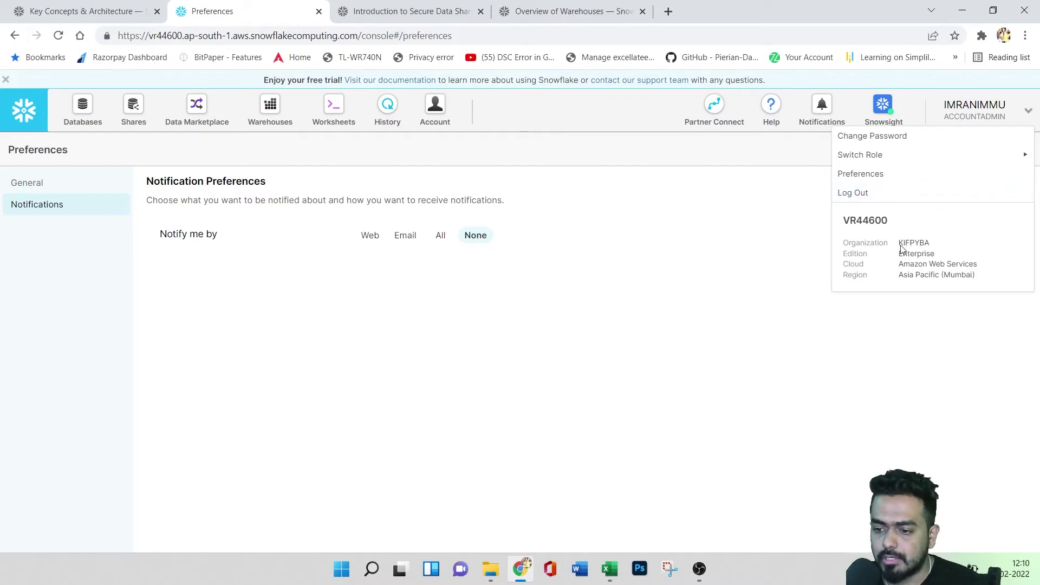
# - Highlight the organization, Enterprise edition, AWS cloud and Asia Pacific (Mumbai) region, then close the summary
pyautogui.moveTo(898, 243); pyautogui.dragTo(935, 254)
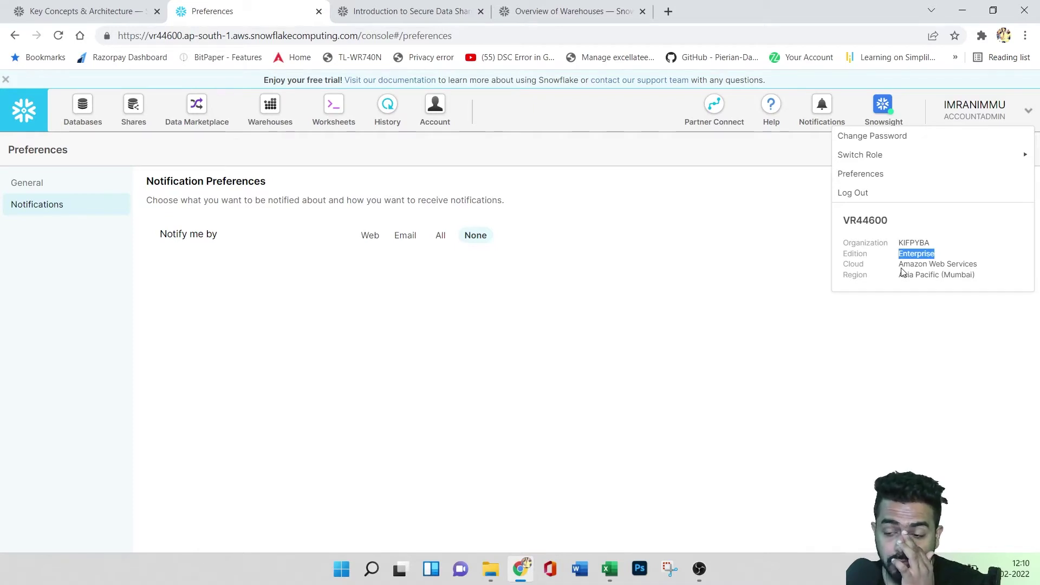
pyautogui.moveTo(899, 264); pyautogui.dragTo(973, 267)
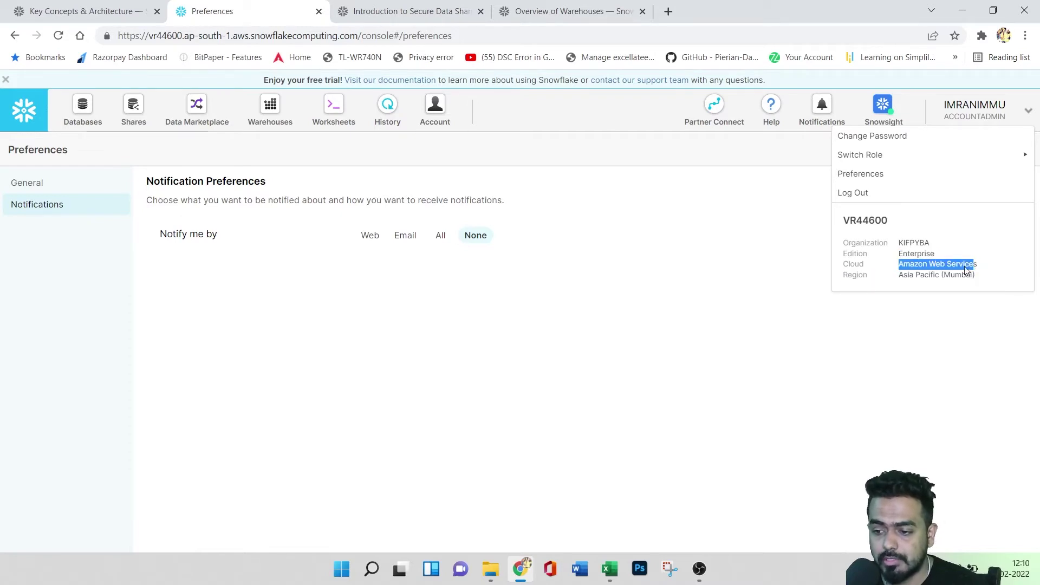
pyautogui.moveTo(899, 276); pyautogui.dragTo(976, 282)
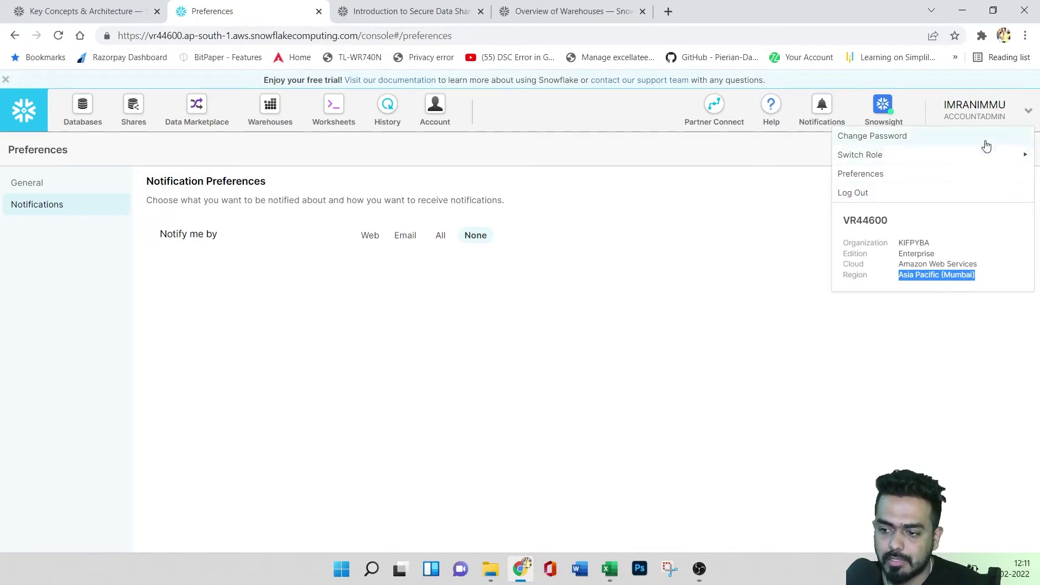
pyautogui.click(796, 356)
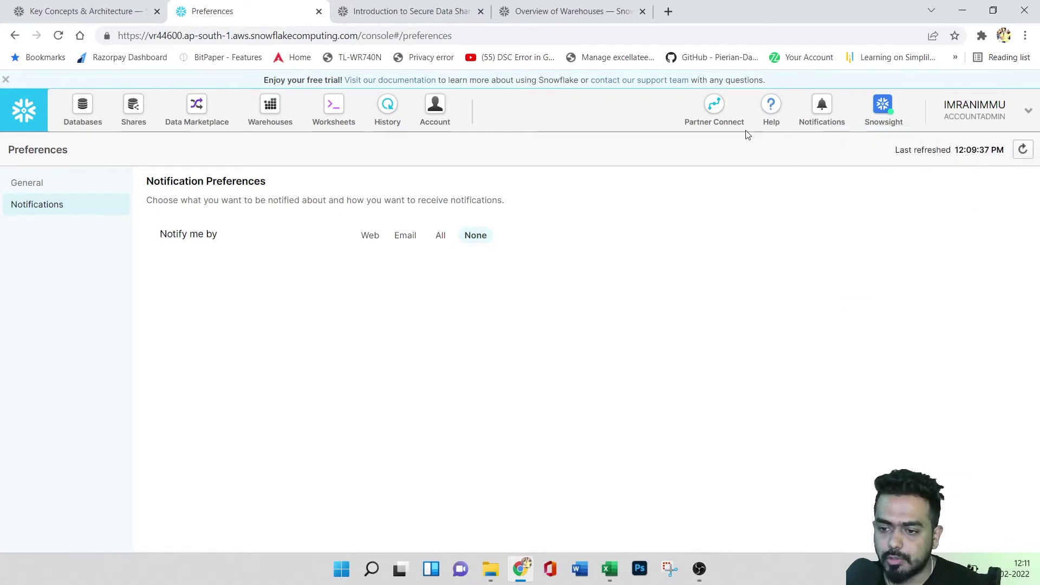
# - Open the Snowflake documentation from Help in a new tab and scroll down through it
pyautogui.click(772, 113)
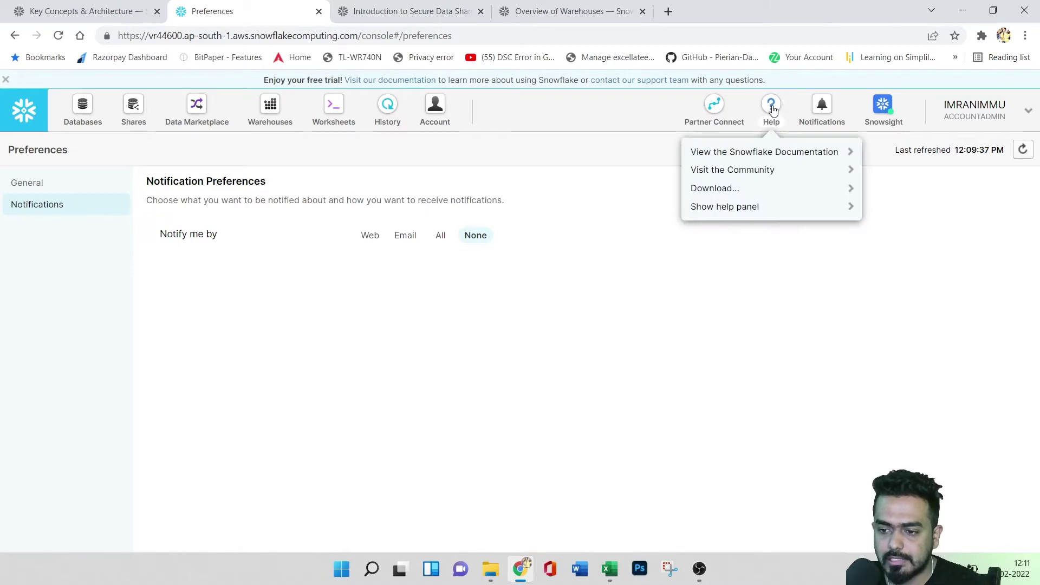
pyautogui.click(783, 154)
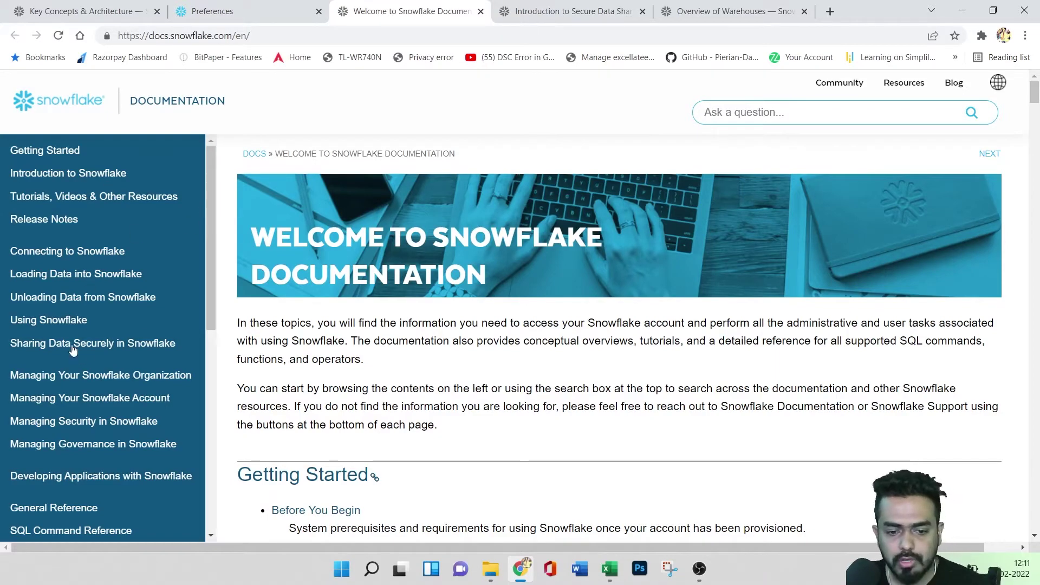
pyautogui.scroll(-10, 428, 371)
pyautogui.scroll(-20, 447, 377)
pyautogui.scroll(-20, 542, 418)
pyautogui.scroll(-6, 434, 343)
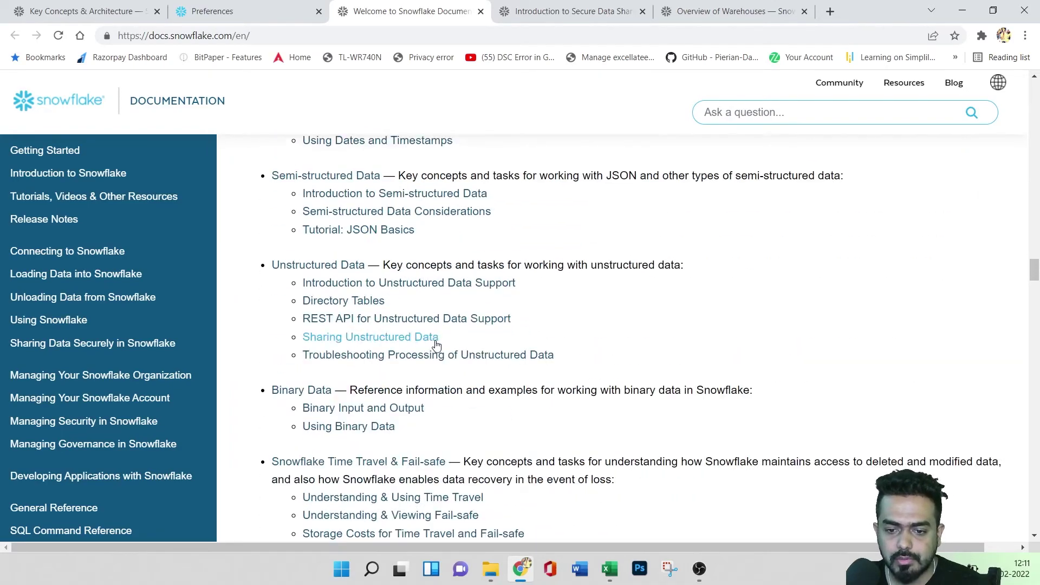
pyautogui.scroll(-5, 434, 343)
# - Scroll back up the documentation, return to the Preferences tab and reopen Help
pyautogui.scroll(20, 439, 352)
pyautogui.scroll(15, 442, 359)
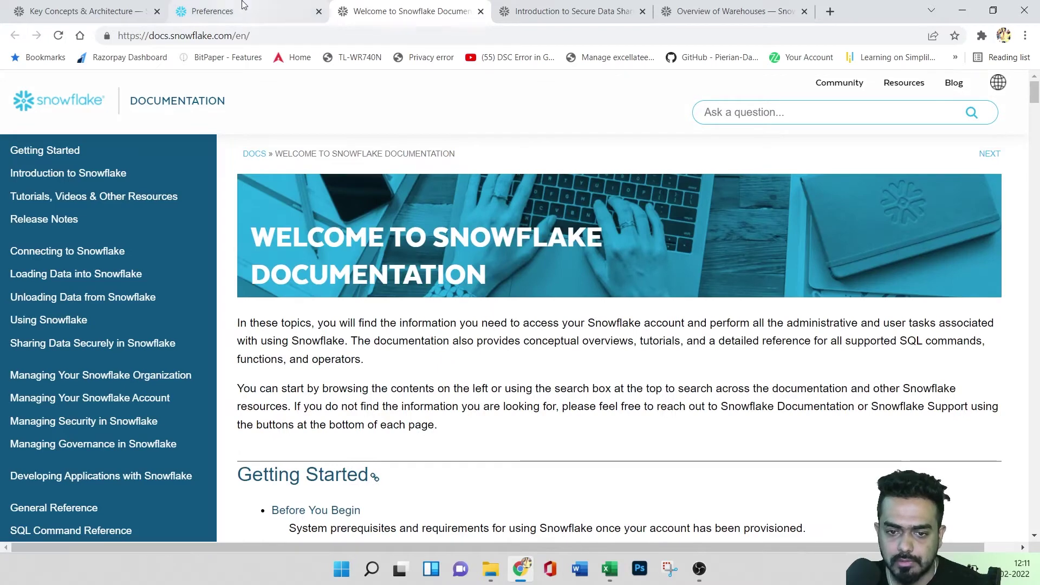
pyautogui.click(242, 4)
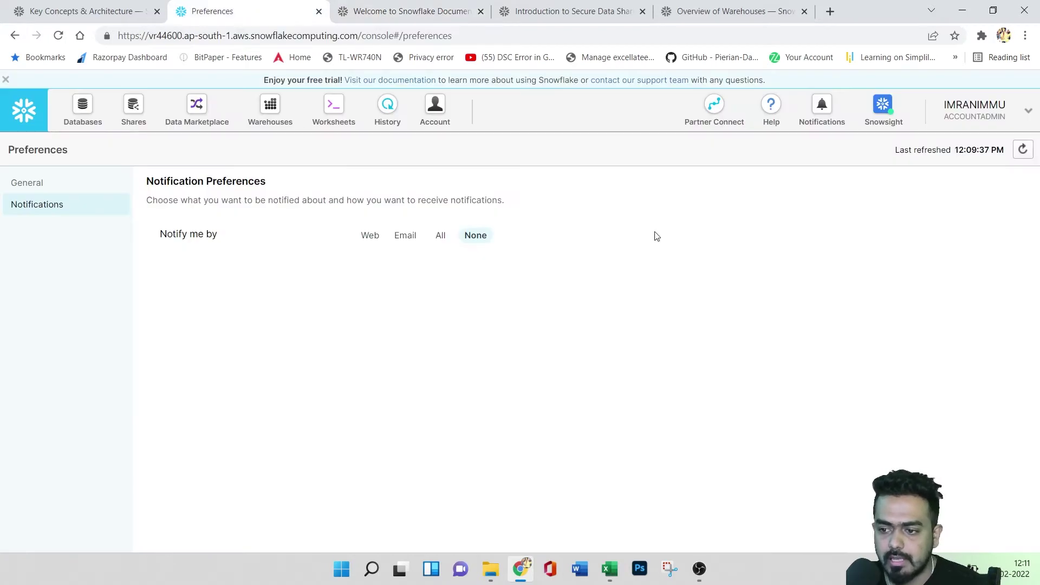
pyautogui.click(764, 121)
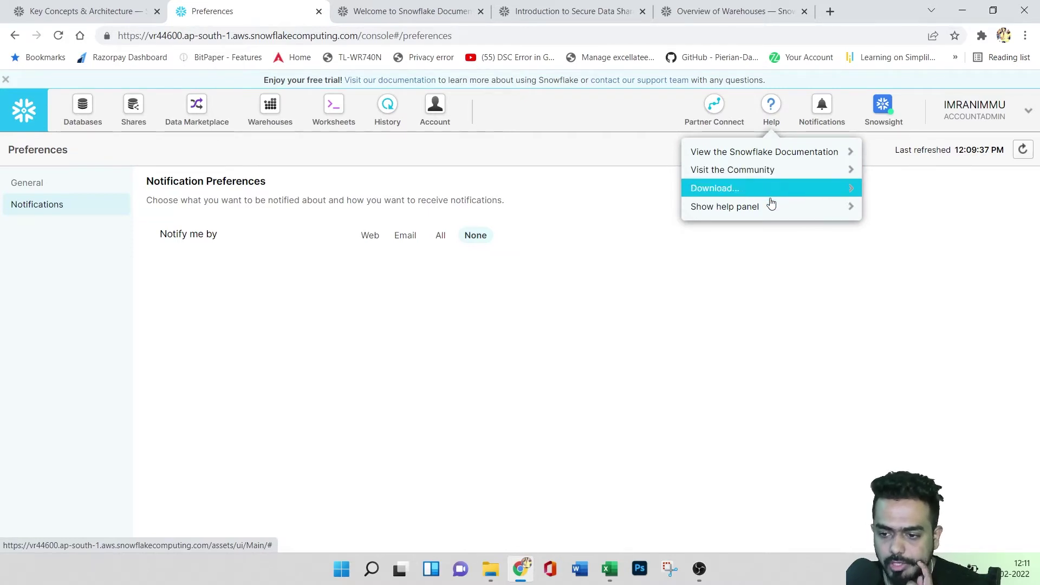
# - View the JDBC, ODBC, Python, Node.js, Spark and Go driver downloads, then close the list and Help menu
pyautogui.click(821, 190)
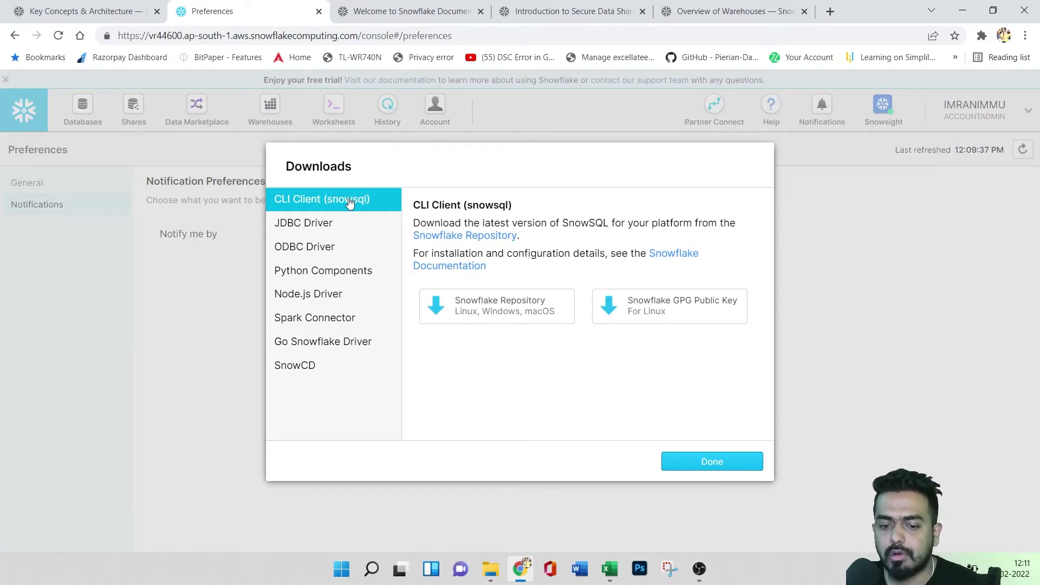
pyautogui.click(309, 228)
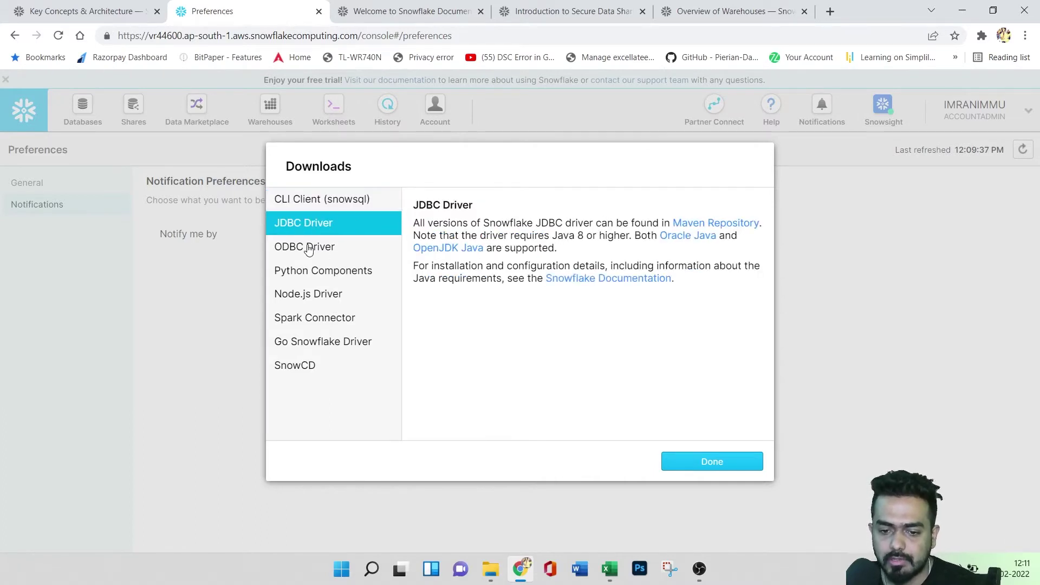
pyautogui.click(308, 248)
pyautogui.click(313, 273)
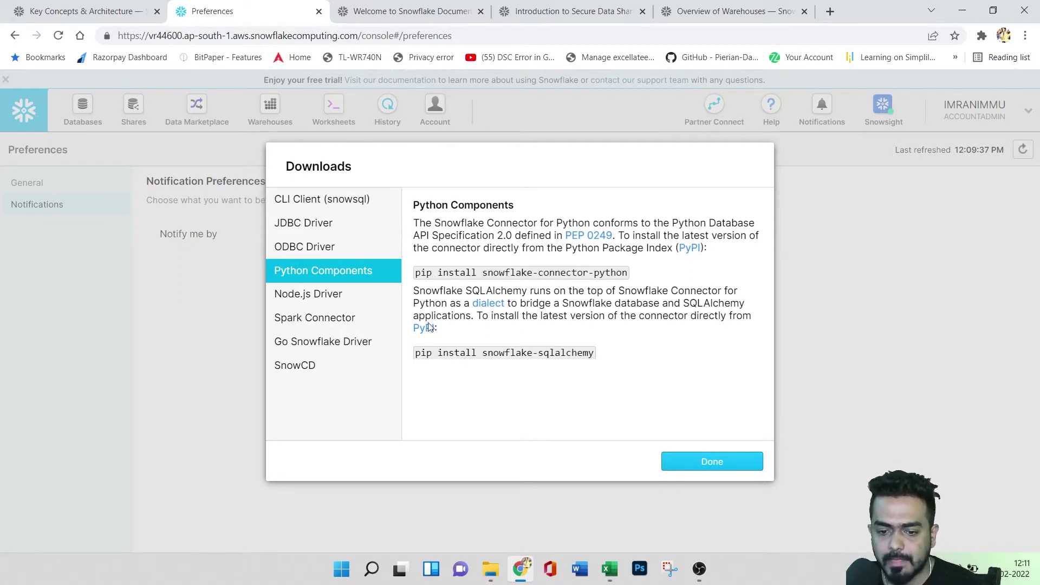
pyautogui.click(319, 300)
pyautogui.click(317, 322)
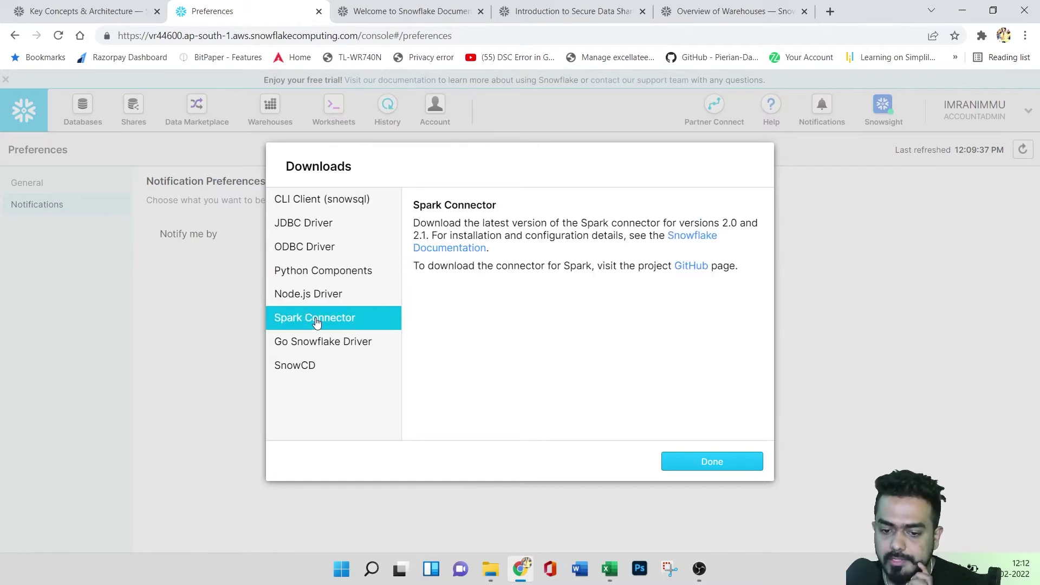
pyautogui.click(319, 346)
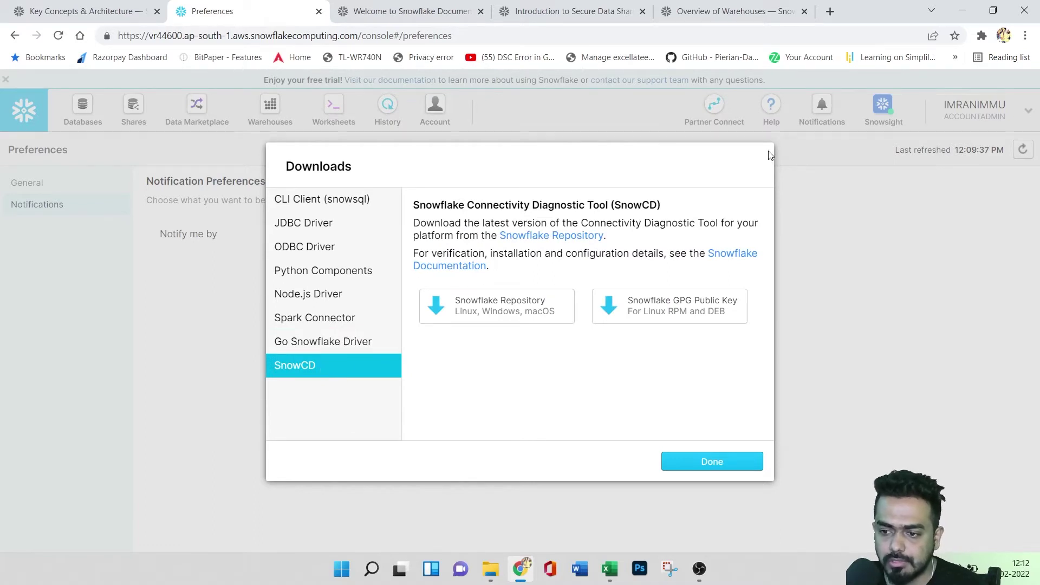
pyautogui.click(711, 461)
pyautogui.click(771, 106)
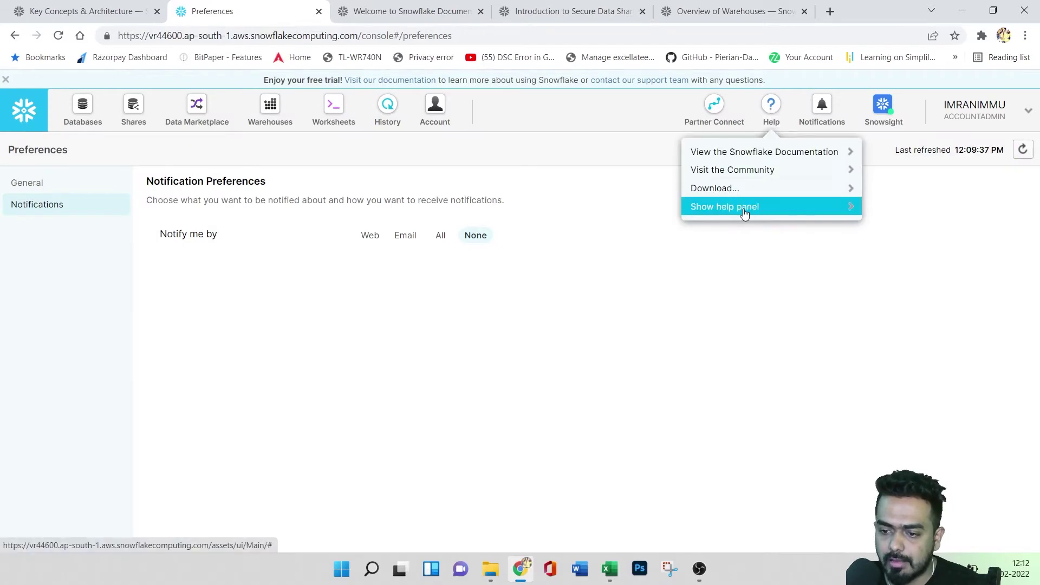
pyautogui.click(843, 210)
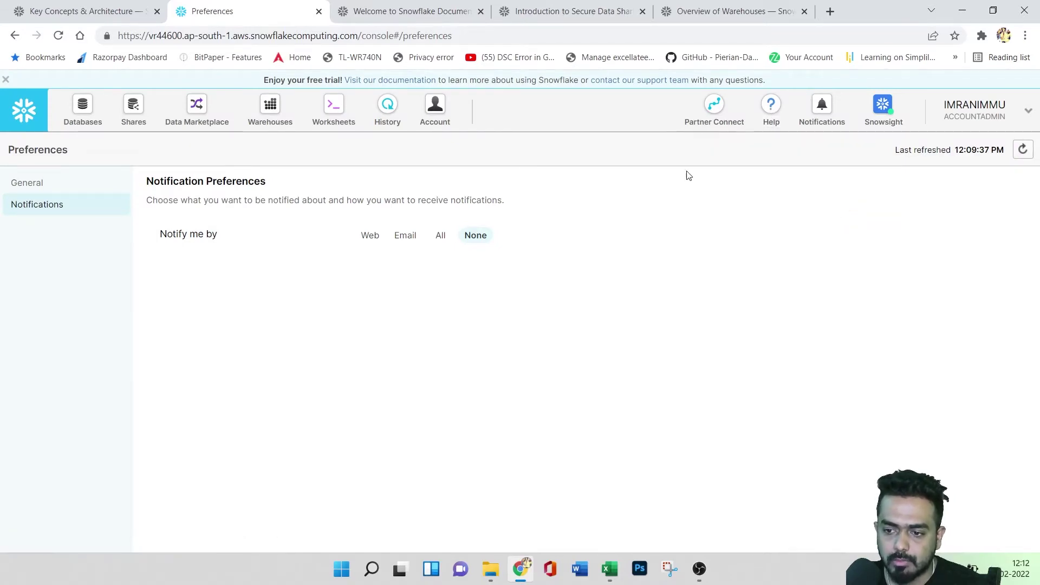
pyautogui.click(771, 109)
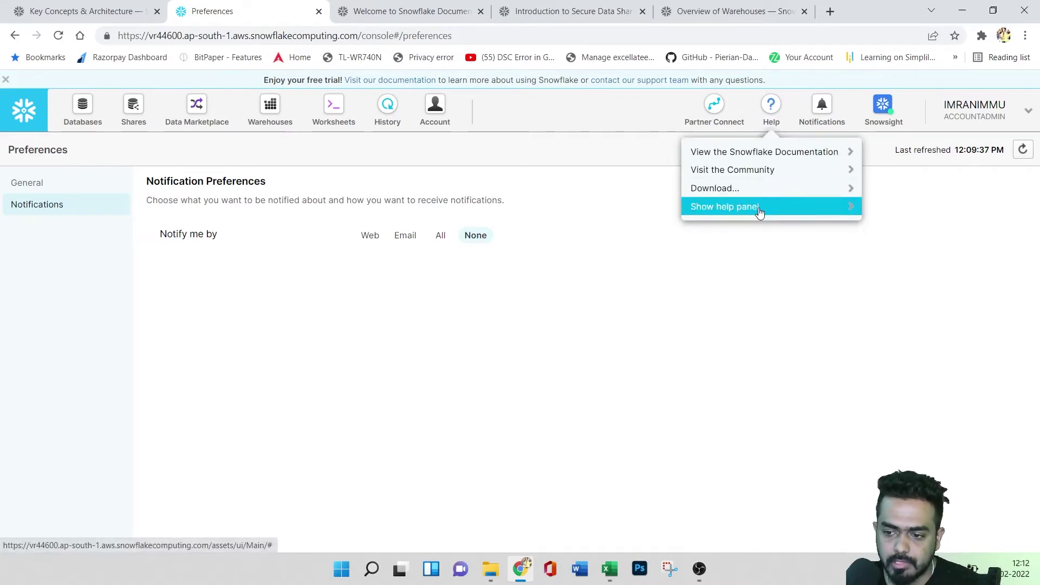
pyautogui.click(760, 212)
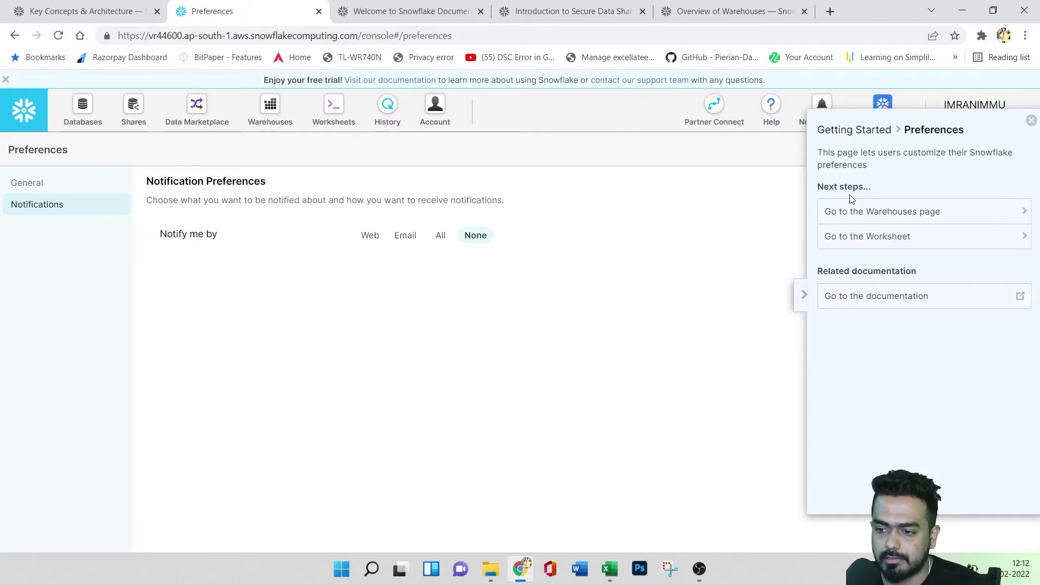
pyautogui.click(1031, 120)
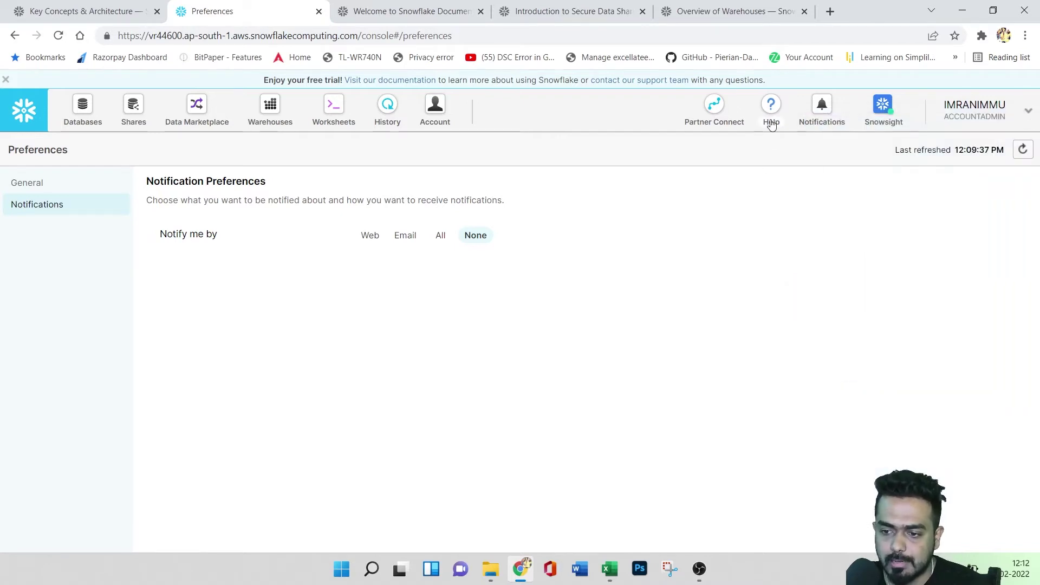
pyautogui.click(822, 108)
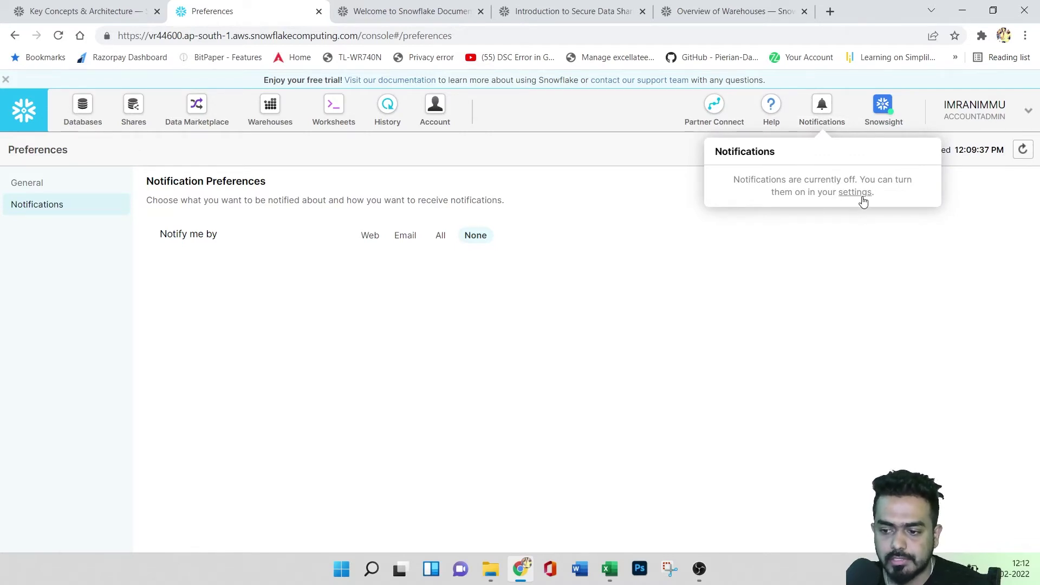
pyautogui.click(970, 111)
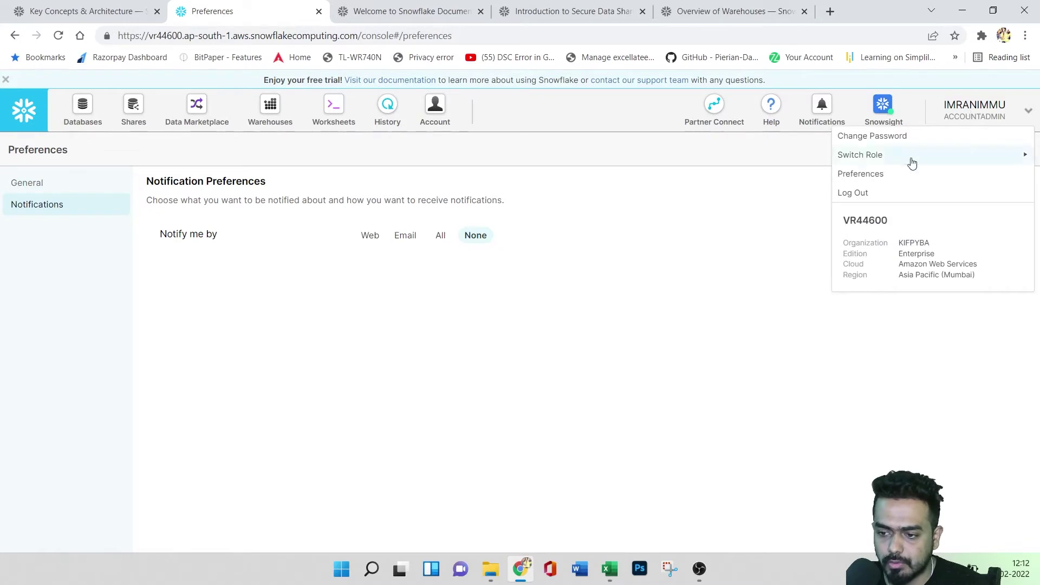
pyautogui.click(884, 181)
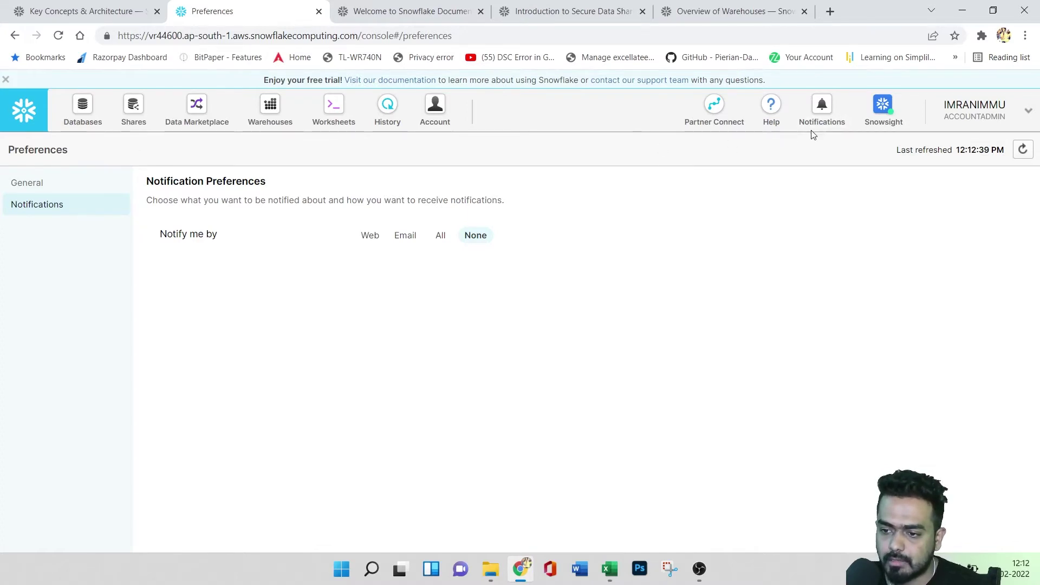
# - Open Partner Connect and scroll through partners such as ALTR, dbt, Fivetran, Matillion, Talend and Zepl
pyautogui.click(713, 108)
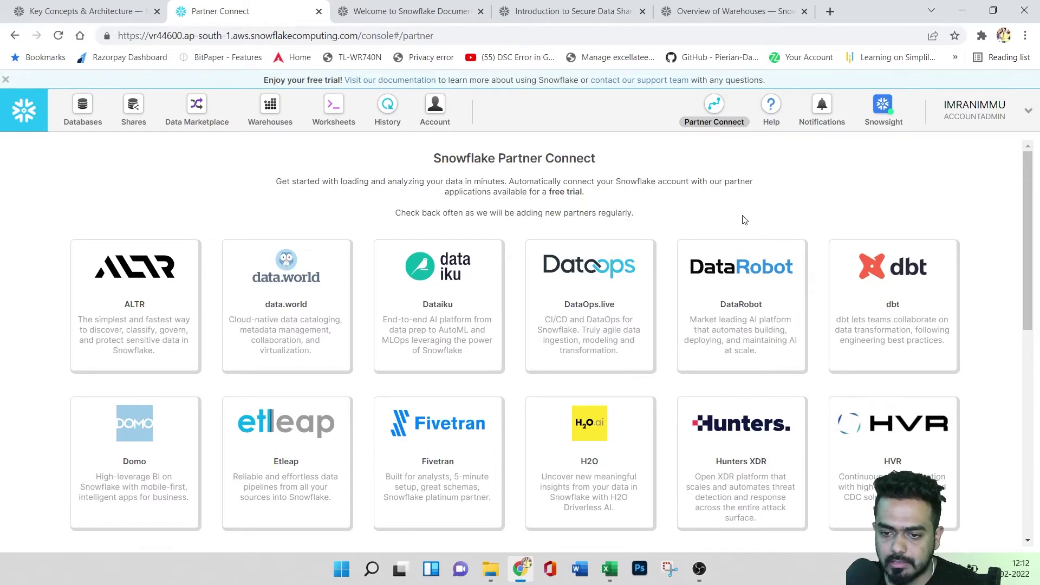
pyautogui.scroll(-1, 746, 222)
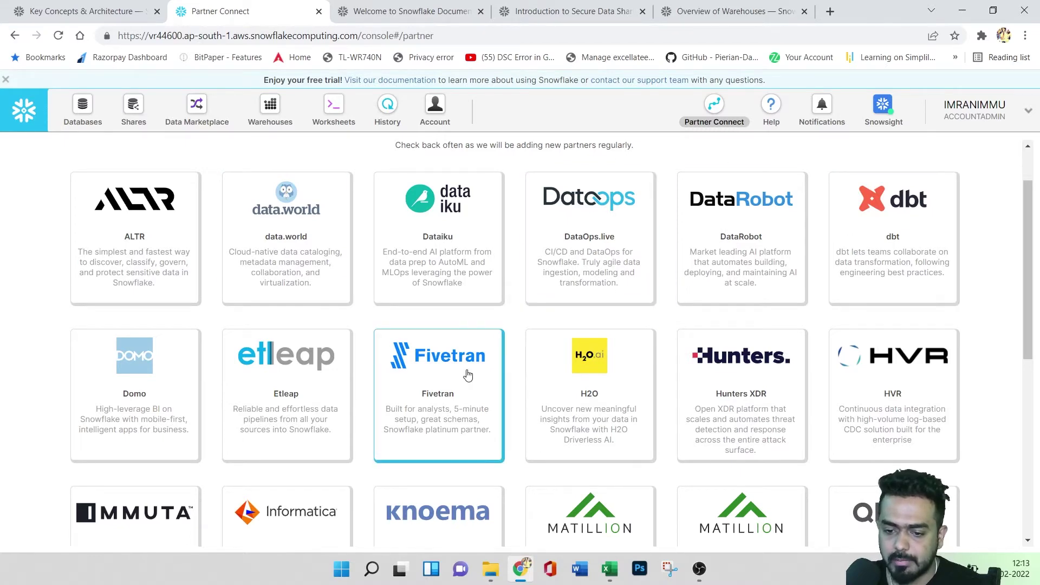
pyautogui.scroll(-1, 466, 375)
pyautogui.scroll(-5, 465, 375)
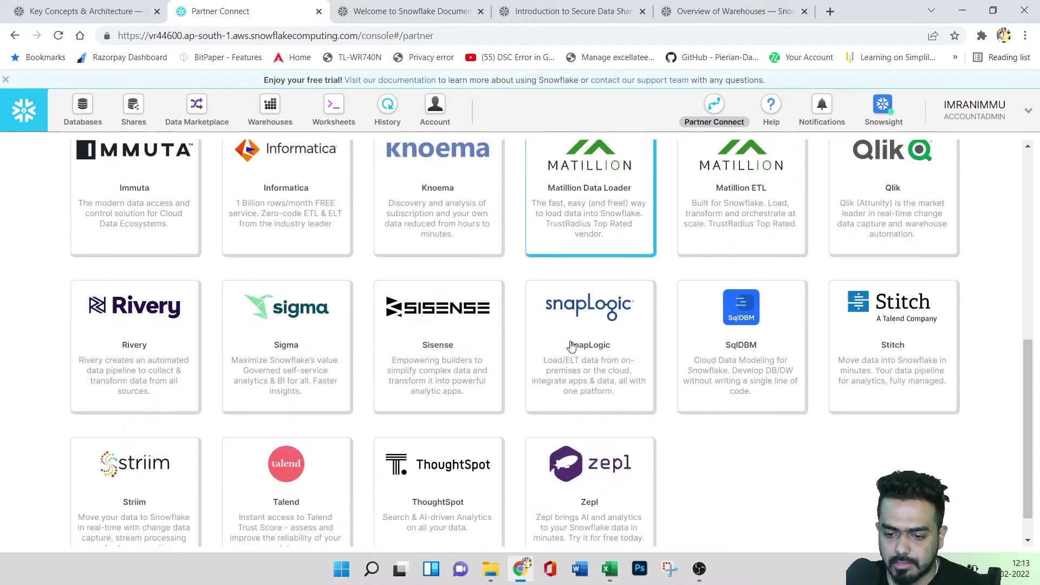
pyautogui.scroll(6, 341, 388)
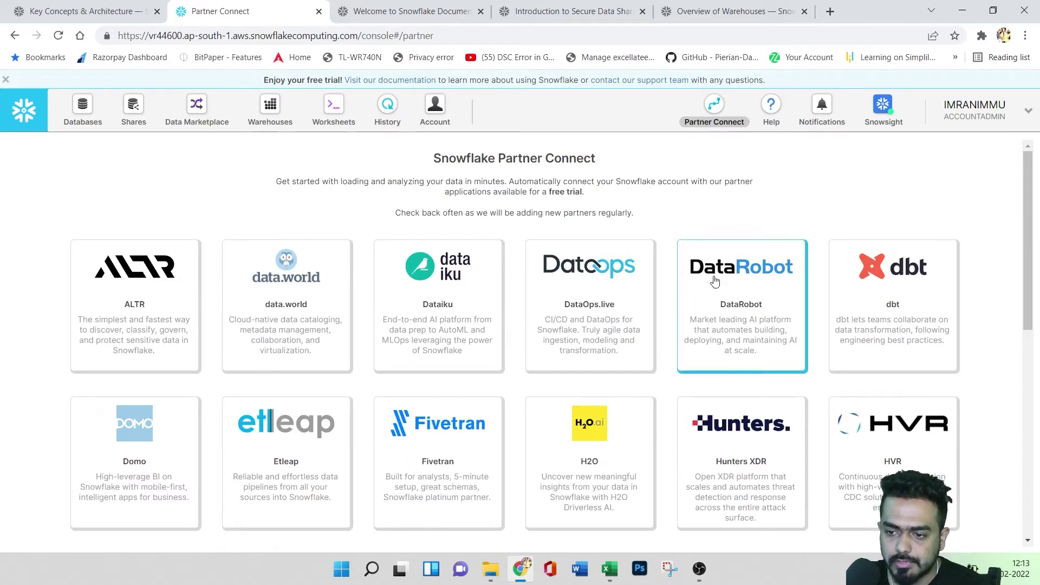
# - Visit the Worksheets page, glance at the account menu, and go to the Databases list
pyautogui.click(24, 118)
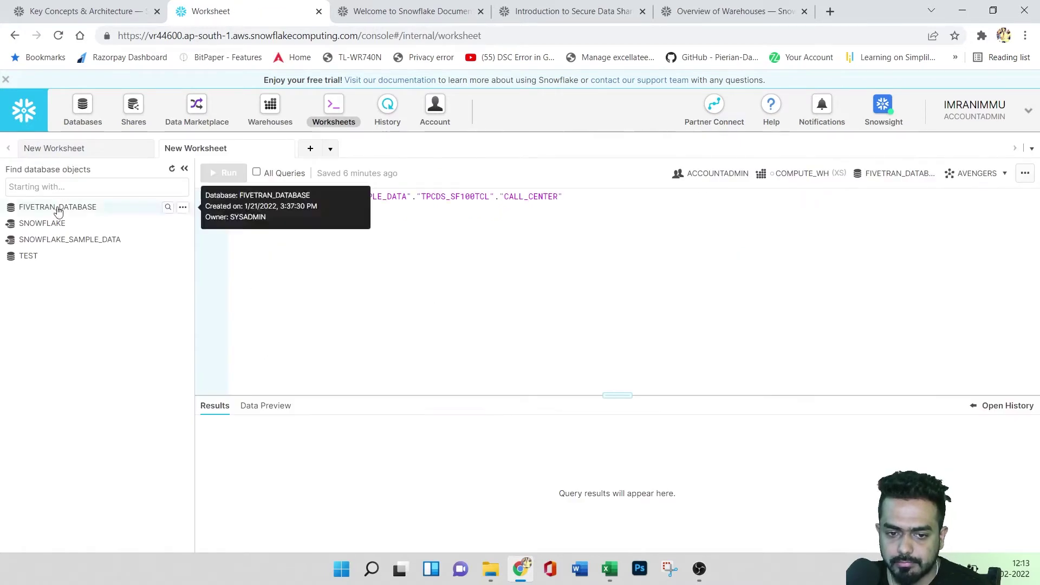
pyautogui.click(1007, 112)
pyautogui.click(674, 323)
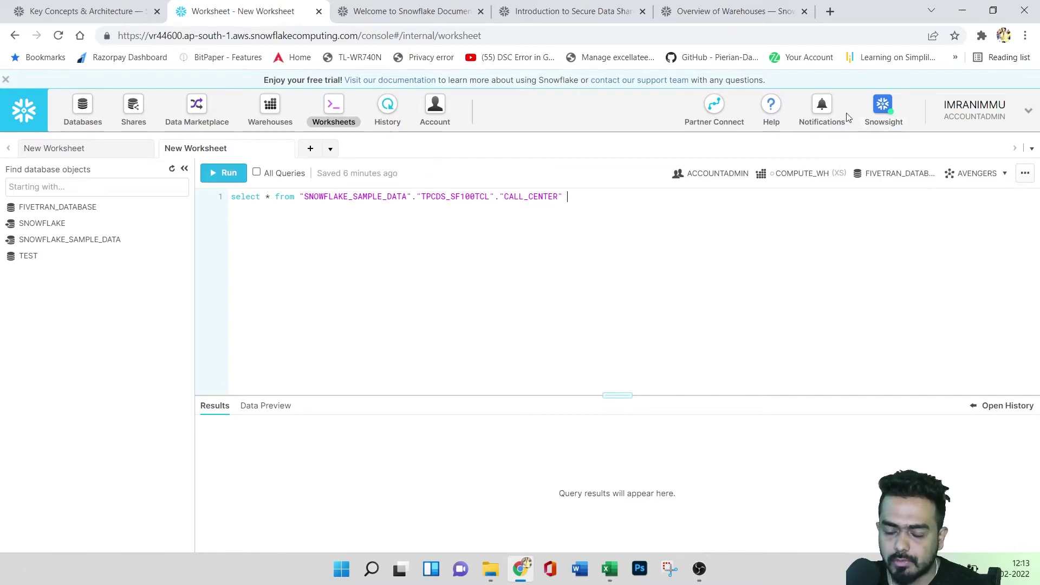
pyautogui.click(76, 114)
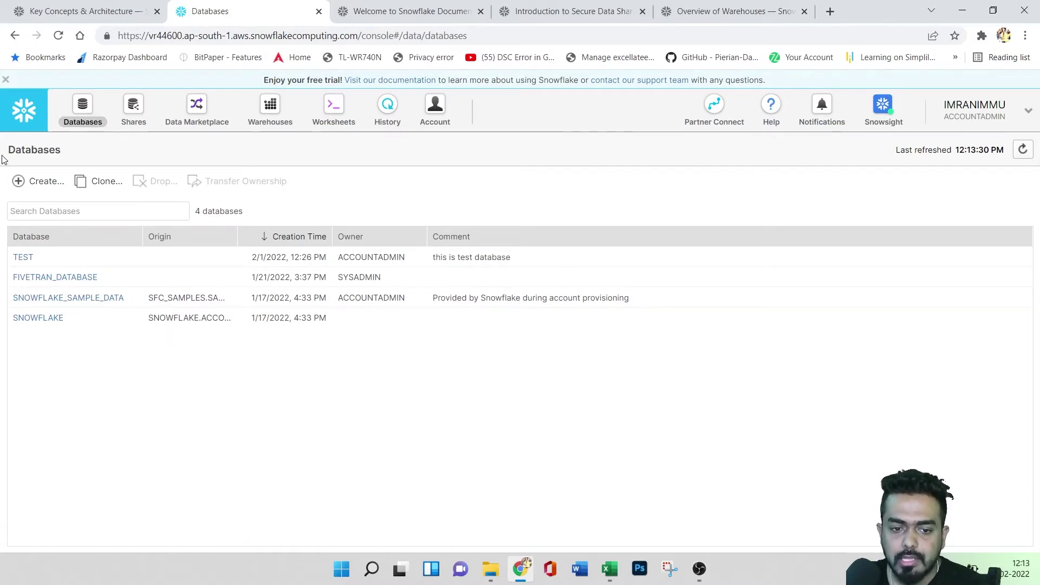
# - Switch the active role to USERADMIN from the account menu's Switch Role list
pyautogui.click(986, 120)
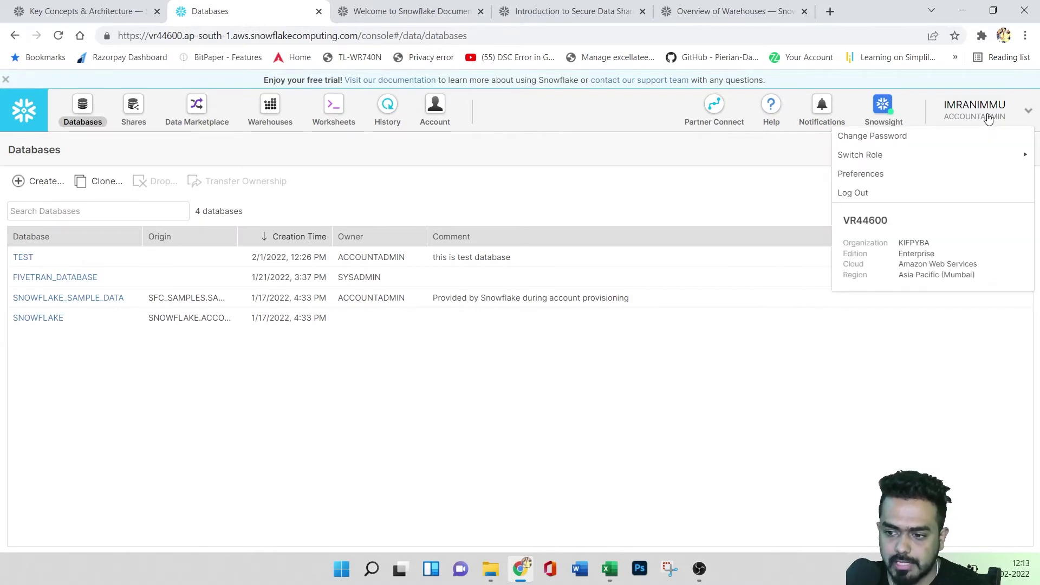
pyautogui.moveTo(912, 157)
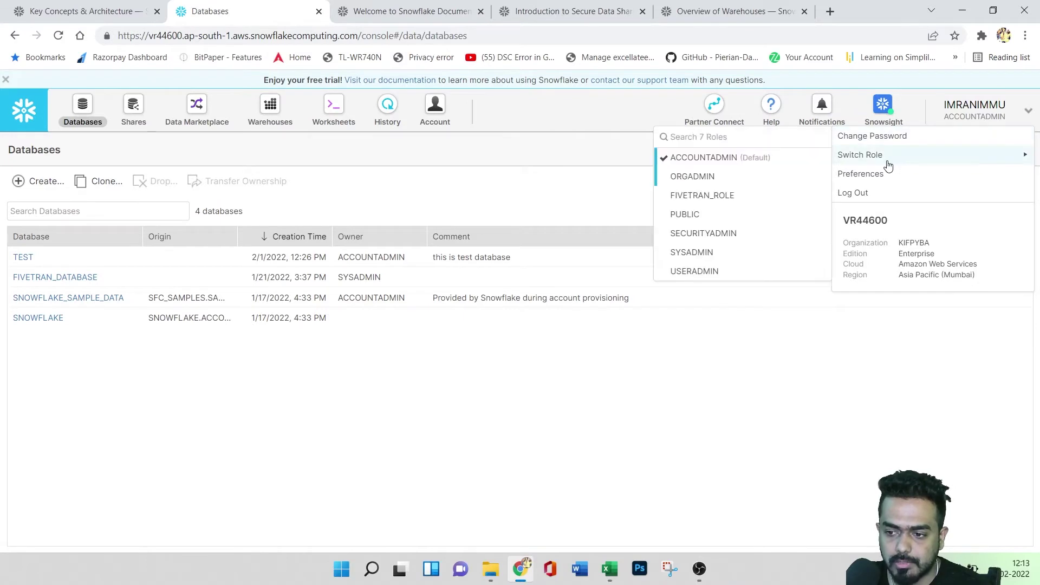
pyautogui.click(708, 277)
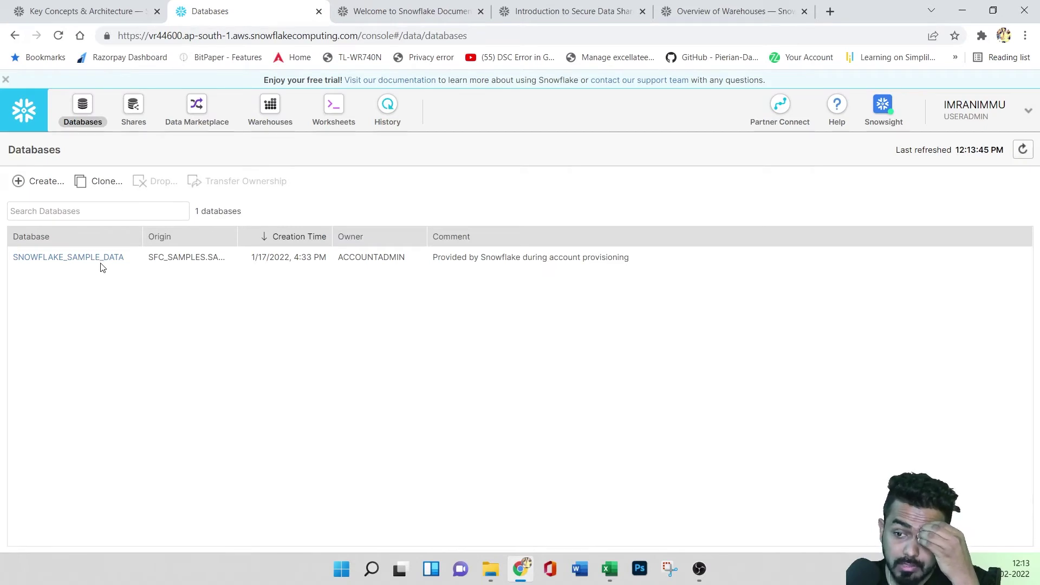
# - Pick ACCOUNTADMIN under Switch Role so TEST, FIVETRAN_DATABASE, SNOWFLAKE_SAMPLE_DATA and SNOWFLAKE reappear
pyautogui.click(983, 113)
pyautogui.moveTo(852, 156)
pyautogui.click(706, 162)
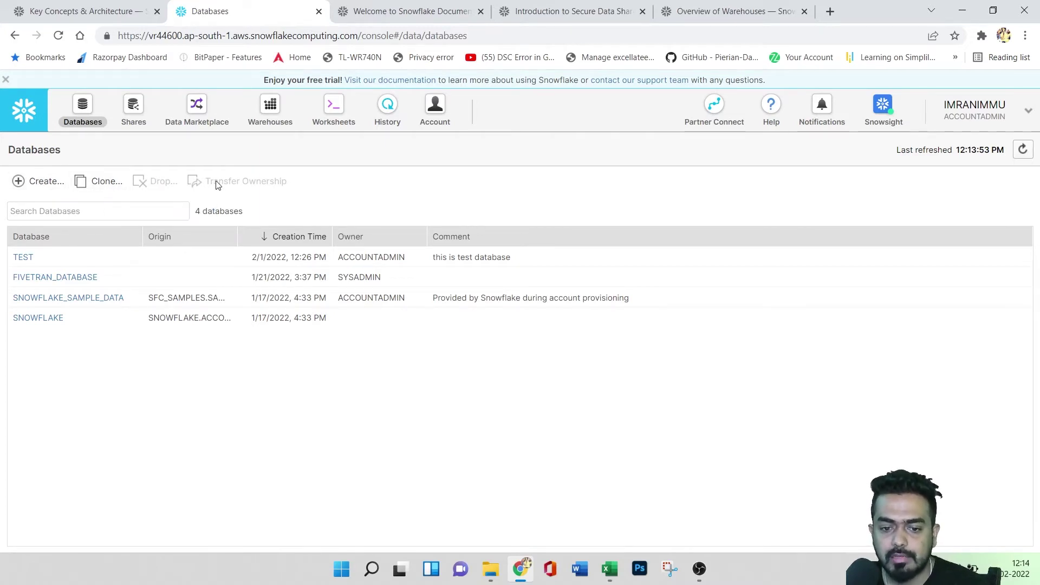
pyautogui.click(61, 260)
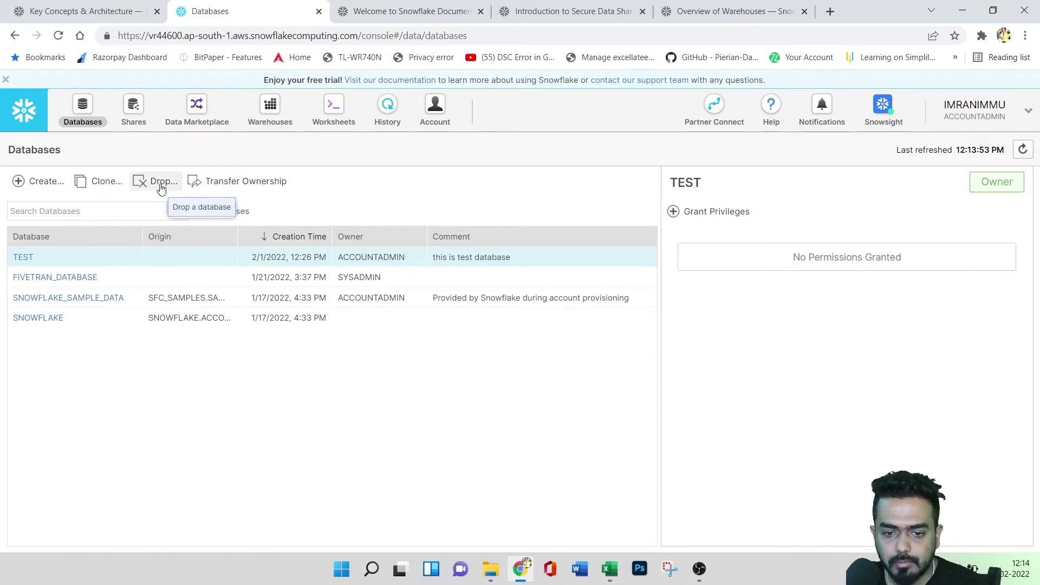
pyautogui.click(246, 183)
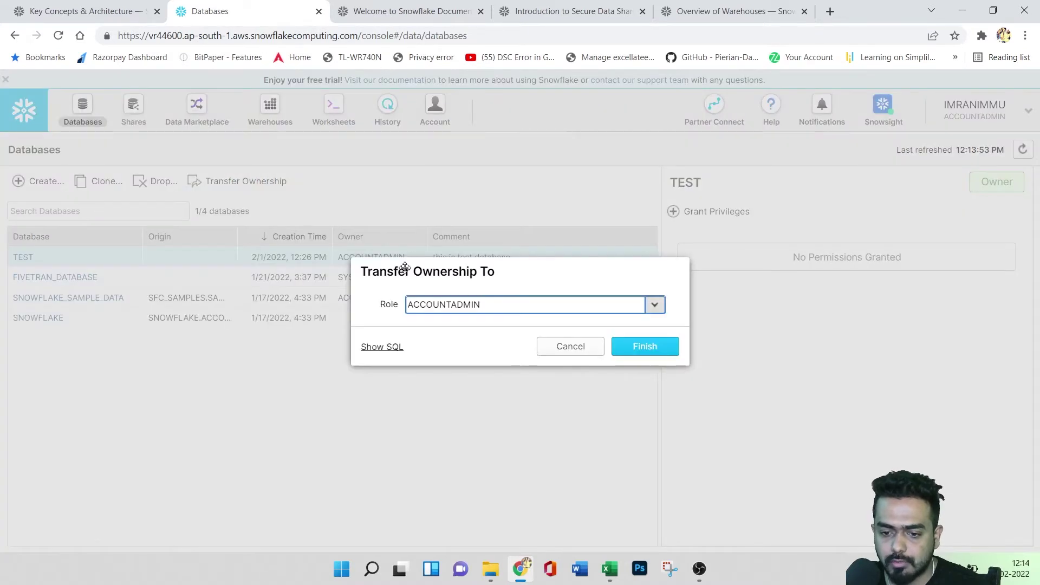
pyautogui.click(653, 304)
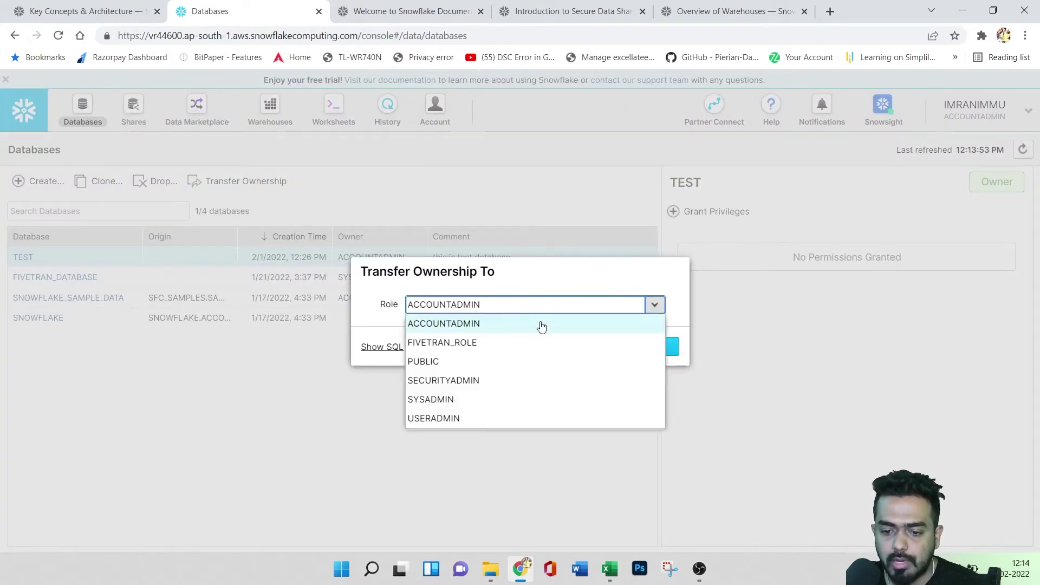
pyautogui.click(332, 390)
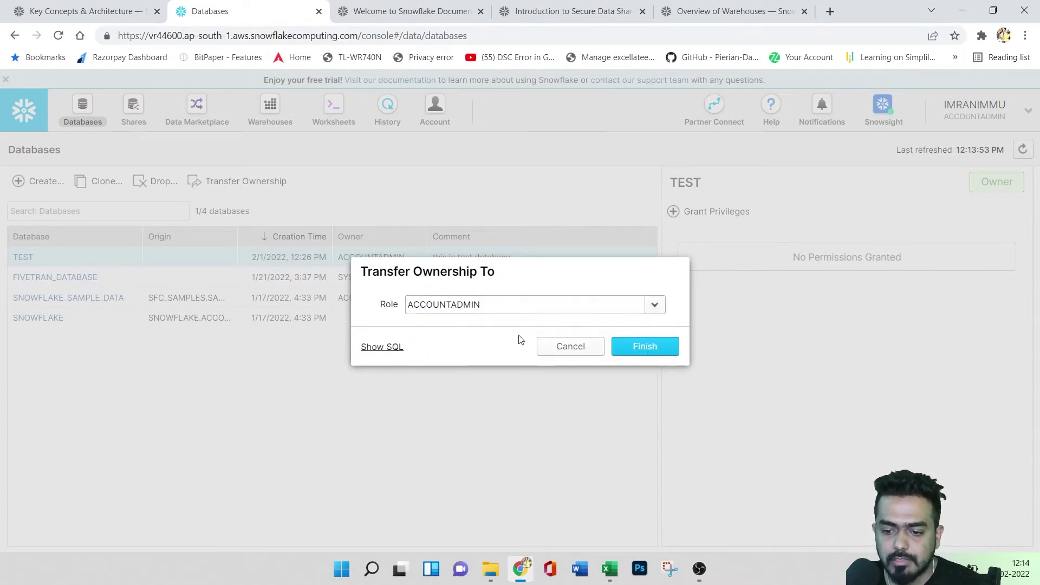
pyautogui.click(475, 304)
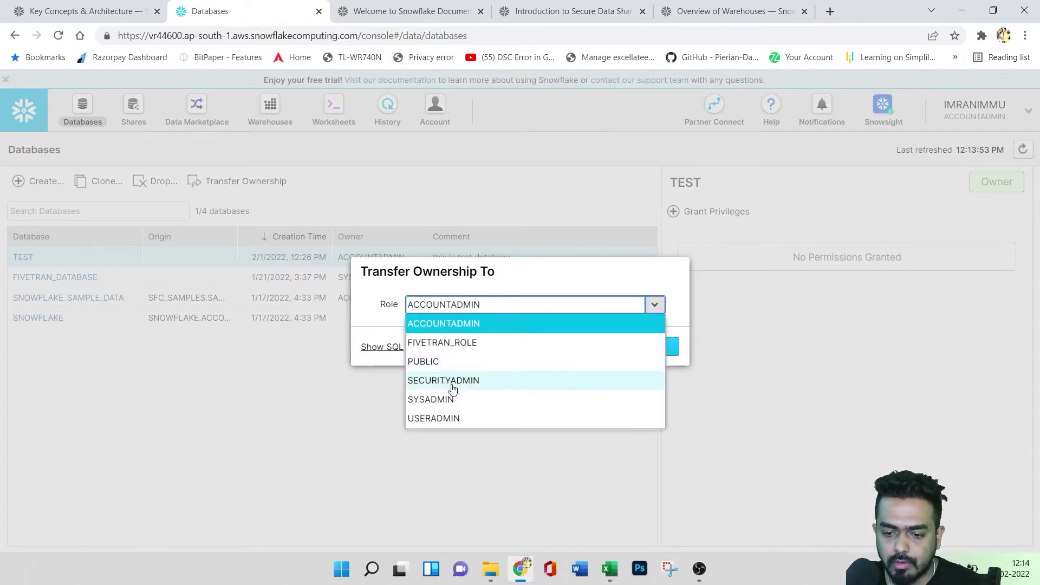
pyautogui.click(443, 364)
pyautogui.click(383, 347)
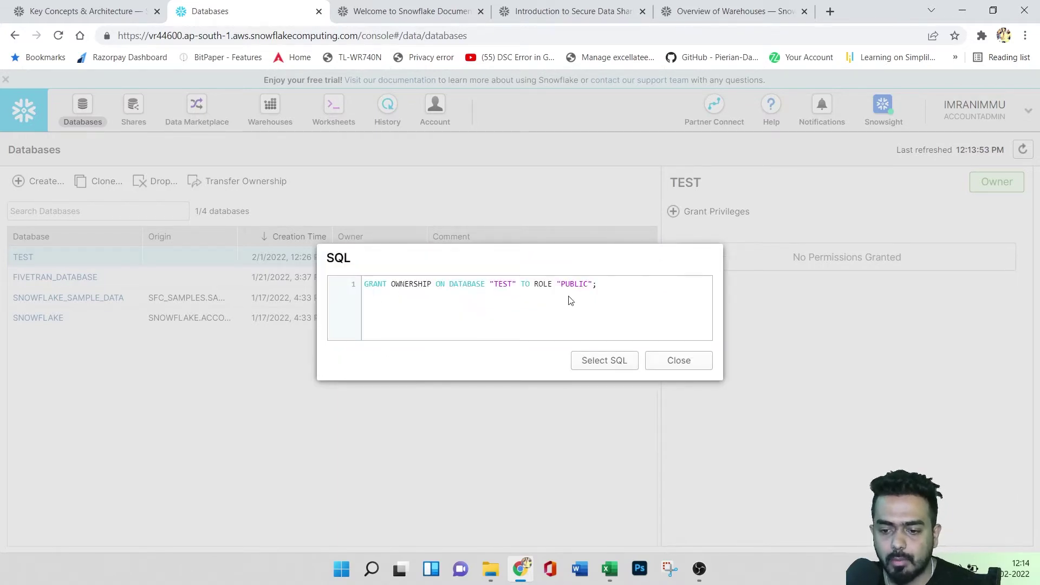
pyautogui.click(678, 361)
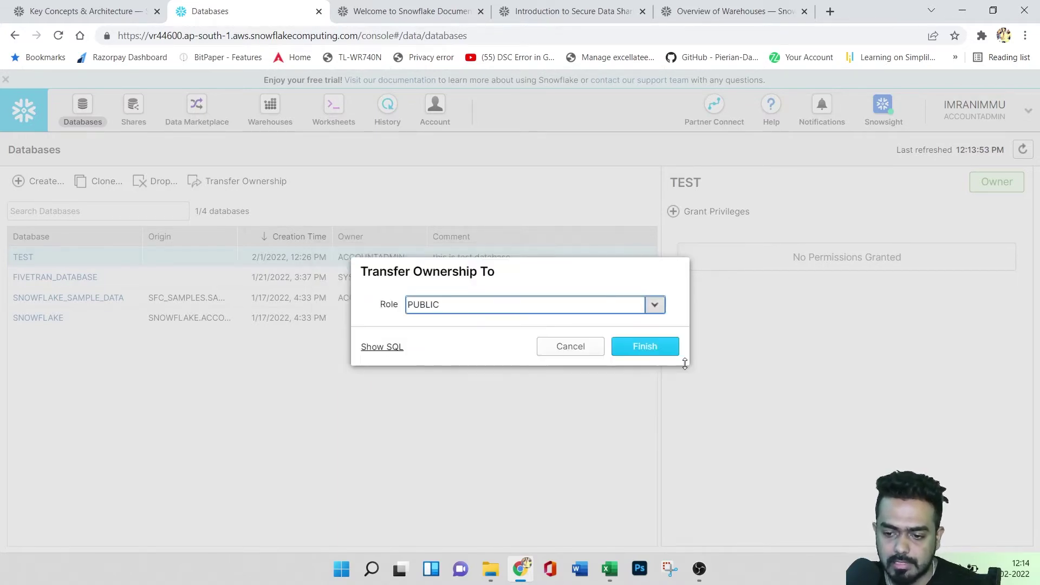
pyautogui.click(556, 355)
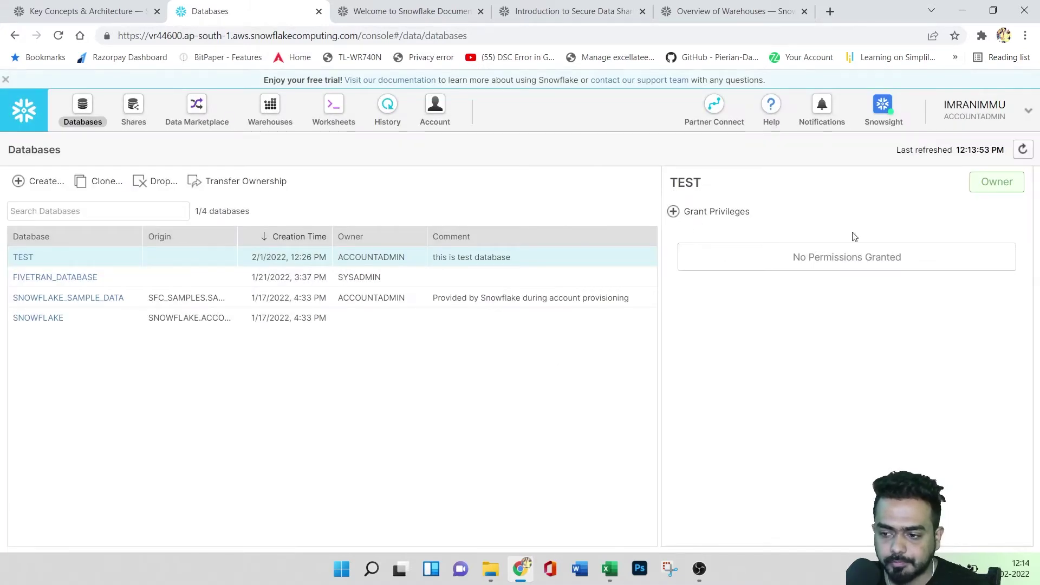
# - Fill in a grant of MODIFY on TEST to ORGADMIN, then cancel without applying it
pyautogui.click(702, 218)
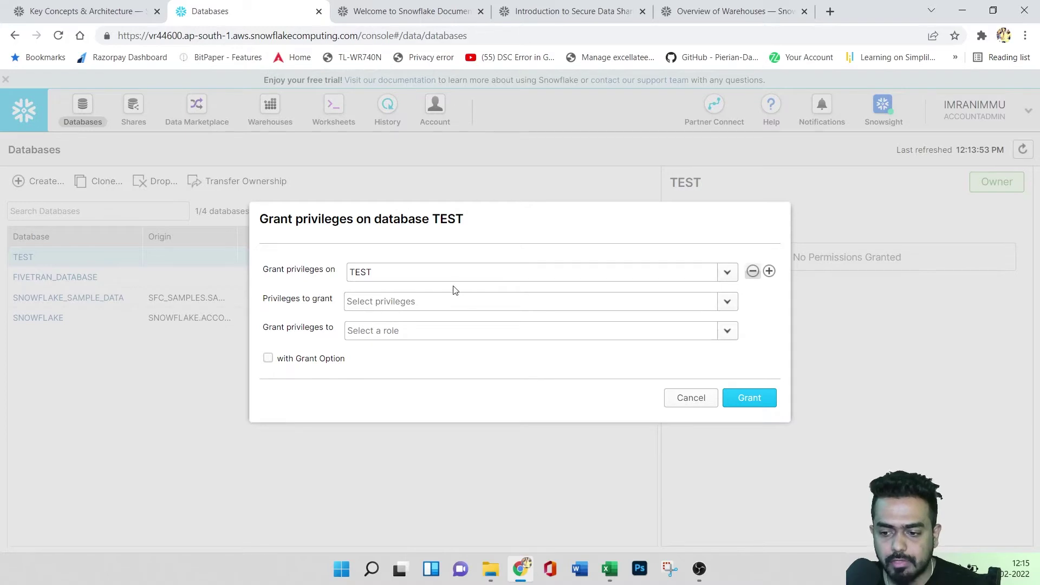
pyautogui.click(726, 302)
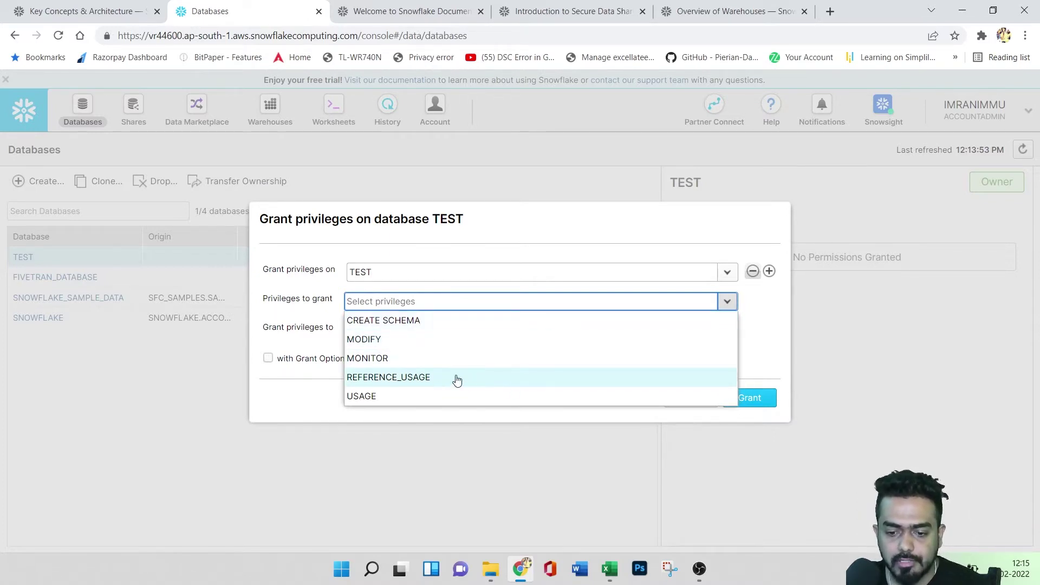
pyautogui.click(301, 319)
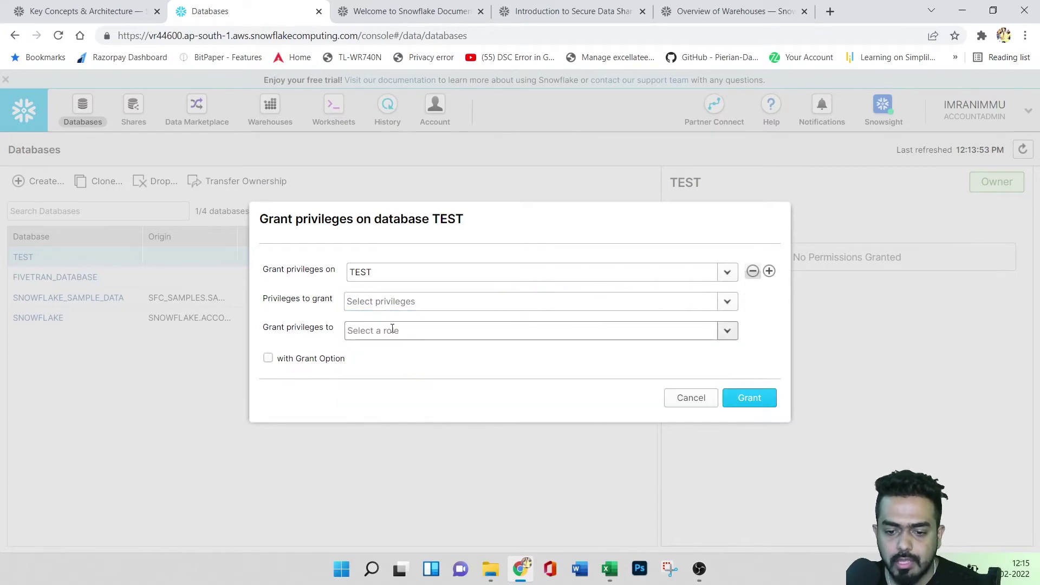
pyautogui.click(419, 334)
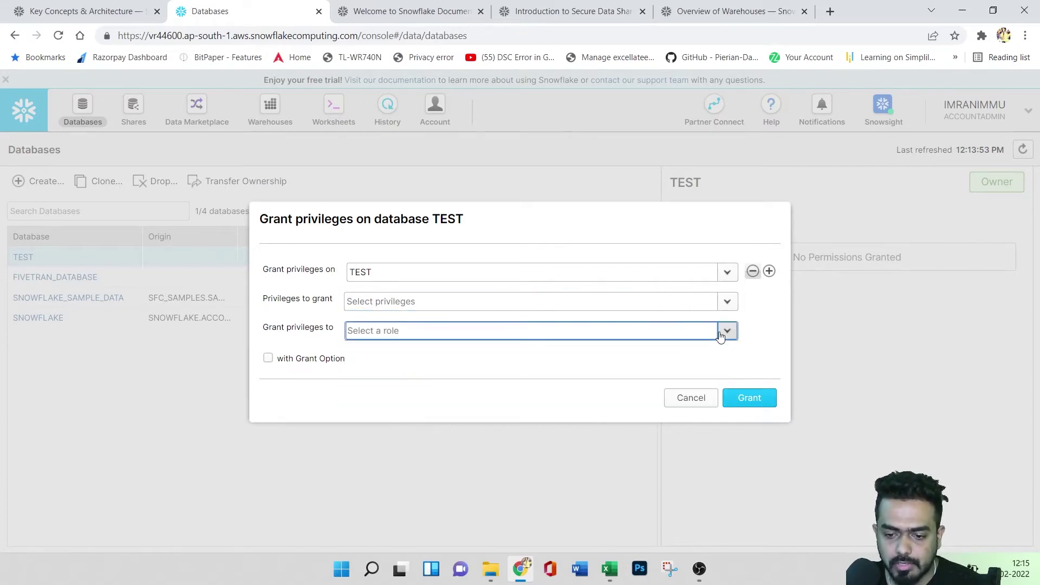
pyautogui.click(522, 305)
pyautogui.click(410, 340)
pyautogui.click(302, 317)
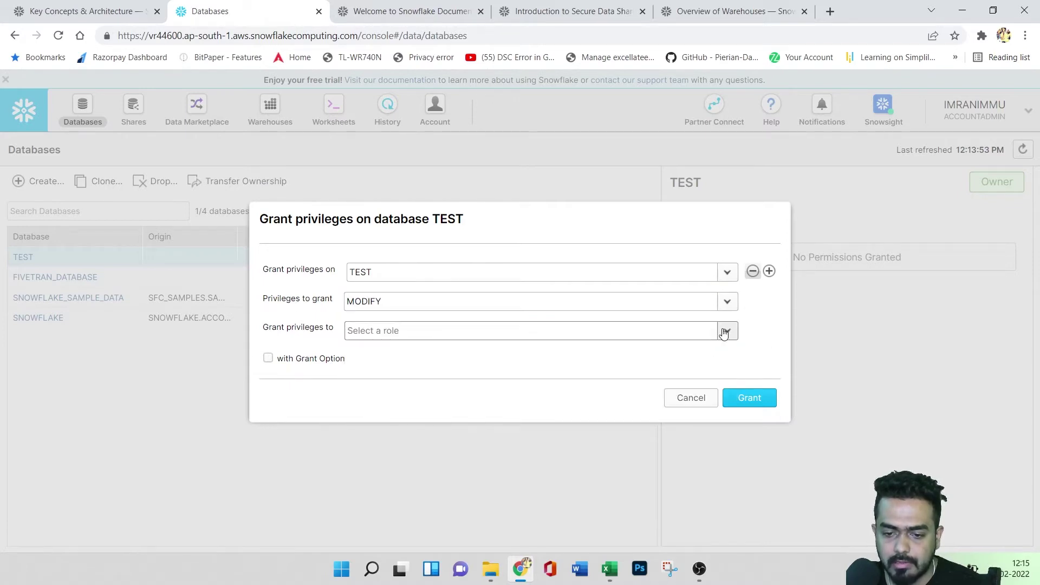
pyautogui.click(726, 330)
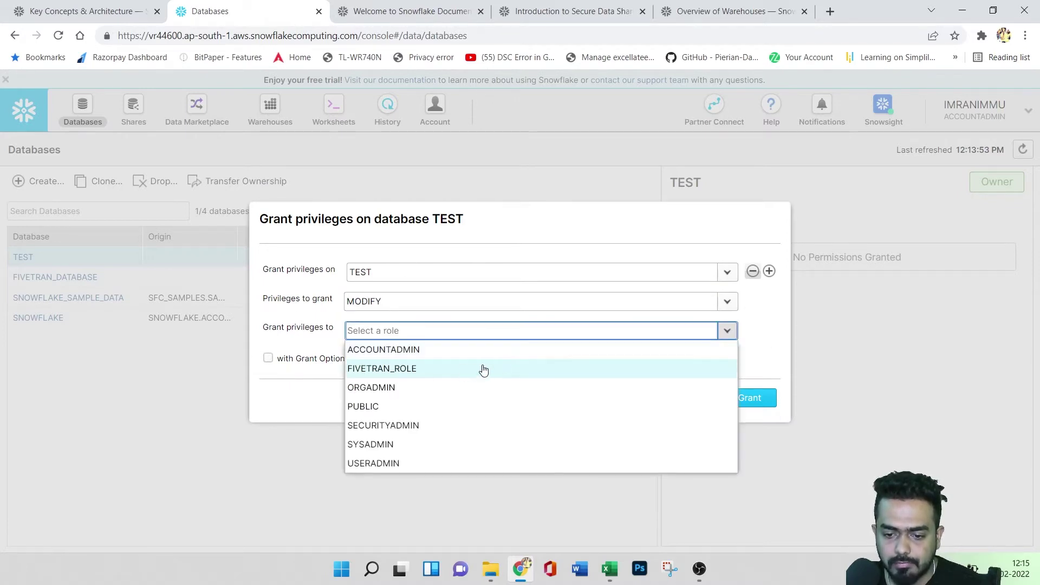
pyautogui.click(411, 396)
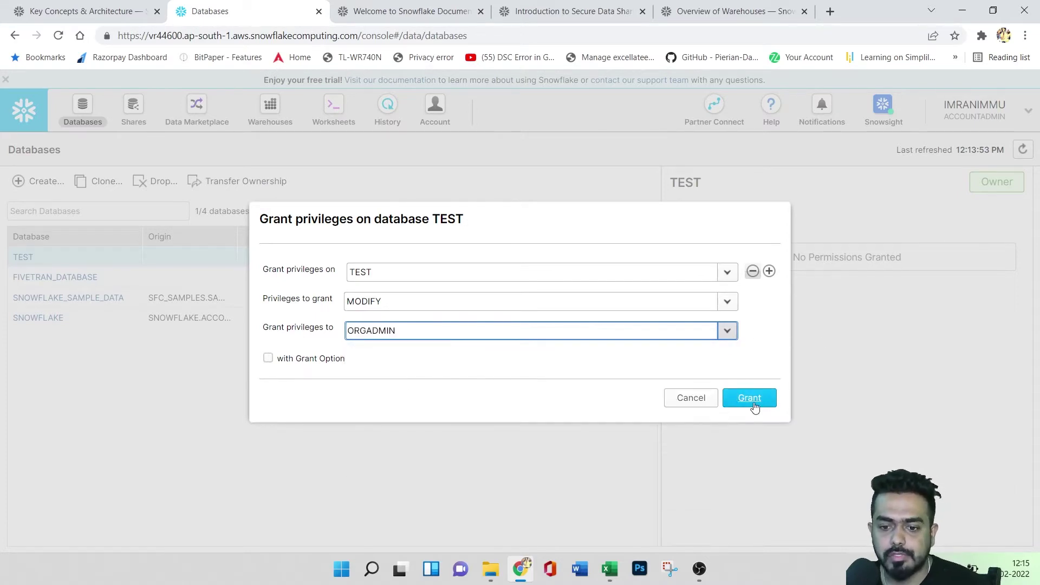
pyautogui.doubleClick(436, 222)
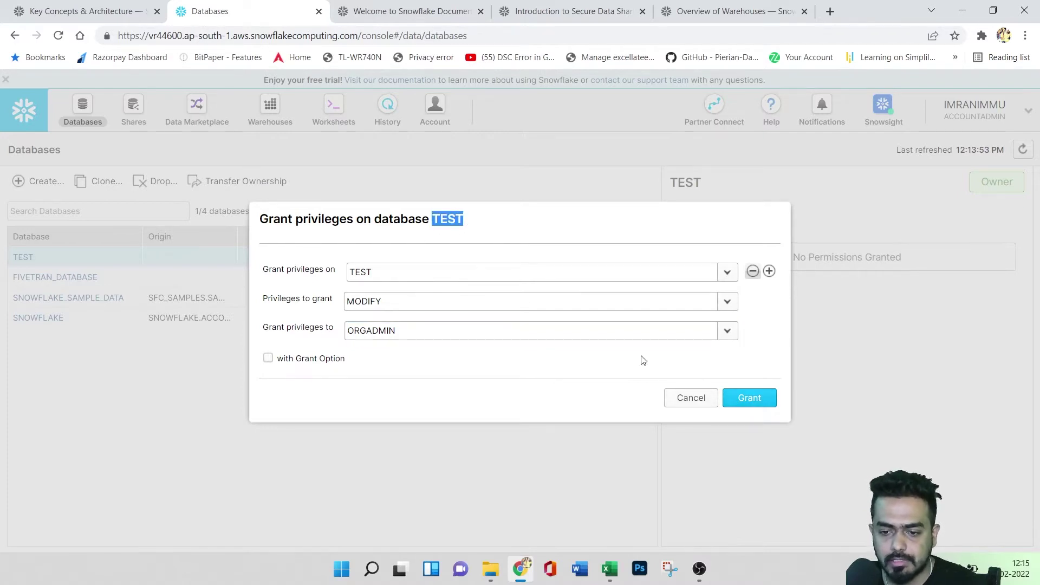
pyautogui.click(693, 400)
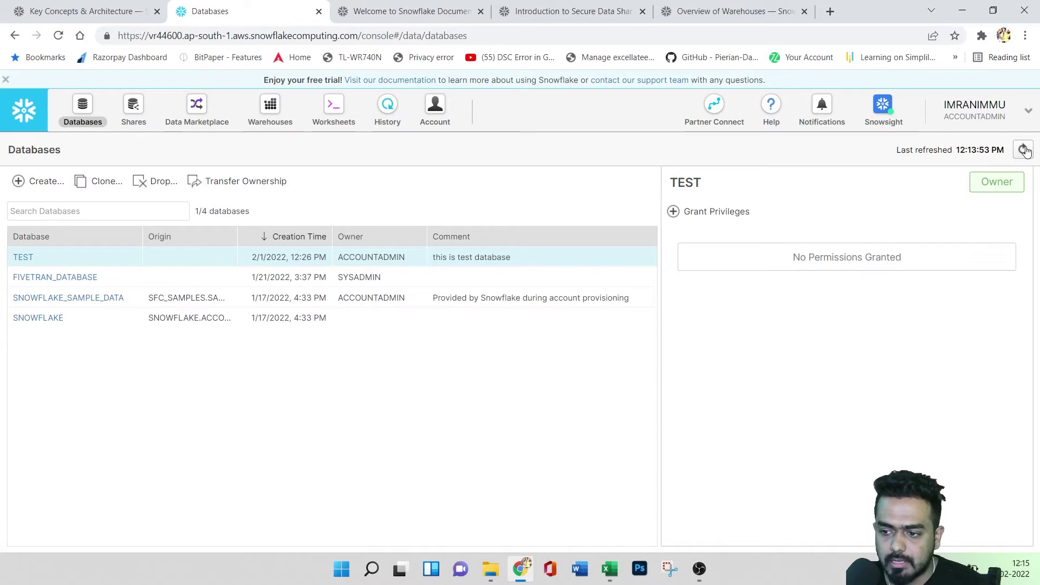
# - Refresh the Databases list using the button beside Last refreshed
pyautogui.moveTo(900, 152); pyautogui.dragTo(962, 149)
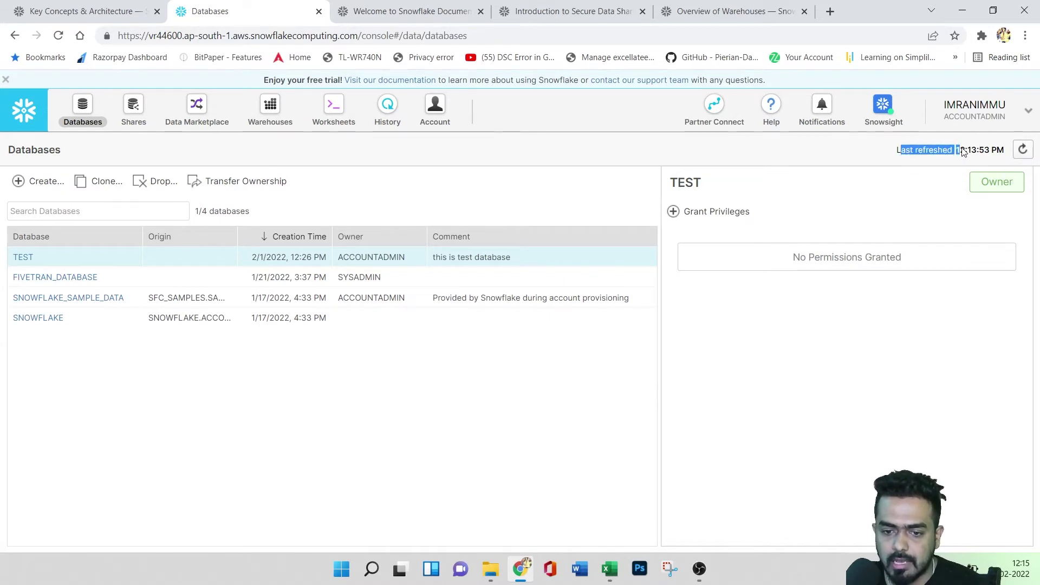
pyautogui.click(1020, 153)
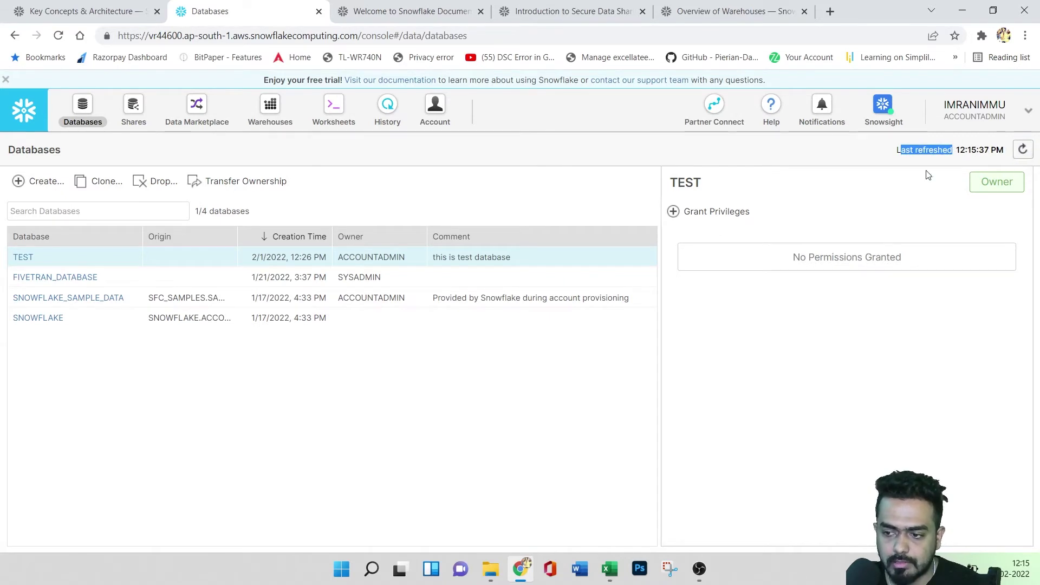
pyautogui.moveTo(1011, 185)
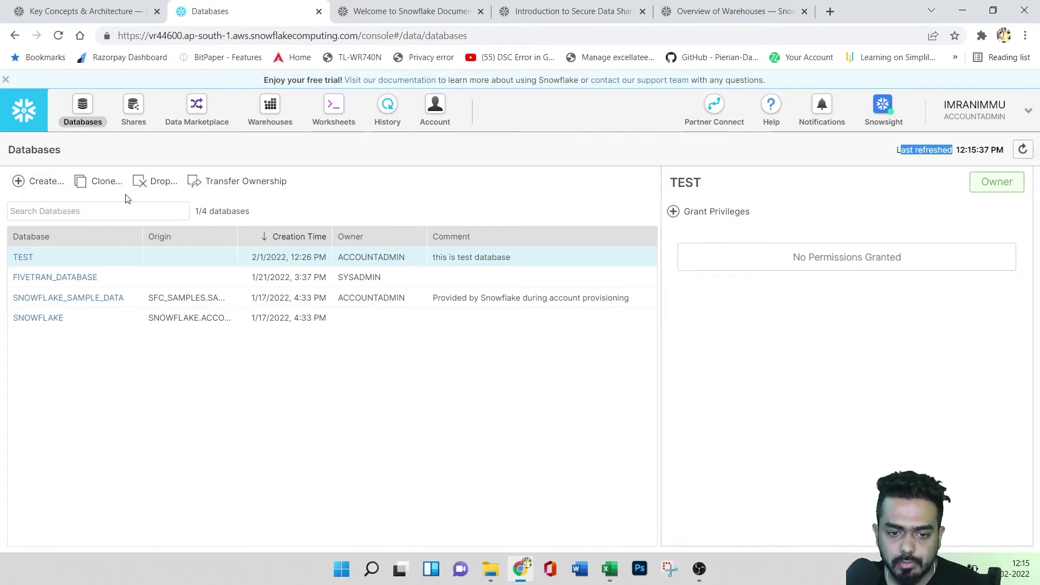
pyautogui.click(161, 183)
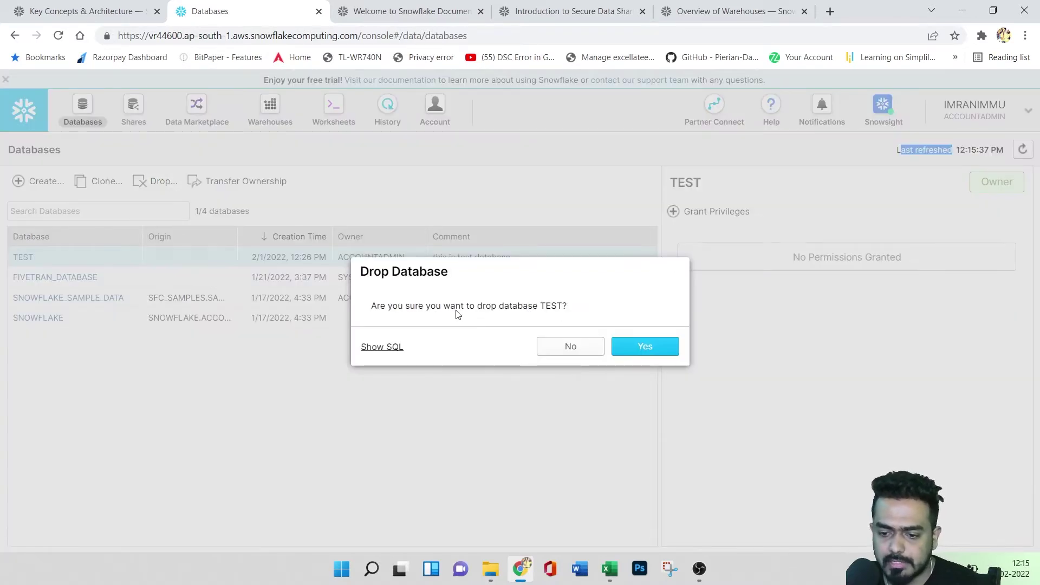
pyautogui.click(568, 349)
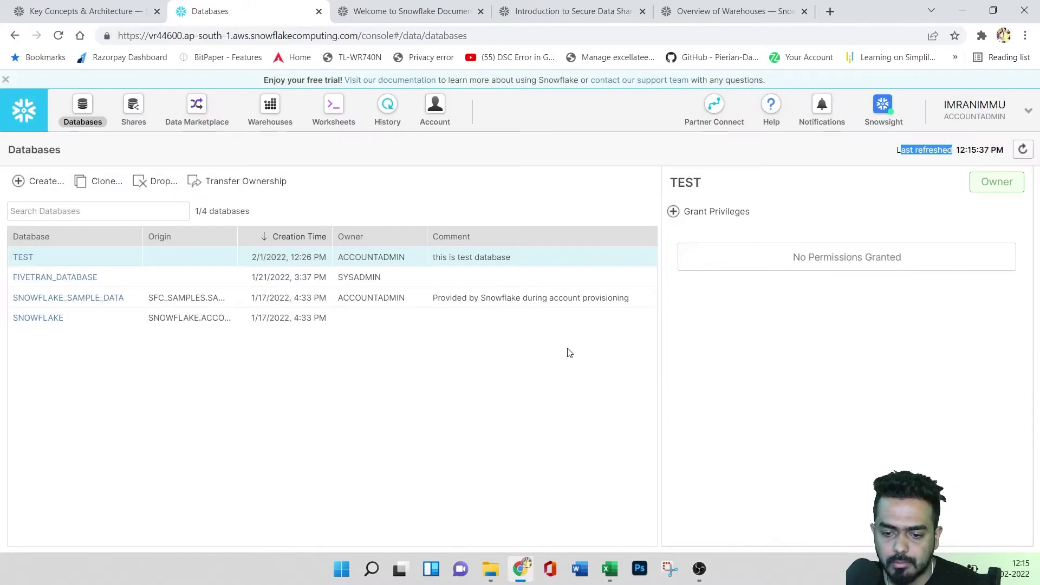
pyautogui.click(162, 184)
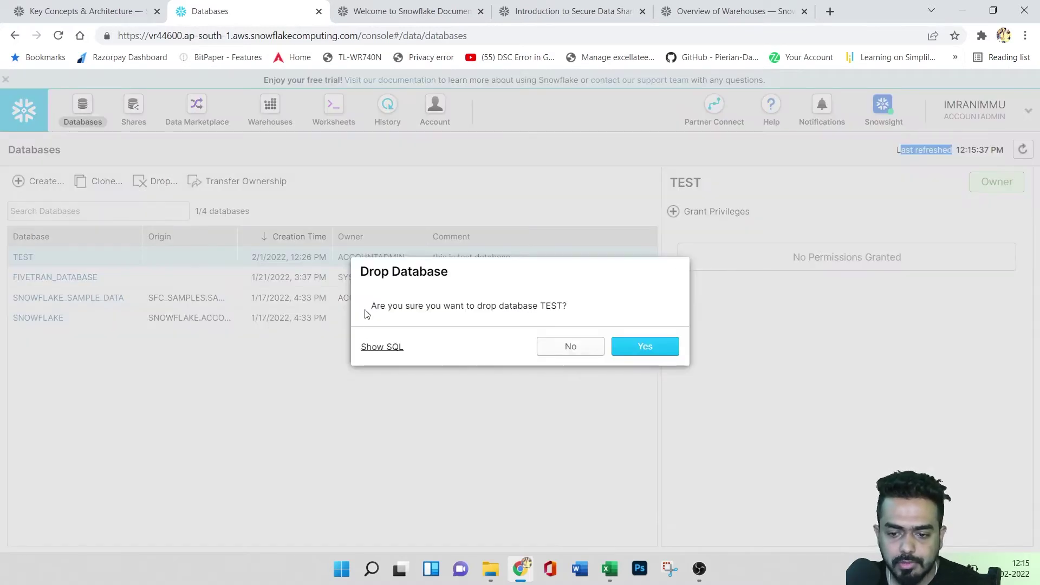
pyautogui.click(384, 347)
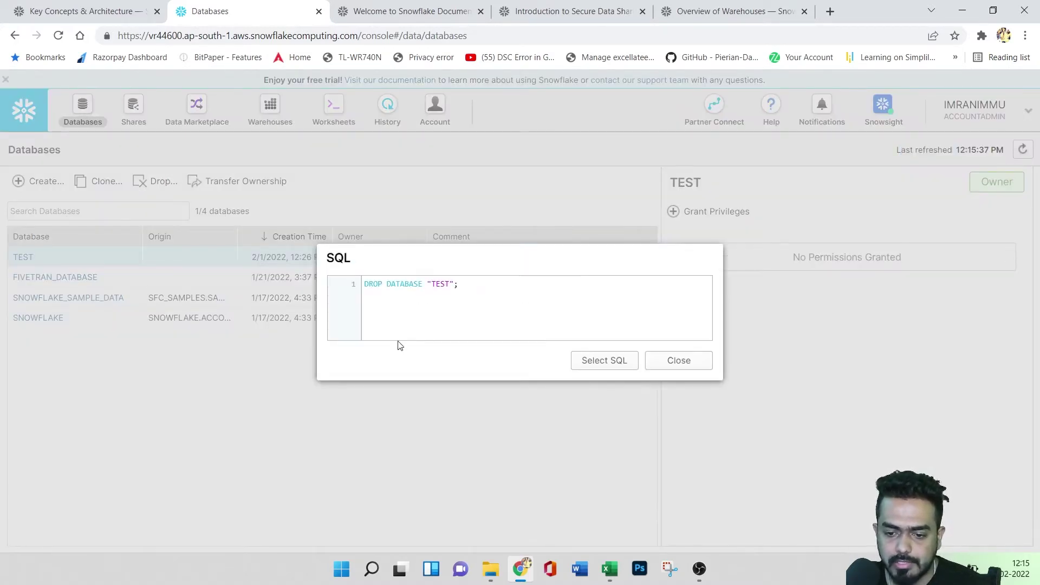
pyautogui.click(679, 360)
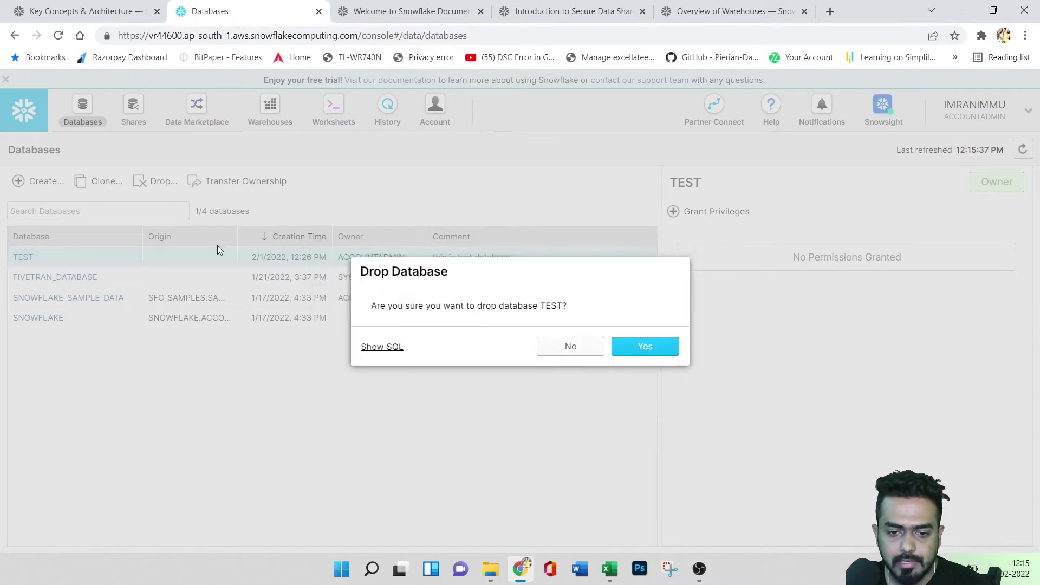
pyautogui.click(573, 347)
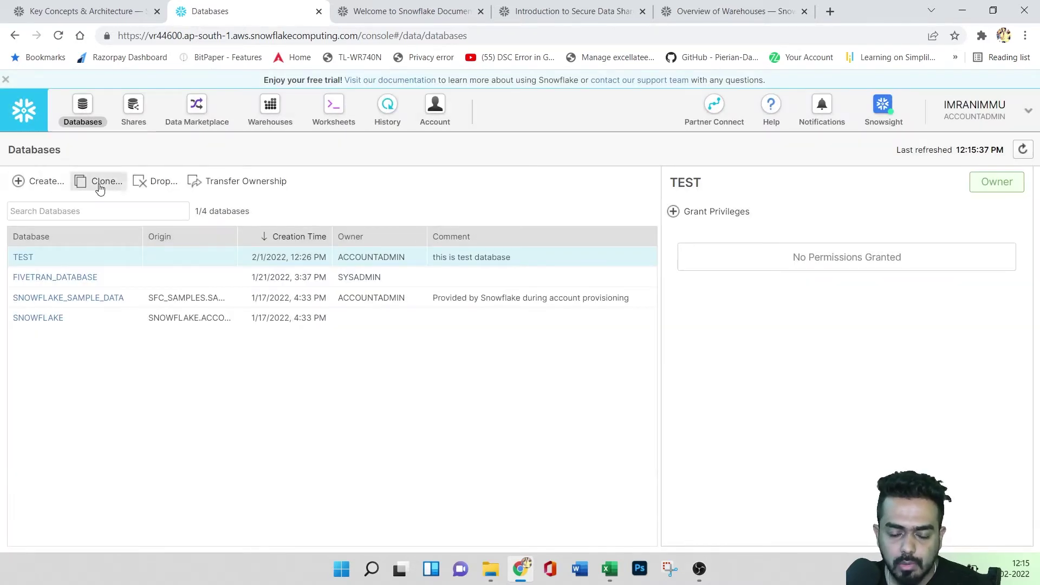
pyautogui.click(100, 185)
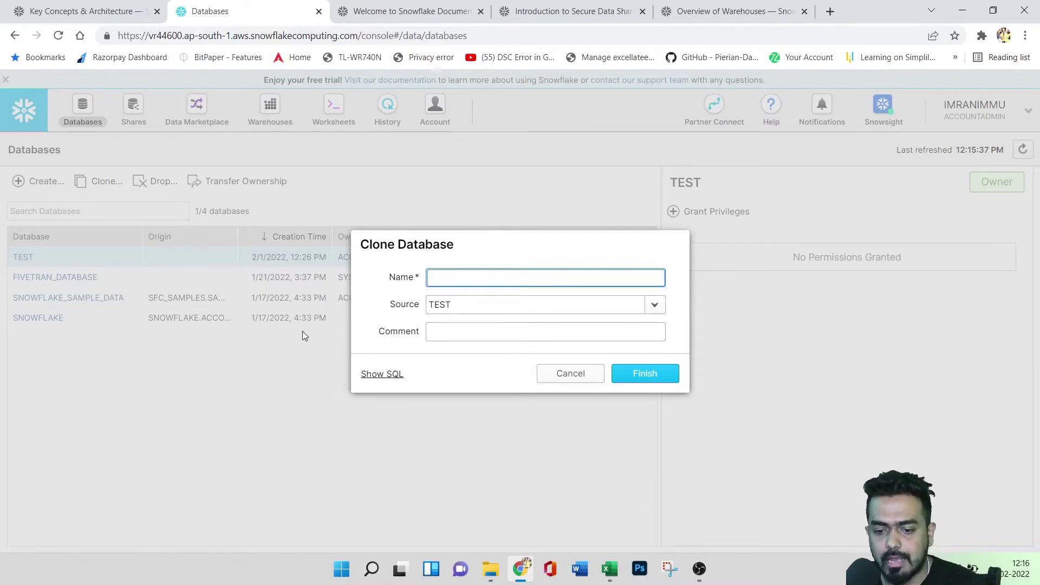
pyautogui.click(567, 383)
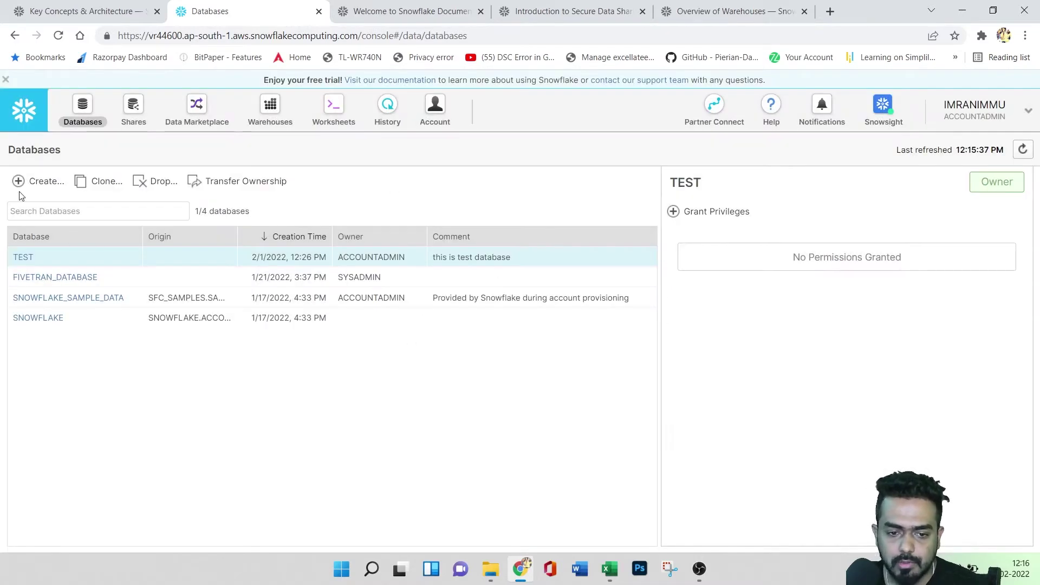
# - Create database demo123 with comment 'new database added', preview its SQL, and open its tables
pyautogui.click(41, 182)
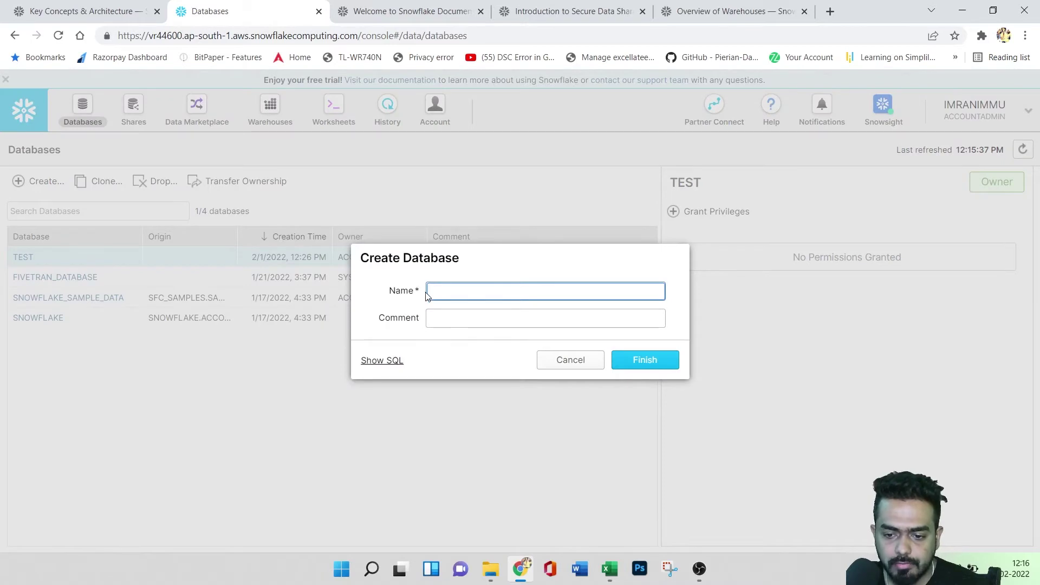
pyautogui.write('demo123')
pyautogui.click(440, 318)
pyautogui.write('new database added')
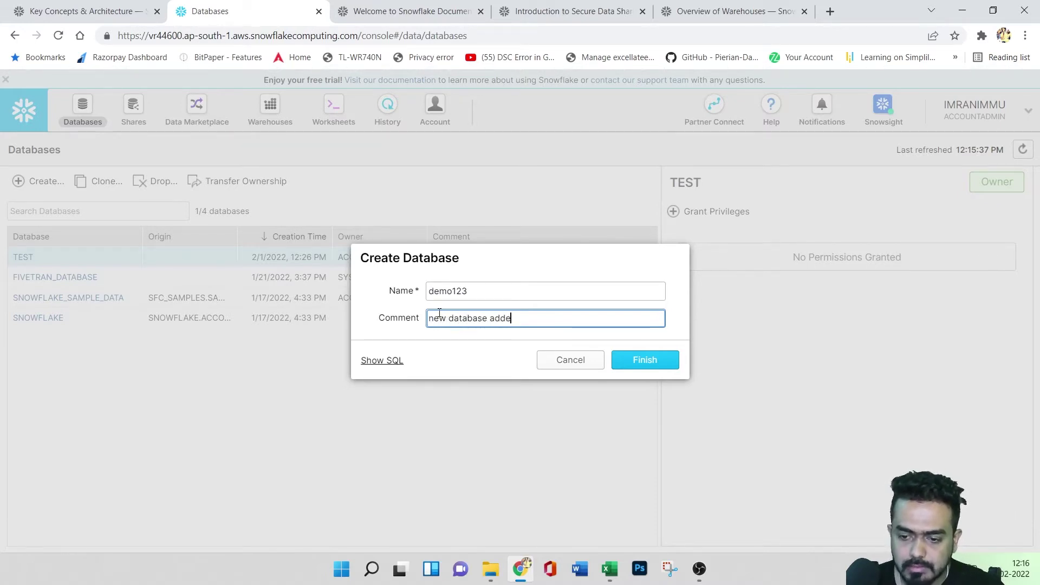
pyautogui.click(380, 360)
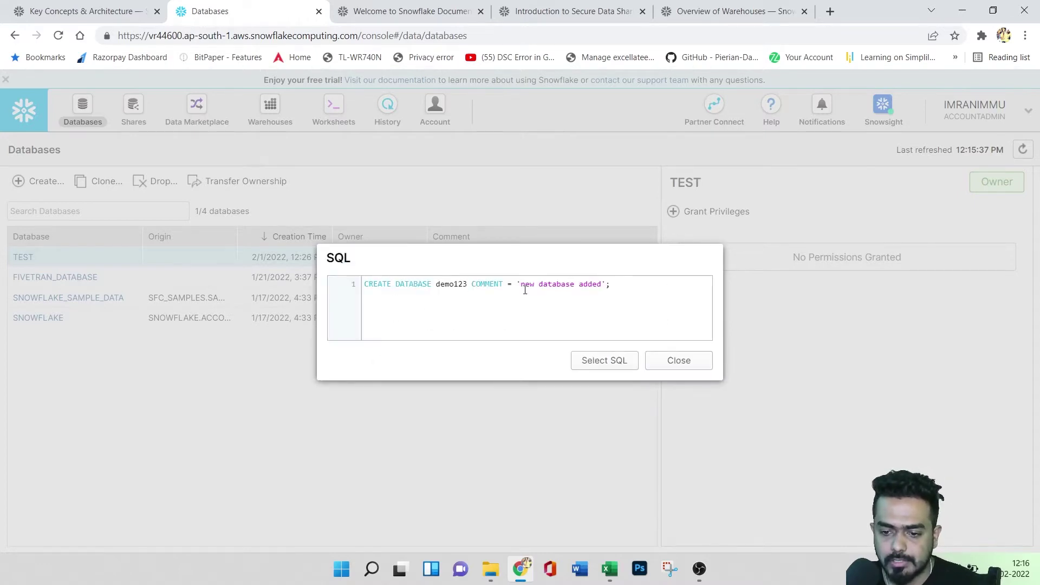
pyautogui.click(596, 362)
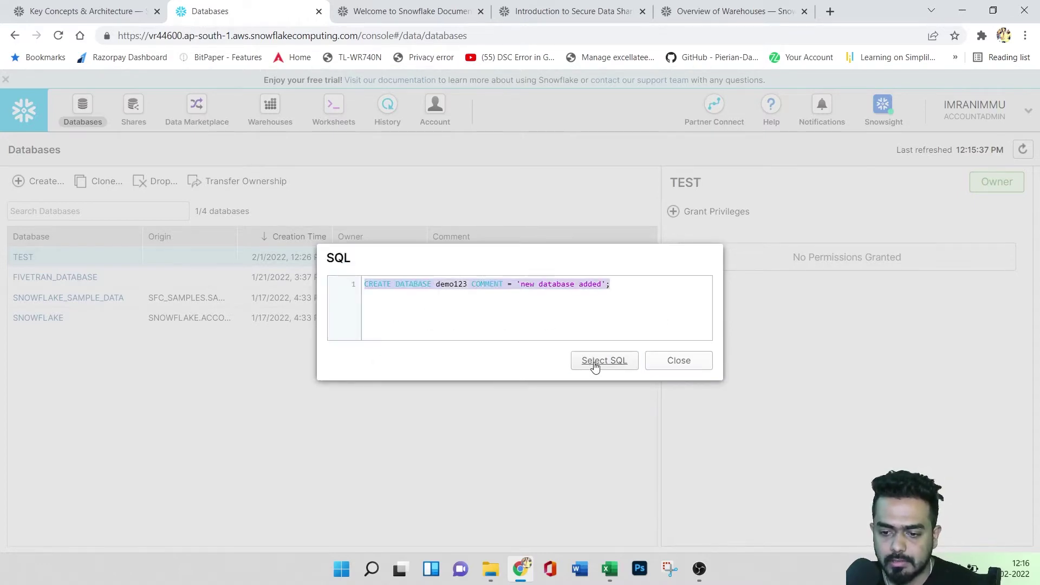
pyautogui.click(669, 360)
pyautogui.click(648, 355)
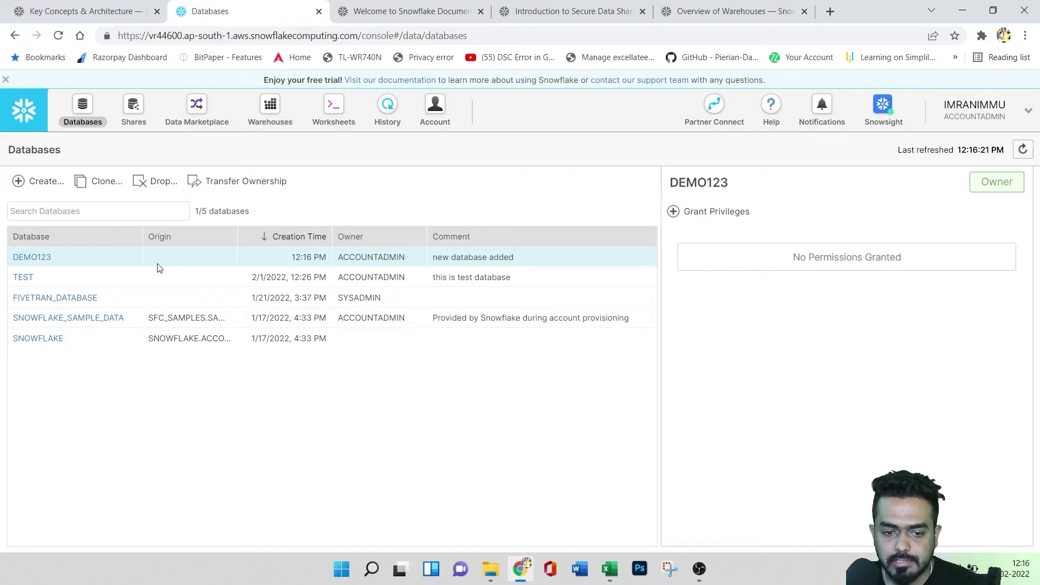
pyautogui.click(34, 258)
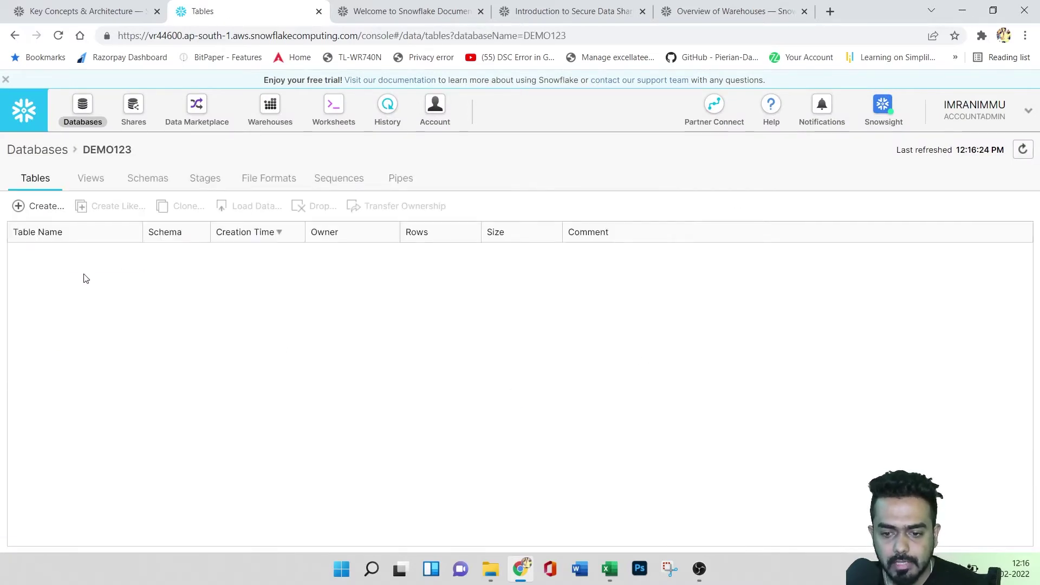
# - Browse DEMO123's Views, Schemas, Stages, File Formats, Sequences and Pipes tabs, then return to Databases
pyautogui.click(38, 153)
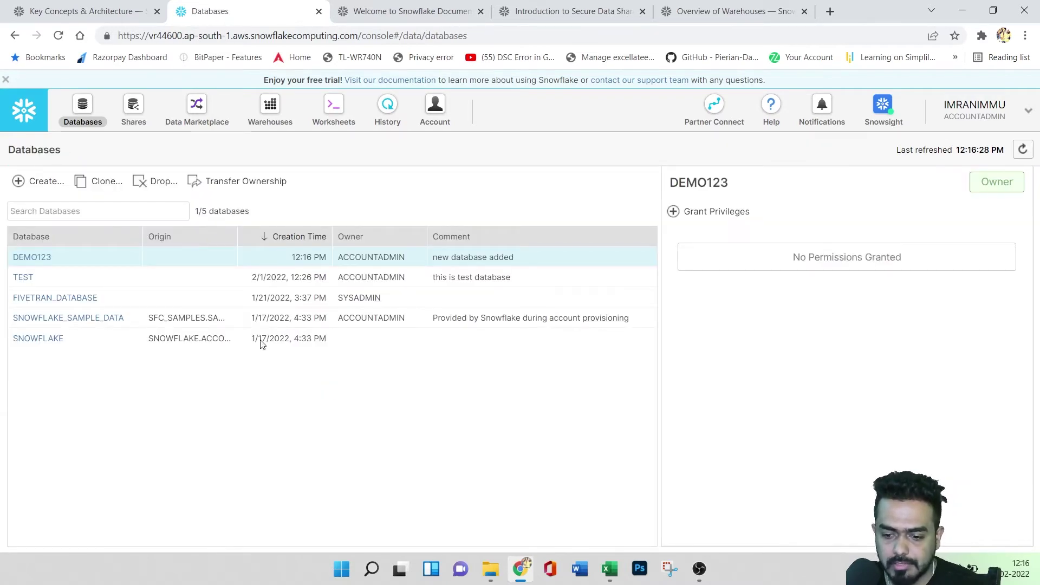
pyautogui.click(34, 258)
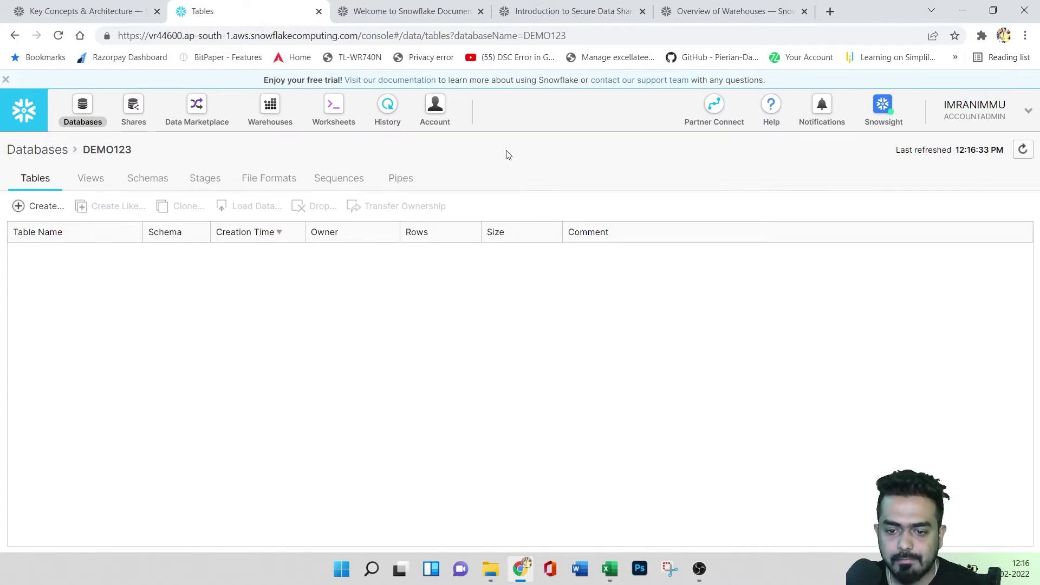
pyautogui.click(87, 182)
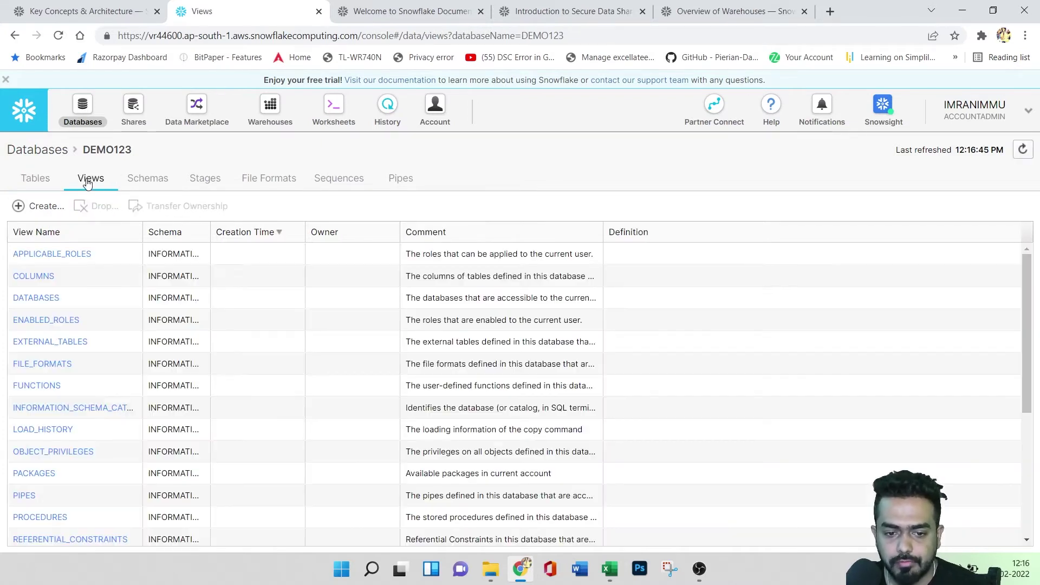
pyautogui.click(145, 182)
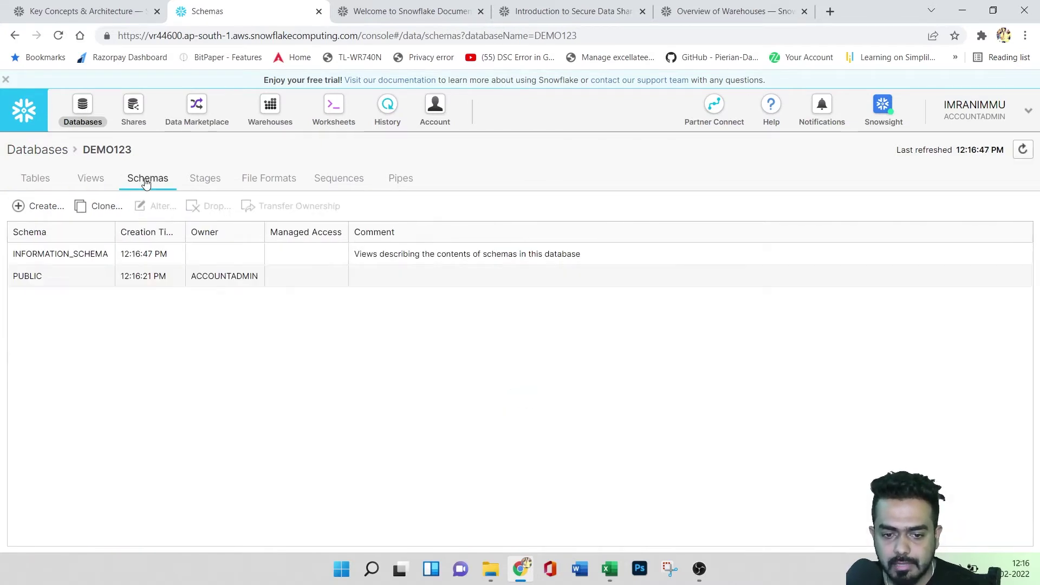
pyautogui.click(208, 184)
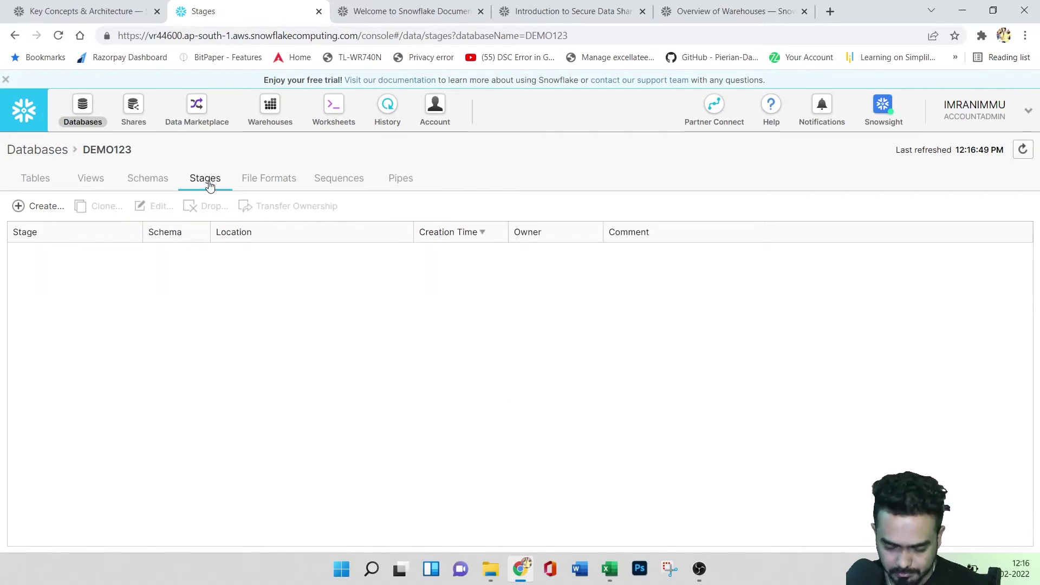
pyautogui.click(264, 180)
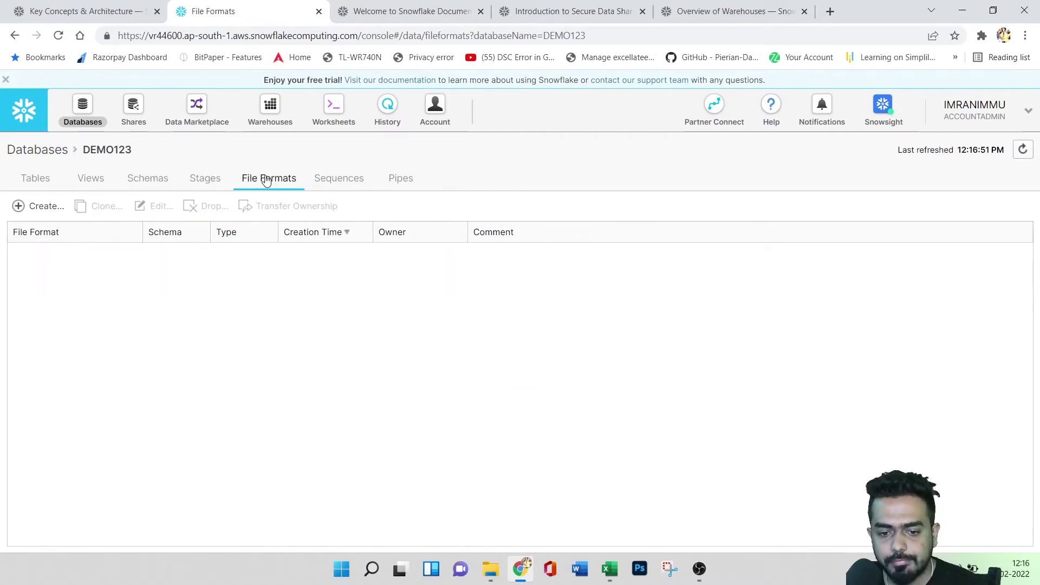
pyautogui.click(343, 180)
pyautogui.click(393, 184)
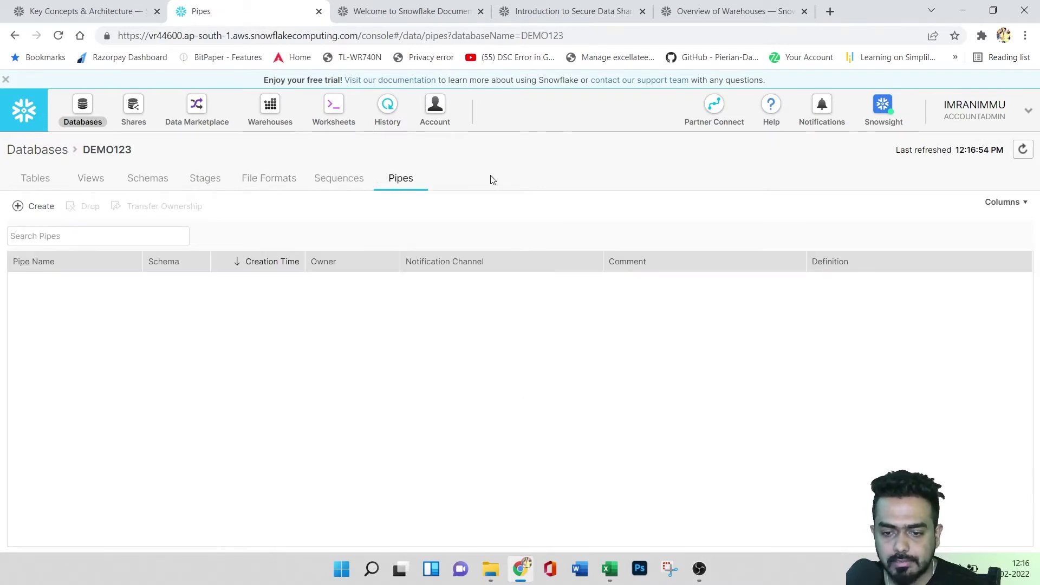
pyautogui.click(25, 150)
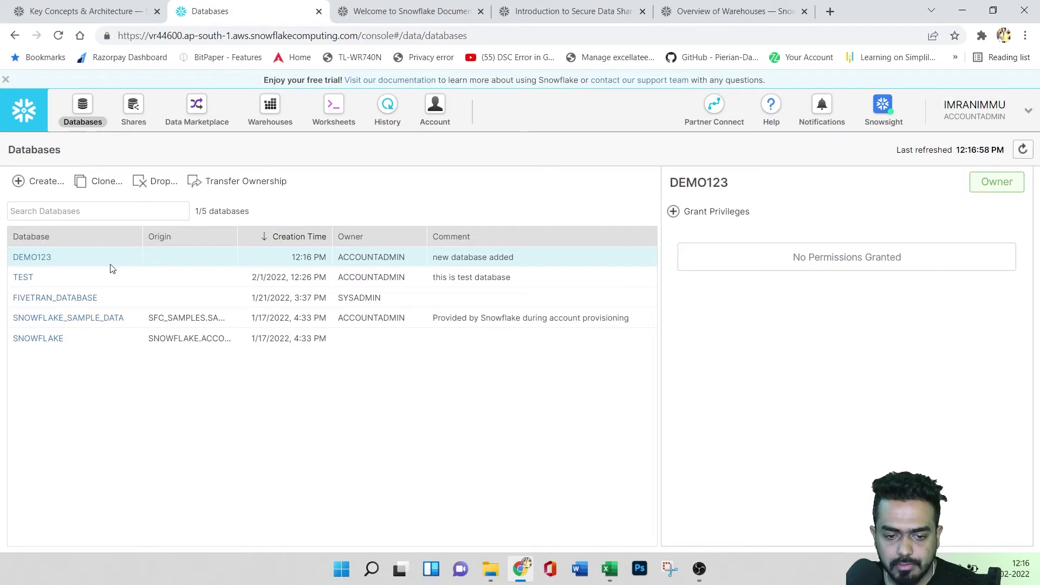
# - Inspect FIVETRAN_DATABASE's AVENGERS_TABEL columns, then its Views, Schemas and Stages tabs
pyautogui.click(60, 298)
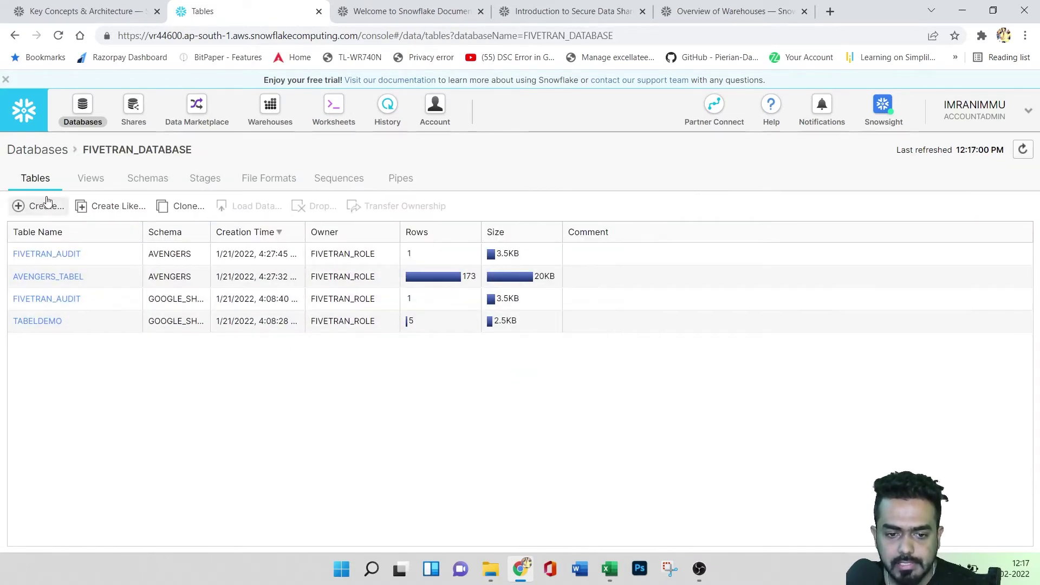
pyautogui.click(55, 280)
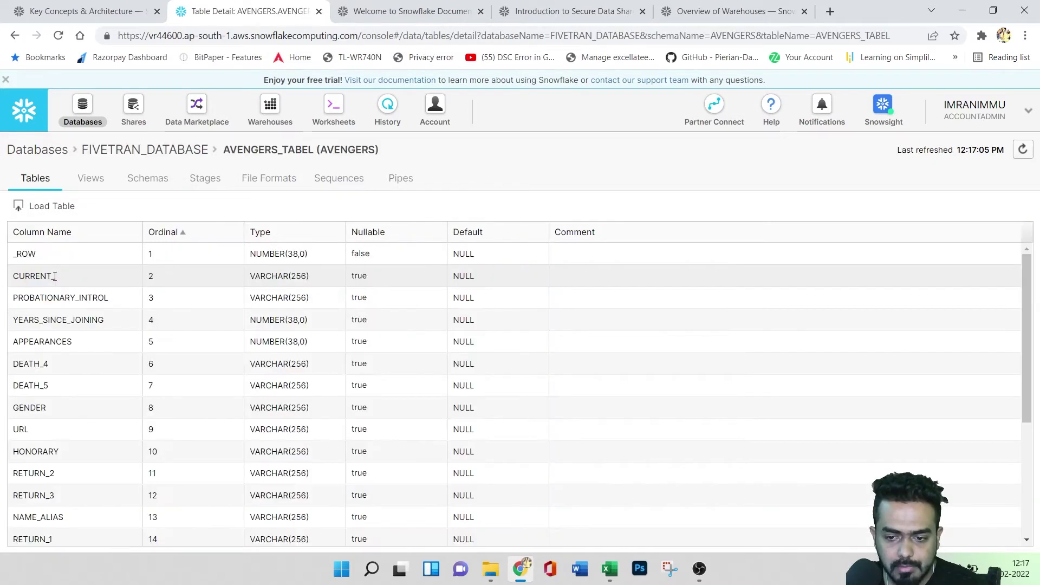
pyautogui.scroll(-4, 253, 414)
pyautogui.scroll(4, 252, 414)
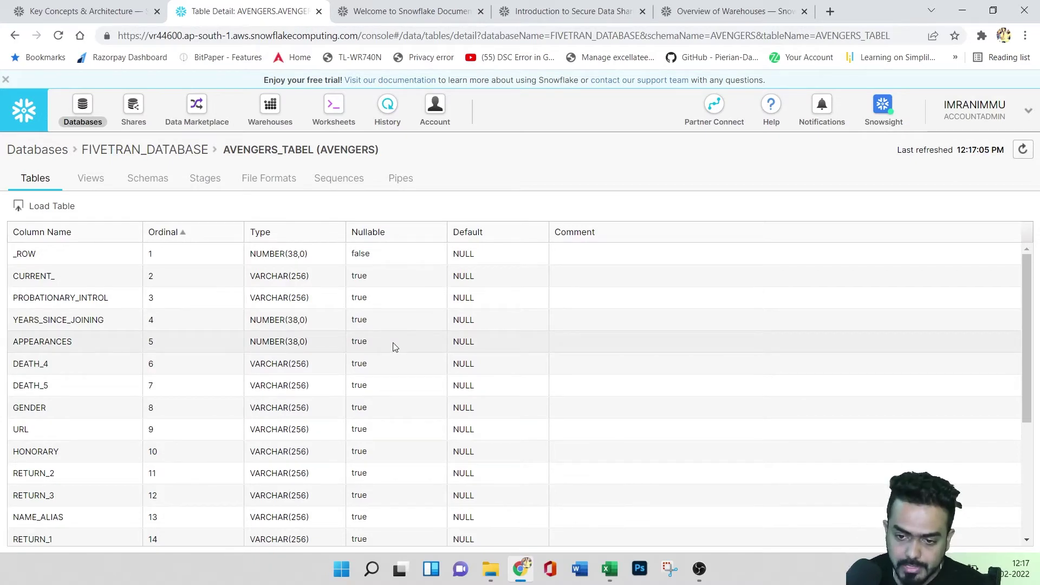
pyautogui.scroll(-3, 610, 299)
pyautogui.scroll(3, 584, 313)
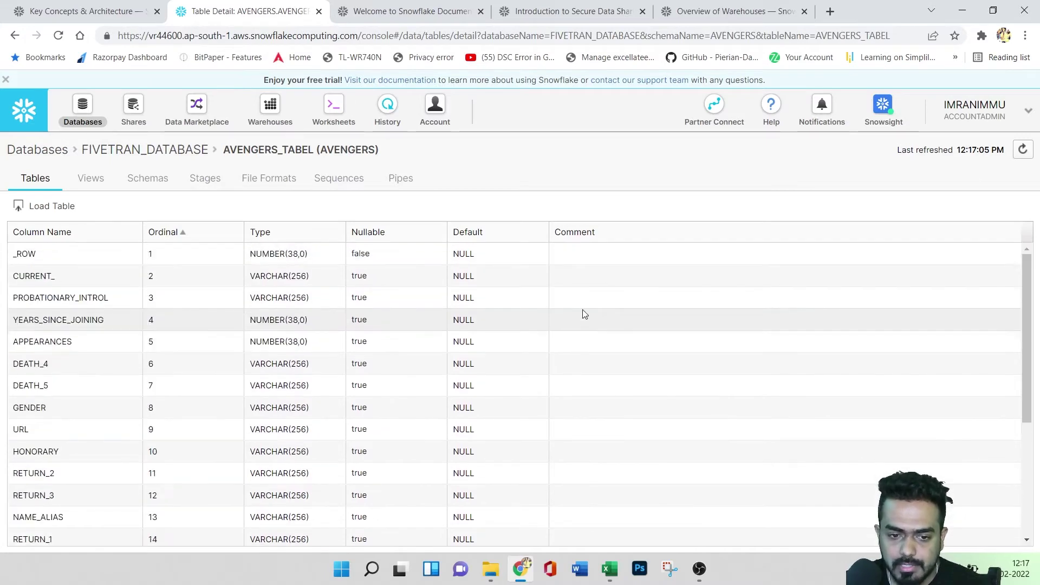
pyautogui.click(79, 183)
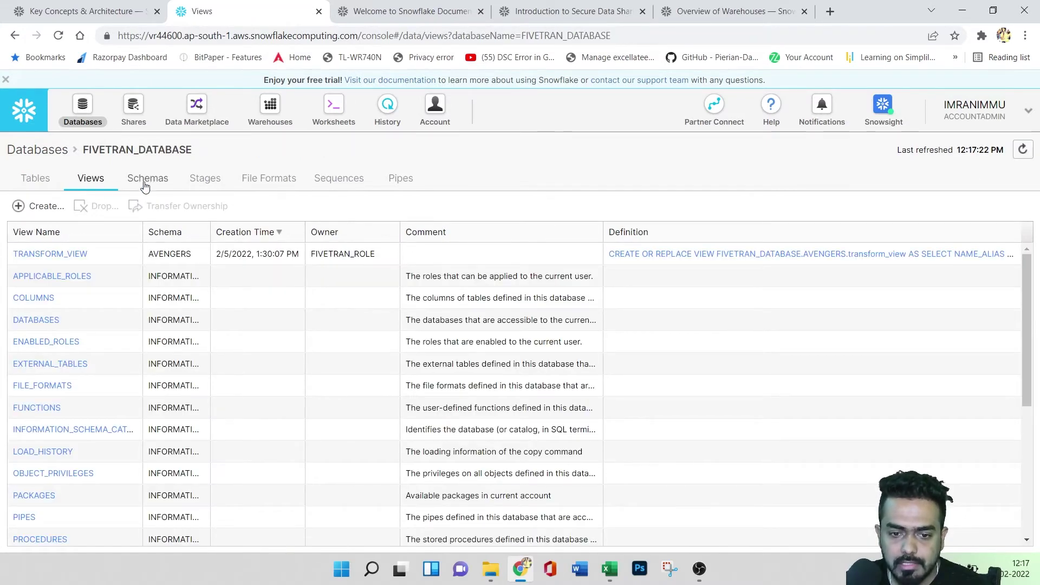
pyautogui.click(146, 184)
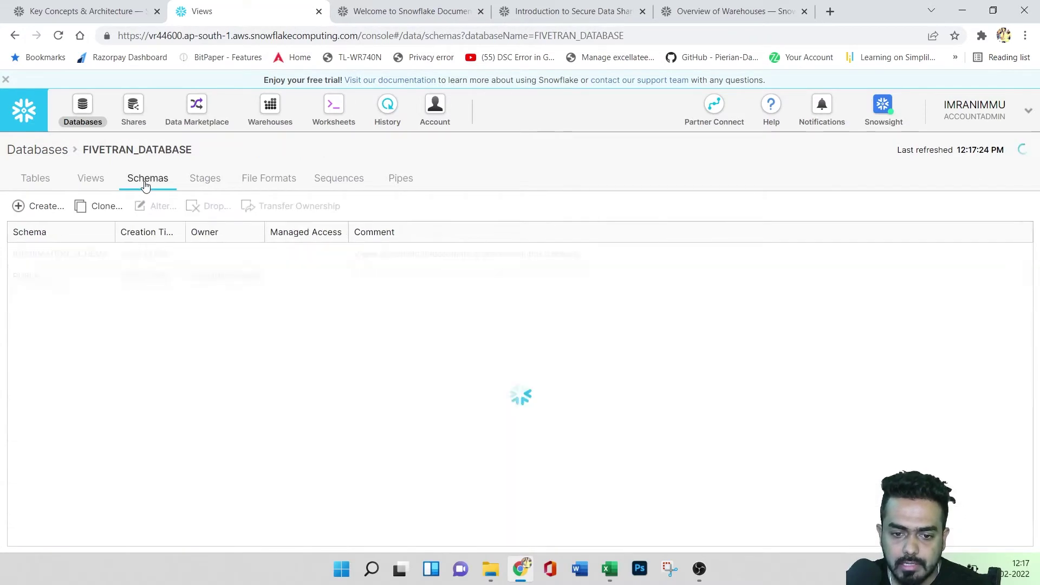
pyautogui.click(209, 183)
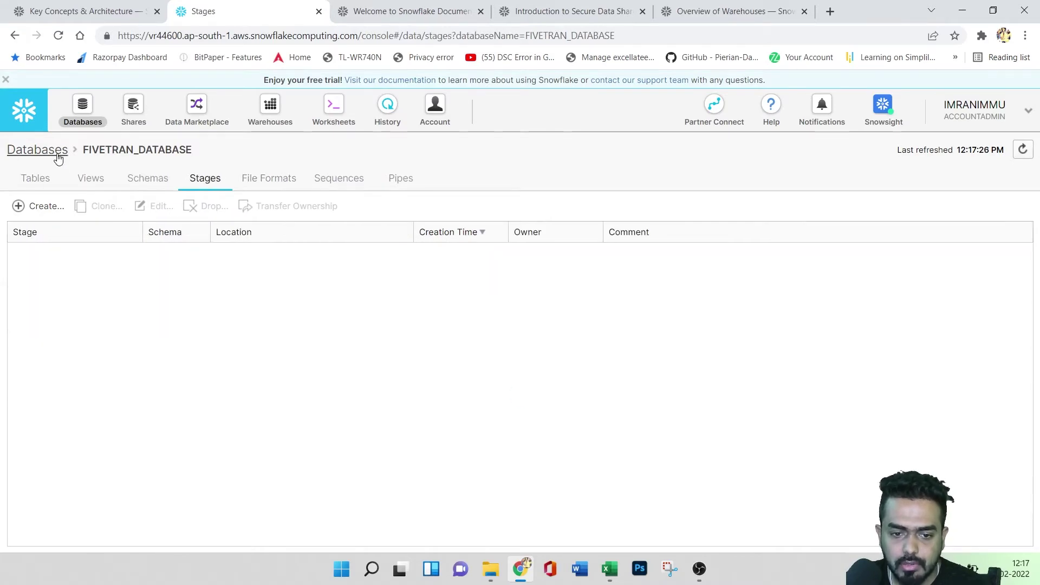
# - Go back through the Databases list into DEMO123 and begin a new table in it
pyautogui.click(30, 152)
pyautogui.click(56, 297)
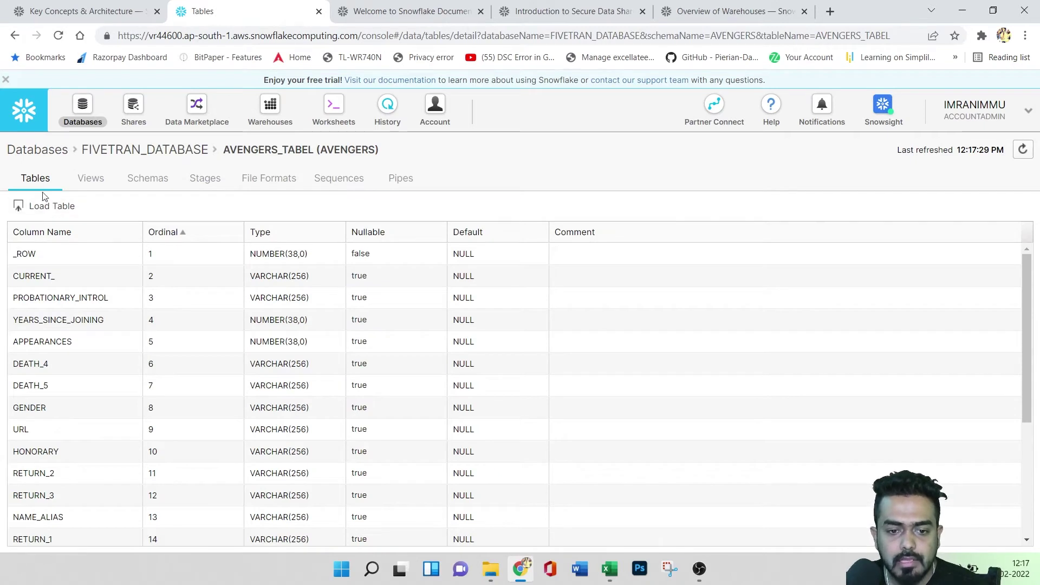
pyautogui.click(41, 152)
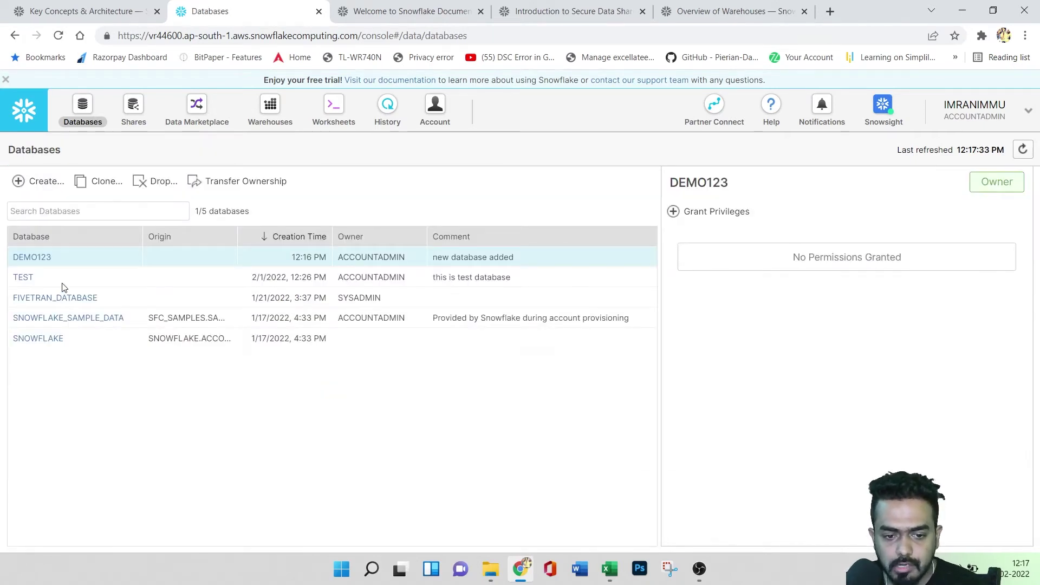
pyautogui.click(40, 259)
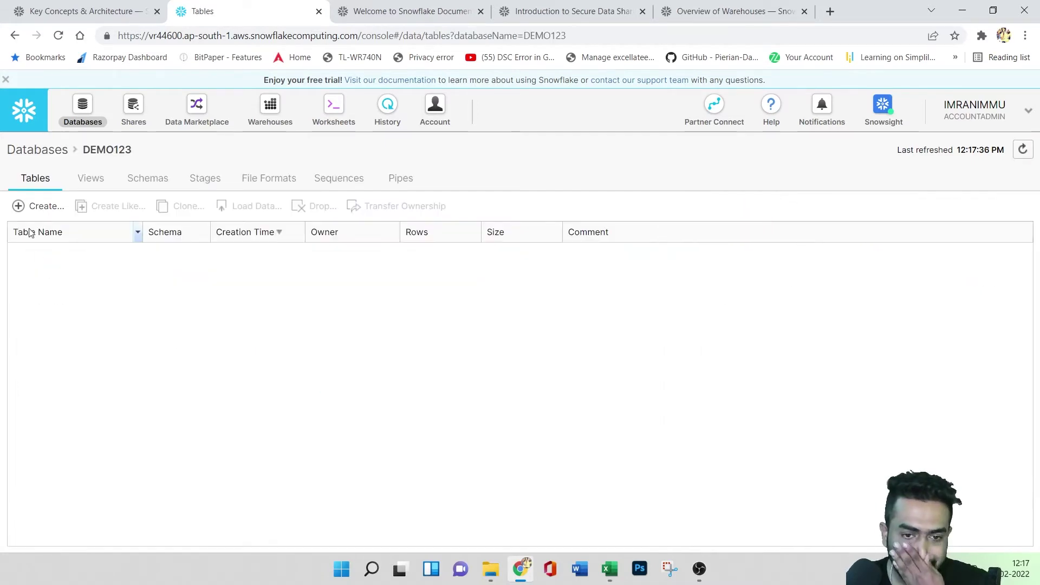
pyautogui.click(35, 211)
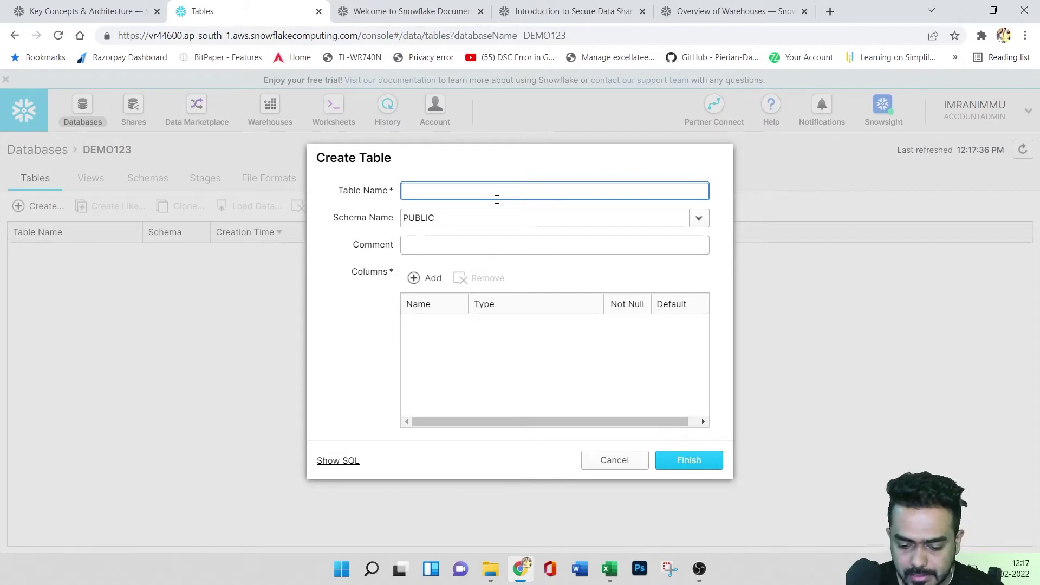
# - Name the table newtabel in schema PUBLIC and add three columns, the first named c1
pyautogui.write('newtabel')
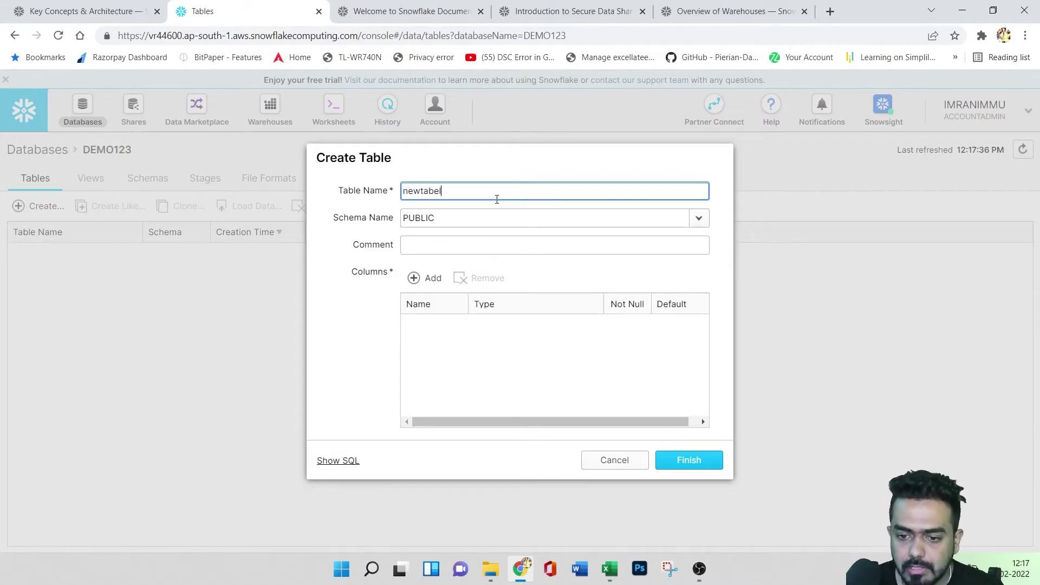
pyautogui.click(555, 219)
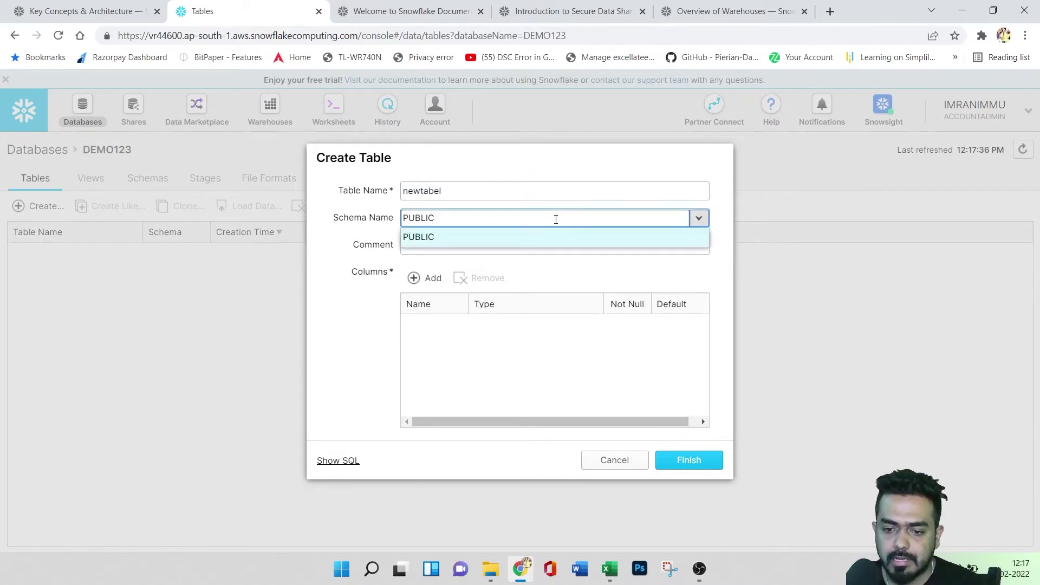
pyautogui.click(512, 238)
pyautogui.click(471, 244)
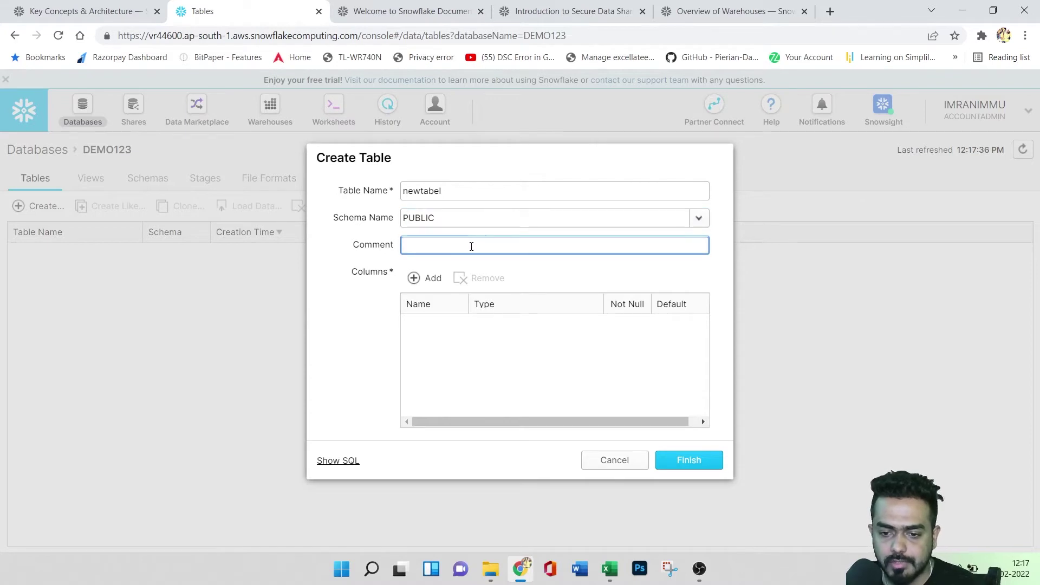
pyautogui.click(425, 280)
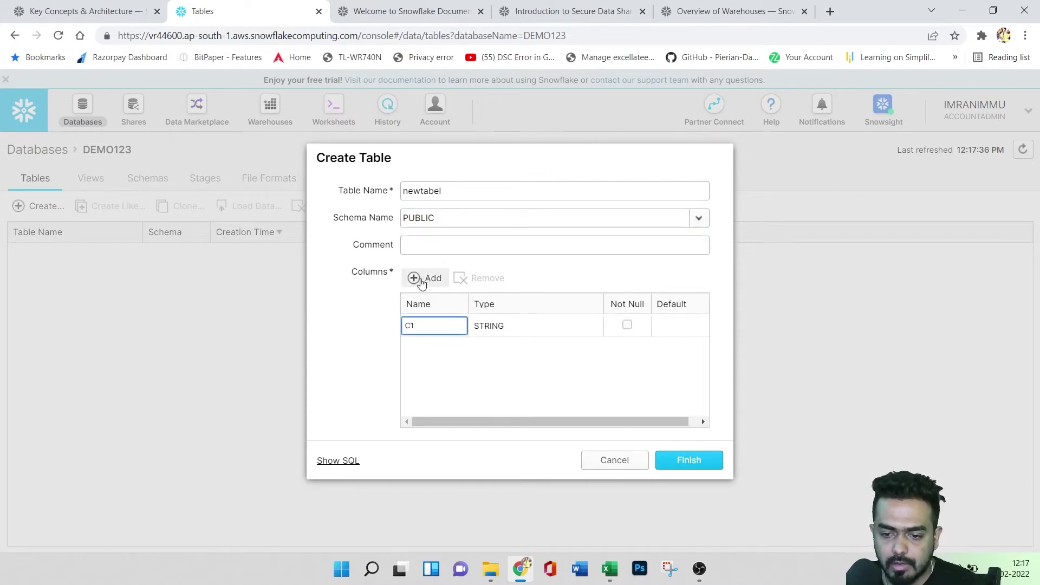
pyautogui.press('BackSpace')
pyautogui.press('BackSpace')
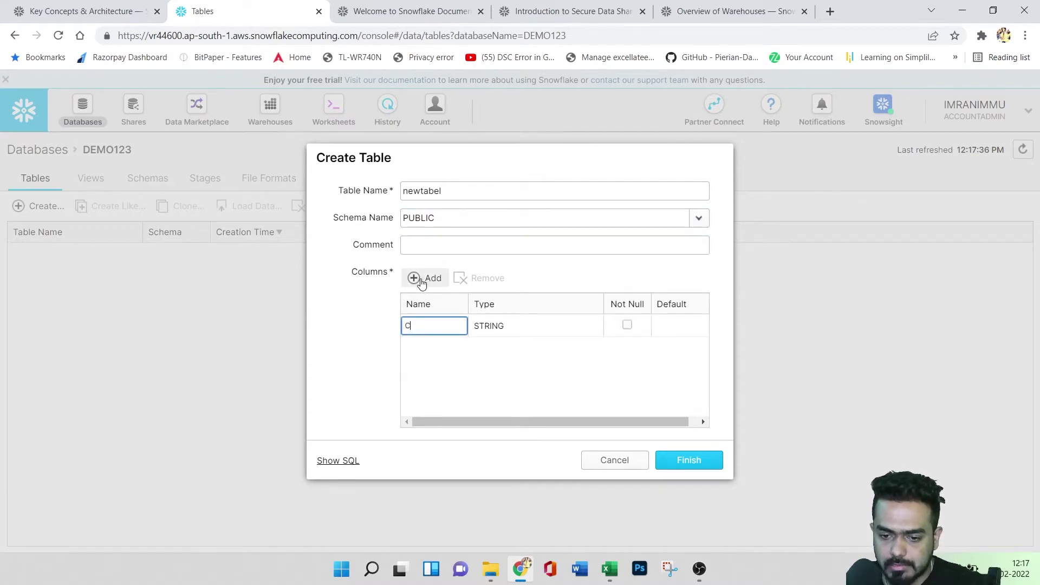
pyautogui.write('c')
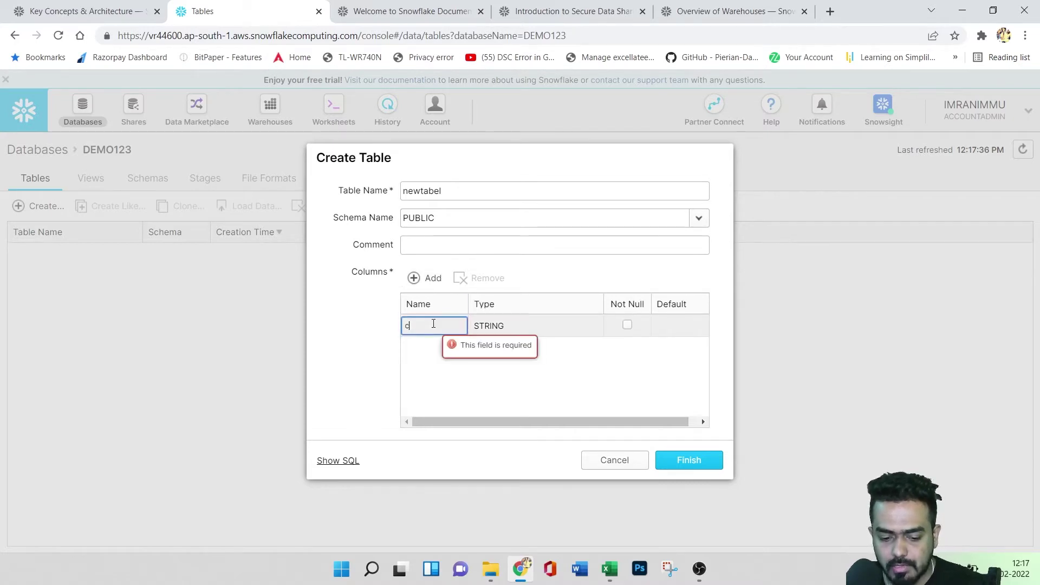
pyautogui.write('1')
pyautogui.click(427, 279)
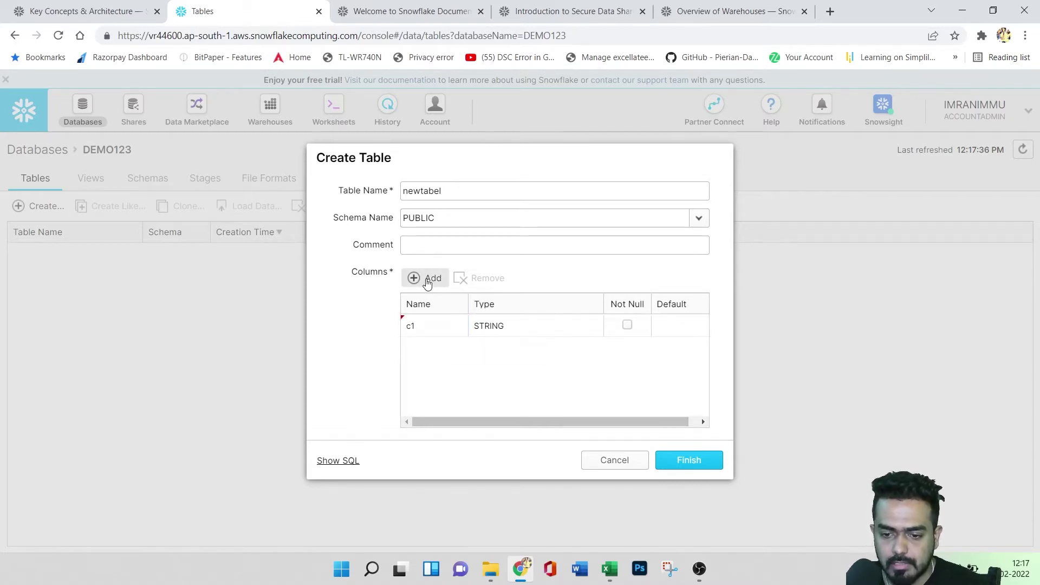
pyautogui.click(427, 279)
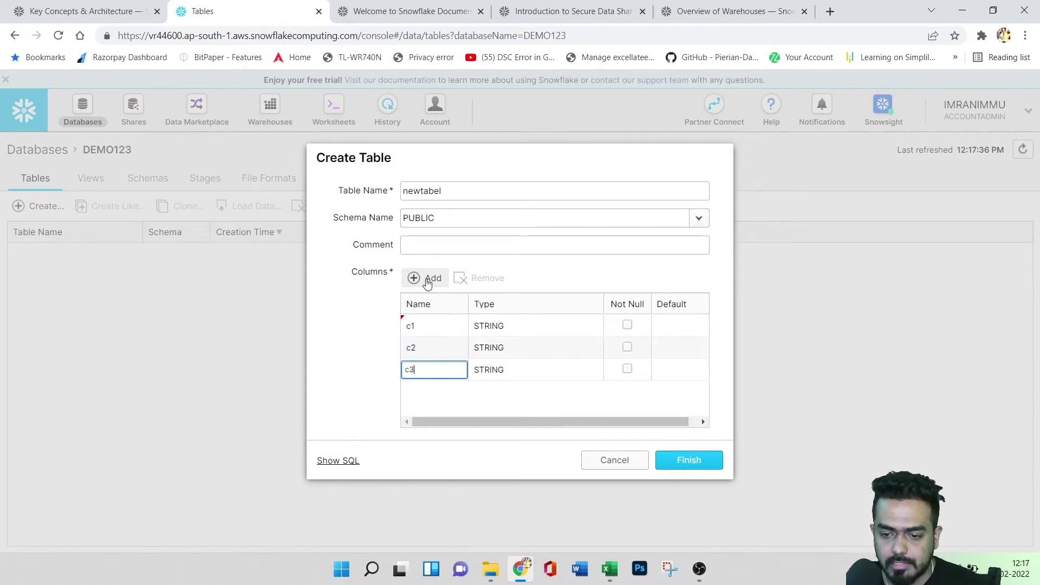
# - Keep c1 as STRING, set c2 and c3 to INTEGER, and create the table
pyautogui.click(527, 328)
pyautogui.click(592, 326)
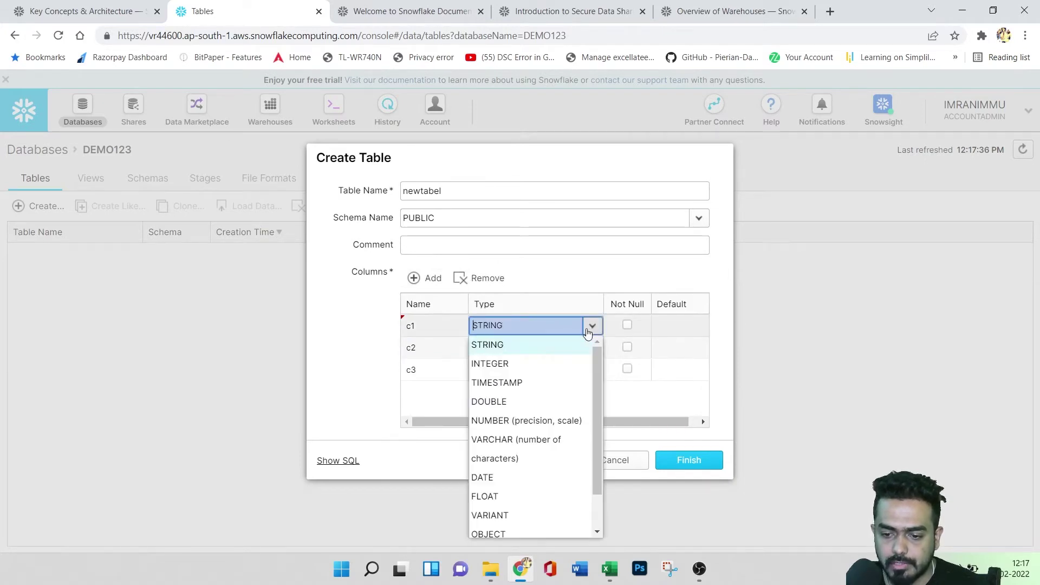
pyautogui.click(503, 347)
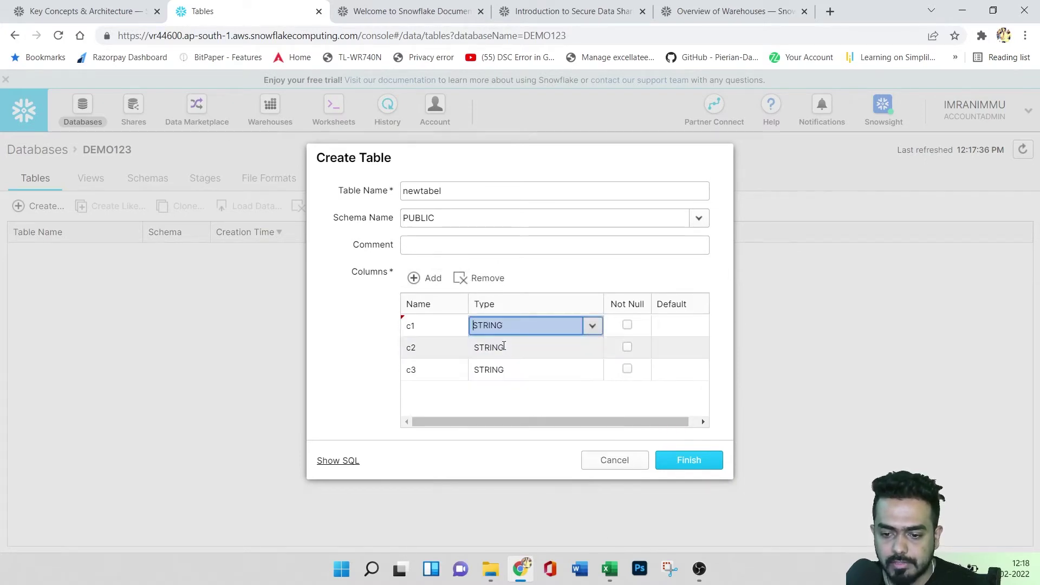
pyautogui.click(595, 350)
pyautogui.click(592, 347)
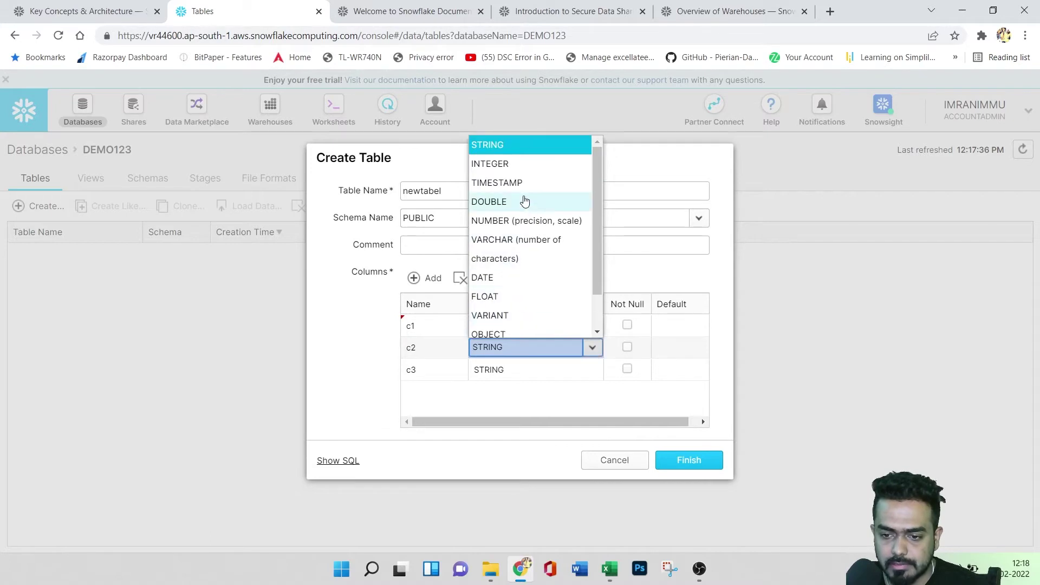
pyautogui.scroll(-1, 519, 277)
pyautogui.scroll(1, 522, 278)
pyautogui.click(512, 162)
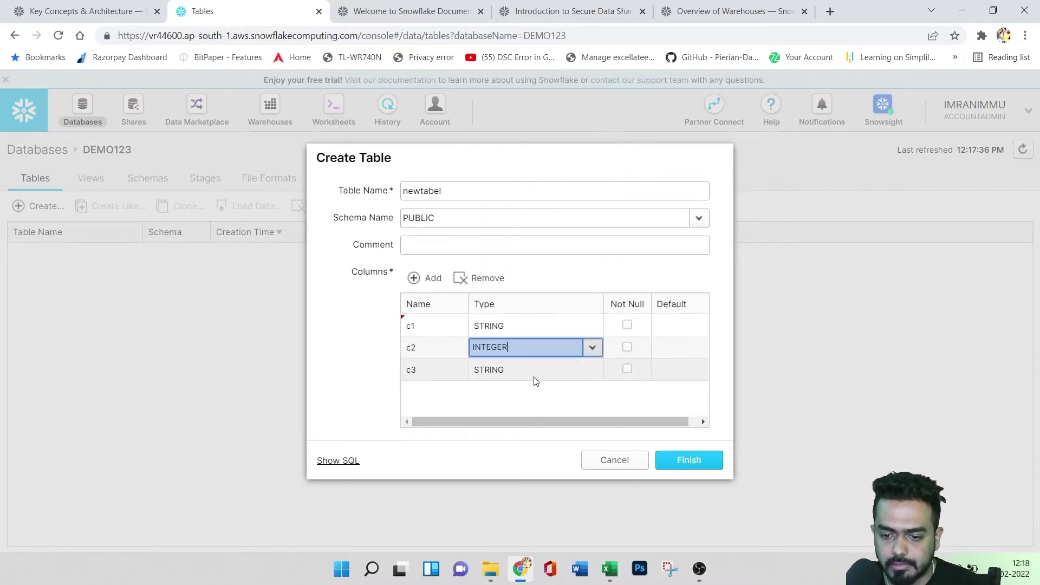
pyautogui.click(592, 369)
pyautogui.click(591, 369)
pyautogui.click(506, 187)
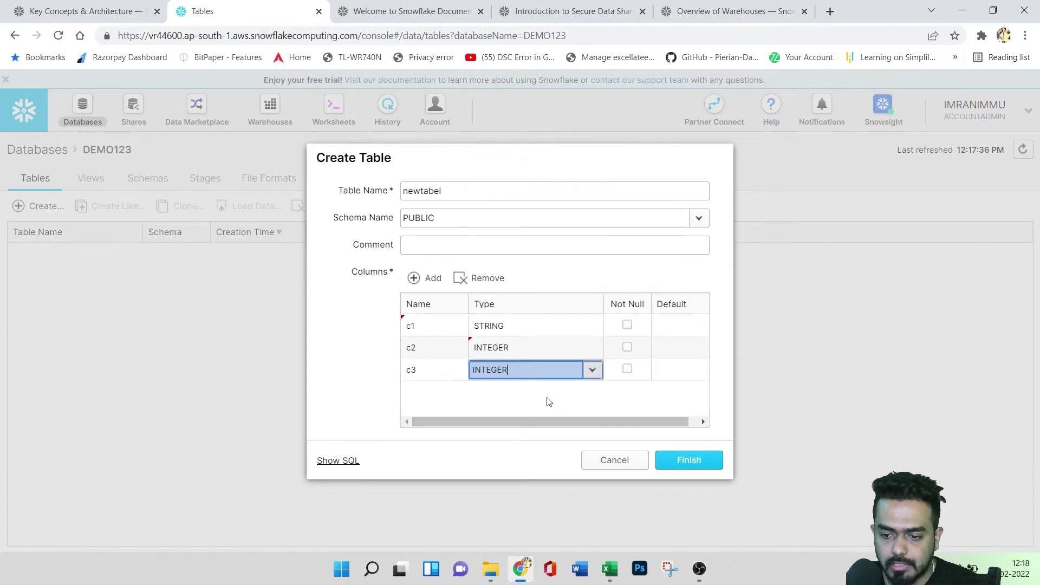
pyautogui.click(540, 414)
pyautogui.click(680, 462)
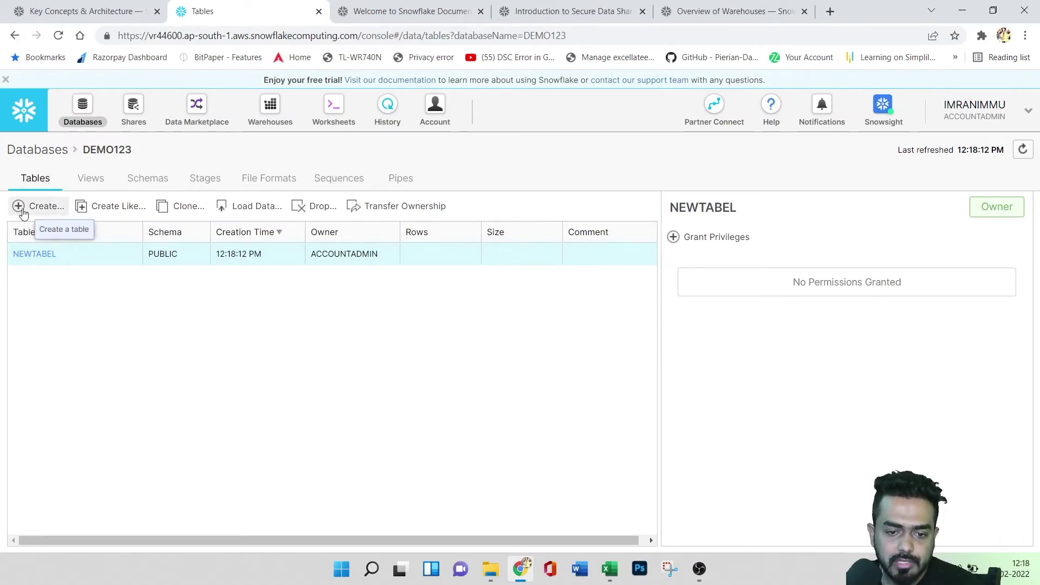
# - View NEWTABEL's columns, then select NEWTABEL in DEMO123's table list
pyautogui.click(49, 257)
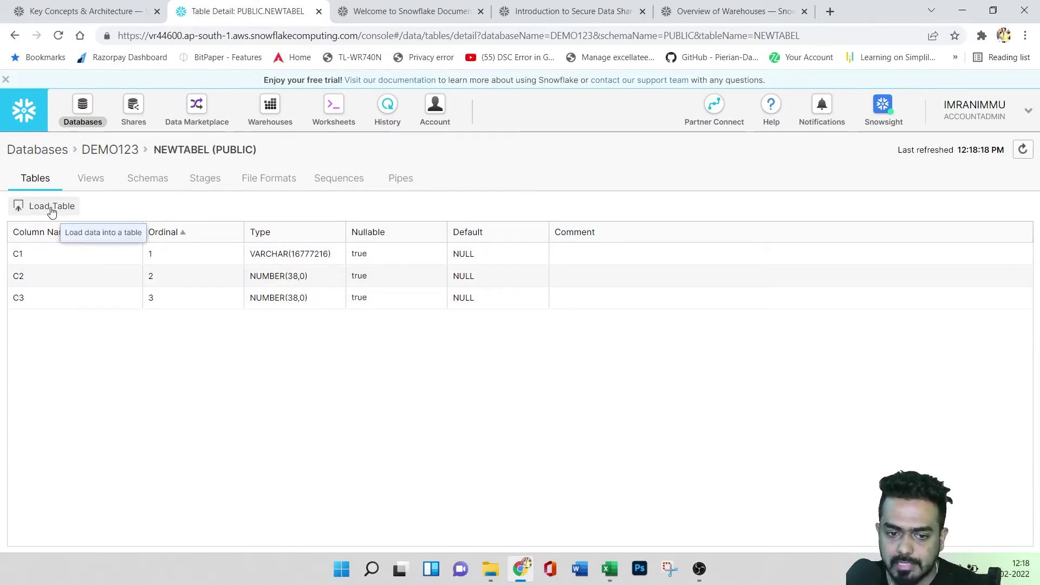
pyautogui.click(110, 150)
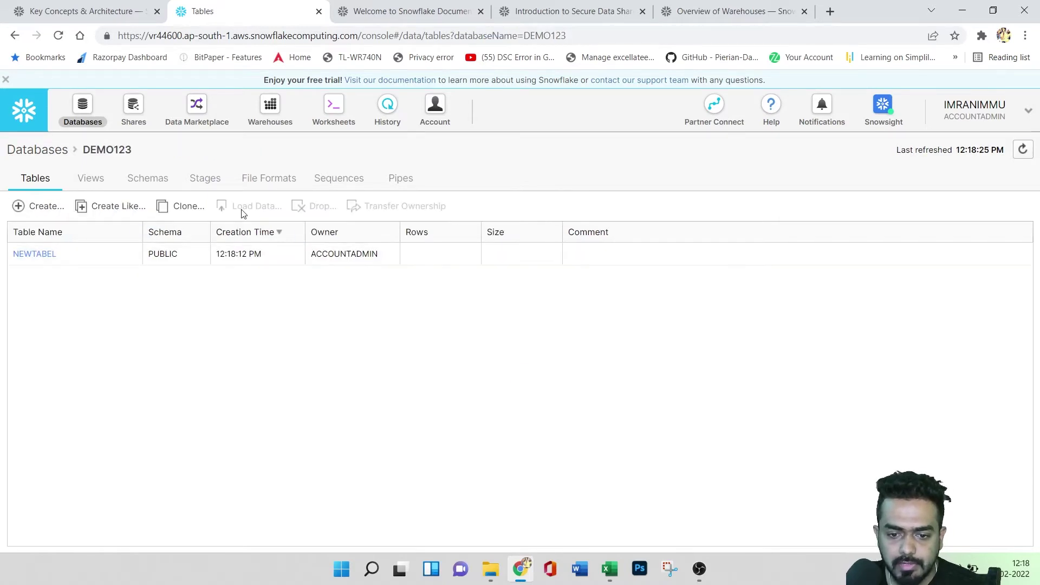
pyautogui.click(73, 259)
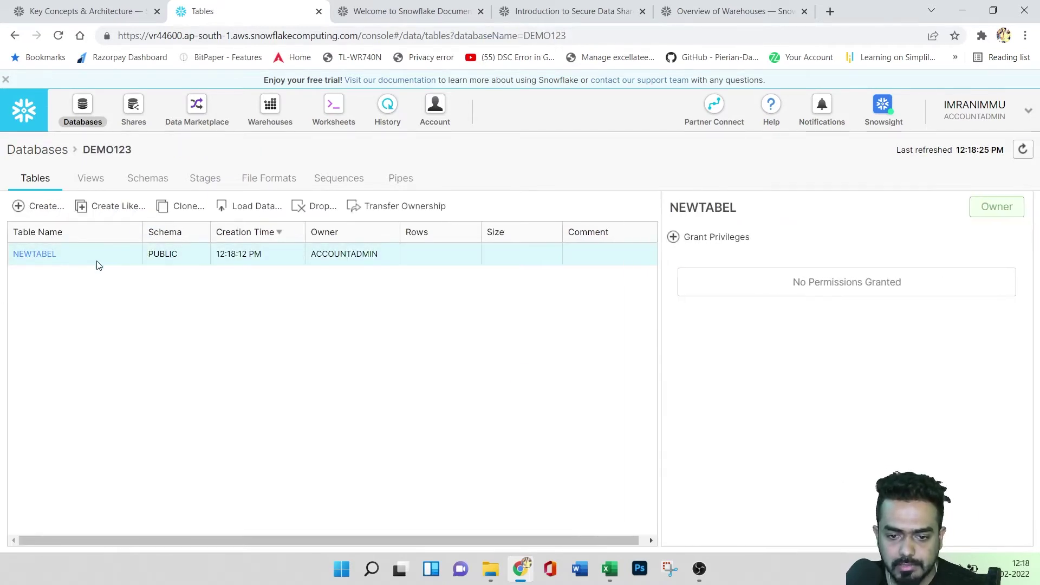
# - Load demo.csv from Downloads into NEWTABEL using warehouse COMPUTE_WH
pyautogui.click(262, 209)
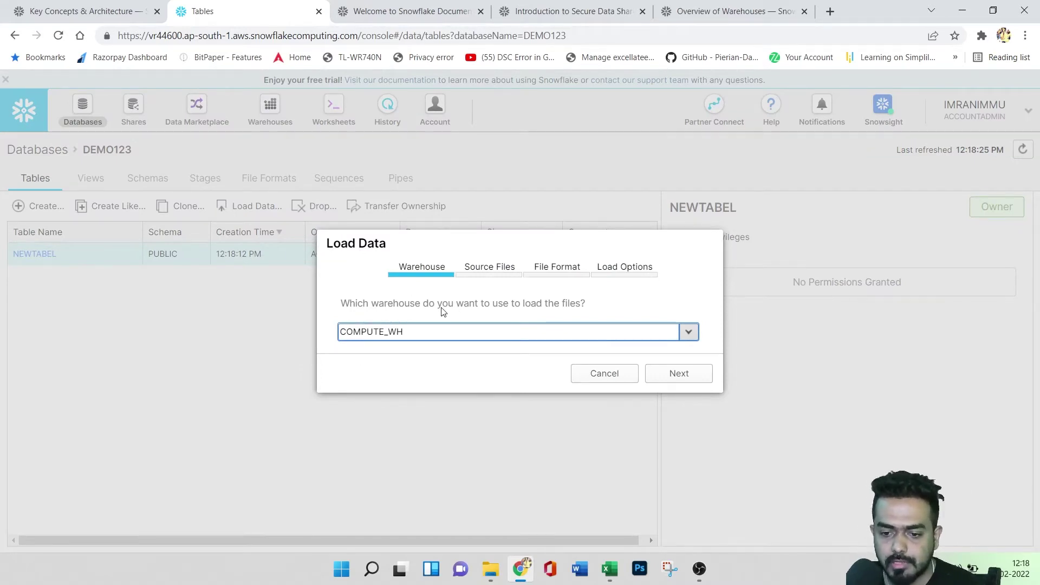
pyautogui.click(674, 373)
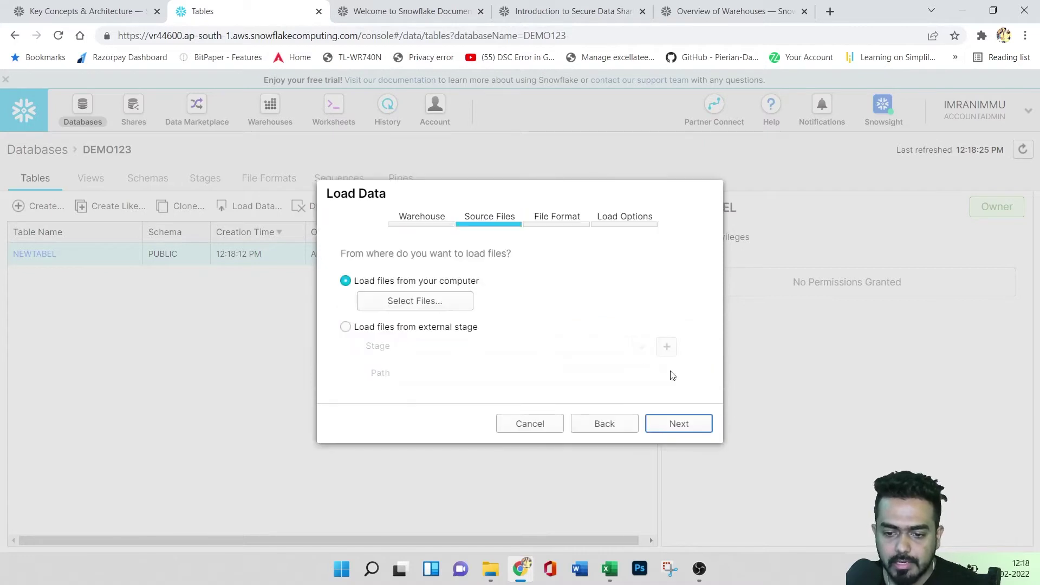
pyautogui.click(395, 313)
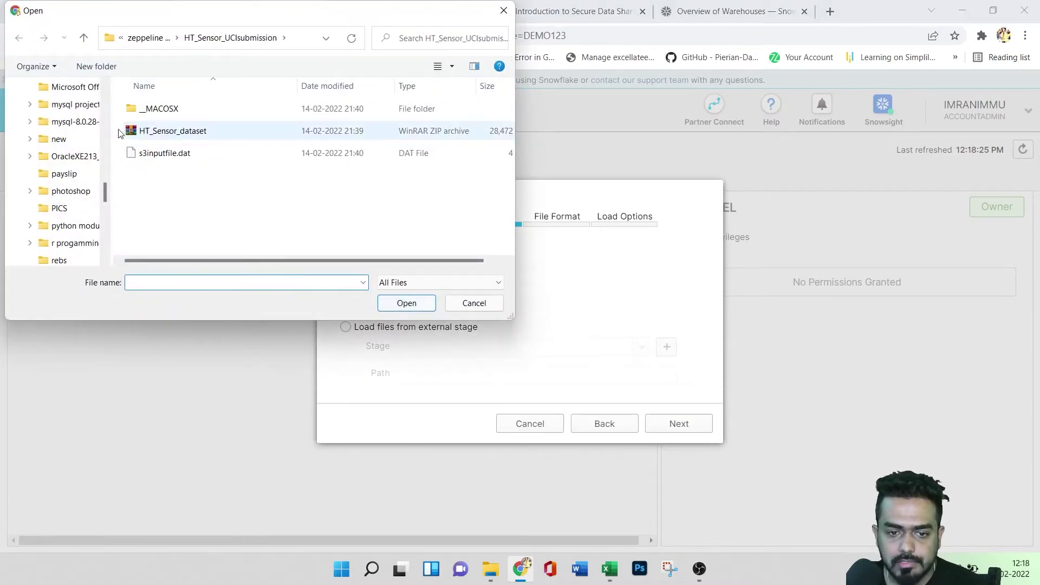
pyautogui.moveTo(104, 194); pyautogui.dragTo(104, 92)
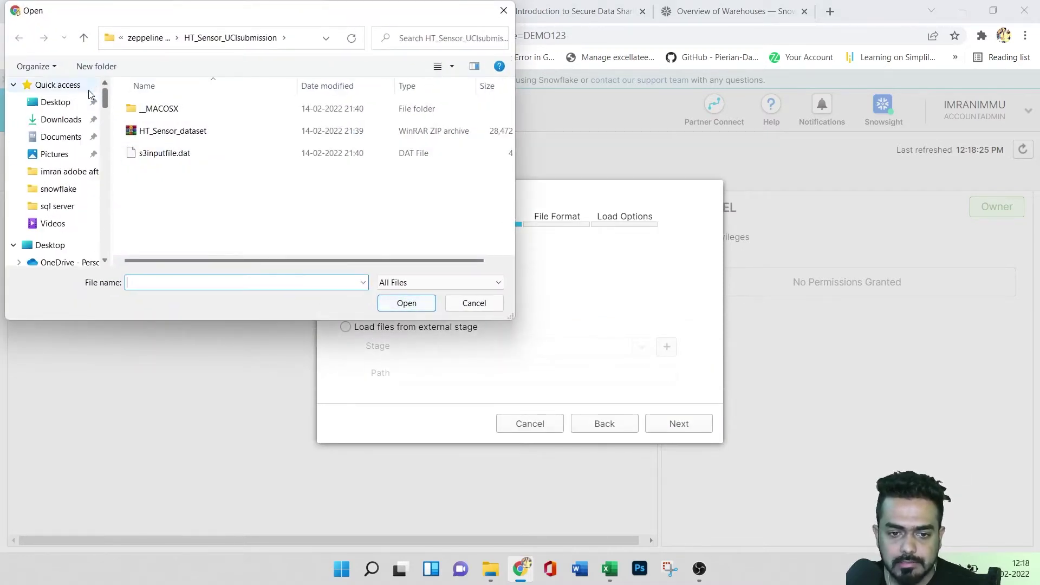
pyautogui.click(59, 121)
pyautogui.click(175, 116)
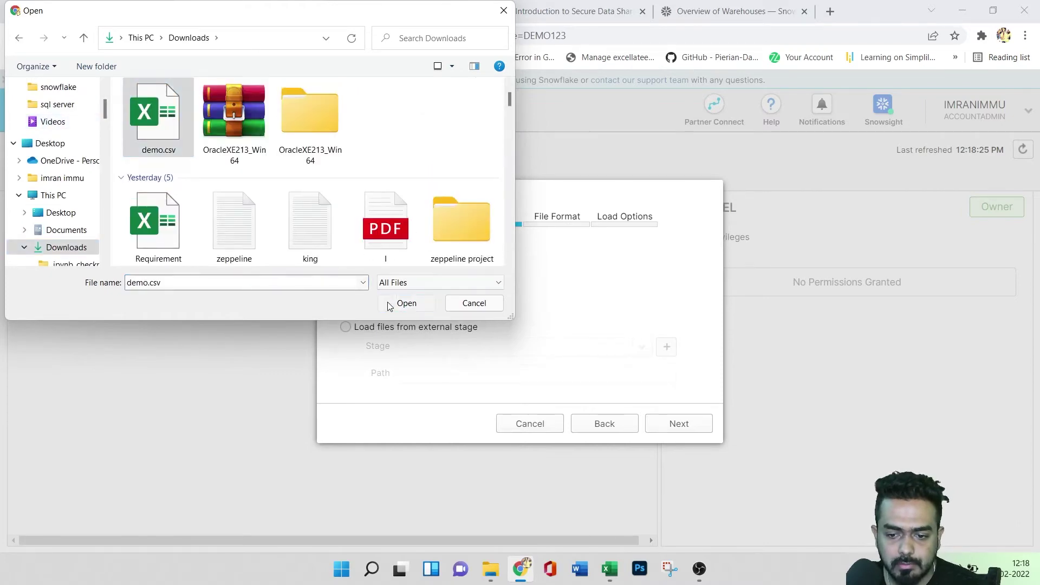
pyautogui.click(401, 304)
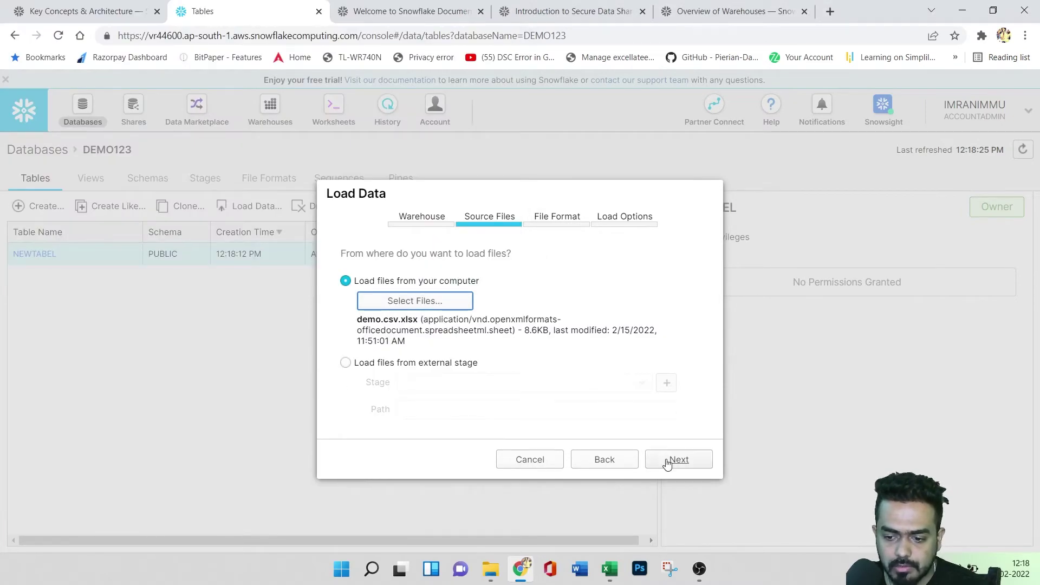
pyautogui.click(672, 459)
pyautogui.click(665, 321)
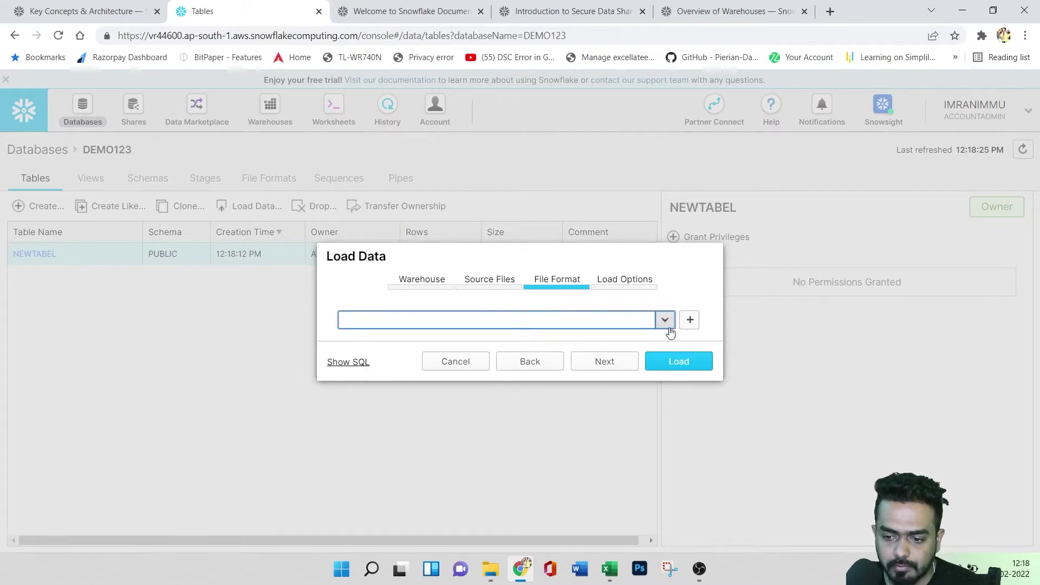
pyautogui.click(612, 361)
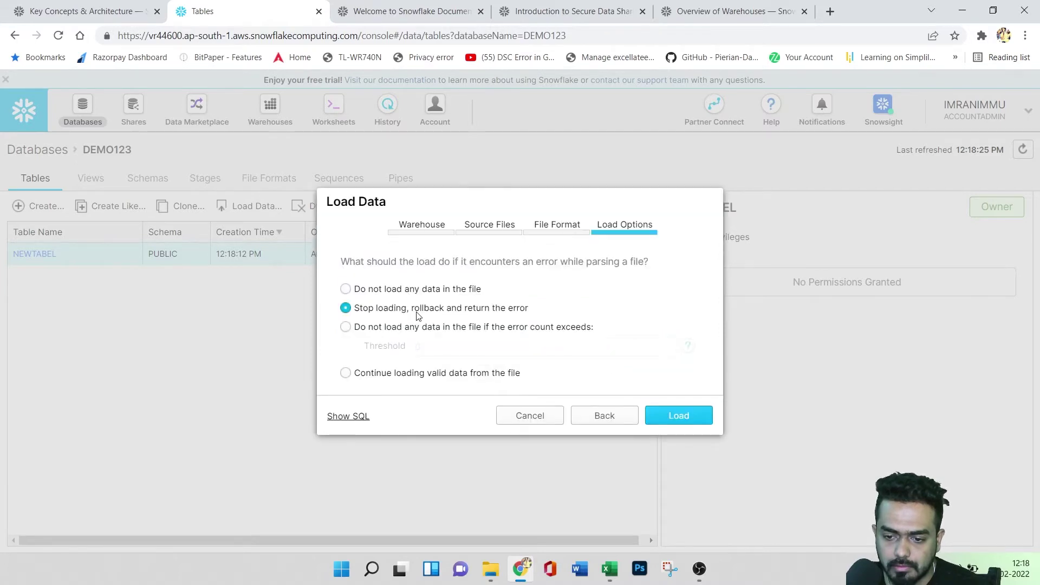
pyautogui.click(685, 421)
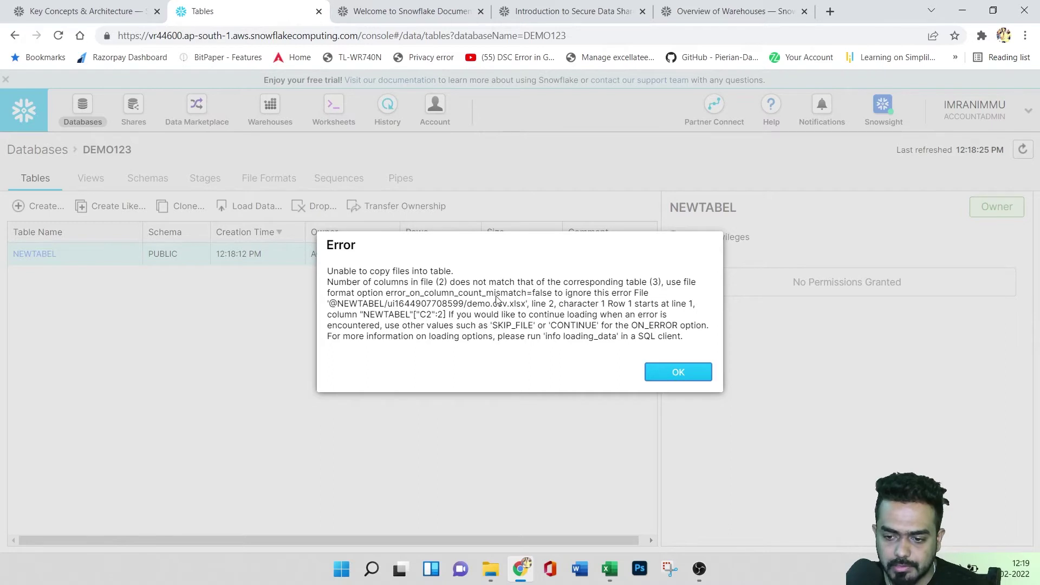
# - Dismiss the load error reporting a column-count mismatch (2 vs 3)
pyautogui.moveTo(387, 293); pyautogui.dragTo(327, 271)
pyautogui.click(442, 316)
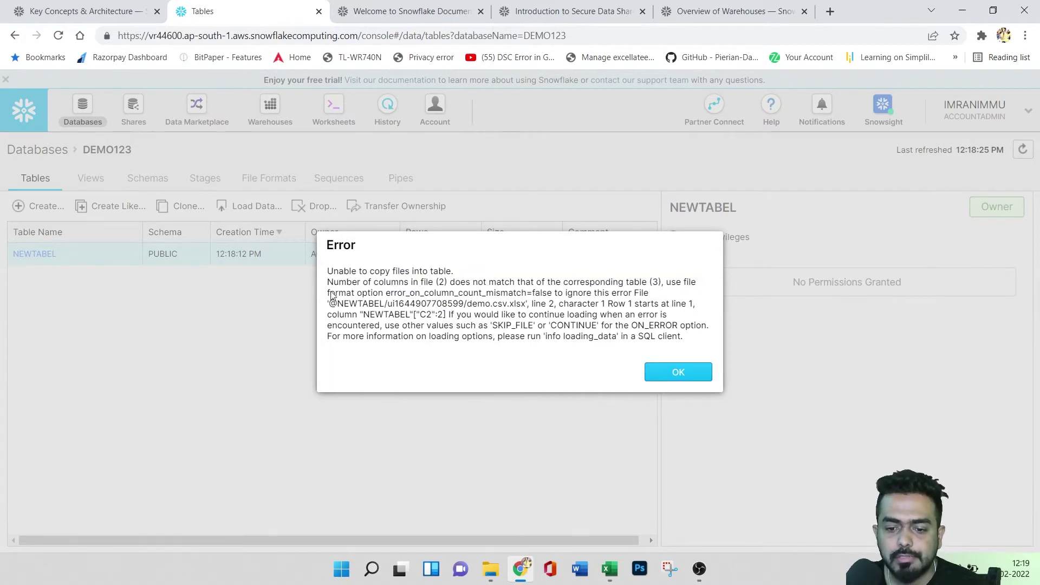
pyautogui.click(689, 374)
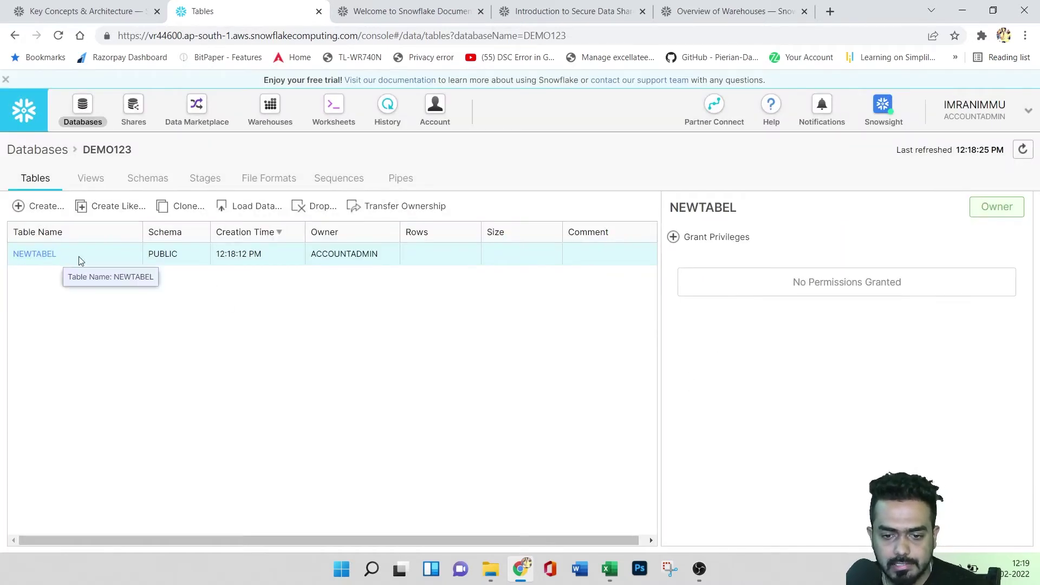
# - Open and cancel Load Data twice, view NEWTABEL's columns, and reselect it in DEMO123
pyautogui.click(245, 211)
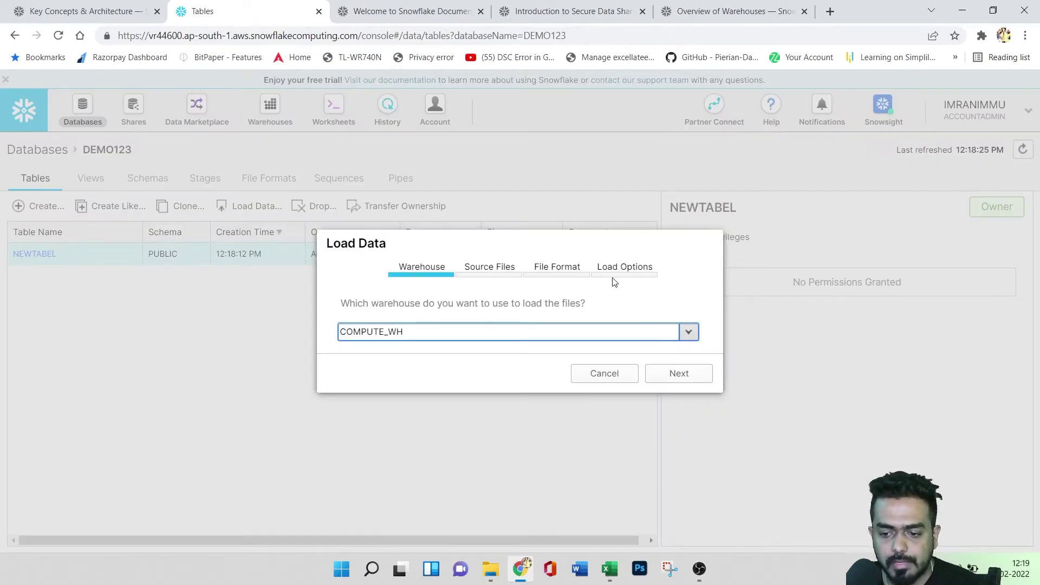
pyautogui.click(623, 378)
pyautogui.click(35, 254)
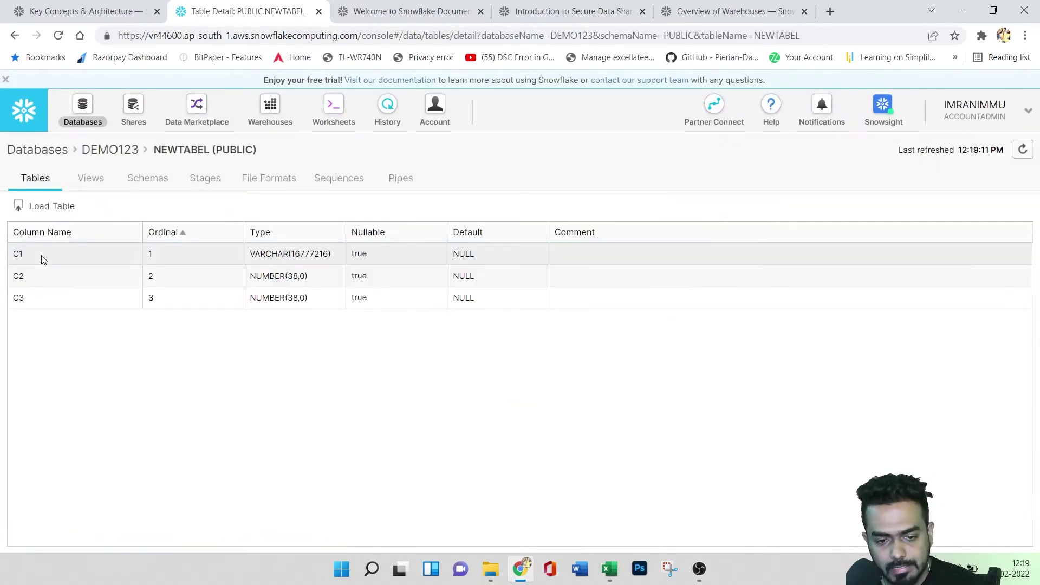
pyautogui.click(53, 209)
pyautogui.click(579, 377)
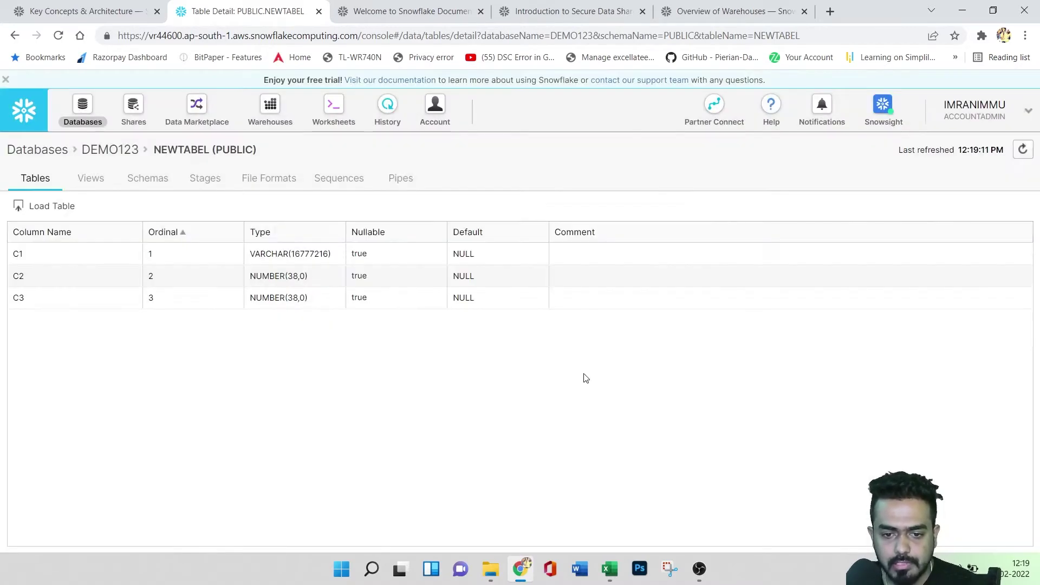
pyautogui.click(115, 158)
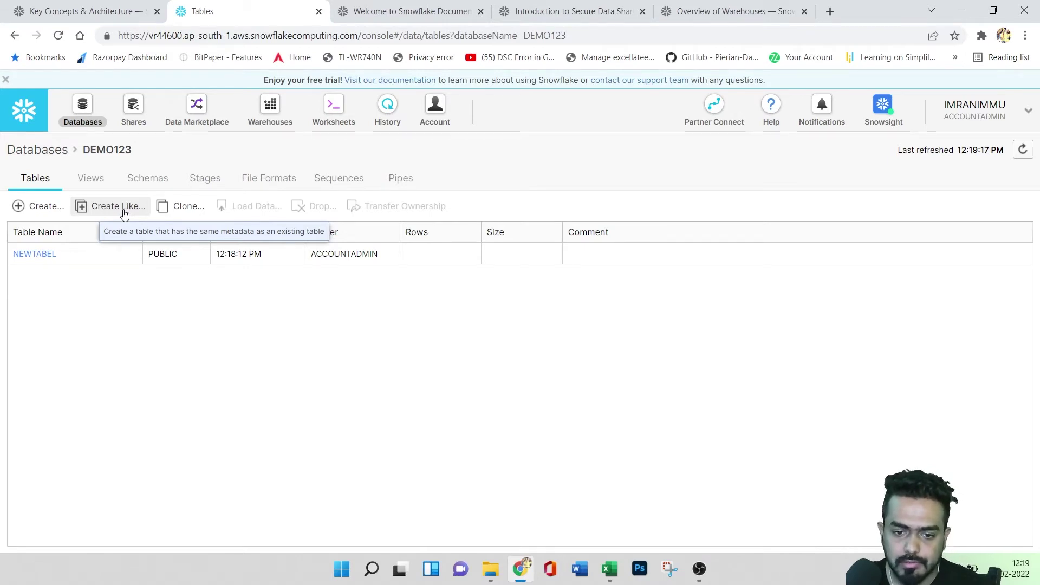
pyautogui.click(117, 255)
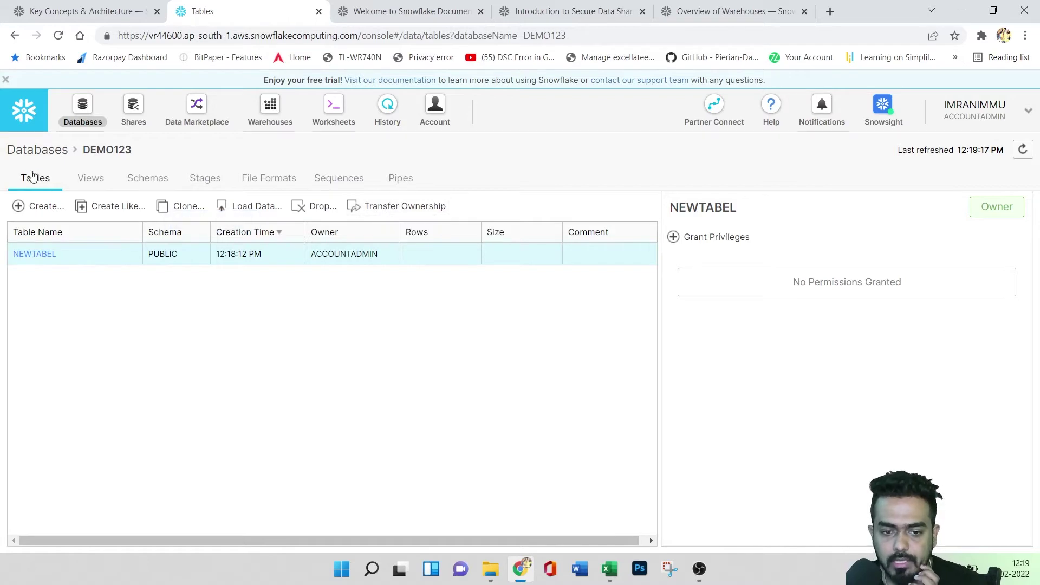
# - Step through DEMO123's Views, Schemas, Stages, File Formats, Sequences and Pipes, then back to Databases
pyautogui.click(98, 179)
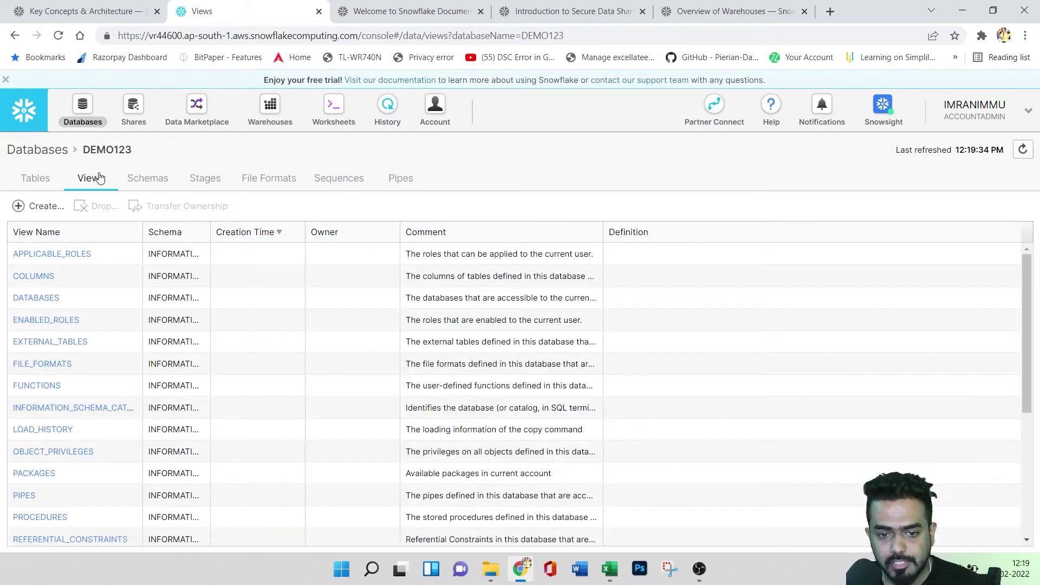
pyautogui.click(163, 185)
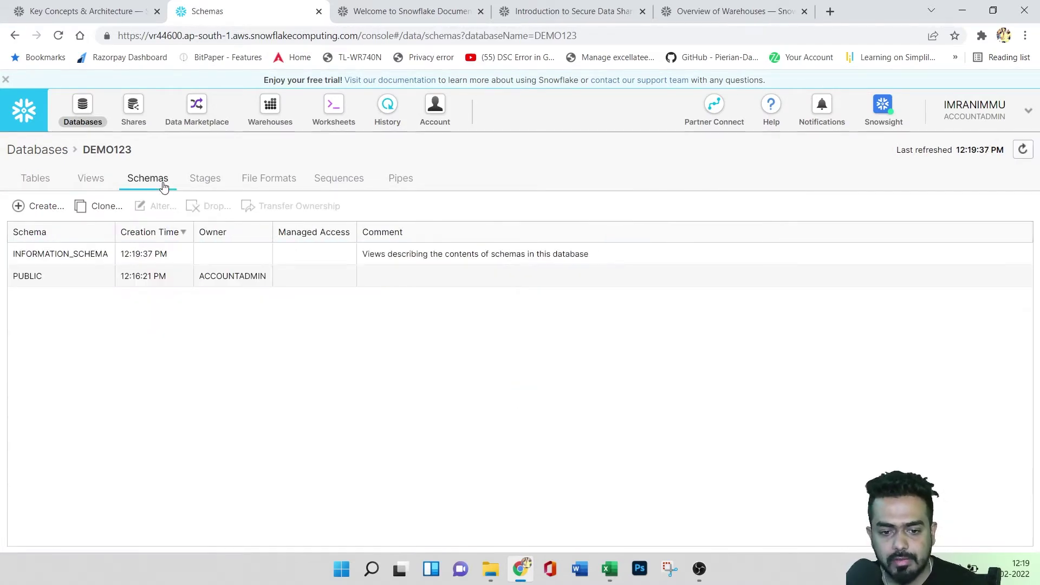
pyautogui.click(203, 182)
pyautogui.click(271, 180)
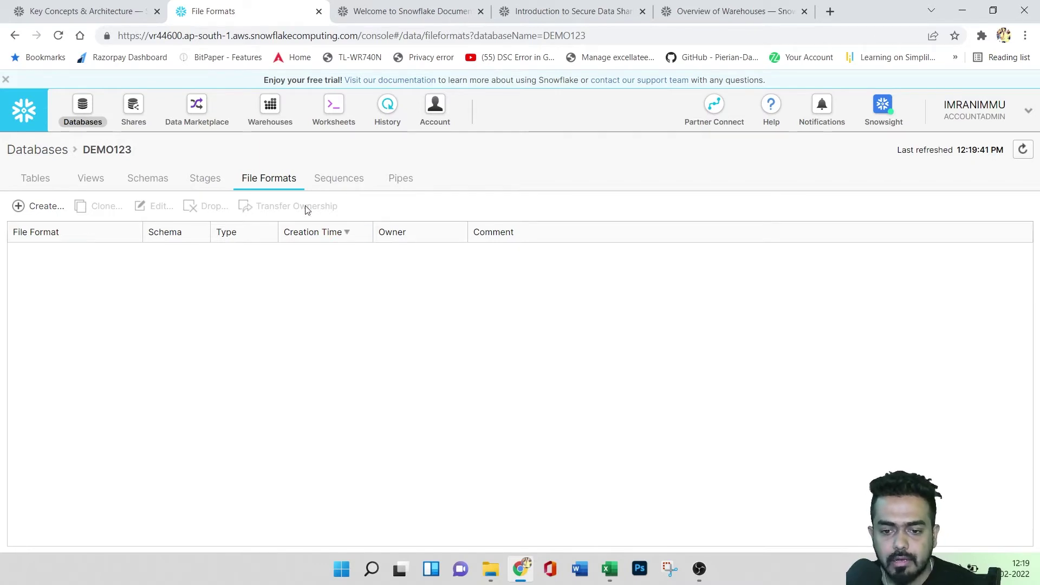
pyautogui.click(350, 179)
pyautogui.click(403, 183)
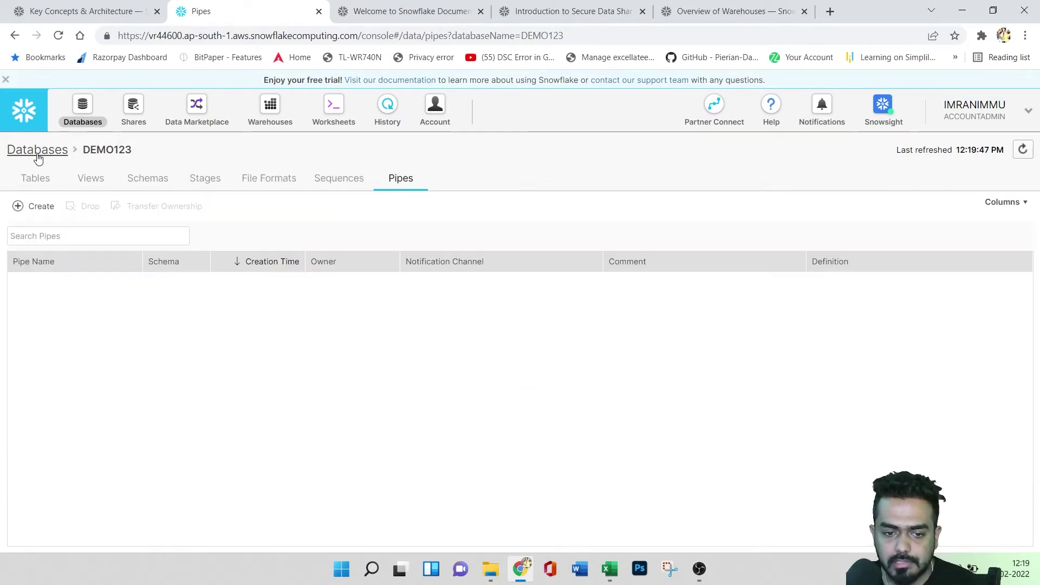
pyautogui.click(37, 152)
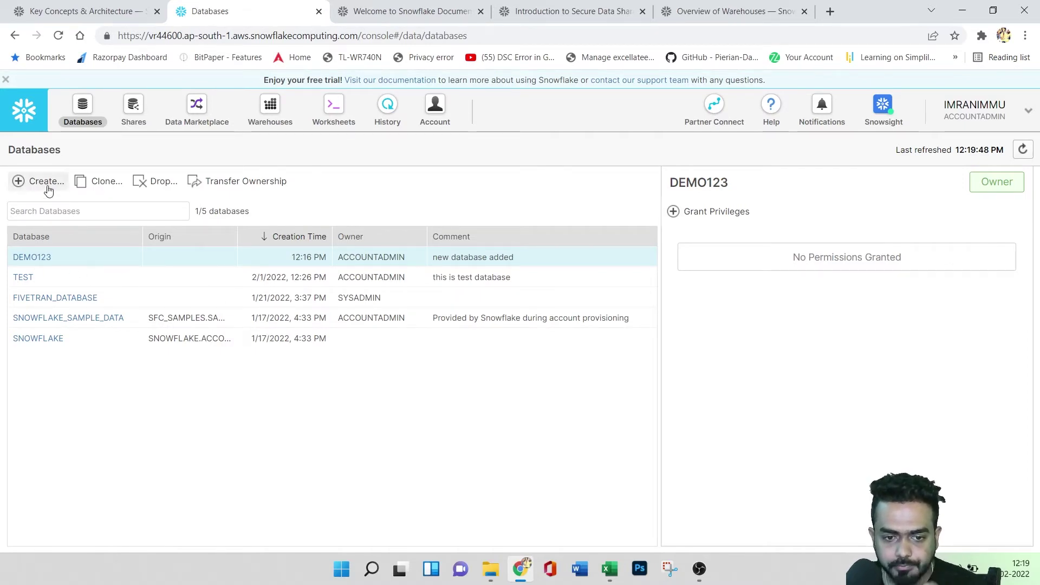
# - Revisit DEMO123, return to Databases, and show the Shares page with ACCOUNT_USAGE and SAMPLE_DATA
pyautogui.click(39, 258)
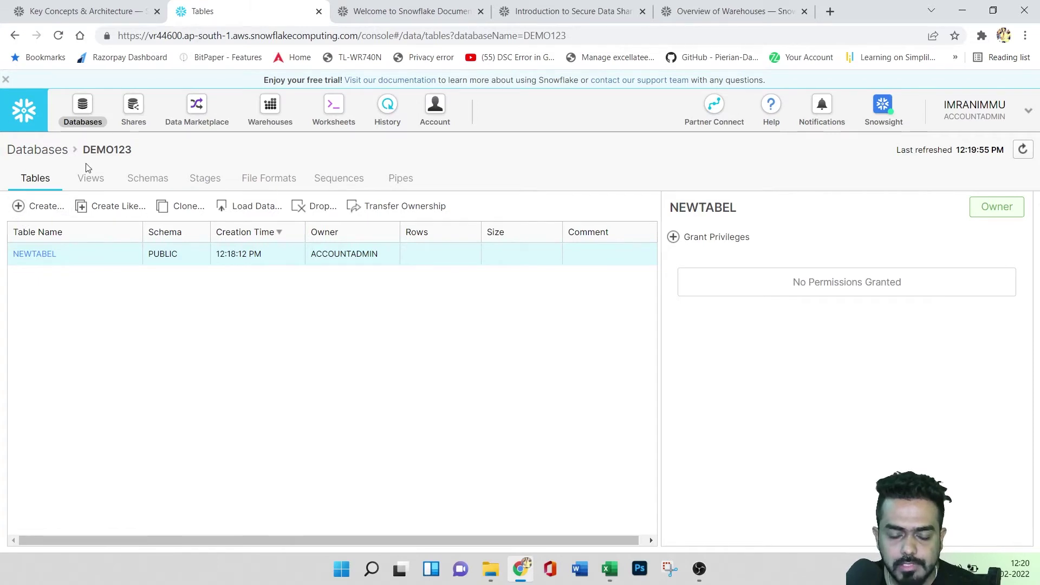
pyautogui.click(42, 153)
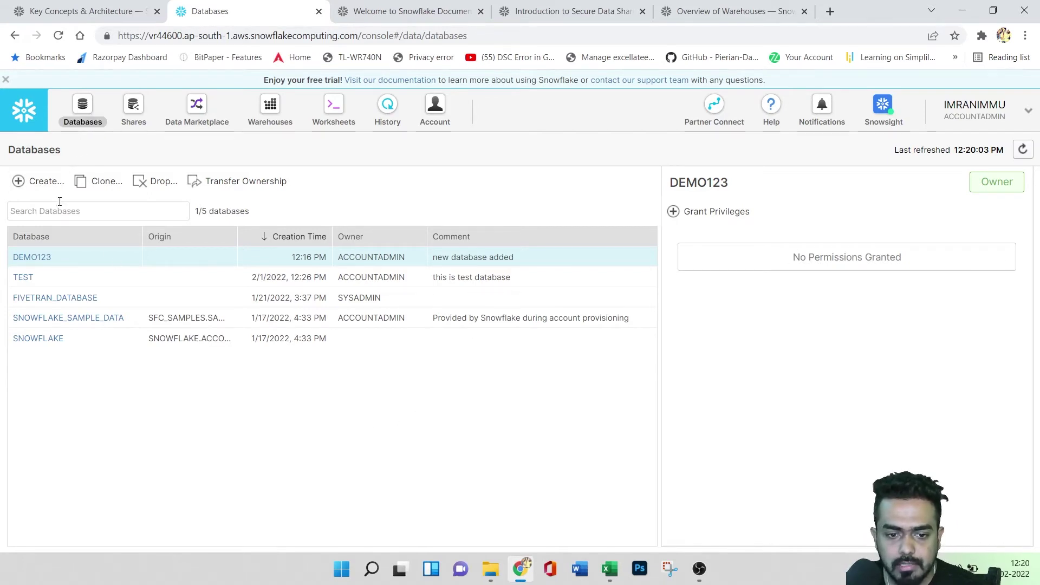
pyautogui.click(131, 115)
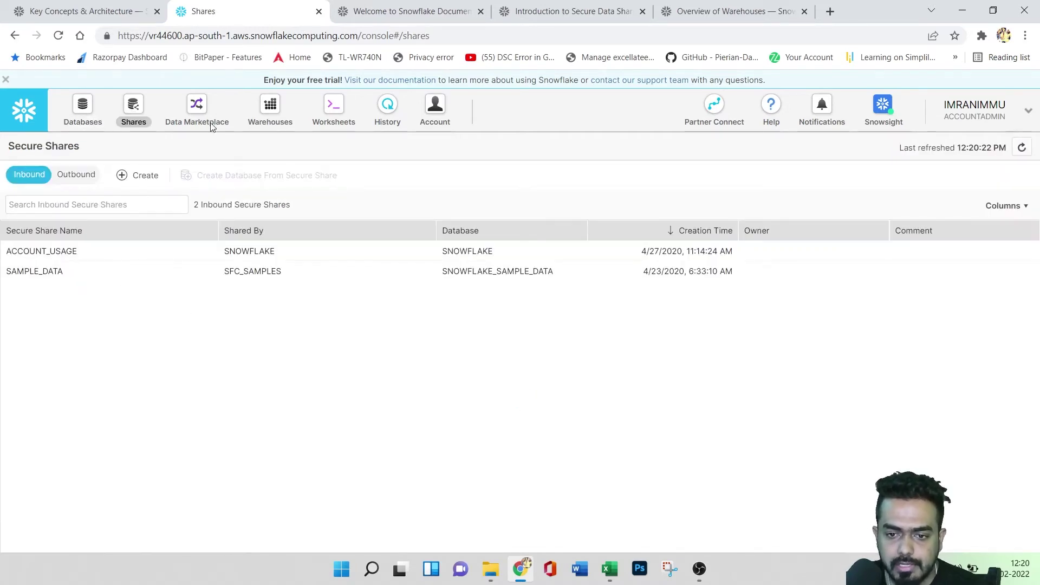
# - On the Secure Data Sharing page, highlight the shareable objects: tables, external tables, secure views, secure UDFs
pyautogui.click(581, 11)
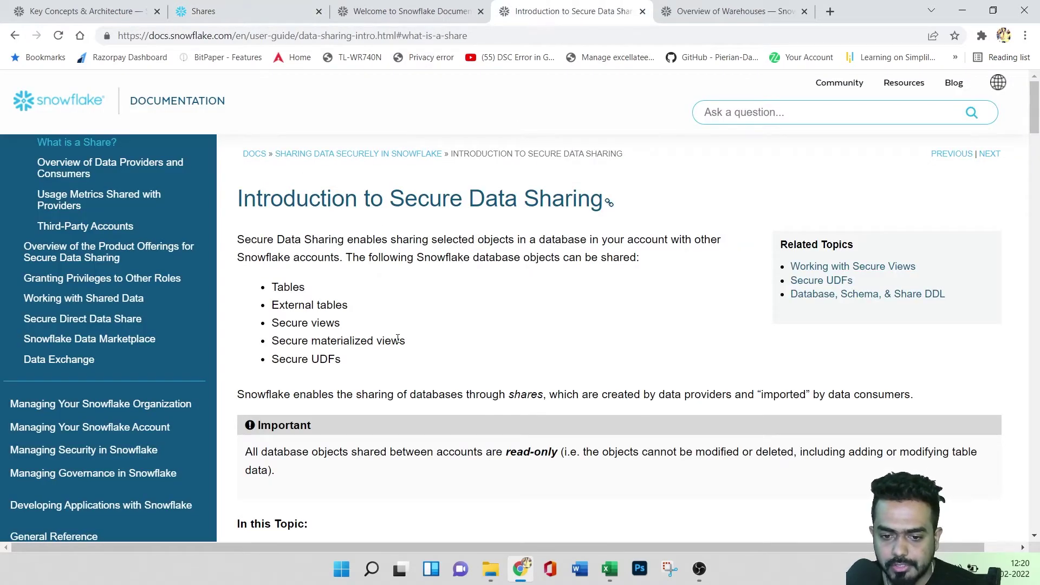
pyautogui.moveTo(303, 240); pyautogui.dragTo(696, 242)
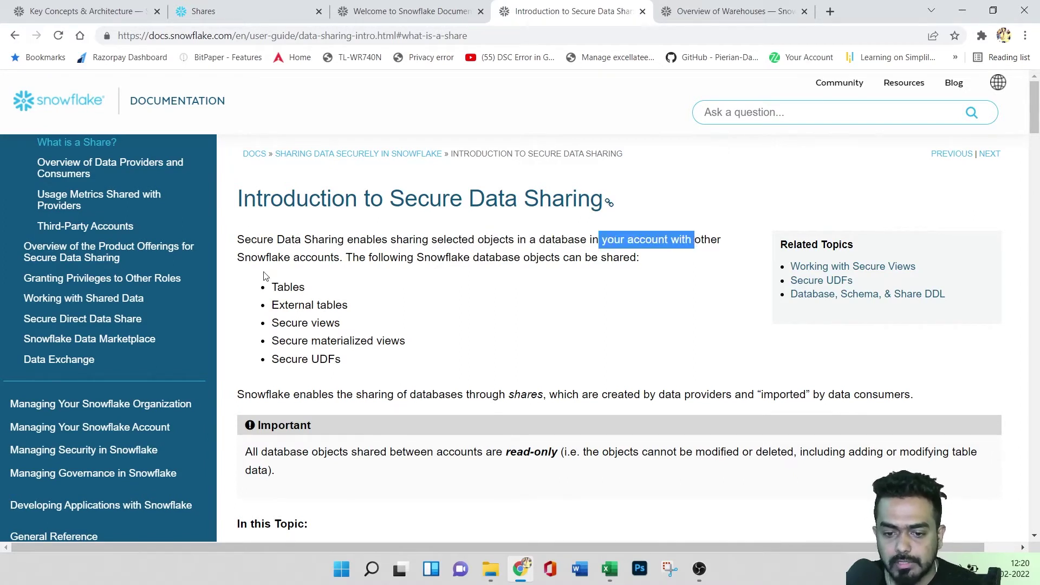
pyautogui.moveTo(245, 258); pyautogui.dragTo(344, 259)
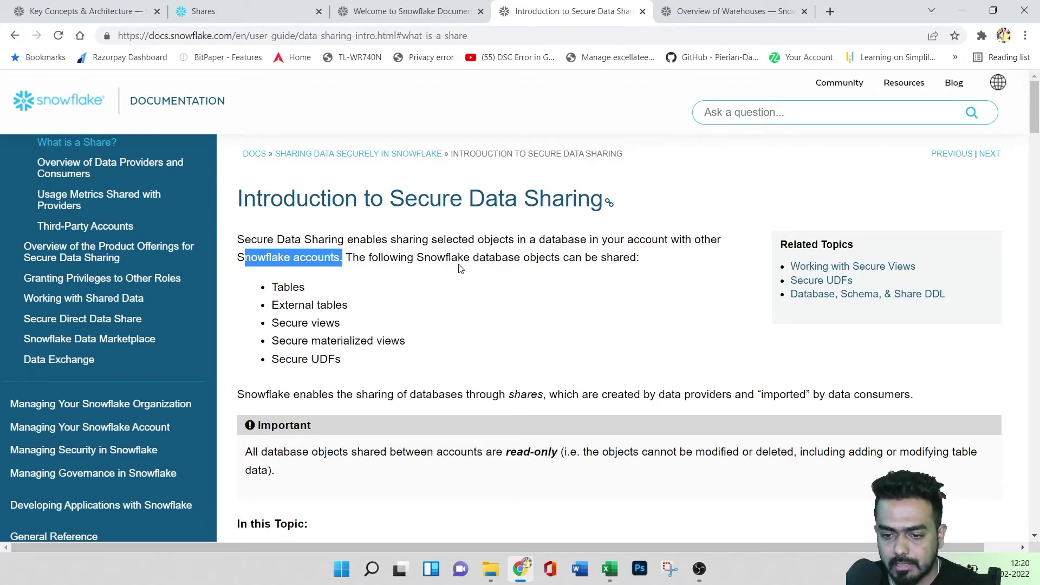
pyautogui.doubleClick(288, 288)
pyautogui.moveTo(279, 305); pyautogui.dragTo(347, 305)
pyautogui.moveTo(278, 324); pyautogui.dragTo(368, 342)
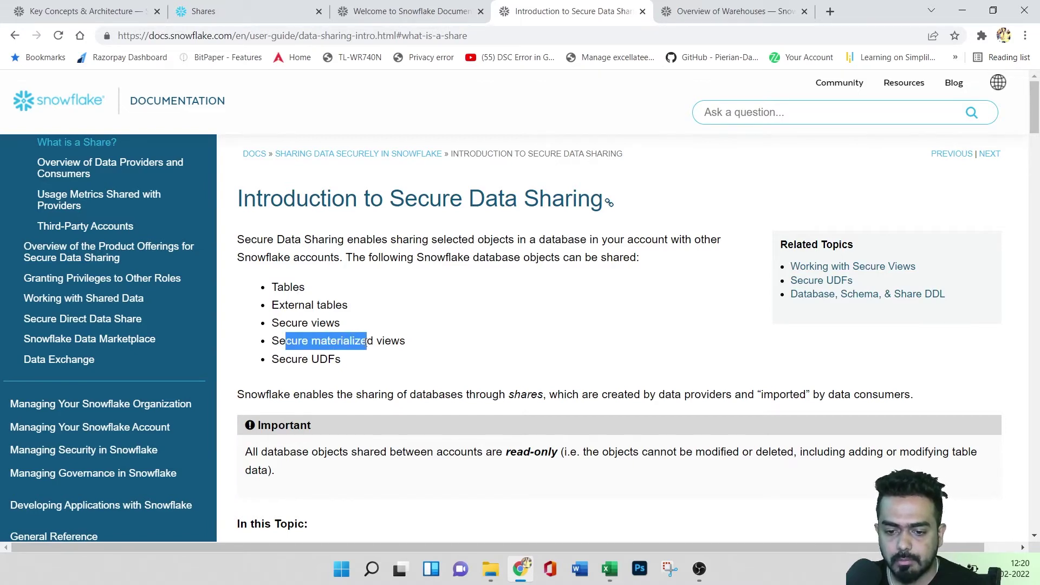
pyautogui.moveTo(281, 365); pyautogui.dragTo(377, 361)
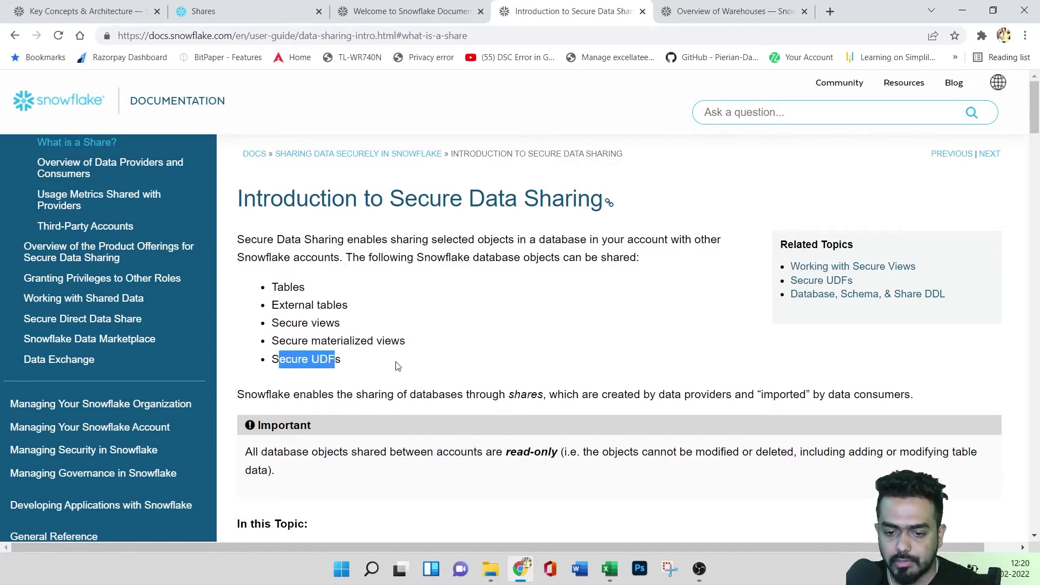
# - Scroll through the rest of the sharing docs, then return to the console's Secure Shares page
pyautogui.scroll(-12, 442, 366)
pyautogui.scroll(-10, 441, 366)
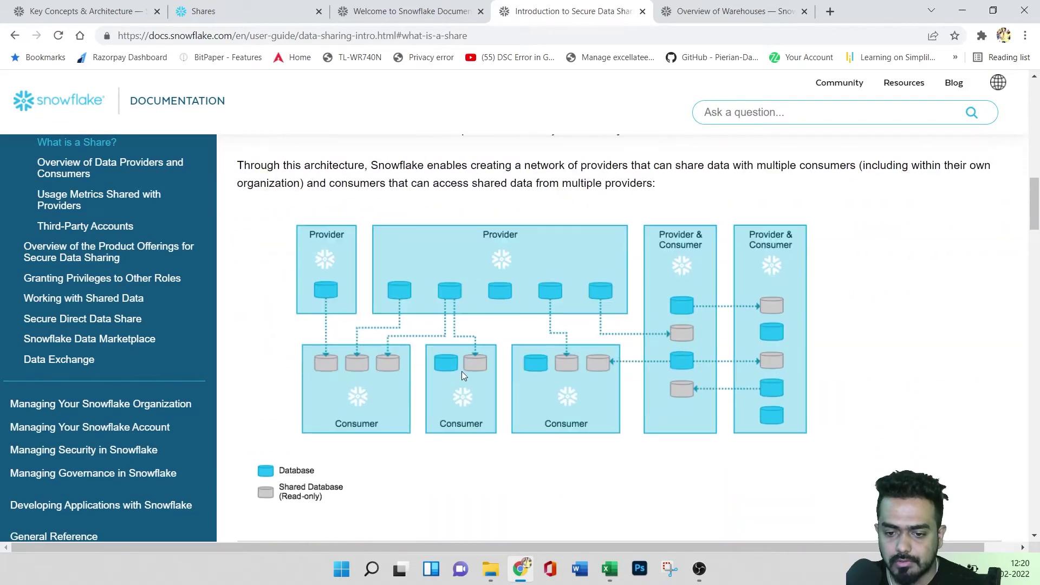
pyautogui.scroll(12, 575, 397)
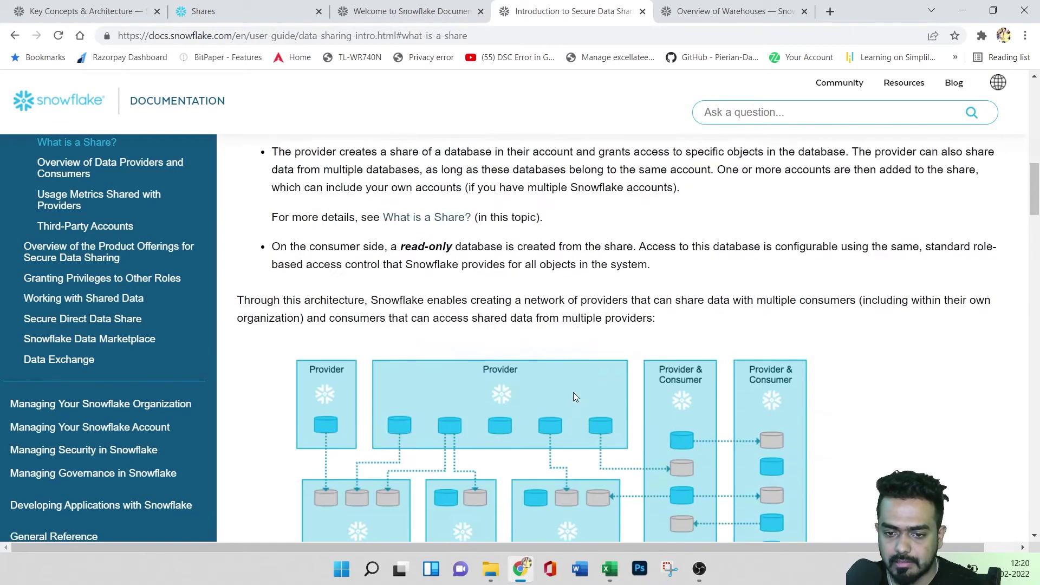
pyautogui.scroll(-15, 558, 417)
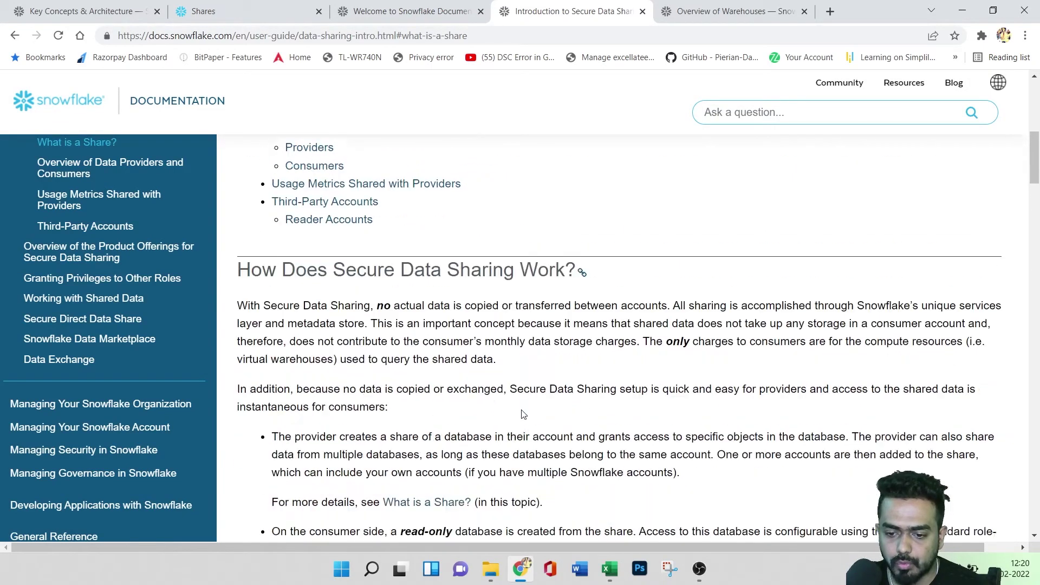
pyautogui.scroll(6, 553, 404)
pyautogui.scroll(-5, 554, 403)
pyautogui.scroll(5, 553, 404)
pyautogui.scroll(10, 554, 404)
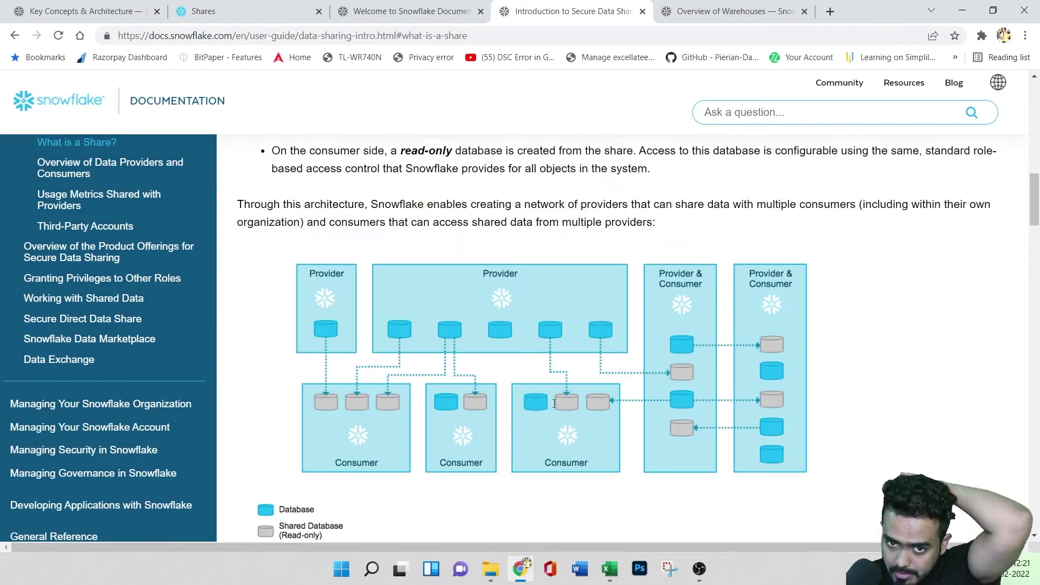
pyautogui.hotkey('ctrl', '2')
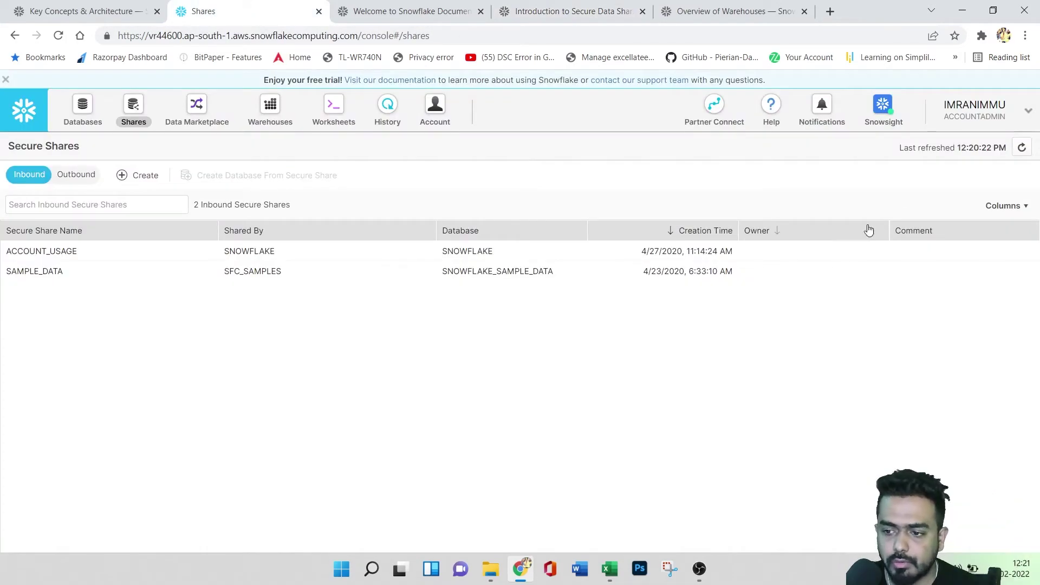
pyautogui.click(978, 116)
pyautogui.moveTo(840, 158)
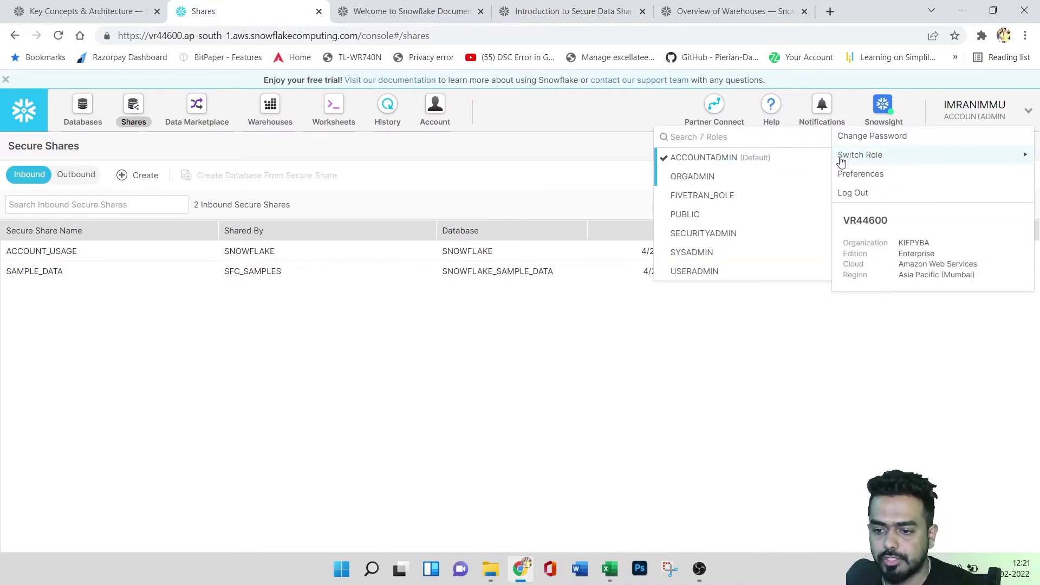
pyautogui.click(712, 274)
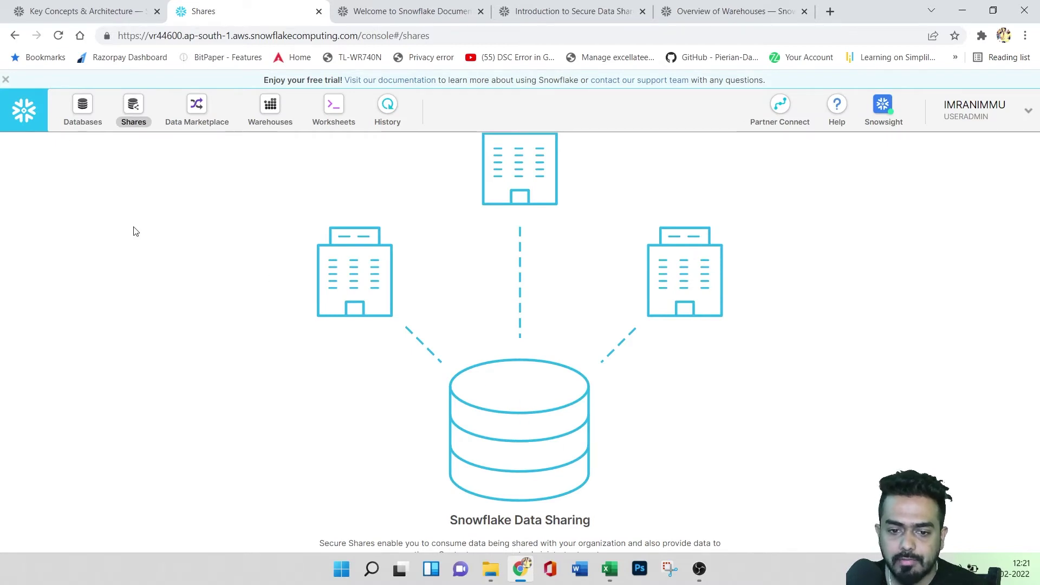
pyautogui.click(971, 118)
pyautogui.moveTo(870, 156)
pyautogui.click(743, 162)
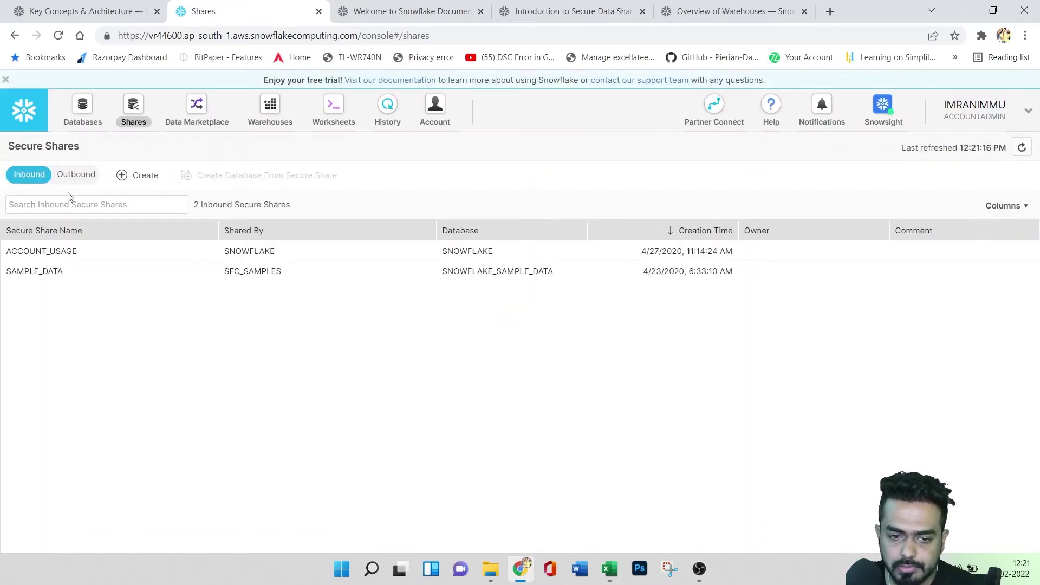
pyautogui.click(76, 174)
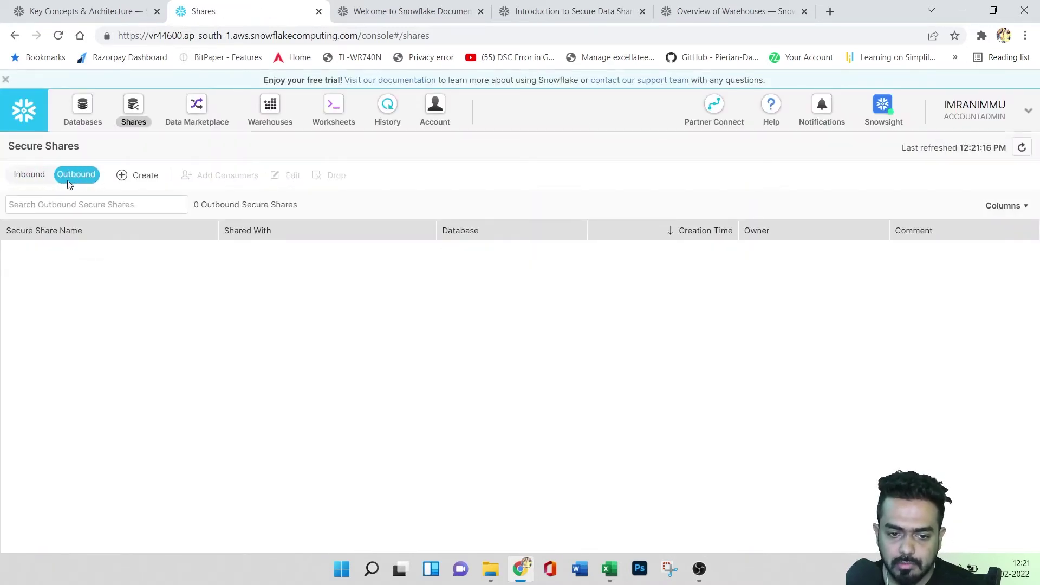
pyautogui.click(31, 174)
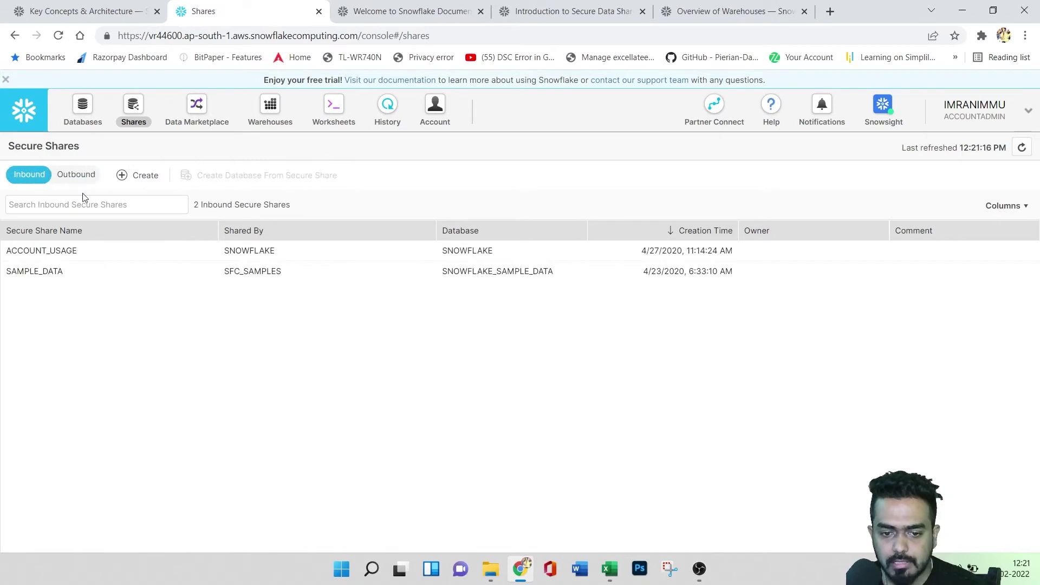
pyautogui.click(142, 179)
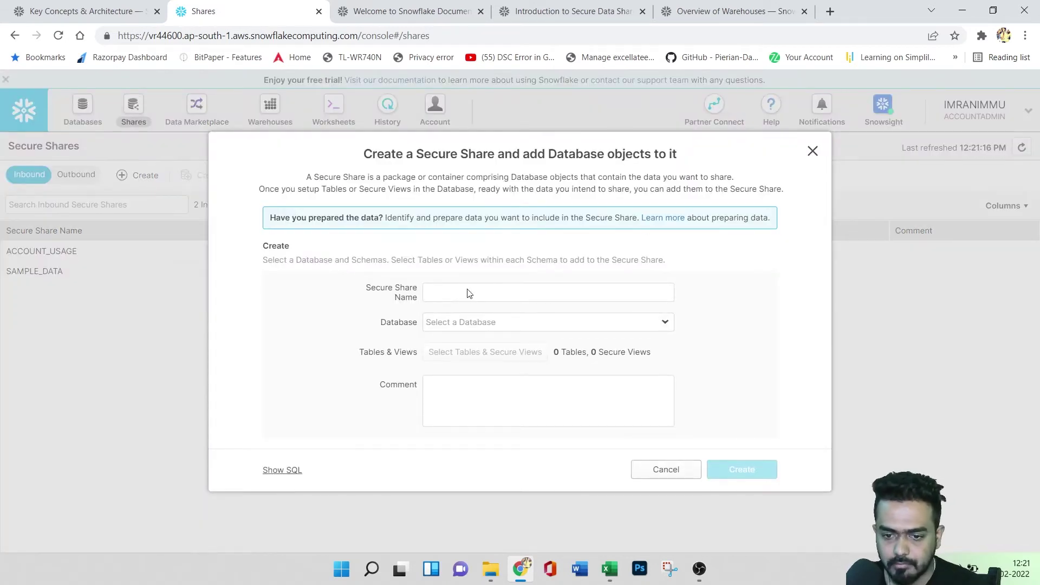
pyautogui.click(813, 152)
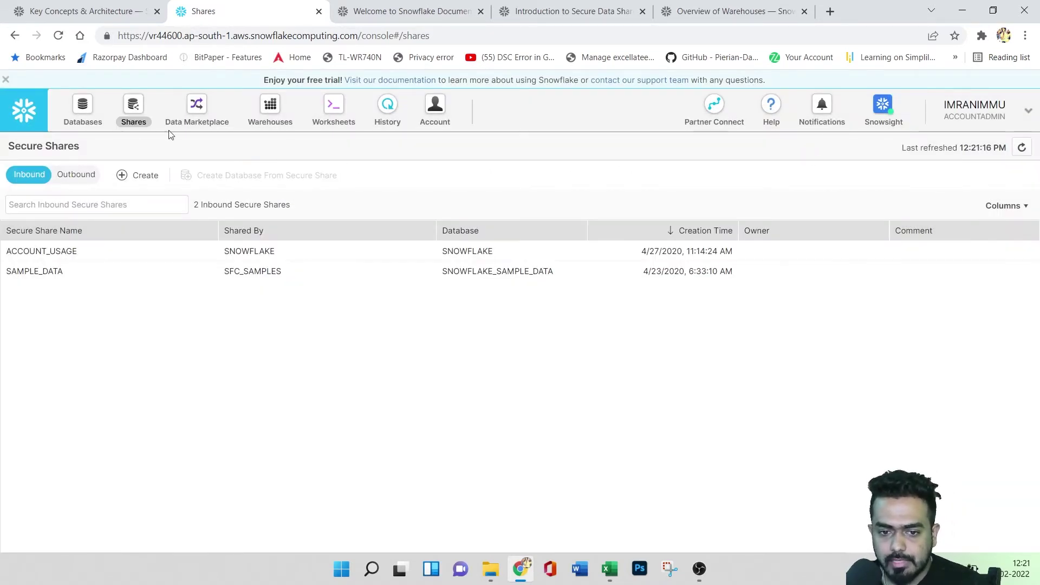
# - Go to the Data Marketplace page and launch the full Snowflake Data Marketplace
pyautogui.click(197, 107)
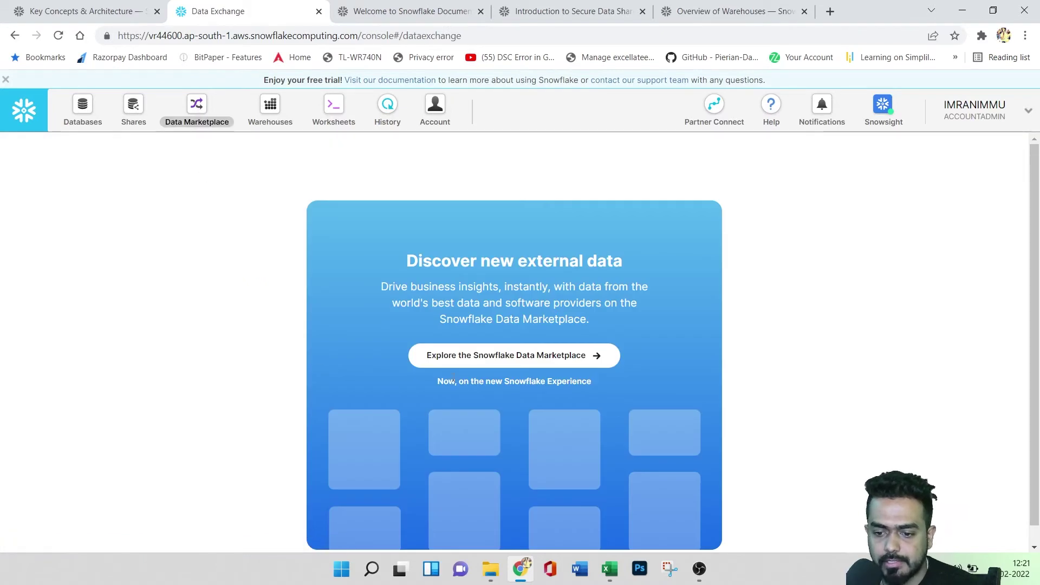
pyautogui.scroll(-1, 495, 330)
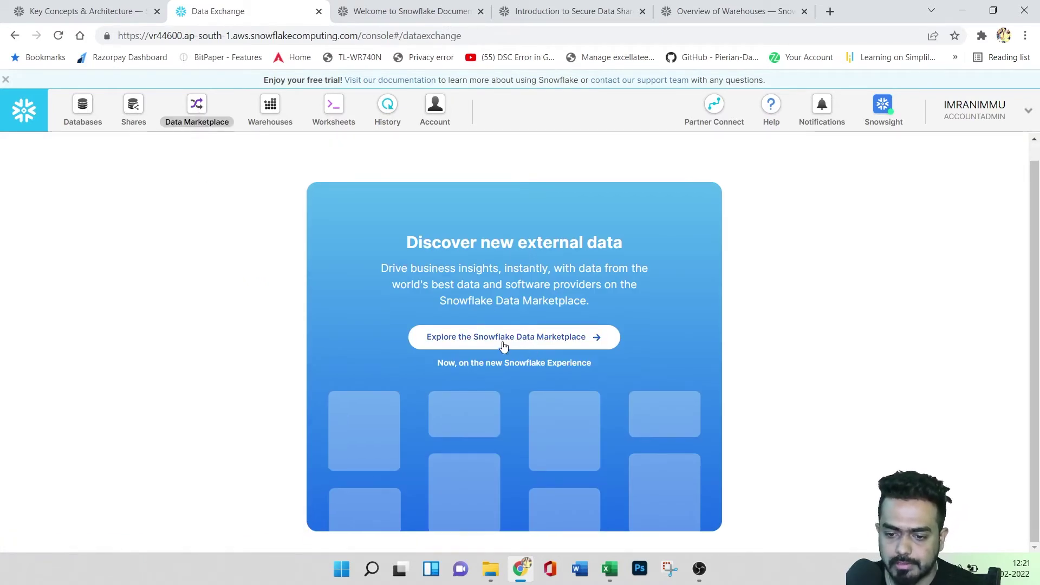
pyautogui.click(531, 341)
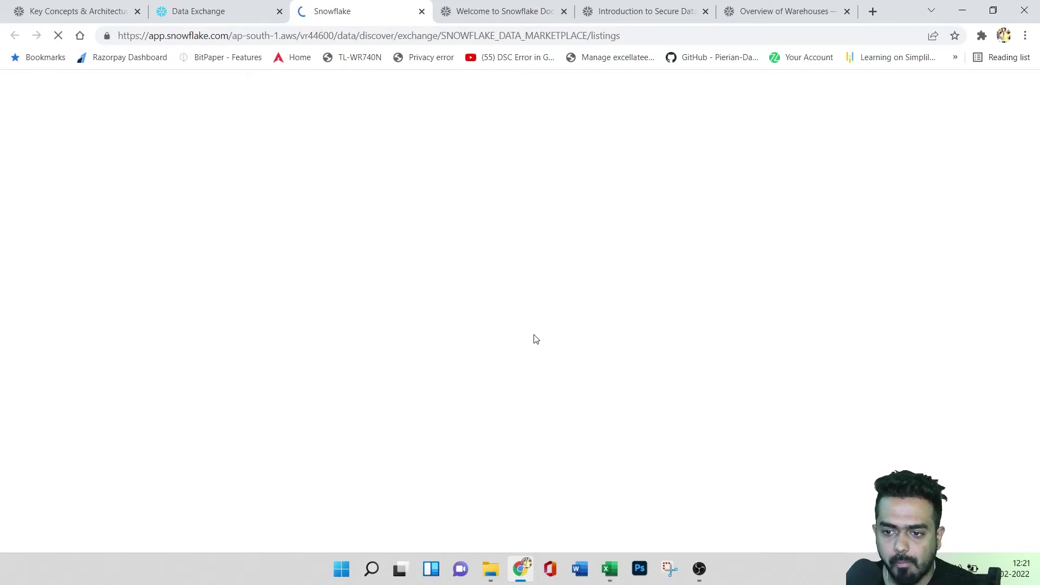
# - Sign in to the new marketplace tab using the saved login credentials
pyautogui.click(193, 4)
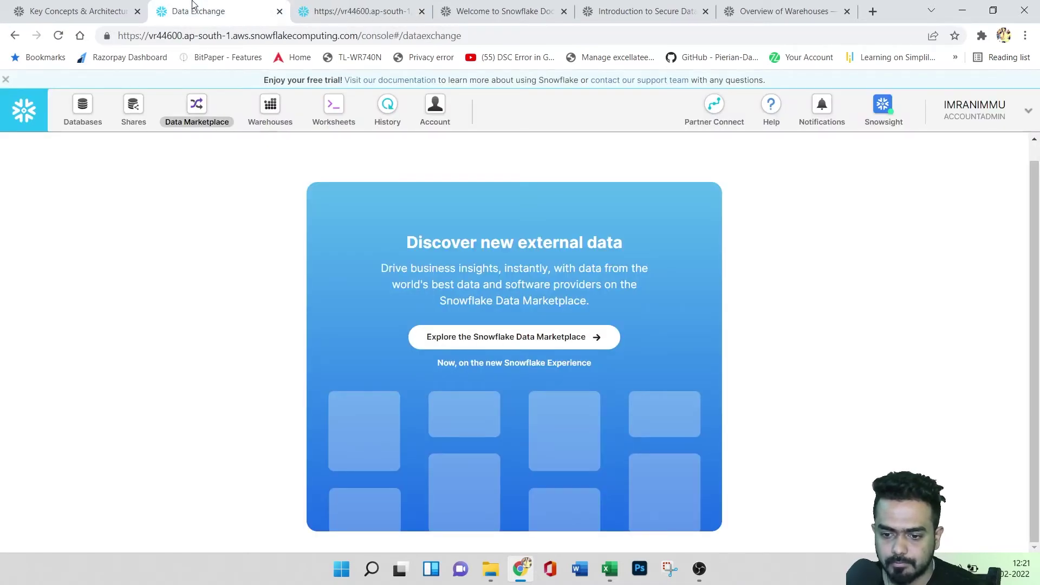
pyautogui.click(381, 7)
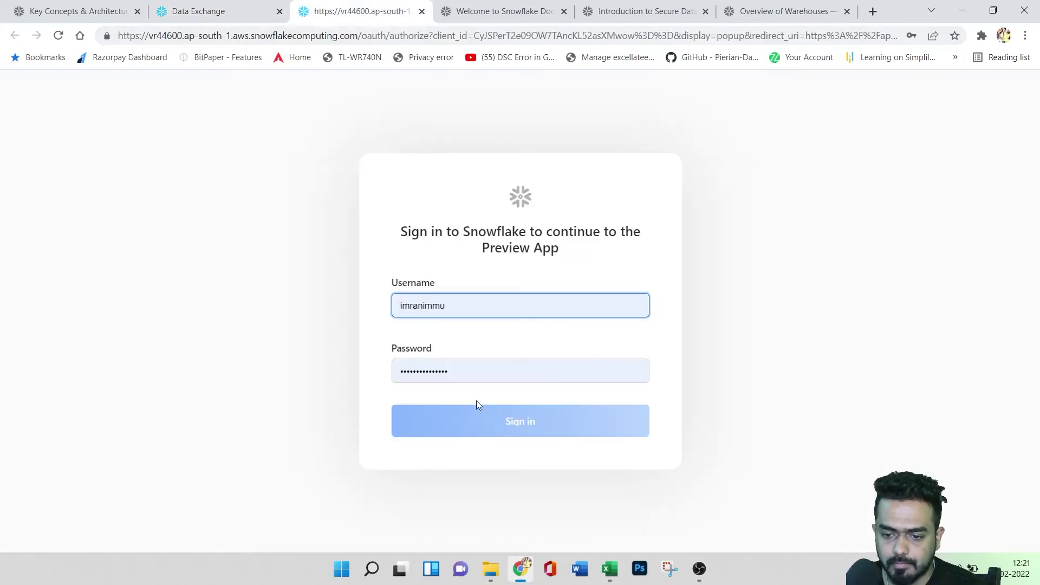
pyautogui.click(491, 376)
pyautogui.click(480, 402)
pyautogui.click(482, 409)
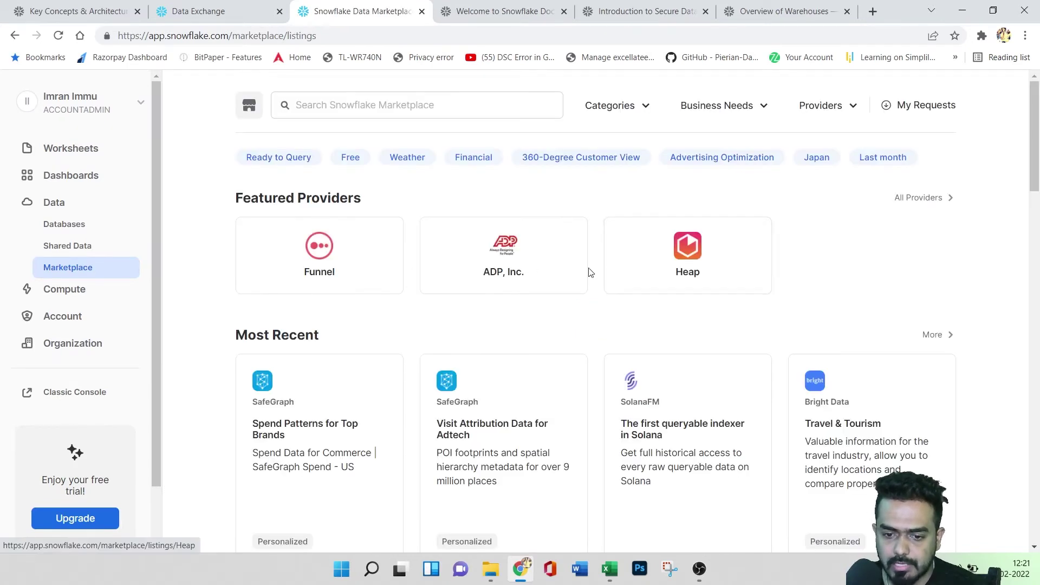
# - Filter listings to Weather and Risk Analysis, leaving CARTO's AGS - Climate and Weather Risk
pyautogui.scroll(-5, 522, 339)
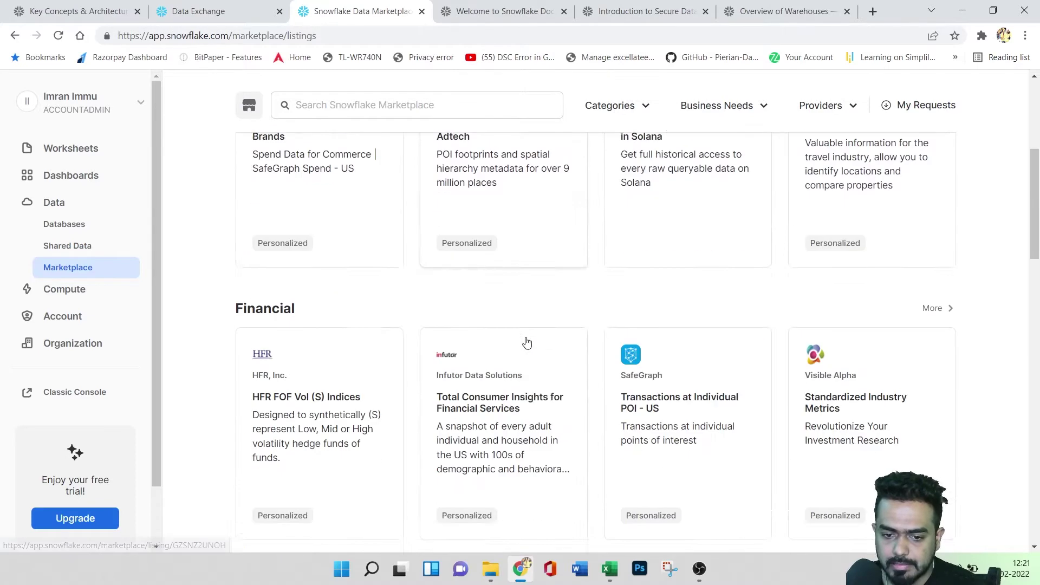
pyautogui.scroll(5, 578, 395)
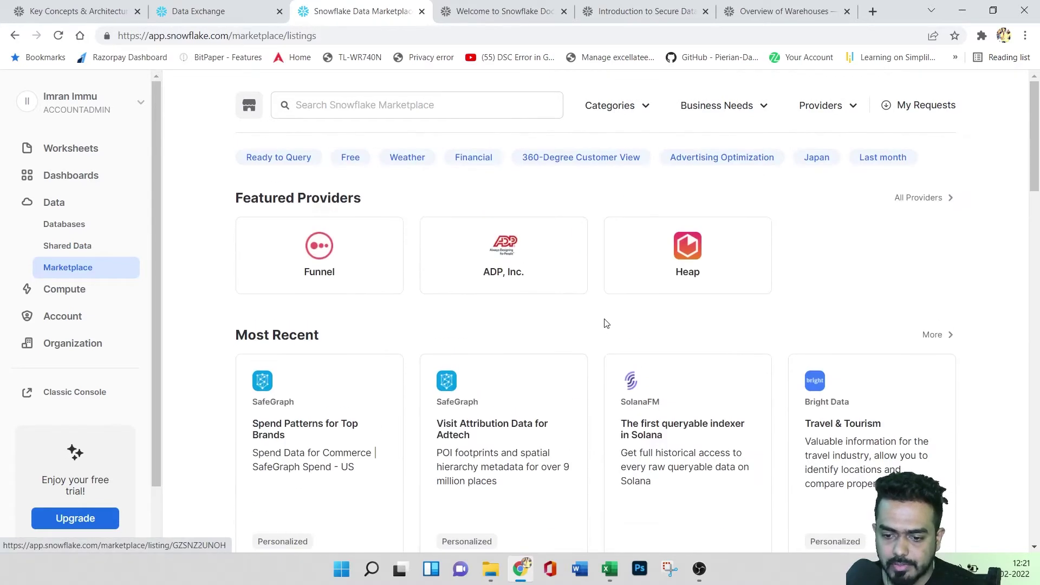
pyautogui.scroll(-1, 606, 324)
pyautogui.scroll(2, 606, 323)
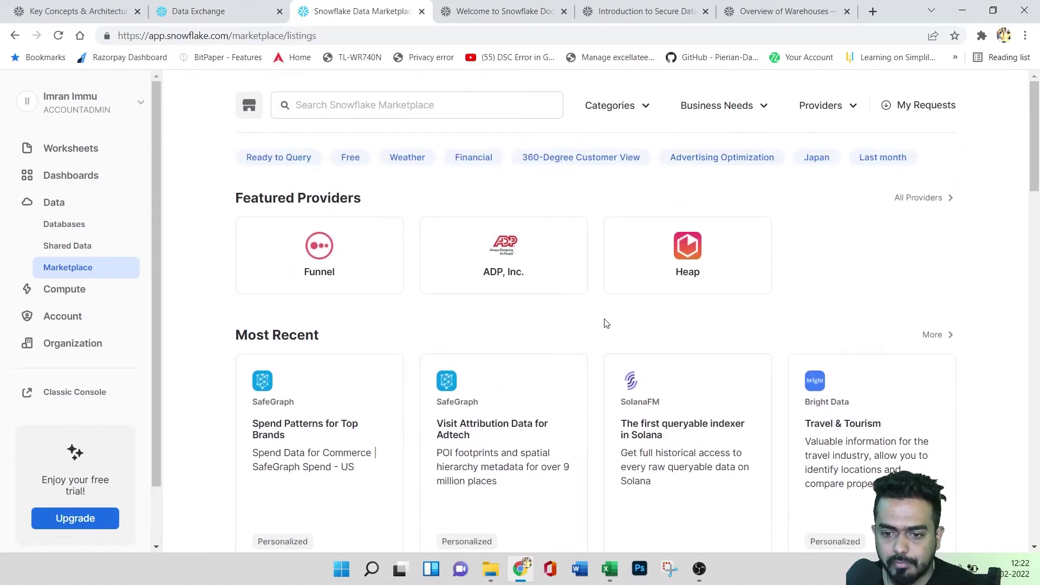
pyautogui.click(408, 161)
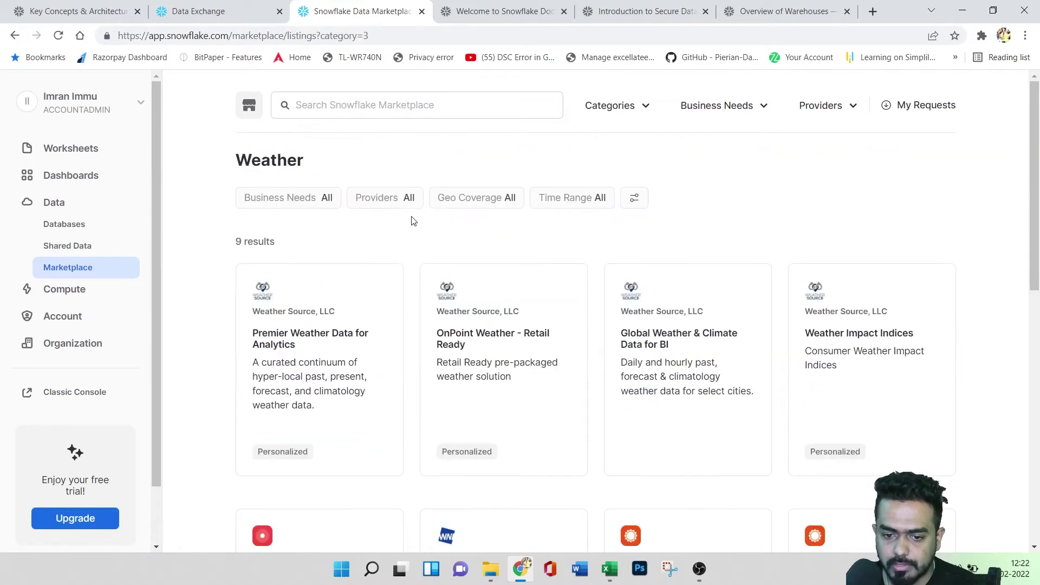
pyautogui.click(325, 205)
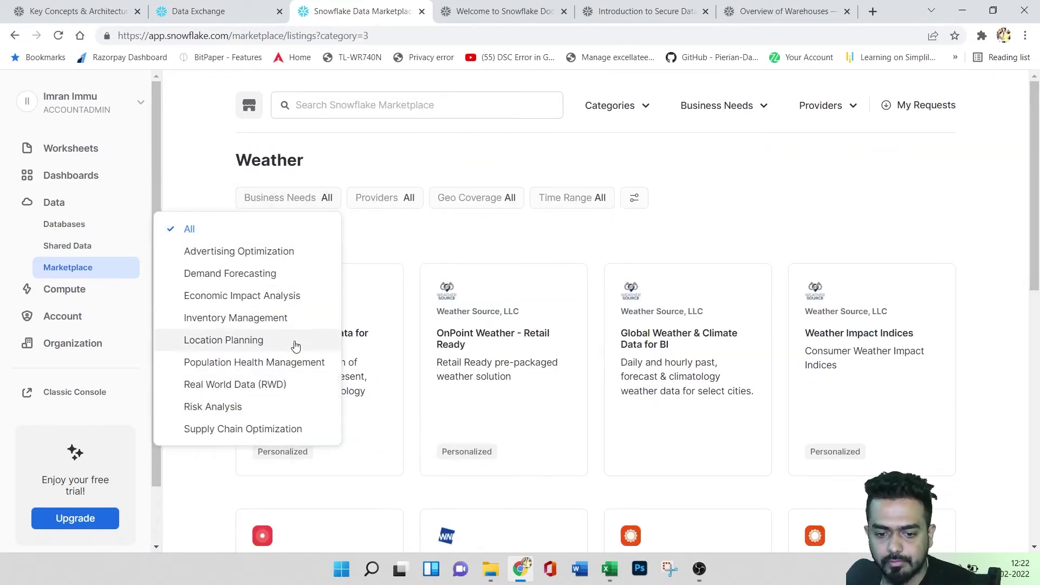
pyautogui.click(244, 406)
pyautogui.click(573, 353)
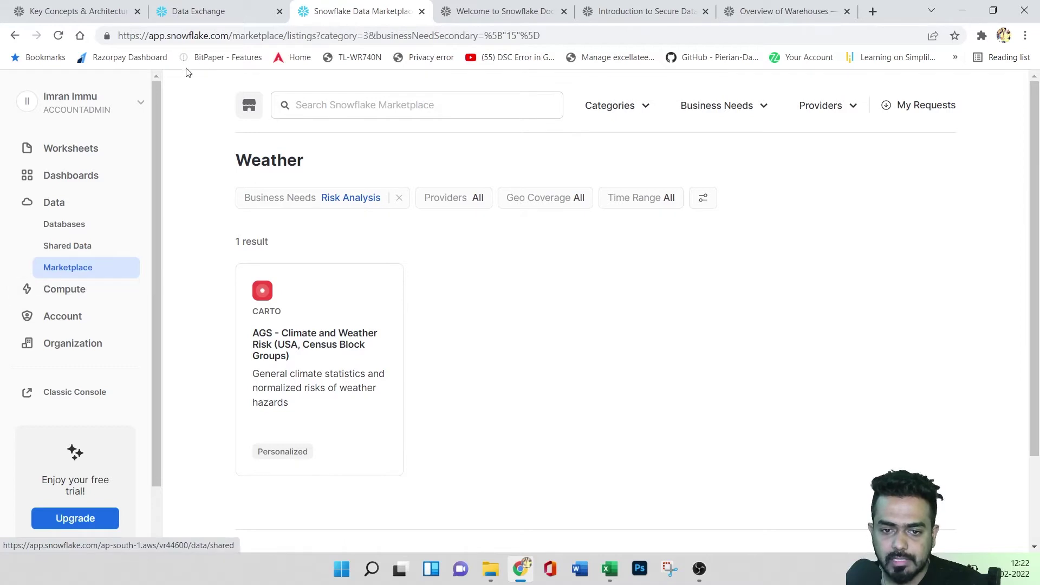
pyautogui.click(215, 12)
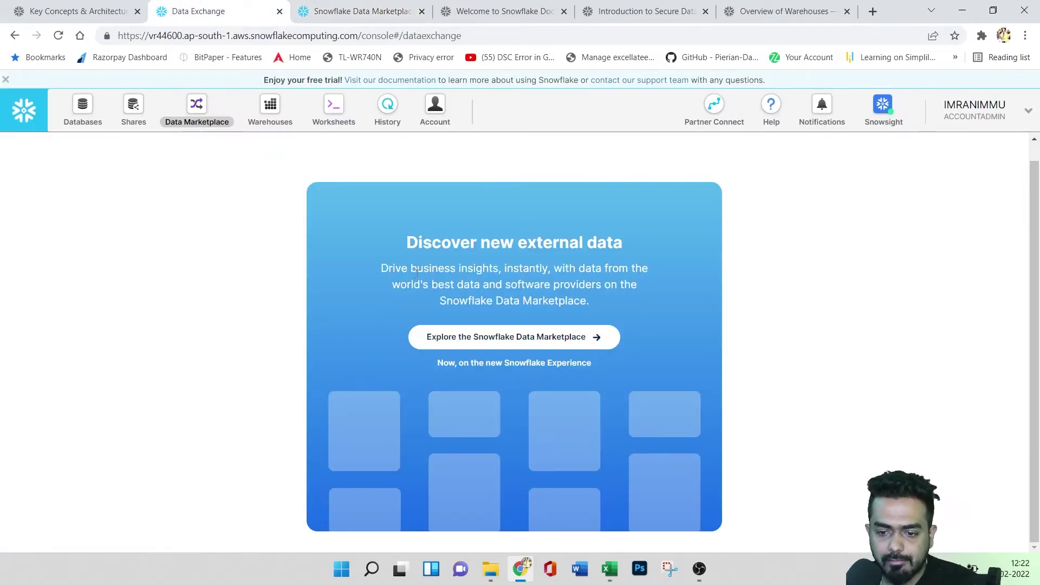
# - Close the Snowsight marketplace tab and go to the classic console's Warehouses list
pyautogui.moveTo(400, 285); pyautogui.dragTo(573, 288)
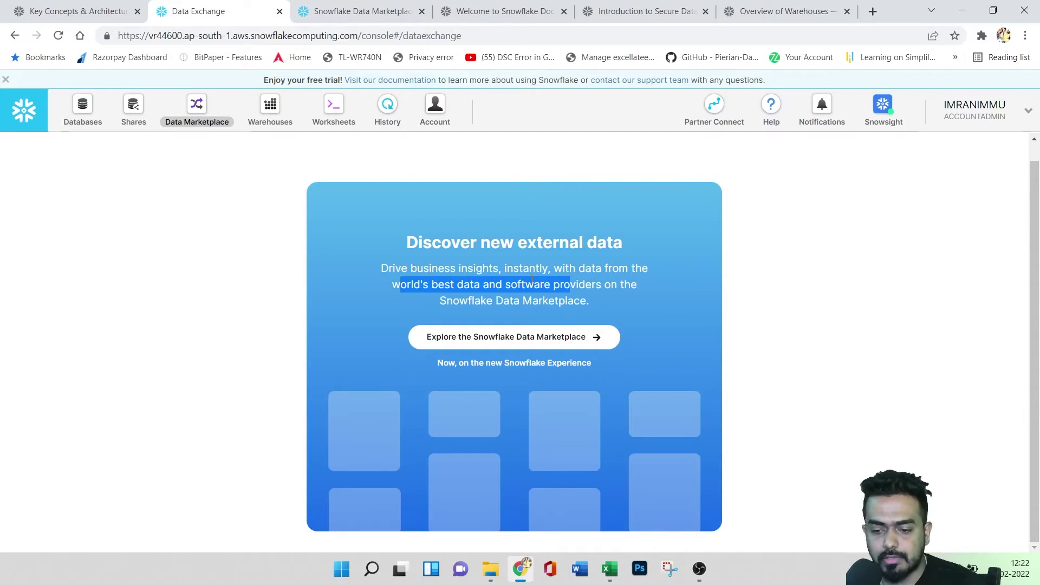
pyautogui.moveTo(448, 301); pyautogui.dragTo(555, 302)
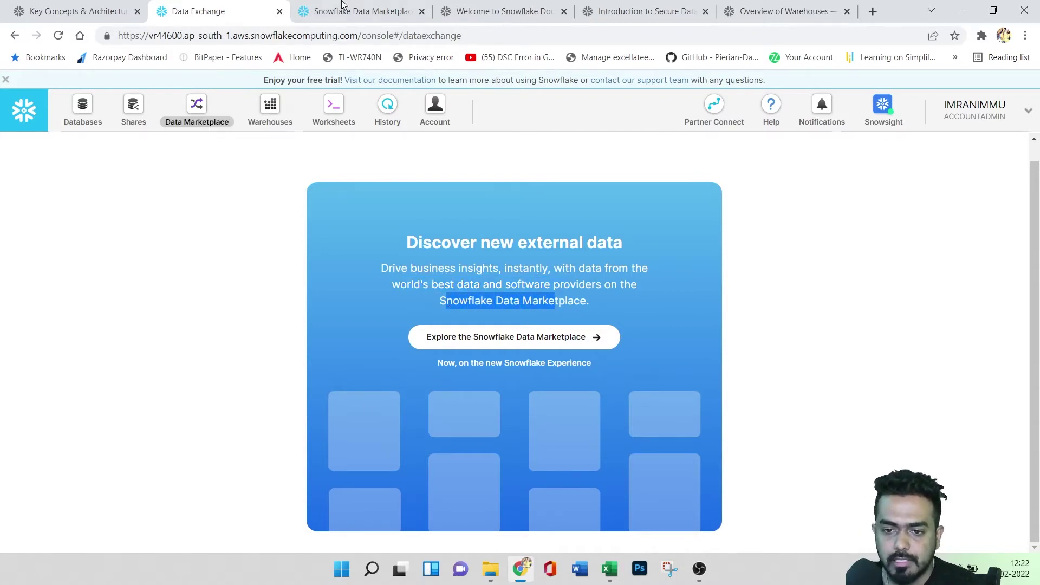
pyautogui.click(328, 12)
pyautogui.click(422, 12)
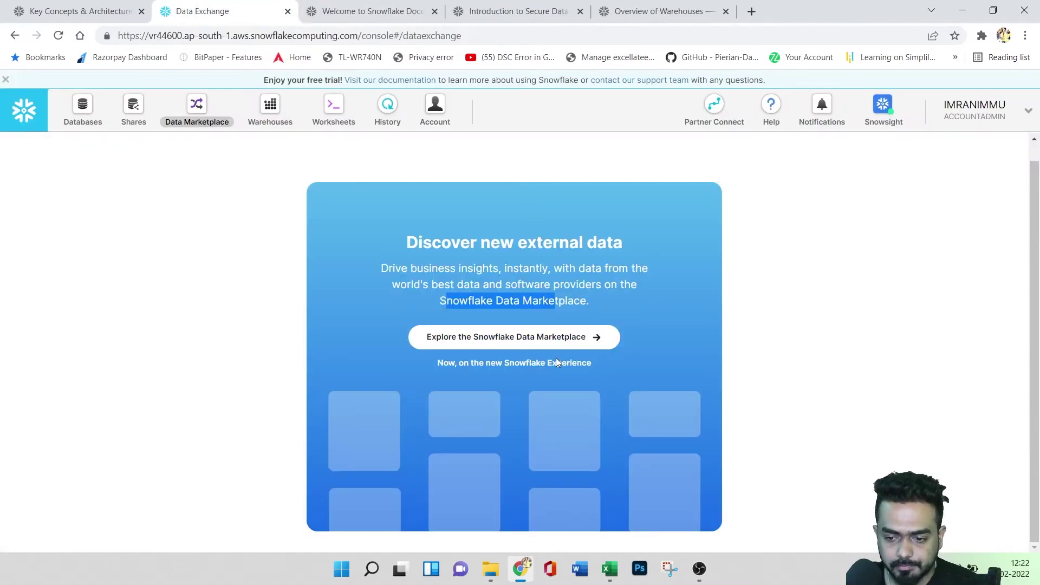
pyautogui.click(214, 297)
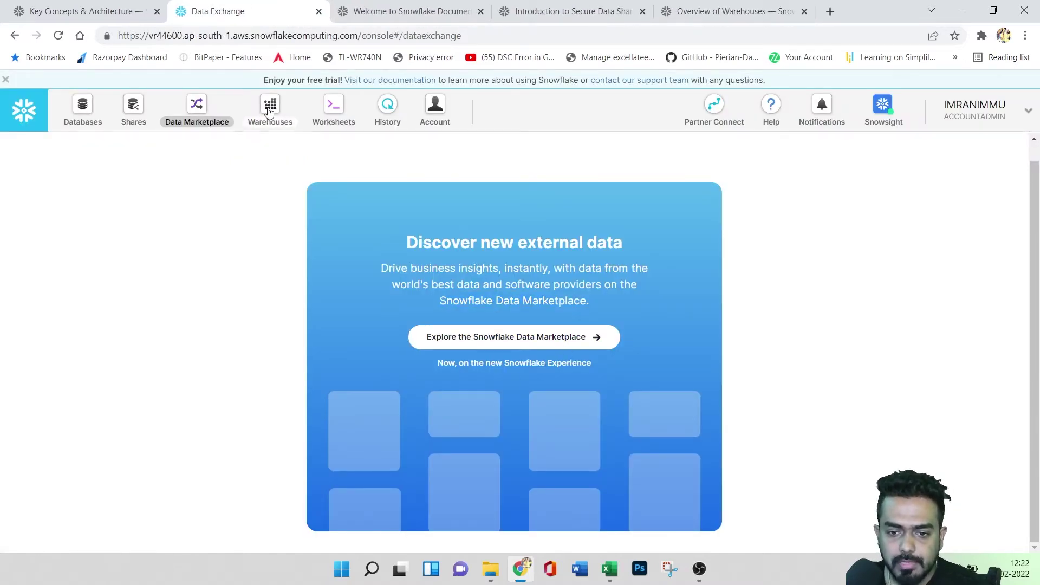
pyautogui.click(269, 112)
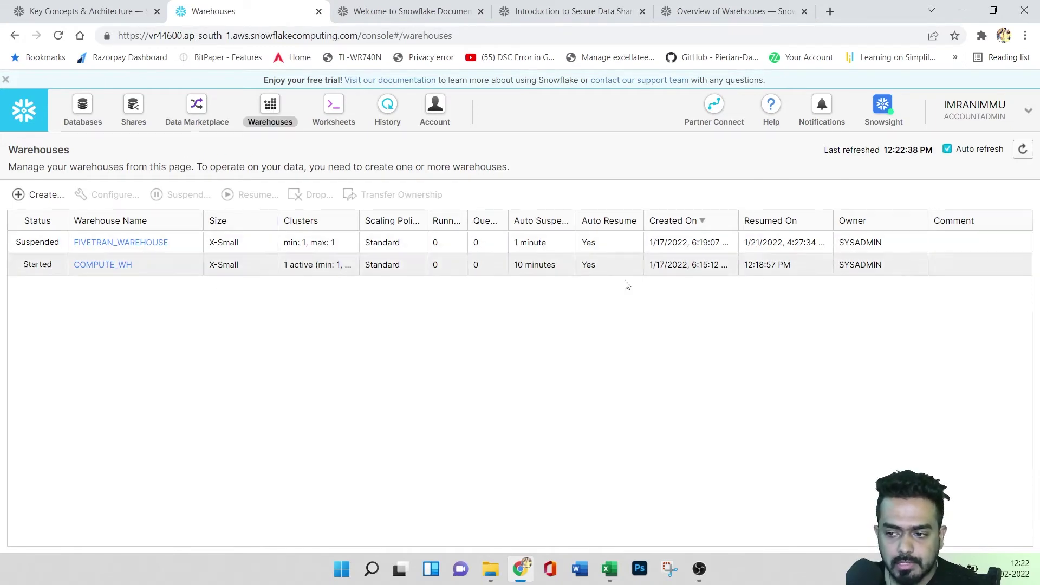
# - Check the account and role menu, then switch to the Overview of Warehouses docs page
pyautogui.click(971, 120)
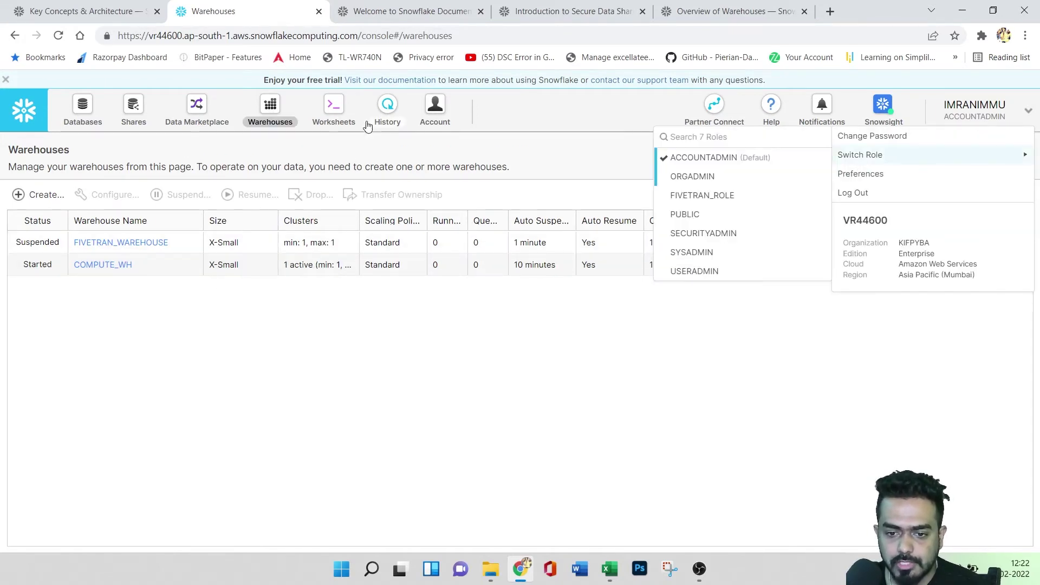
pyautogui.click(297, 368)
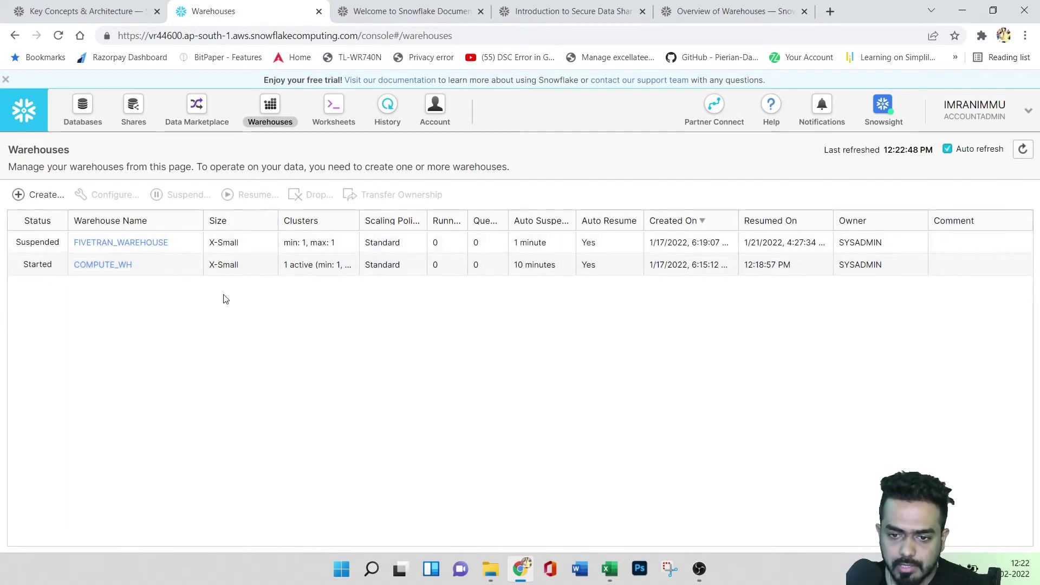
pyautogui.click(700, 15)
pyautogui.scroll(8, 482, 319)
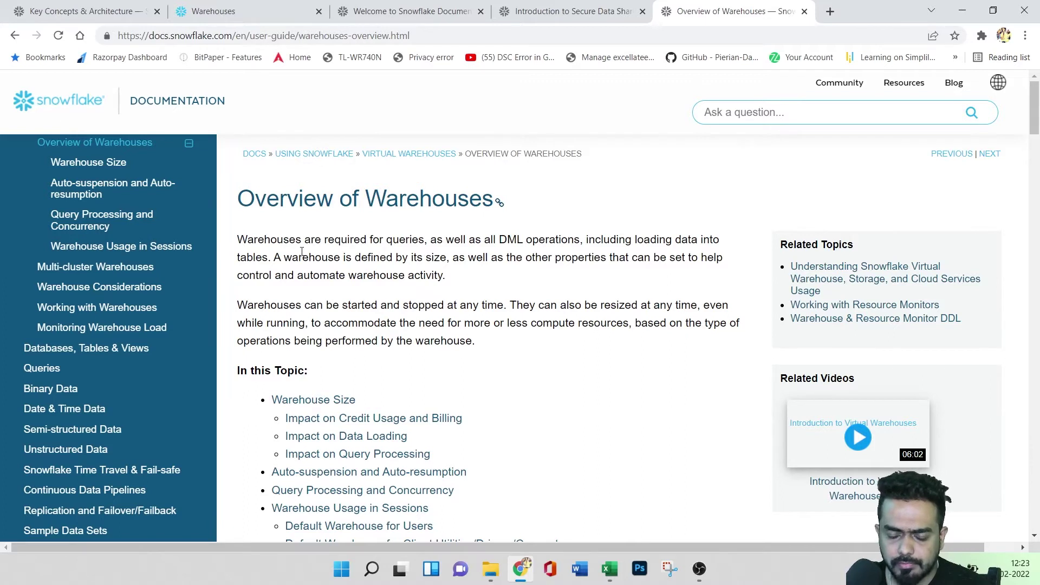
# - Highlight the warehouse purpose sentence and the Small, Medium, Large and X-Large size names
pyautogui.moveTo(299, 243); pyautogui.dragTo(674, 240)
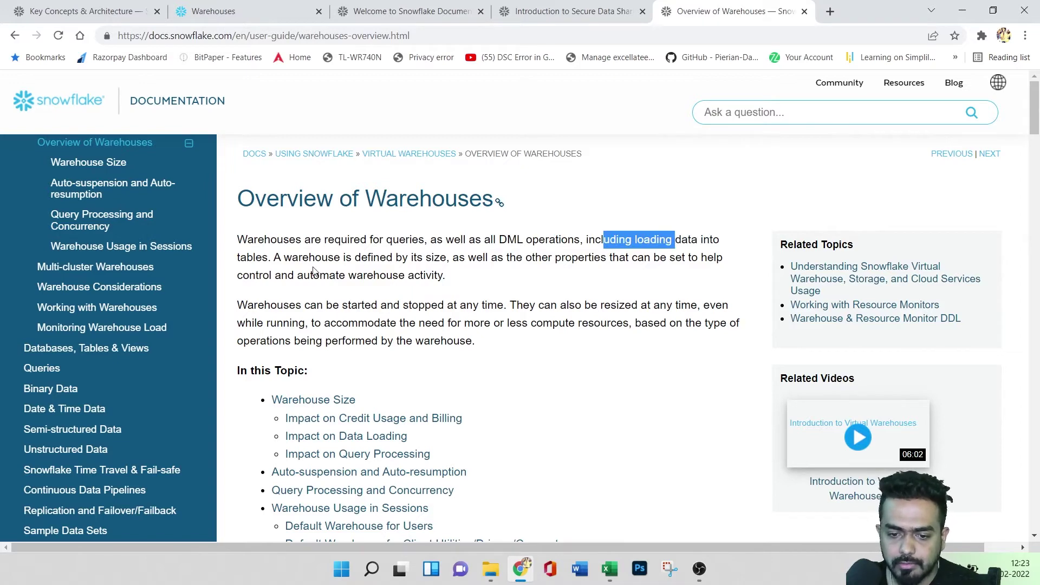
pyautogui.scroll(-10, 492, 302)
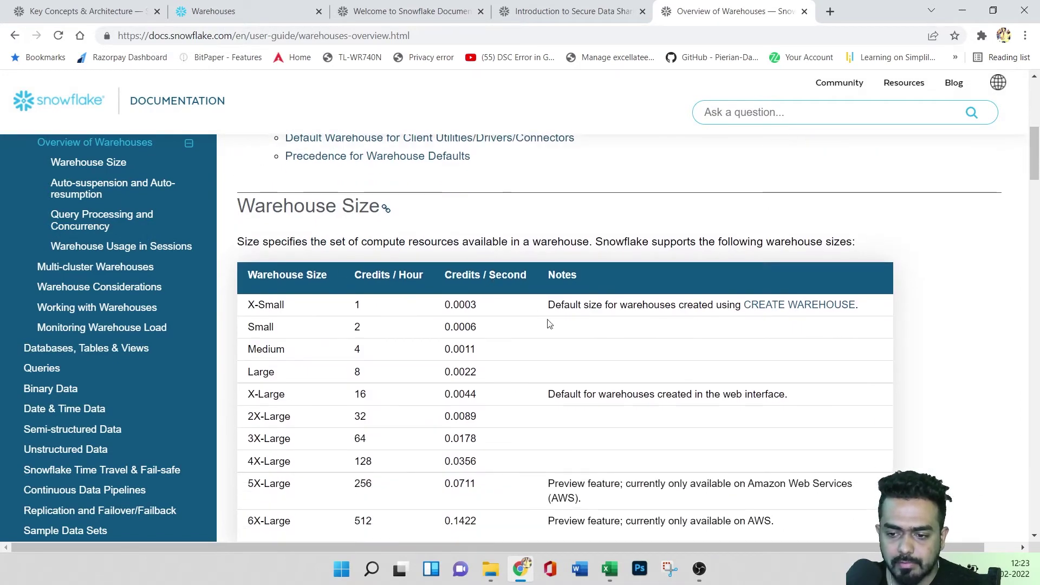
pyautogui.scroll(-1, 600, 334)
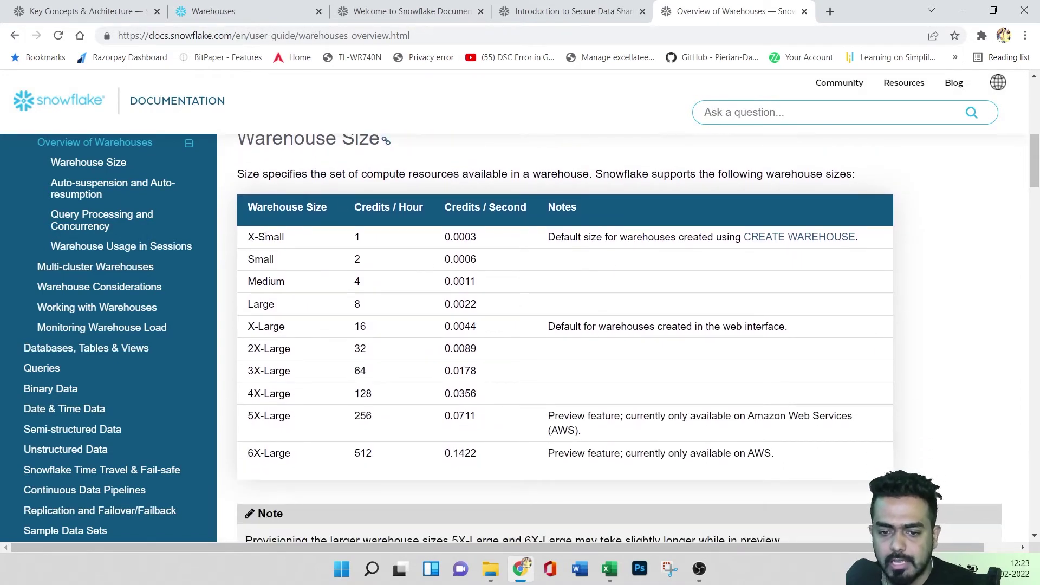
pyautogui.moveTo(245, 265); pyautogui.dragTo(293, 281)
pyautogui.click(253, 305)
pyautogui.doubleClick(253, 305)
pyautogui.moveTo(248, 327); pyautogui.dragTo(299, 352)
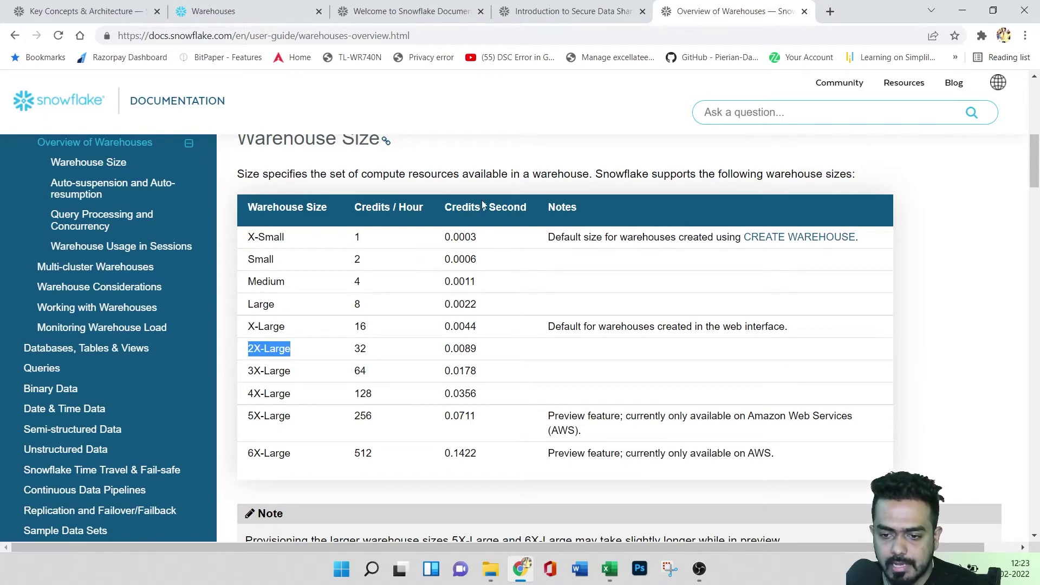
# - Scroll through the credit billing tables, then return to the console's Warehouses page
pyautogui.scroll(-5, 520, 394)
pyautogui.scroll(1, 536, 352)
pyautogui.scroll(-6, 488, 374)
pyautogui.scroll(-1, 447, 378)
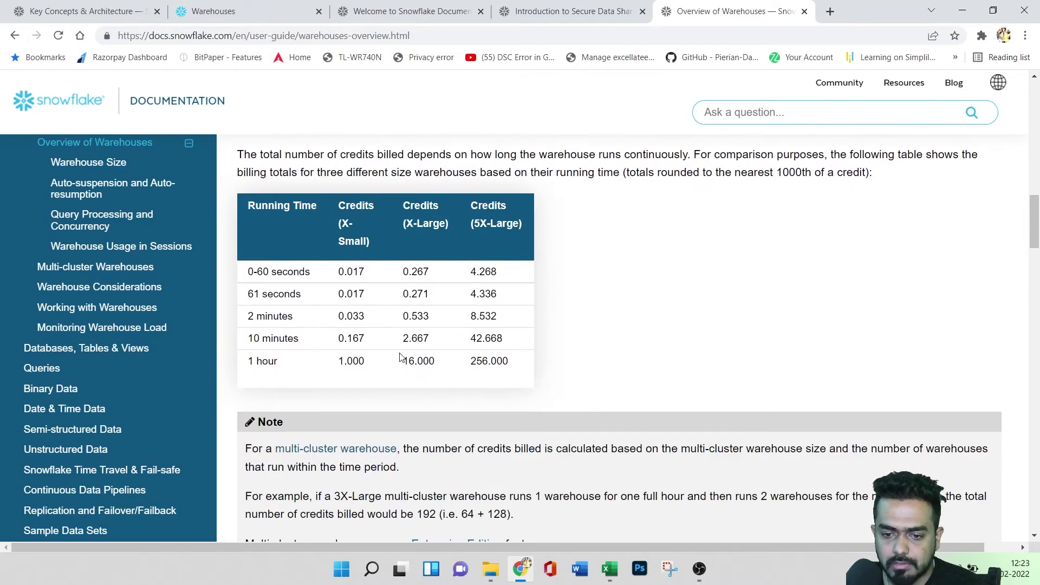
pyautogui.scroll(10, 413, 360)
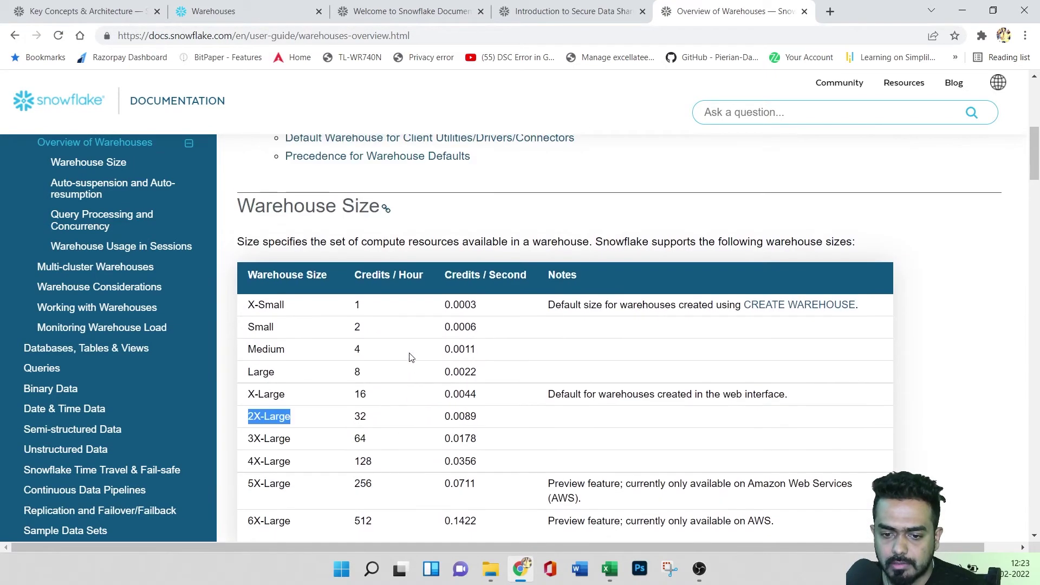
pyautogui.scroll(-3, 452, 352)
pyautogui.click(234, 10)
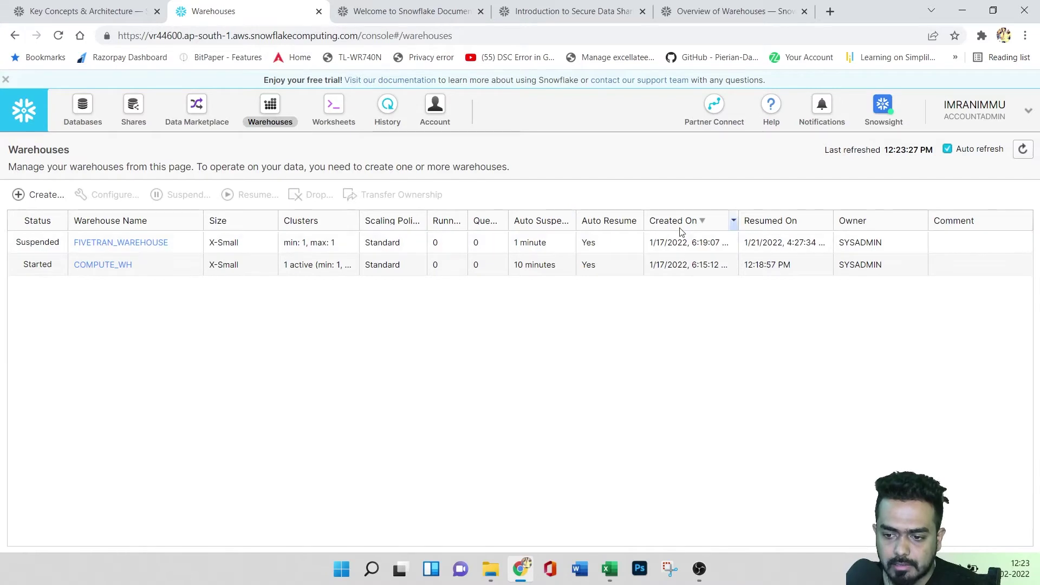
pyautogui.click(105, 242)
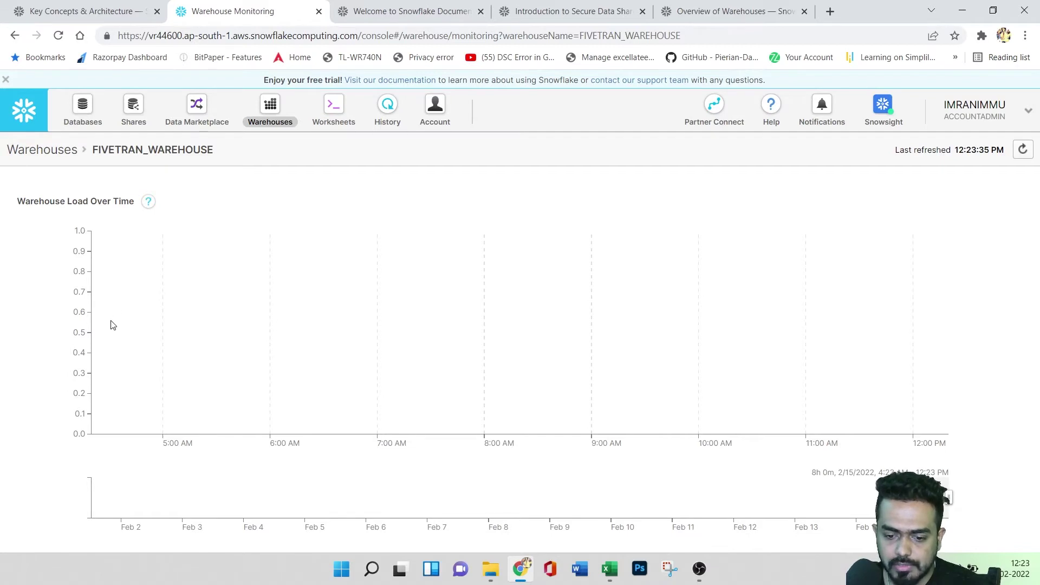
pyautogui.moveTo(149, 211)
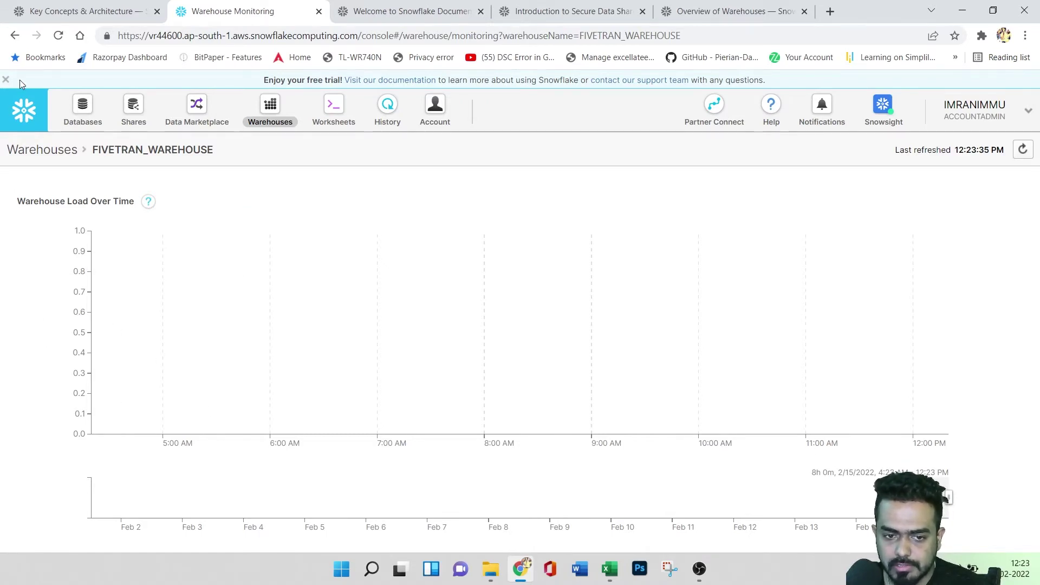
pyautogui.click(15, 35)
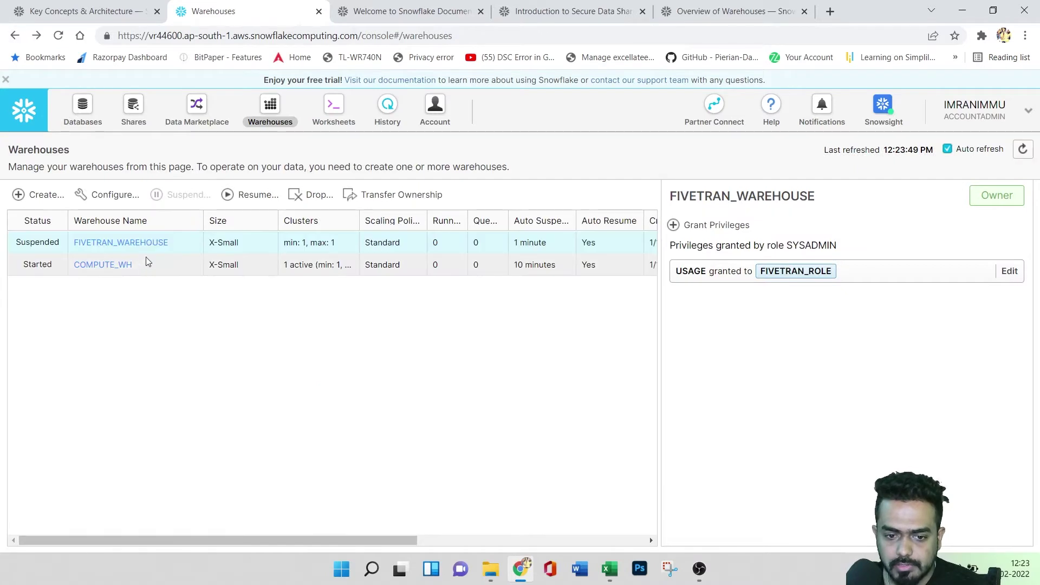
pyautogui.click(111, 265)
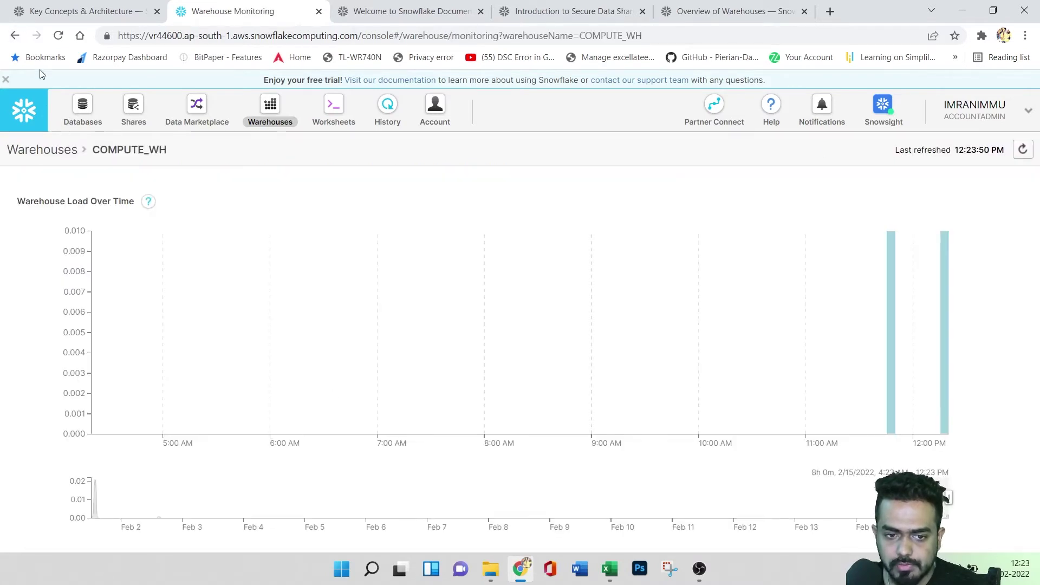
pyautogui.click(15, 35)
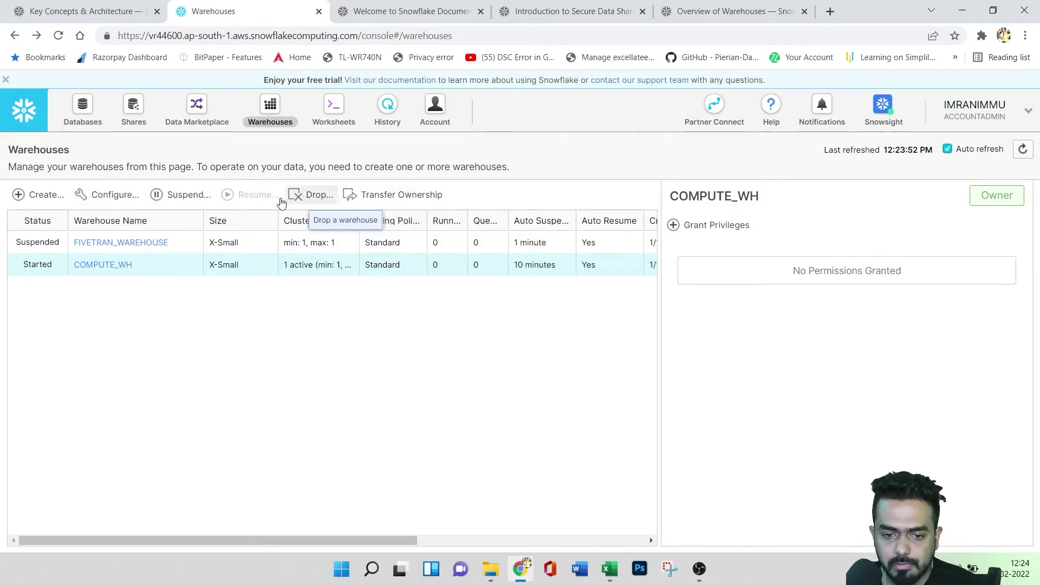
# - Draft warehouse demo123 at 4X-Large, keeping 1 minimum cluster, Standard scaling, 10-minute auto-suspend
pyautogui.click(34, 200)
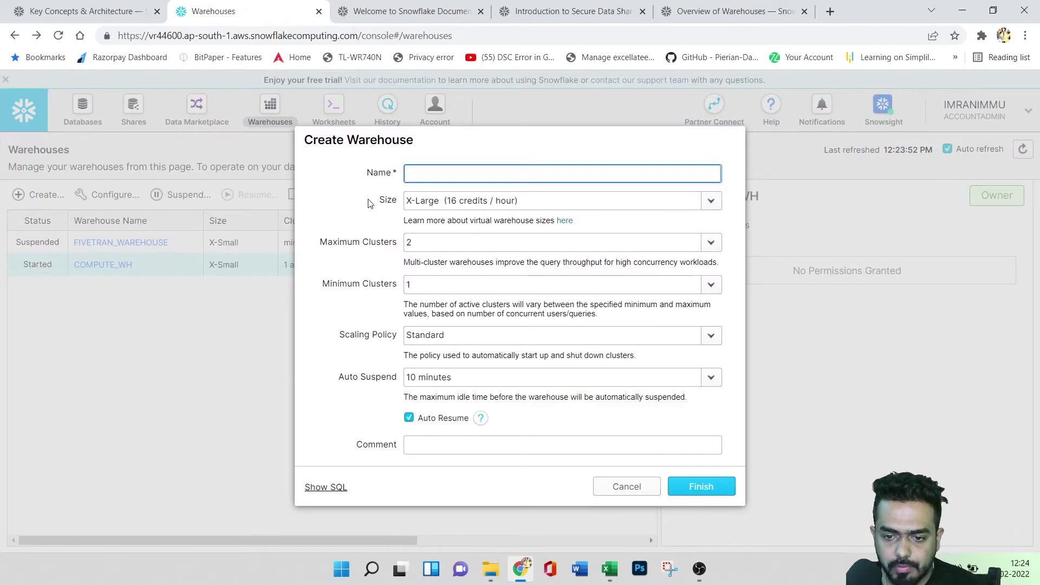
pyautogui.write('demo123')
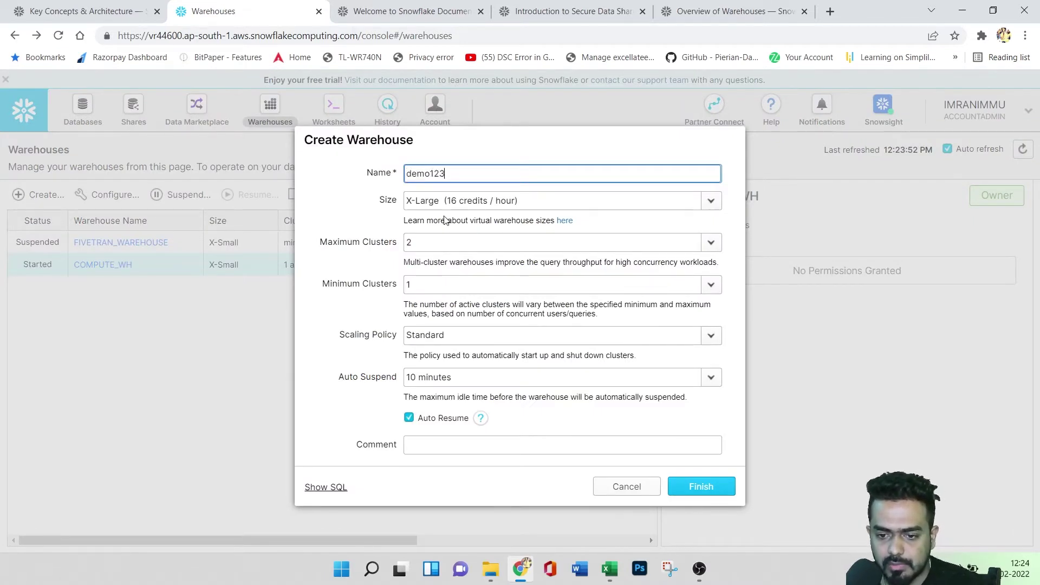
pyautogui.click(461, 201)
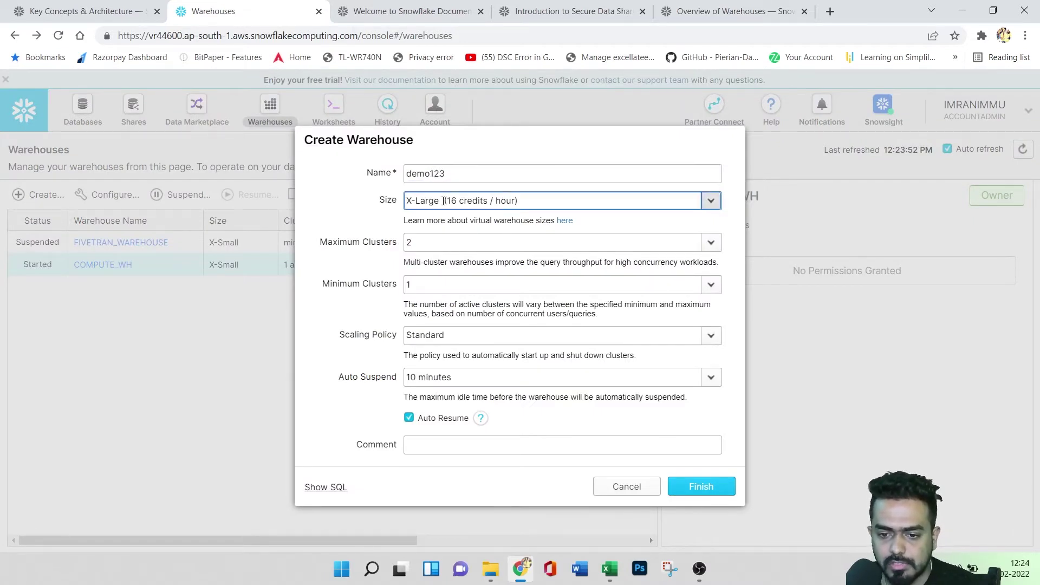
pyautogui.click(453, 352)
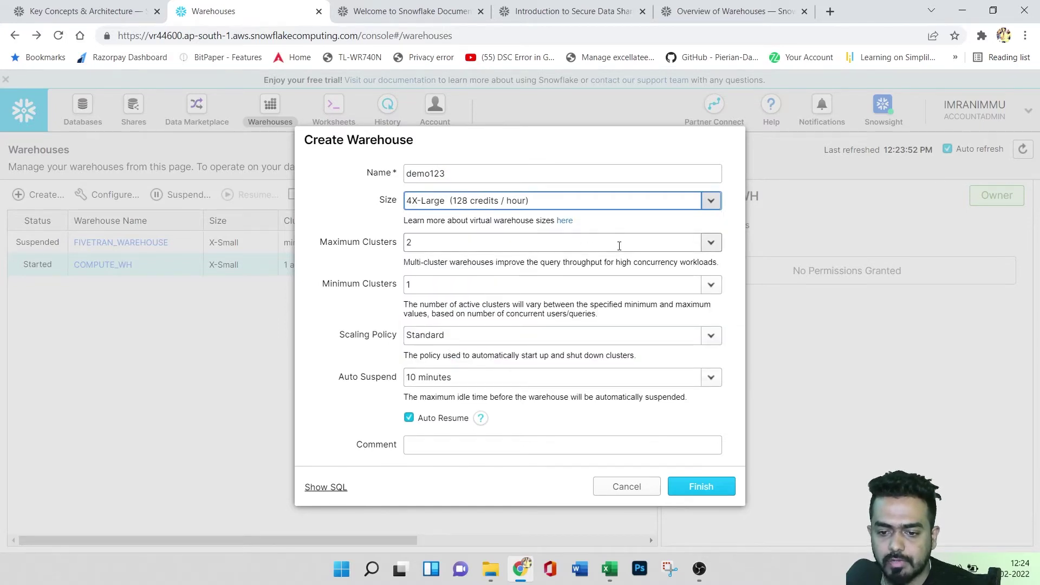
pyautogui.click(495, 282)
pyautogui.click(355, 317)
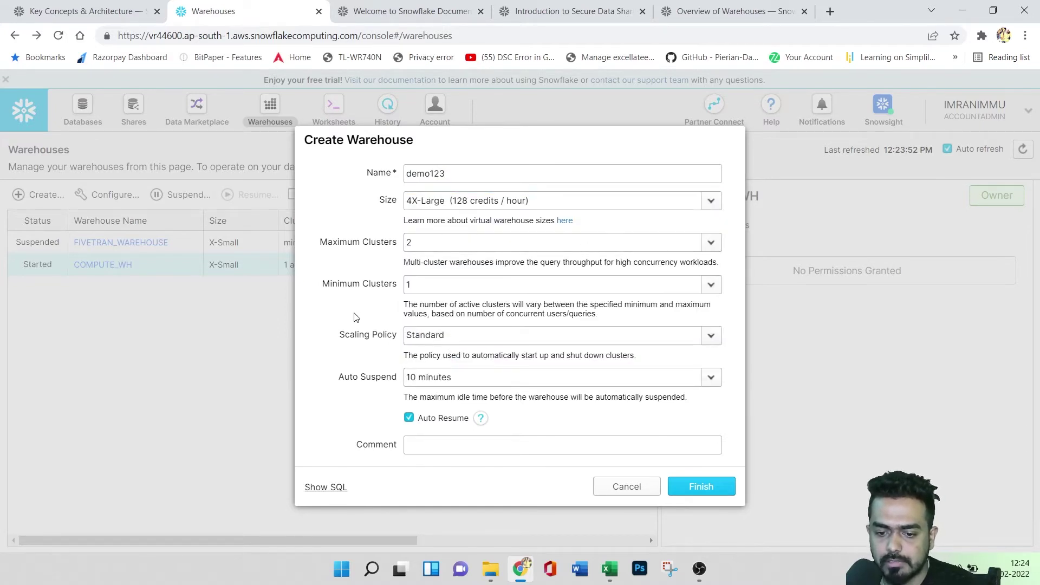
pyautogui.click(441, 335)
pyautogui.click(323, 322)
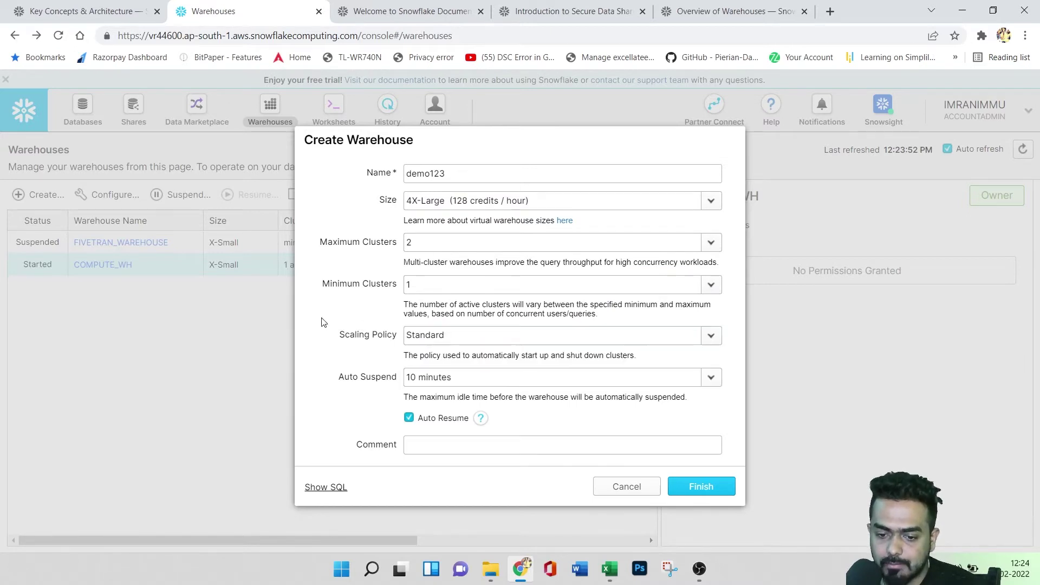
pyautogui.click(493, 379)
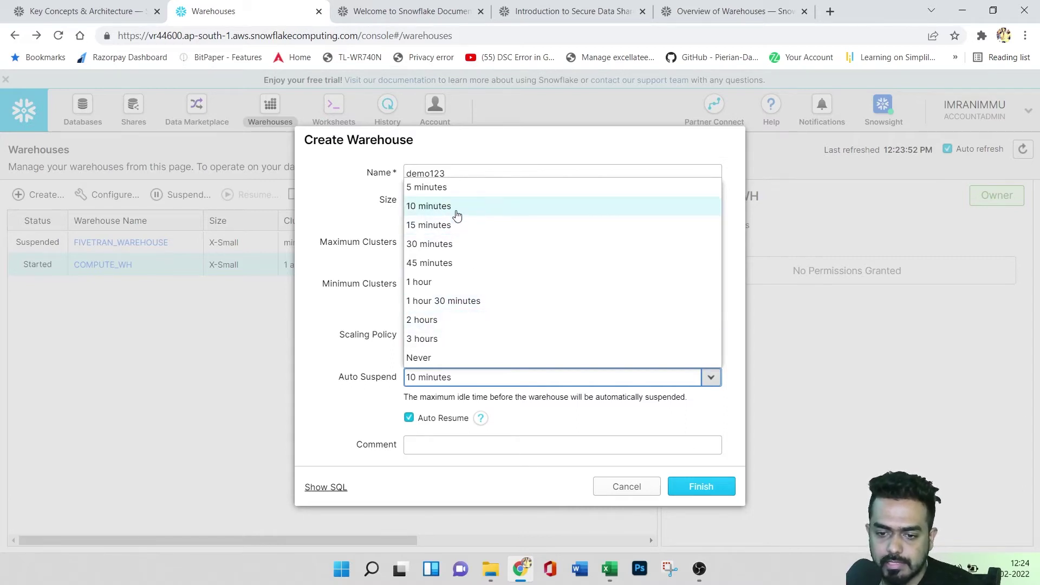
pyautogui.click(345, 343)
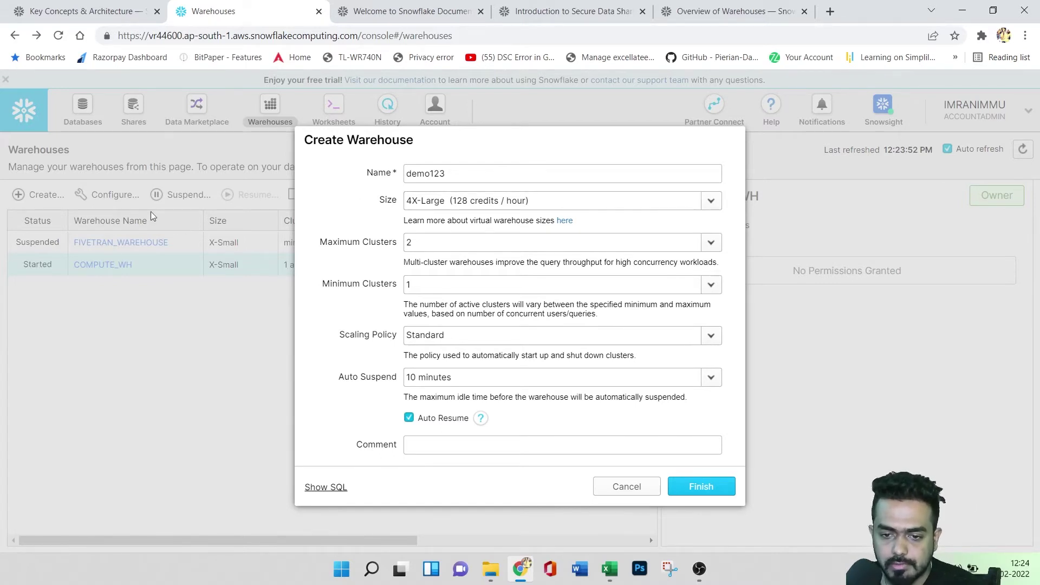
# - Cancel the demo123 warehouse, then view FIVETRAN_WAREHOUSE and COMPUTE_WH details
pyautogui.click(609, 486)
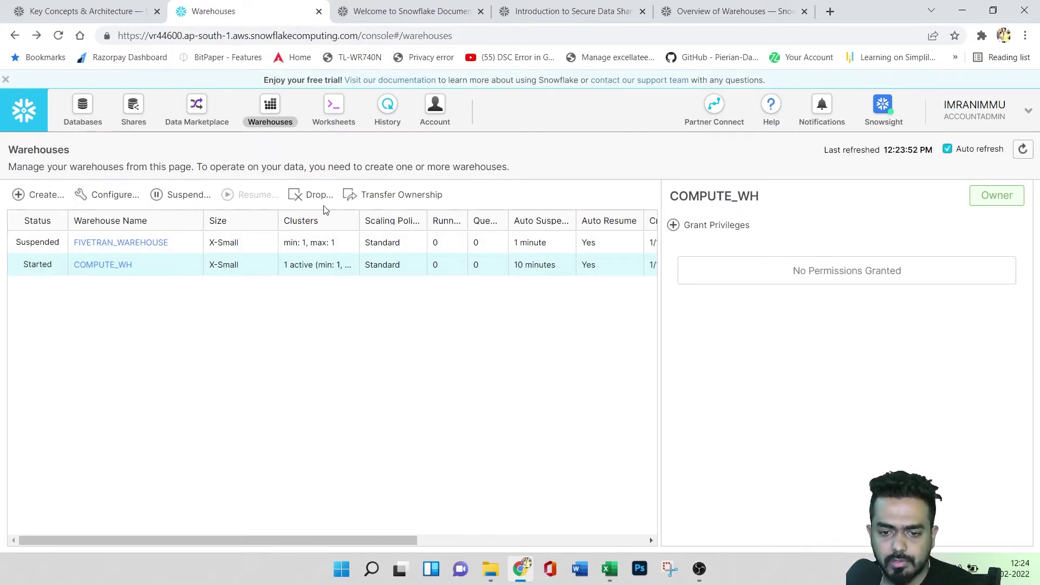
pyautogui.click(241, 250)
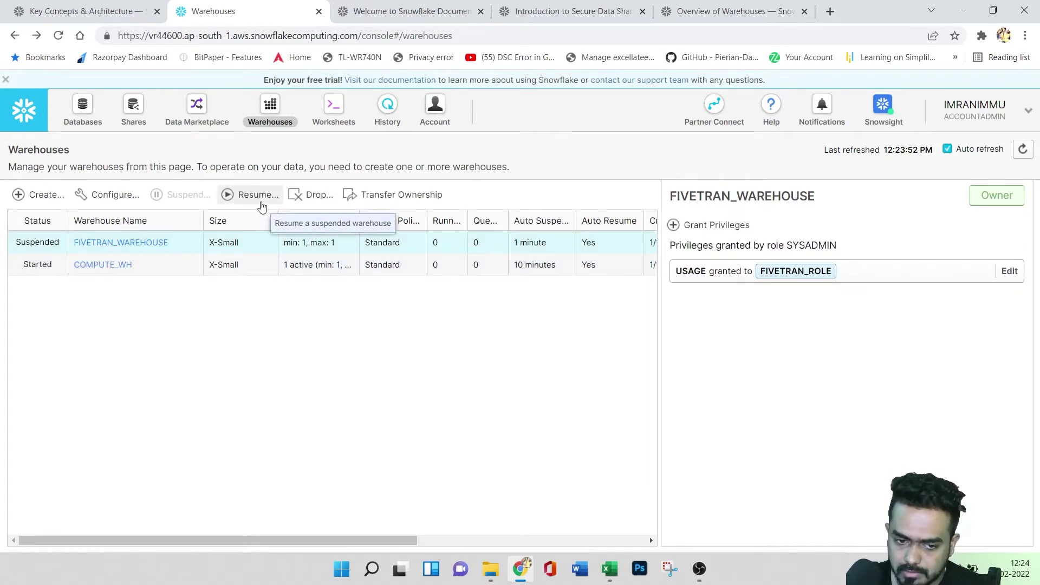
pyautogui.click(180, 276)
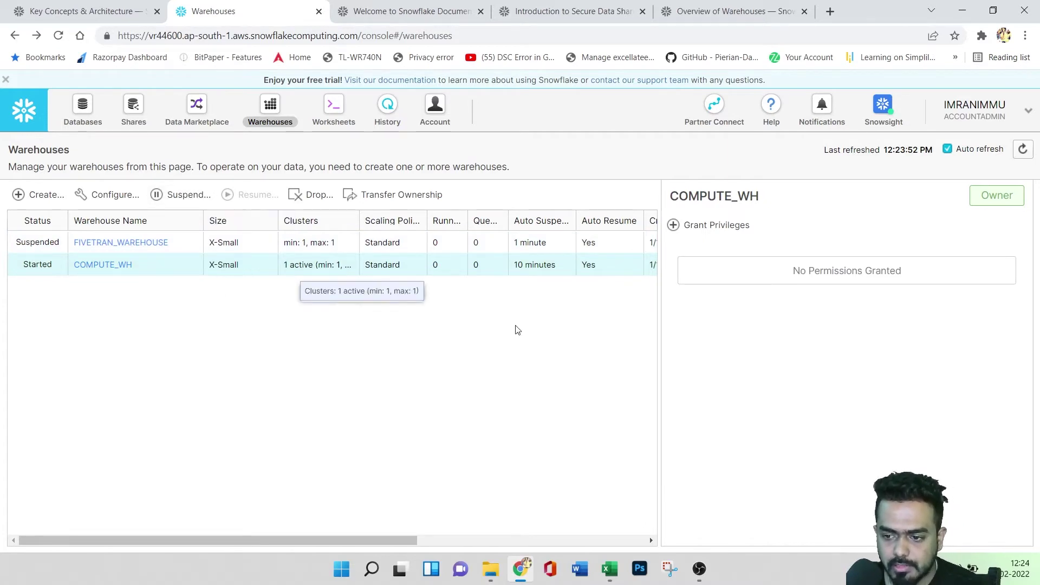
pyautogui.moveTo(17, 150); pyautogui.dragTo(9, 150)
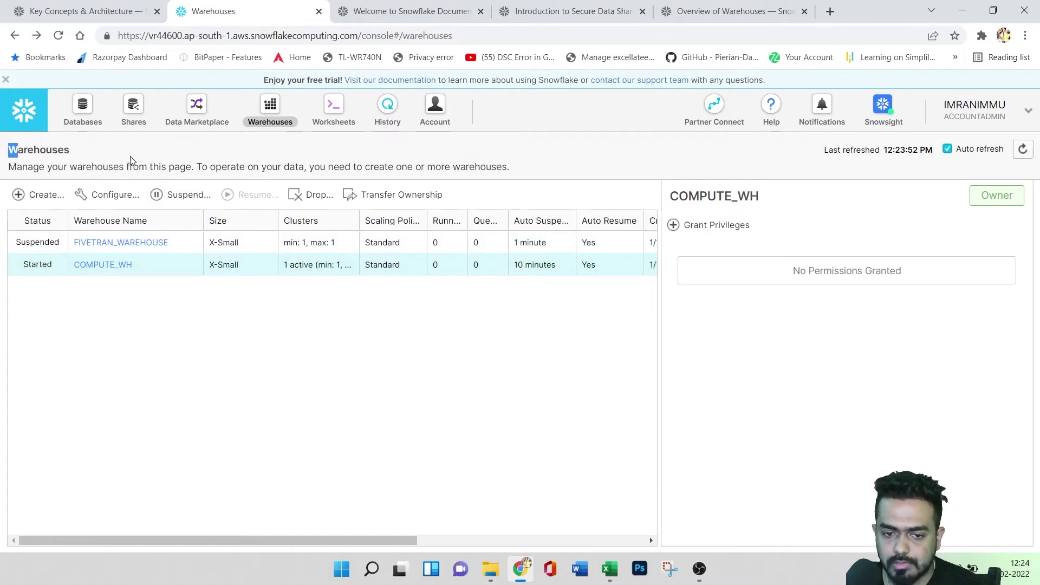
pyautogui.moveTo(87, 168); pyautogui.dragTo(193, 168)
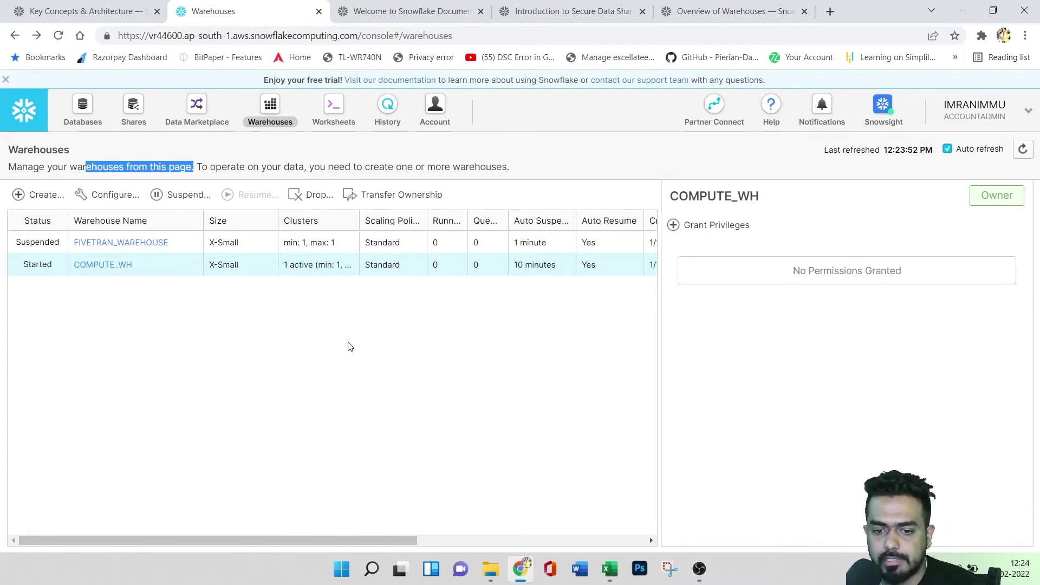
pyautogui.click(308, 180)
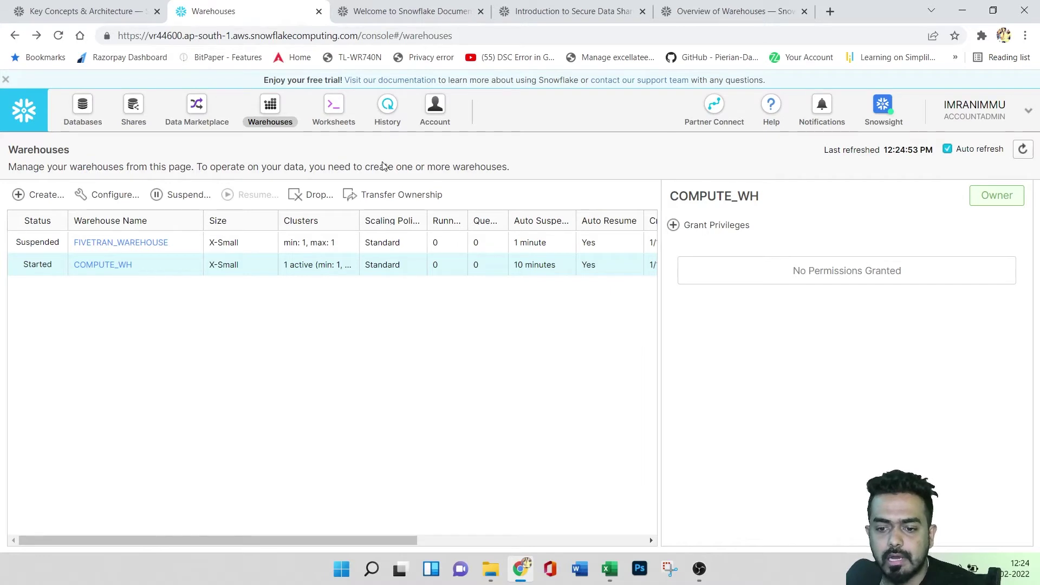
# - In the worksheet, expand SNOWFLAKE_SAMPLE_DATA > TPCH_SF1 and preview the CUSTOMER table
pyautogui.click(332, 110)
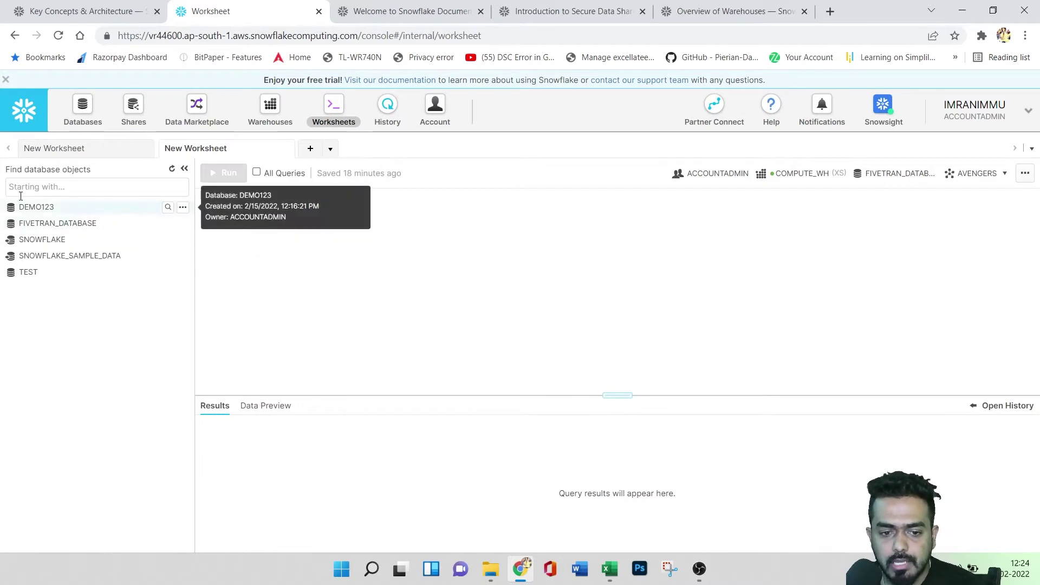
pyautogui.click(69, 187)
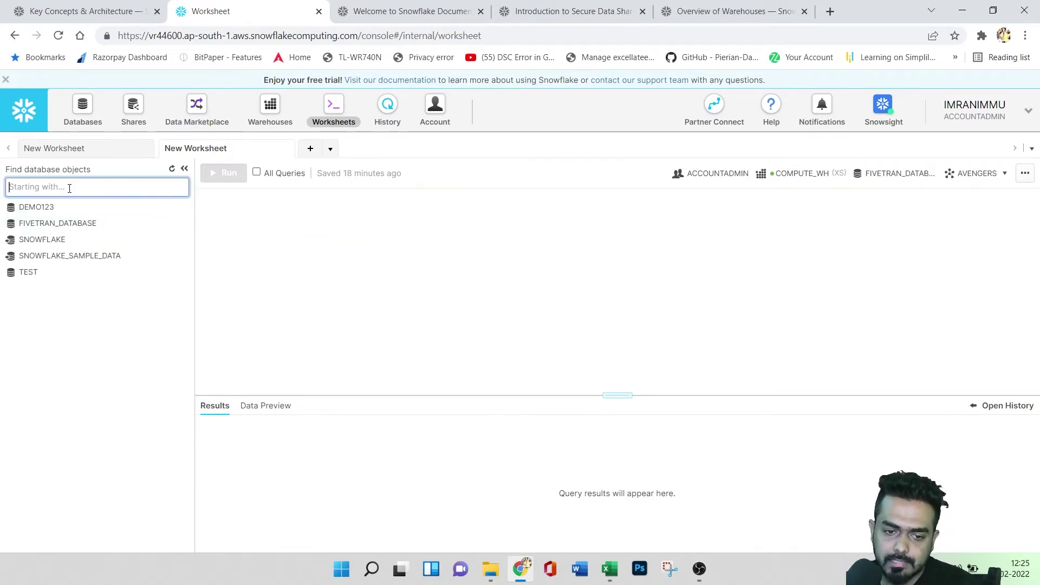
pyautogui.click(71, 257)
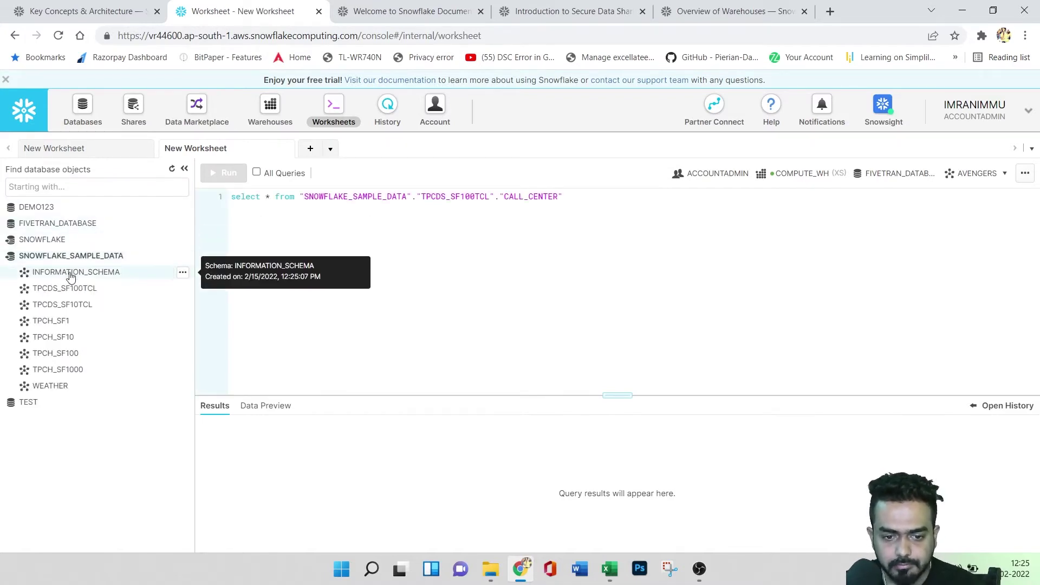
pyautogui.click(63, 323)
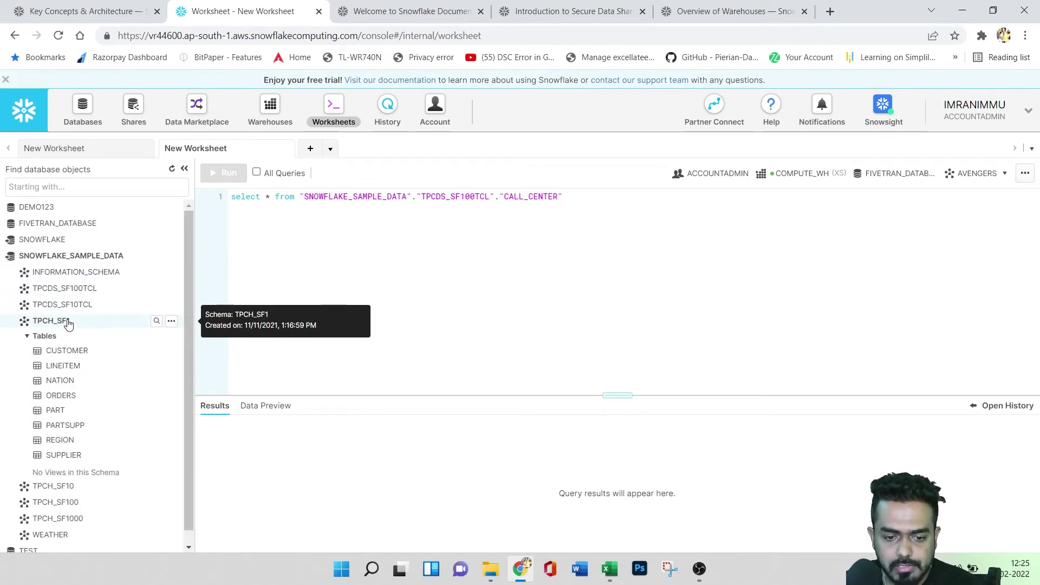
pyautogui.click(75, 353)
pyautogui.click(139, 389)
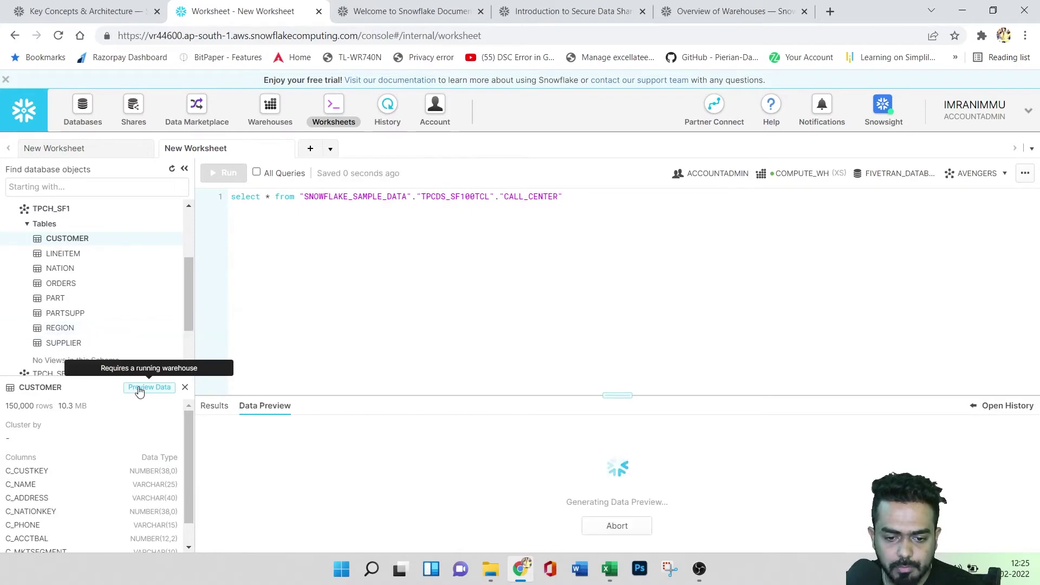
# - Enlarge the results area, reload the CUSTOMER preview showing data rows, and open its actions menu
pyautogui.moveTo(615, 395); pyautogui.dragTo(578, 245)
pyautogui.scroll(-7, 566, 390)
pyautogui.scroll(7, 564, 399)
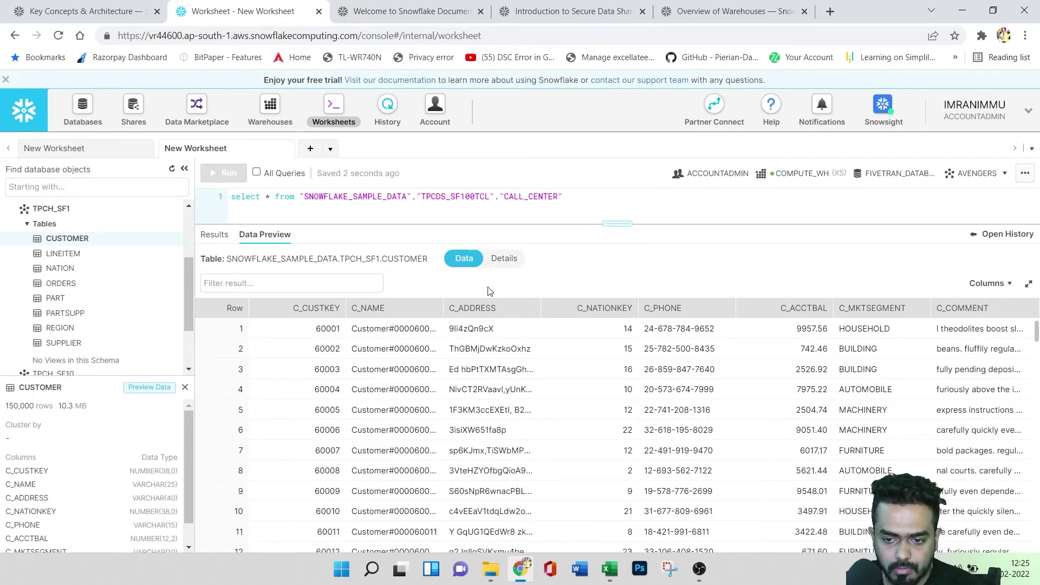
pyautogui.click(506, 264)
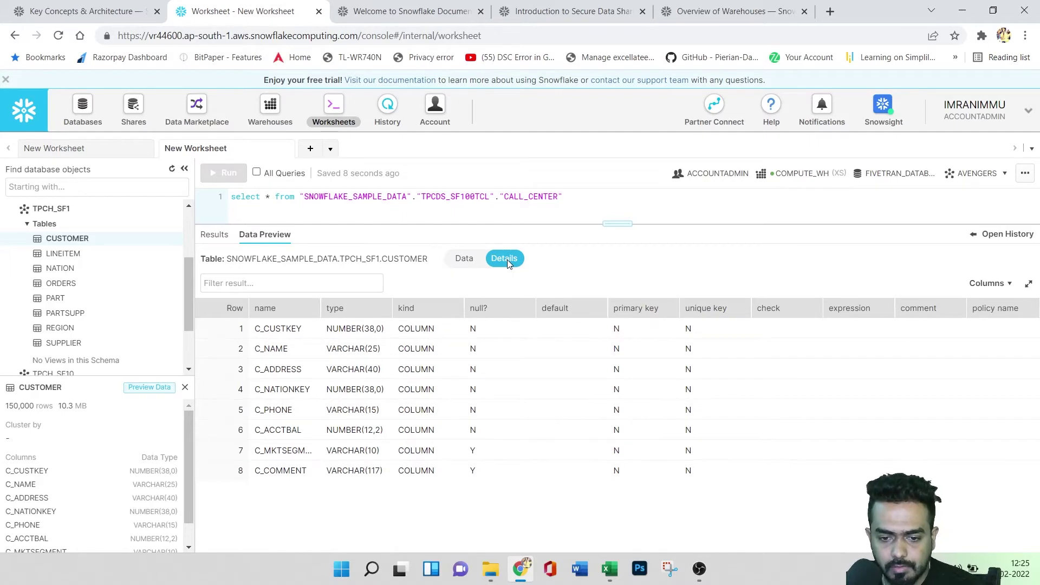
pyautogui.click(464, 258)
pyautogui.scroll(-2, 325, 347)
pyautogui.scroll(2, 176, 357)
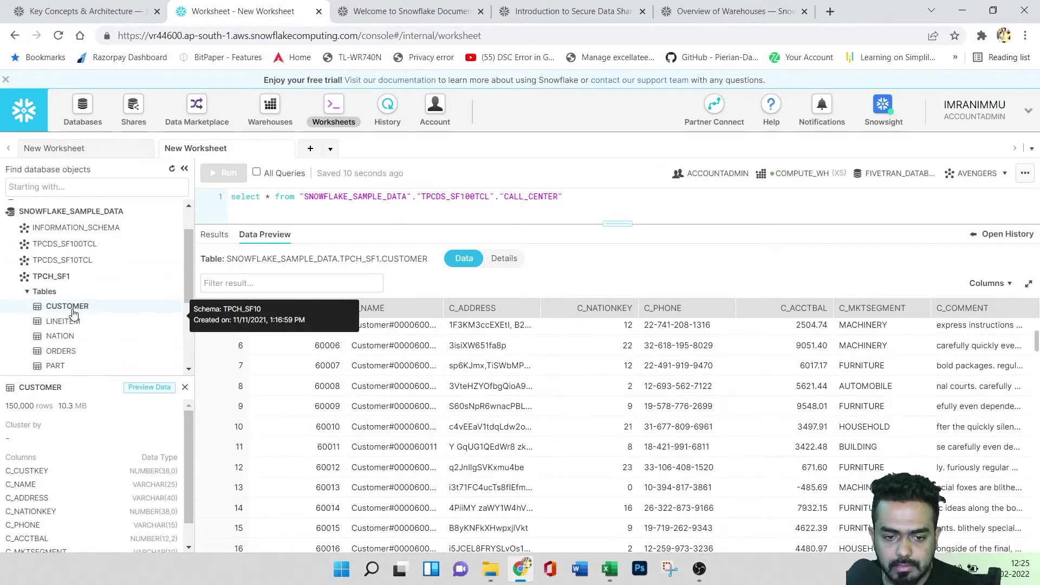
pyautogui.click(171, 307)
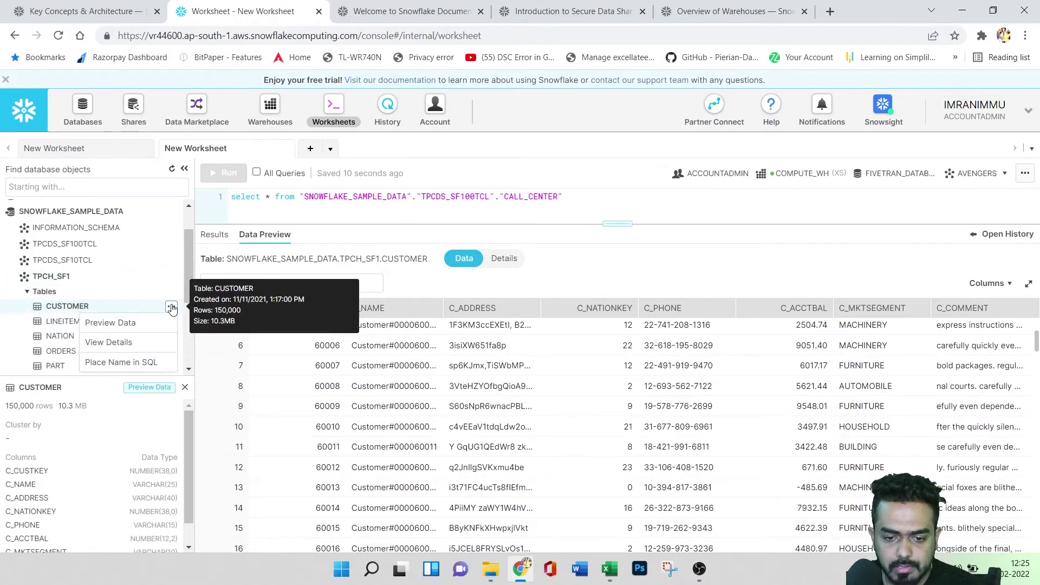
# - Run 'select * from' on the CUSTOMER table and inspect the failed query's SQL text
pyautogui.click(128, 367)
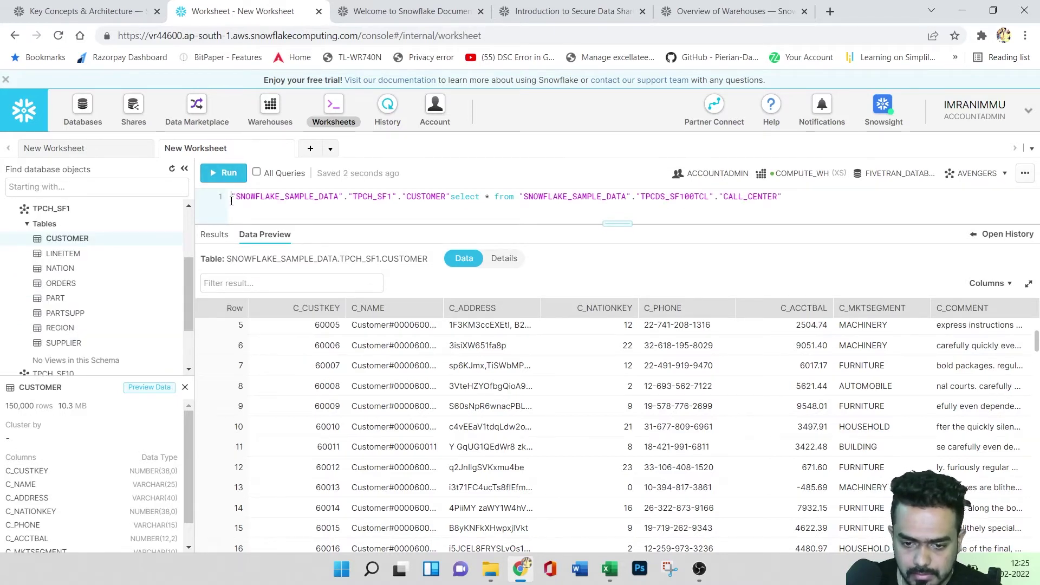
pyautogui.write('select * from')
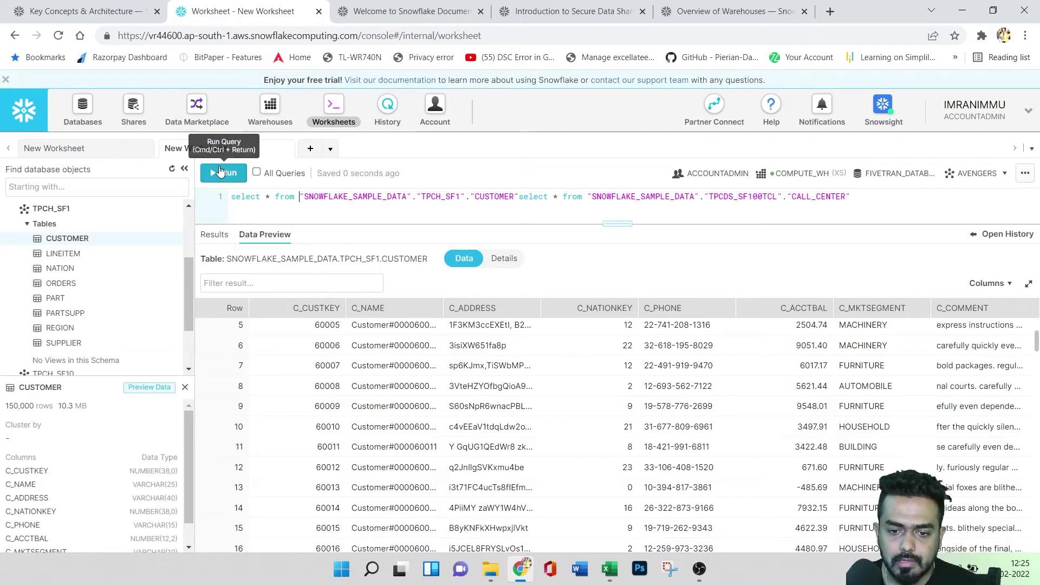
pyautogui.click(220, 172)
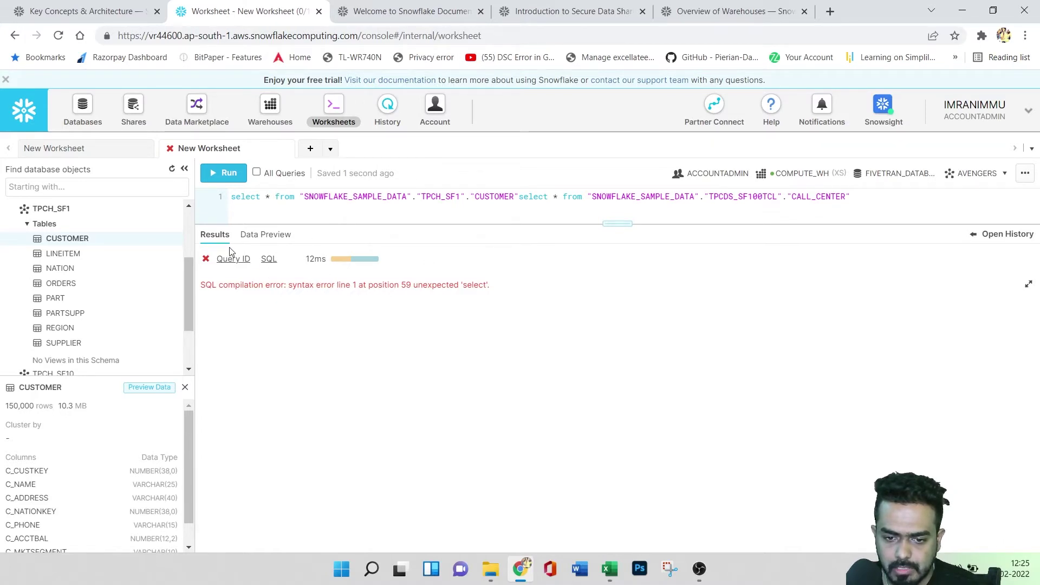
pyautogui.moveTo(621, 223); pyautogui.dragTo(621, 344)
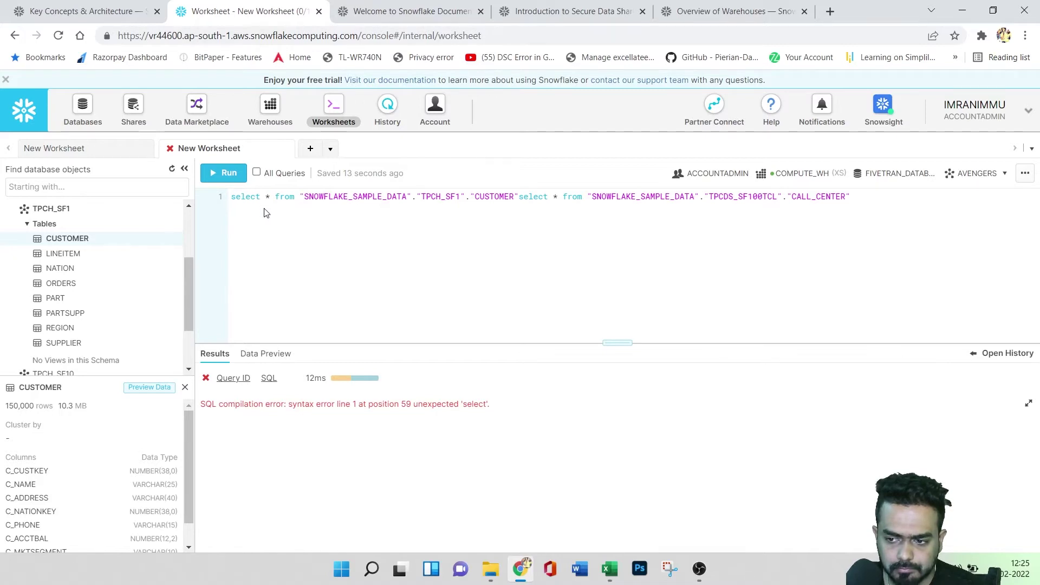
pyautogui.click(259, 355)
pyautogui.click(230, 355)
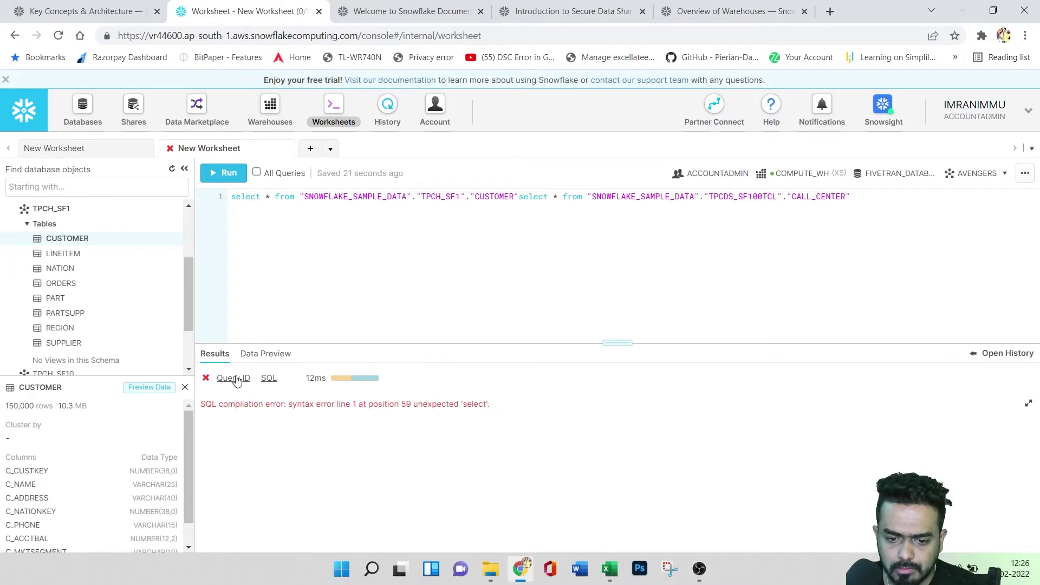
pyautogui.moveTo(237, 381)
pyautogui.click(268, 378)
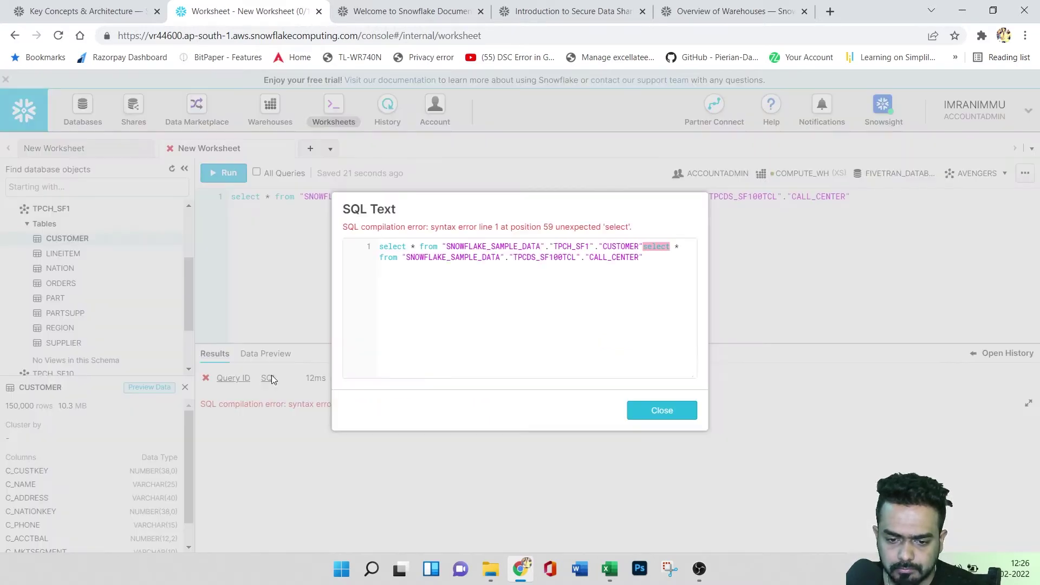
pyautogui.click(648, 411)
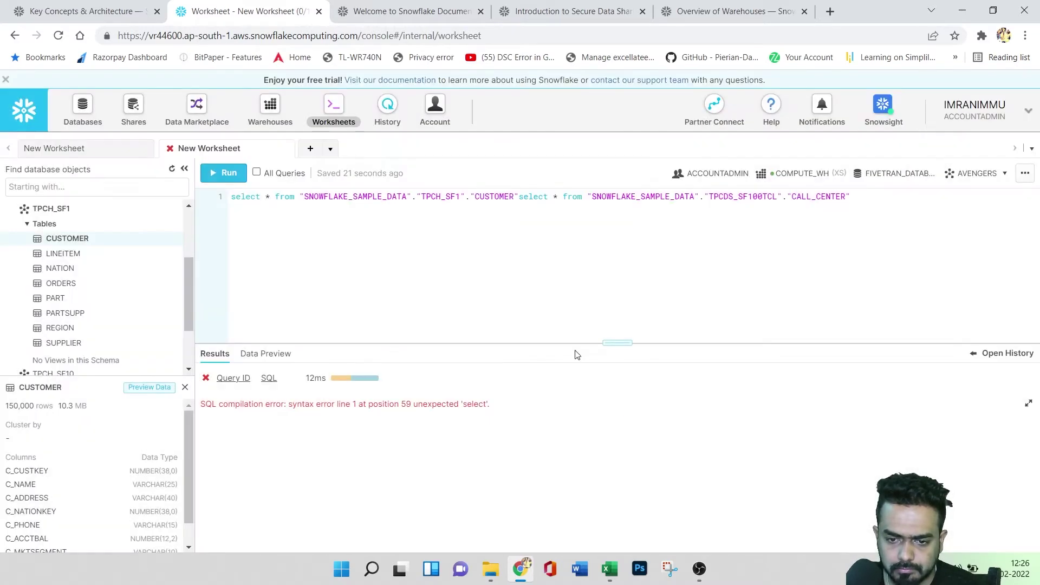
# - Insert the REGION table's full name into the query and run it again
pyautogui.click(88, 151)
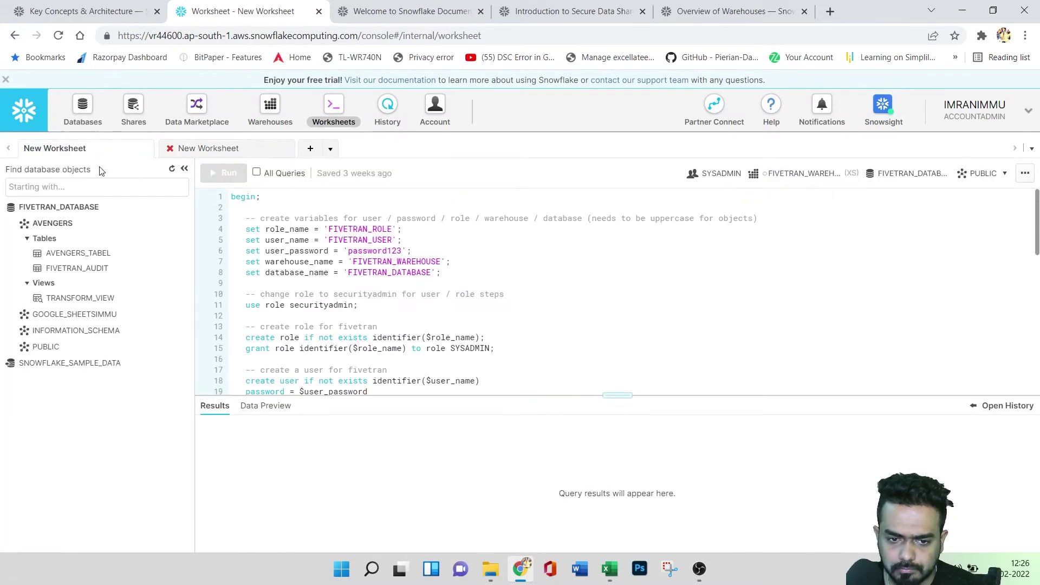
pyautogui.click(209, 148)
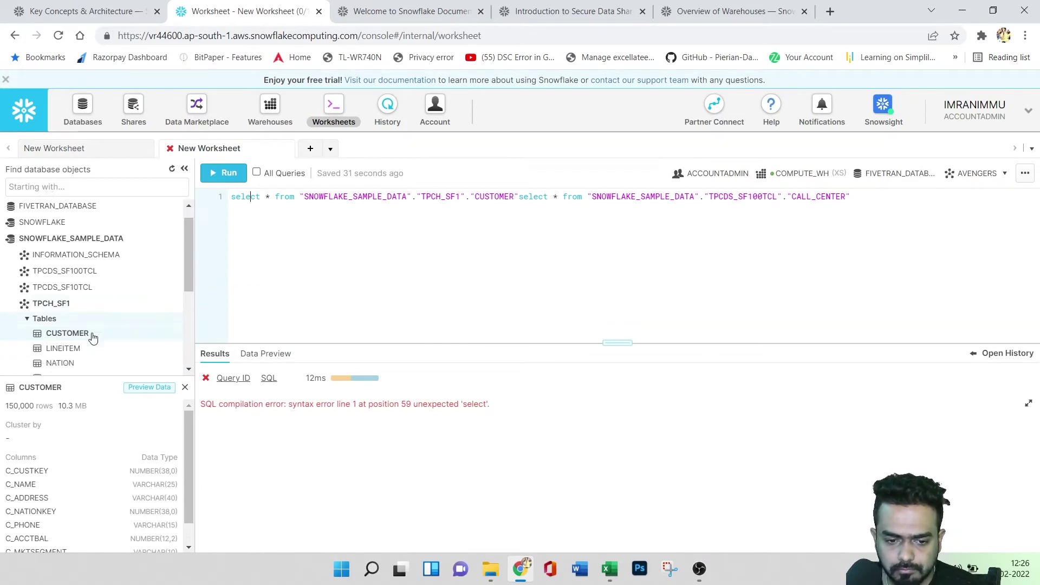
pyautogui.scroll(-3, 84, 325)
pyautogui.click(79, 306)
pyautogui.scroll(-1, 146, 309)
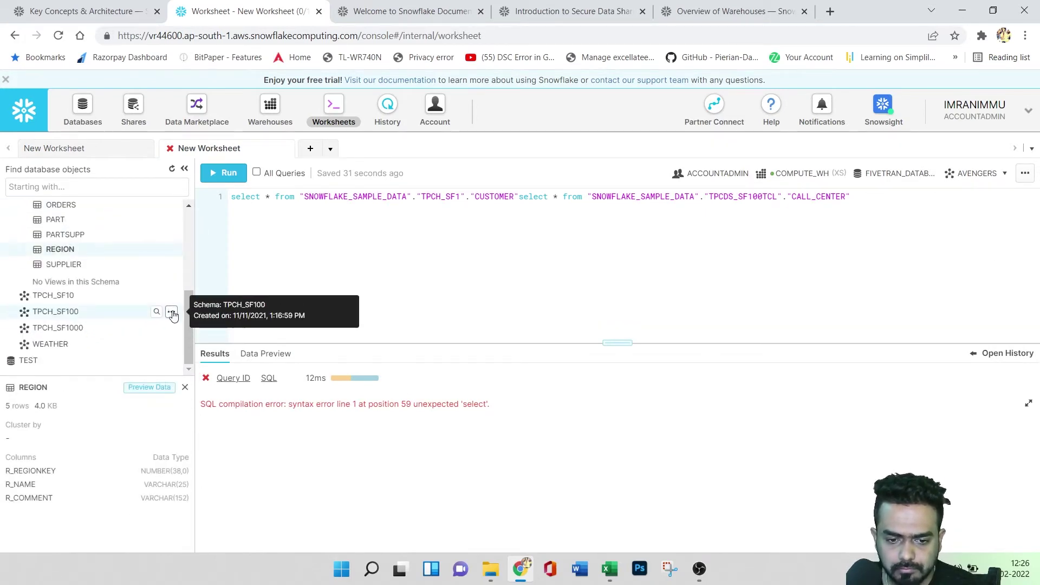
pyautogui.click(171, 250)
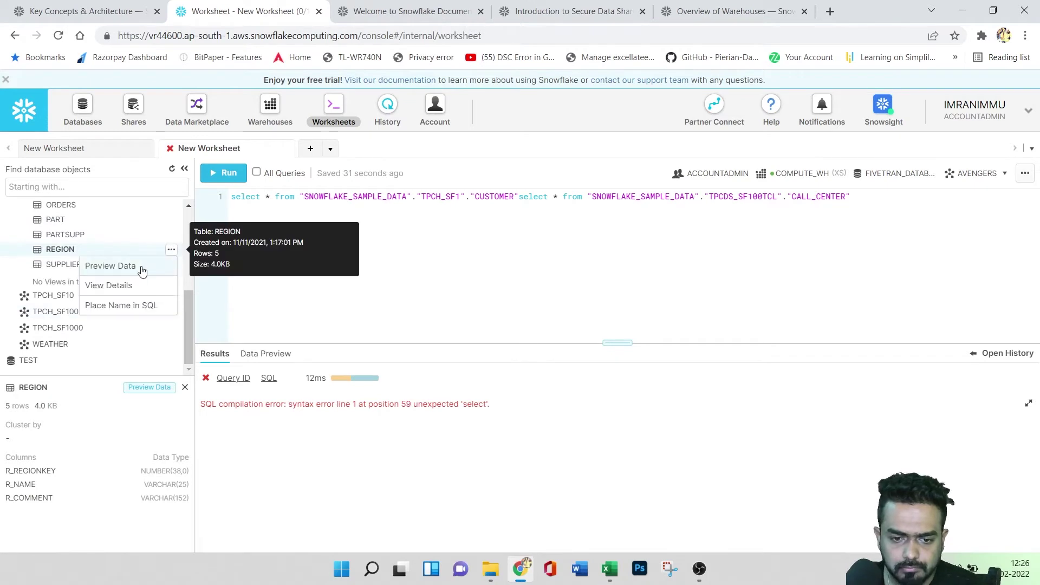
pyautogui.click(133, 305)
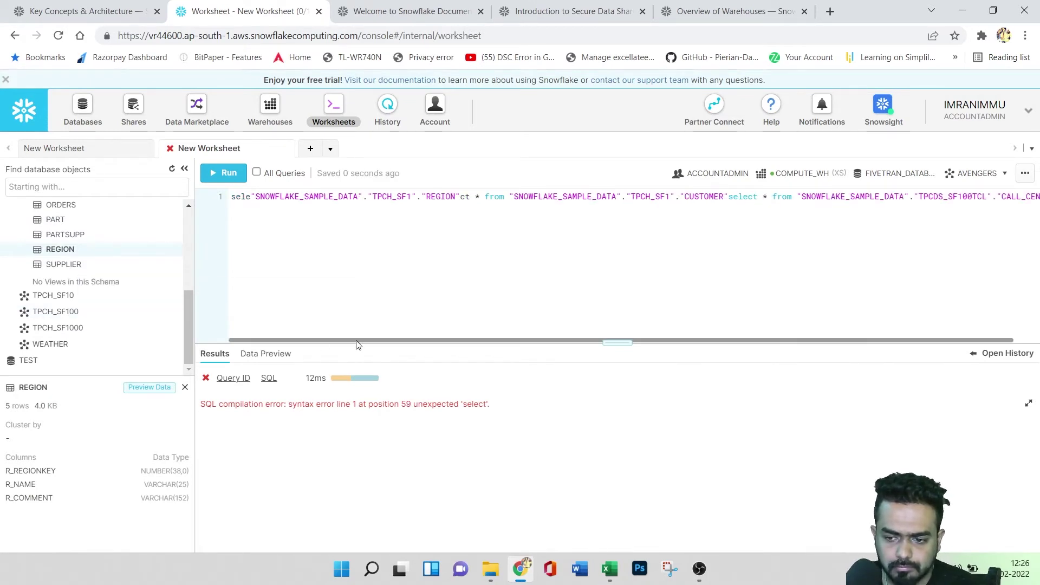
pyautogui.click(230, 178)
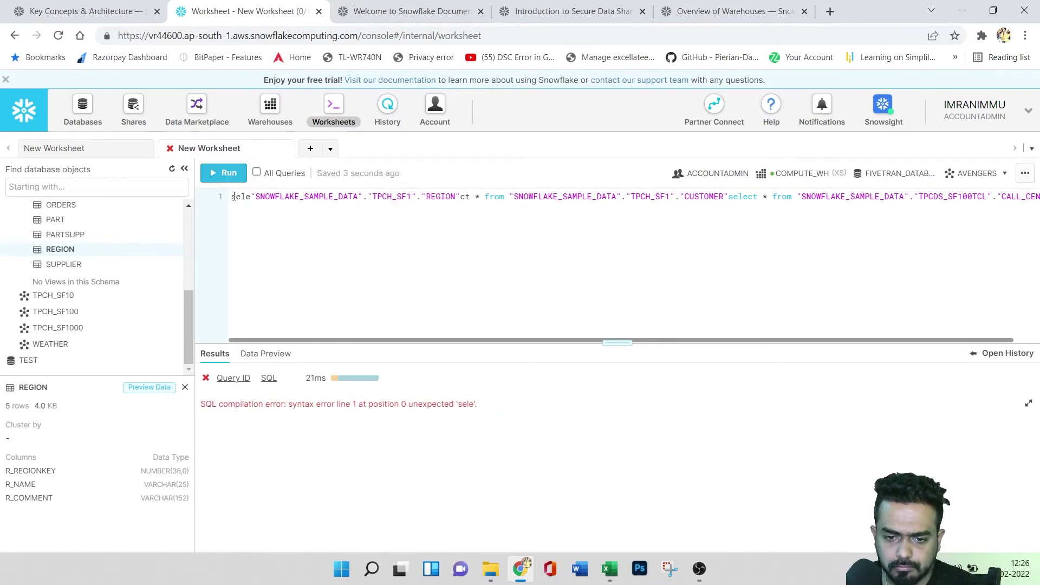
# - Retype 'select * from' on one line, rerun the query, then open a new worksheet
pyautogui.write('select ')
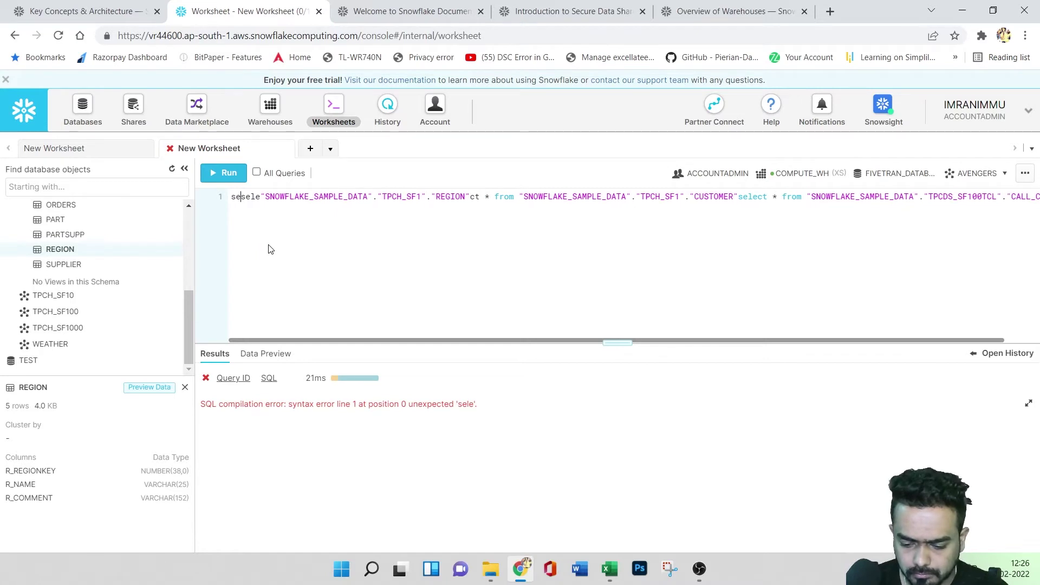
pyautogui.write('* from')
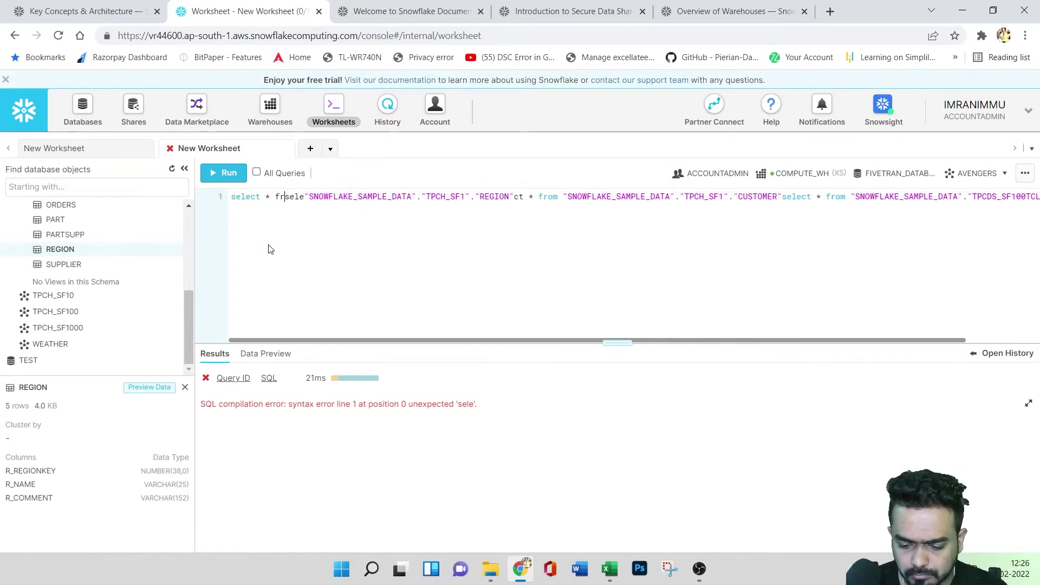
pyautogui.press('Return')
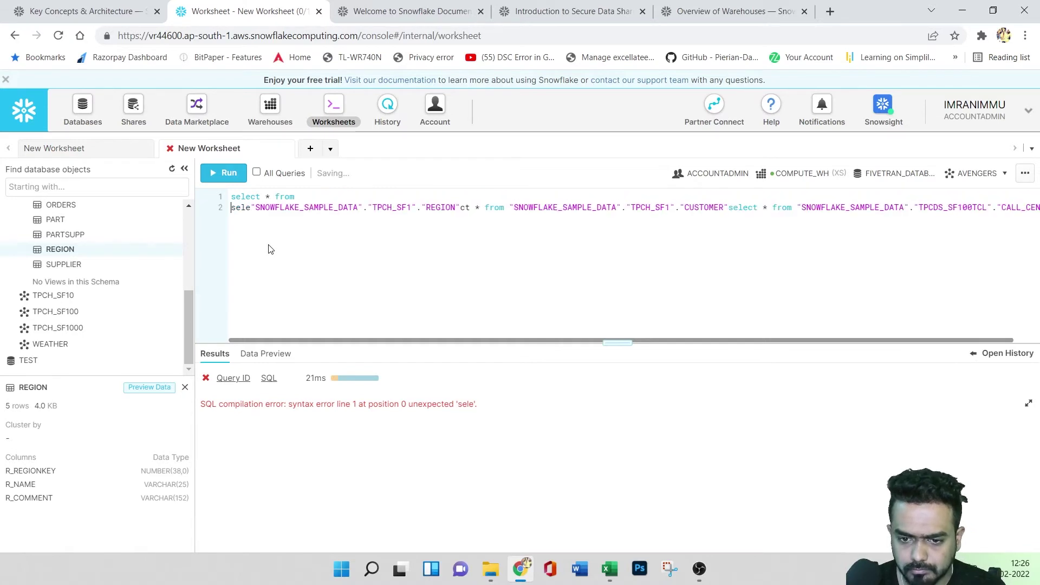
pyautogui.press('BackSpace')
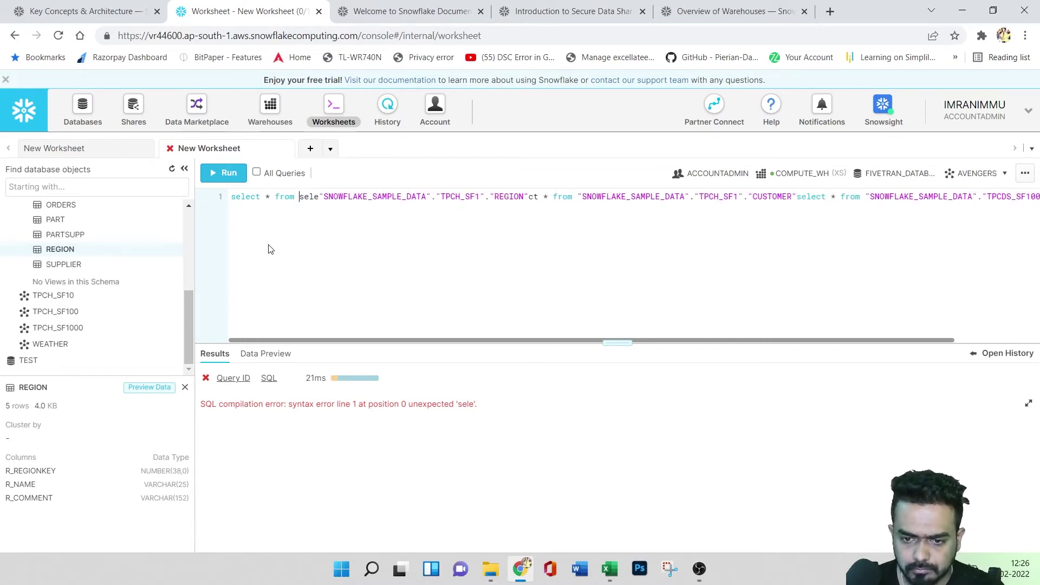
pyautogui.click(223, 173)
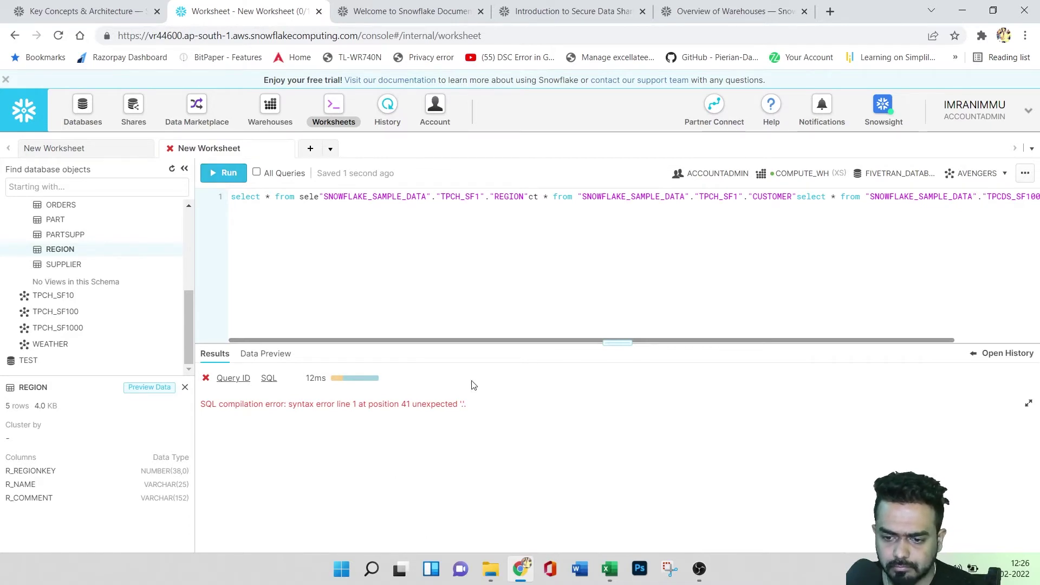
pyautogui.moveTo(457, 342); pyautogui.dragTo(469, 339)
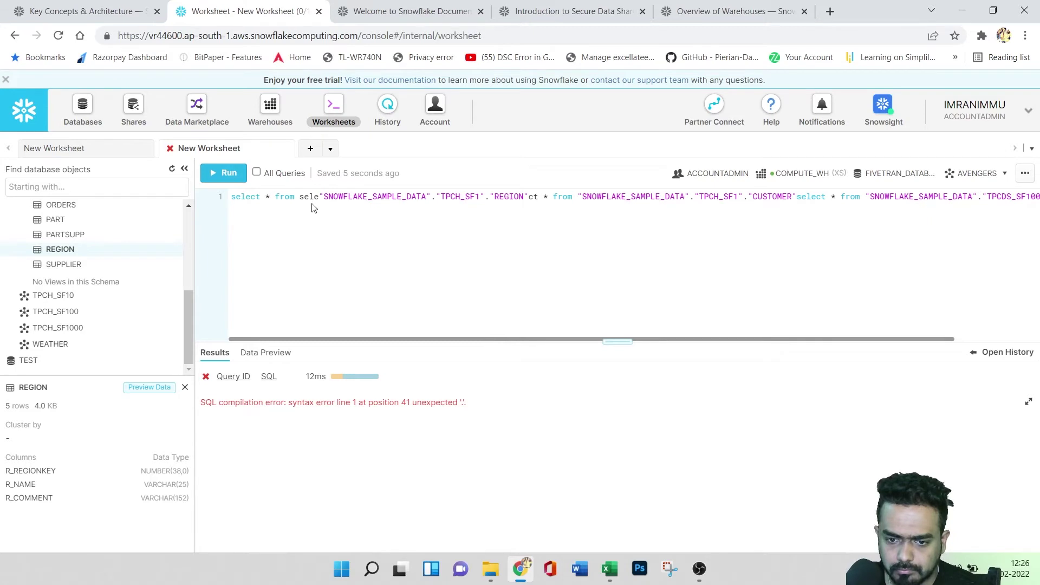
pyautogui.click(310, 149)
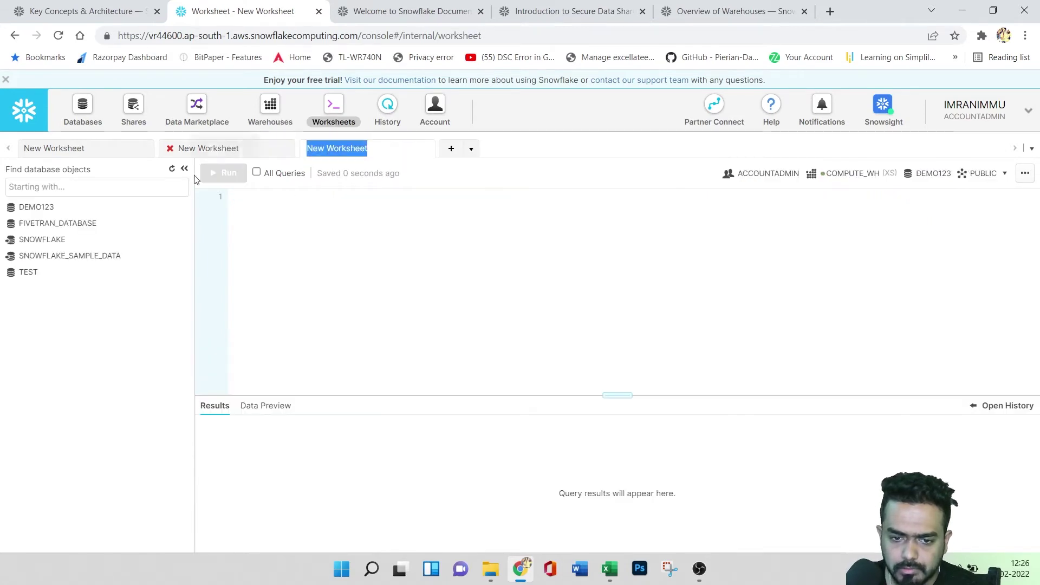
# - Run 'select current_database();' in the new worksheet, returning a single row: DEMO123
pyautogui.click(267, 196)
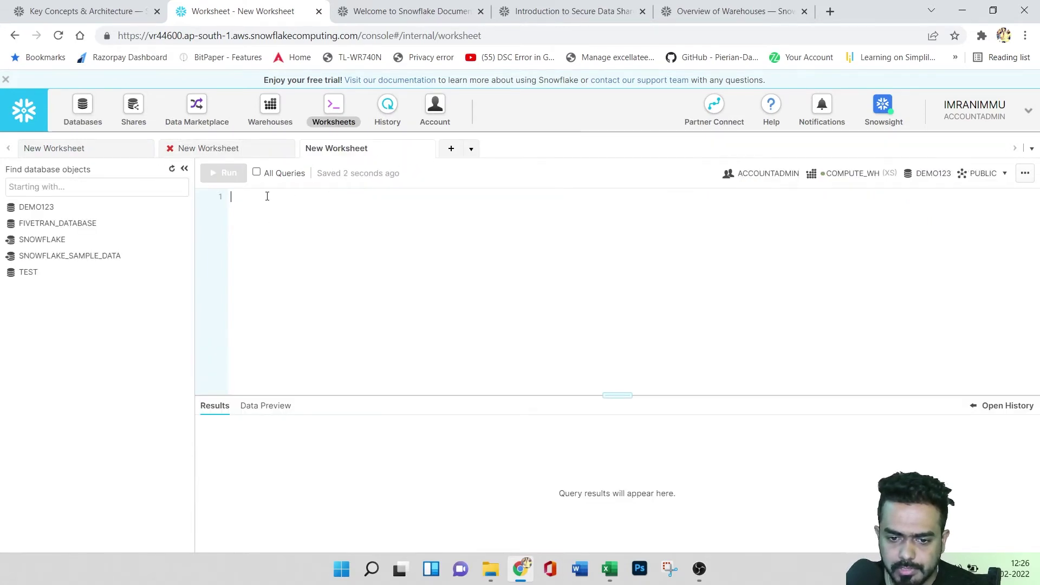
pyautogui.write('sel')
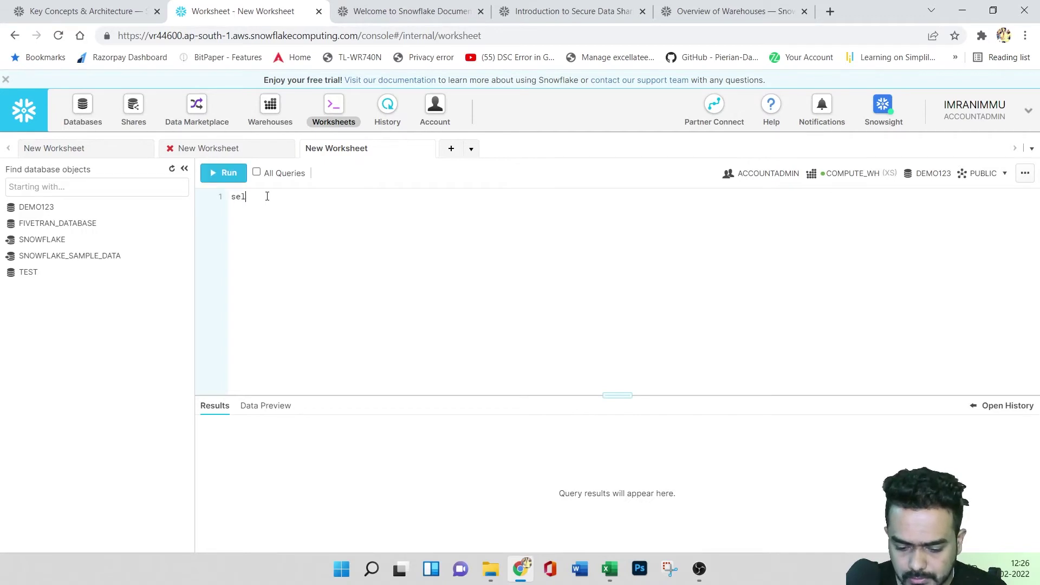
pyautogui.write('ect current')
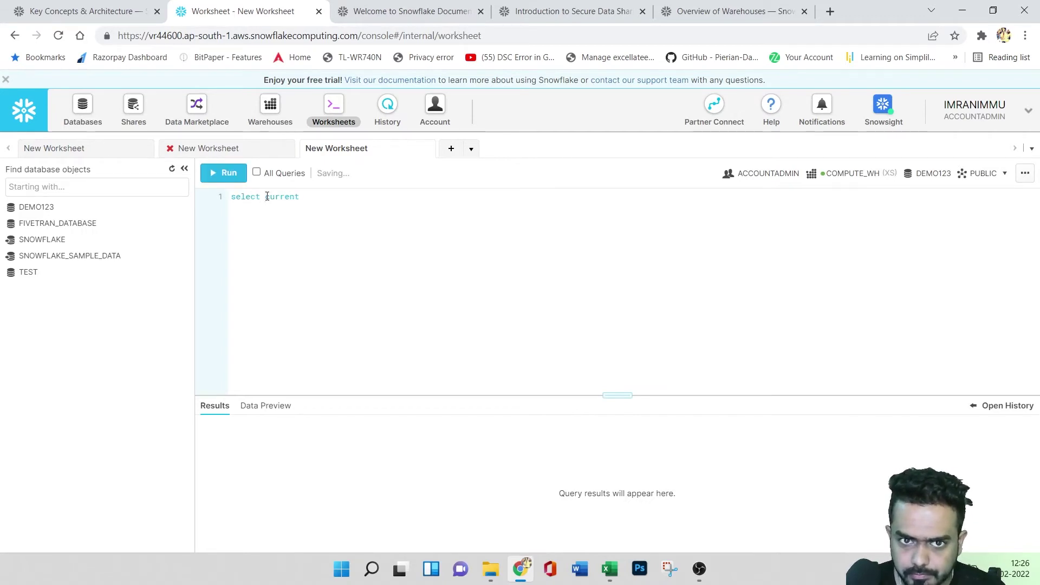
pyautogui.write('_data')
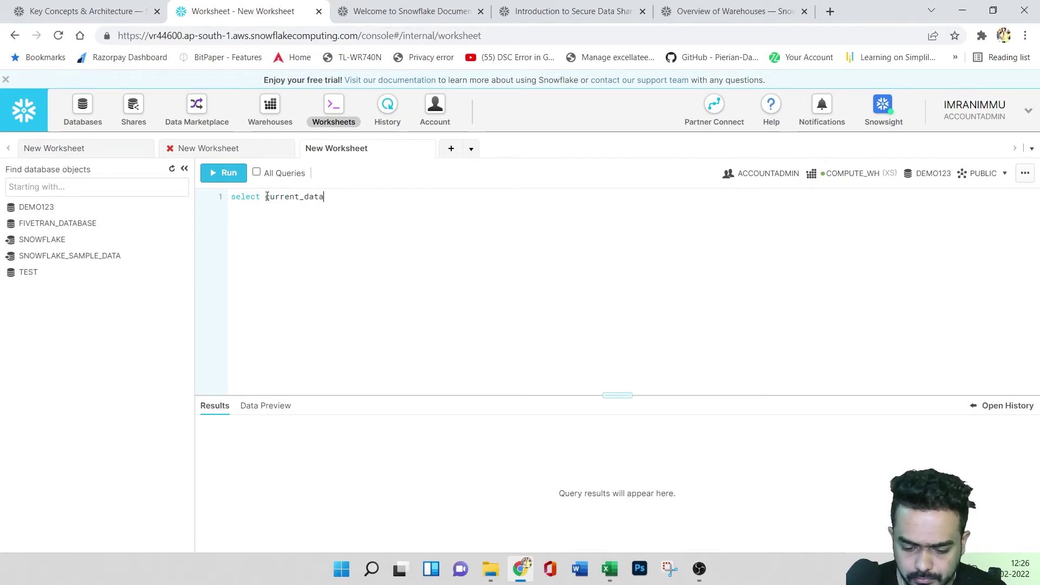
pyautogui.write('base();')
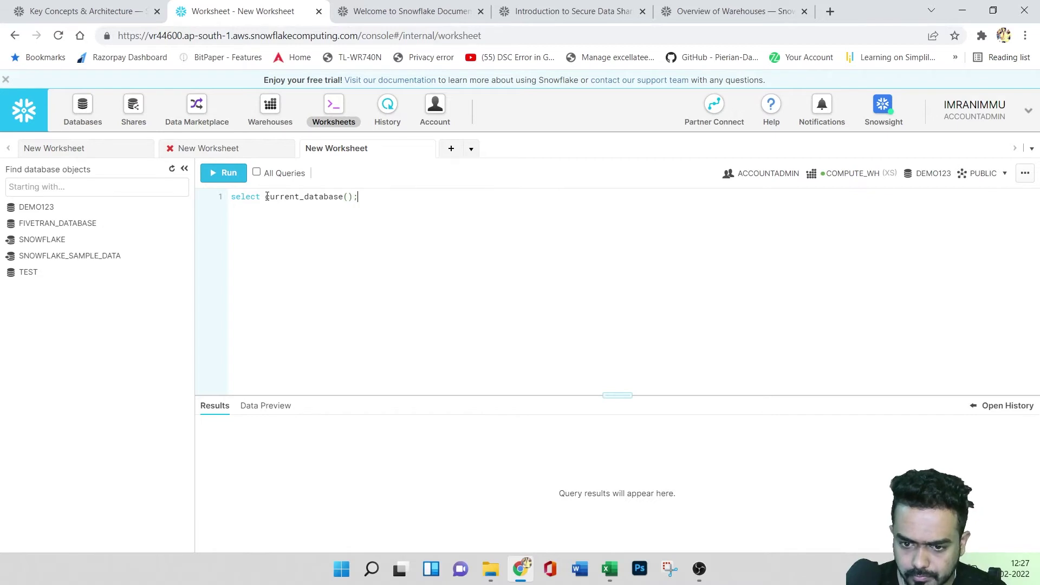
pyautogui.moveTo(358, 197); pyautogui.dragTo(231, 196)
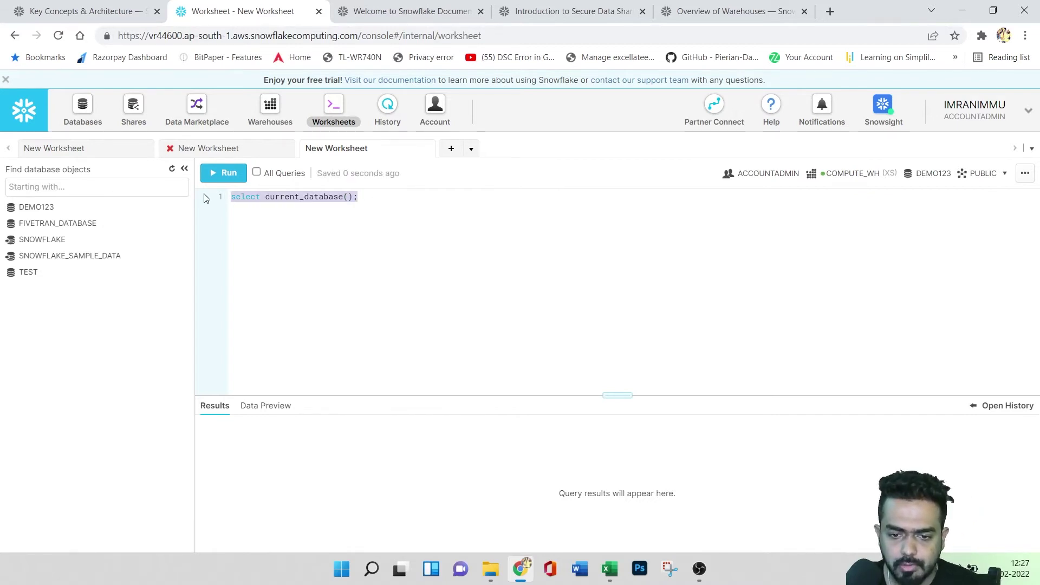
pyautogui.click(223, 175)
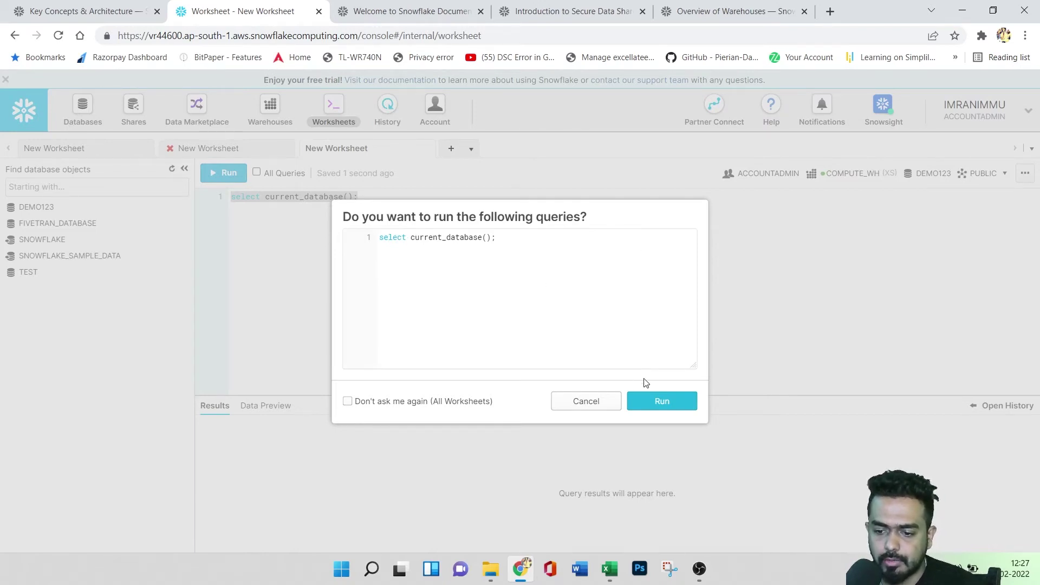
pyautogui.click(661, 400)
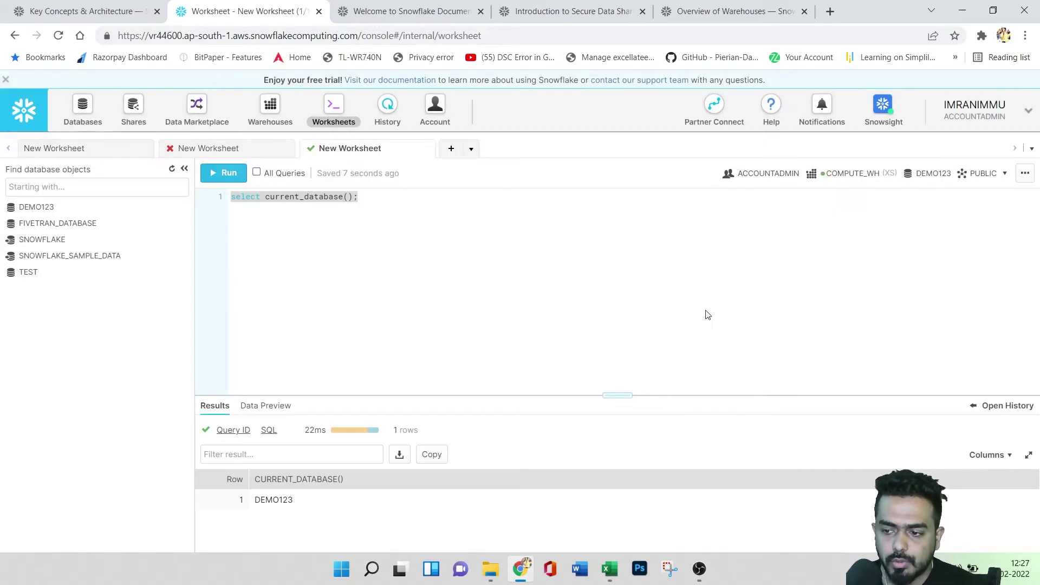
pyautogui.click(1025, 174)
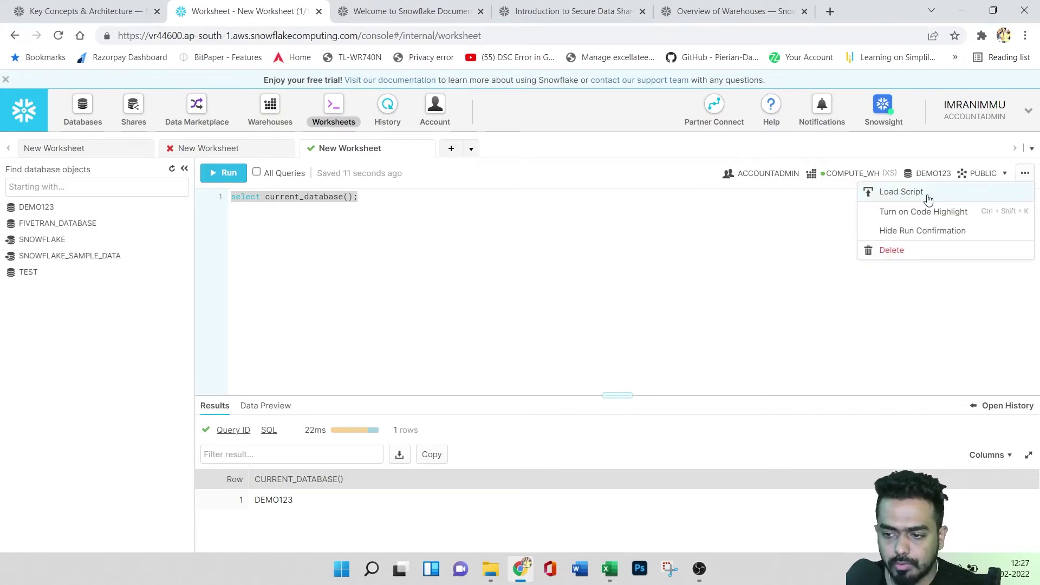
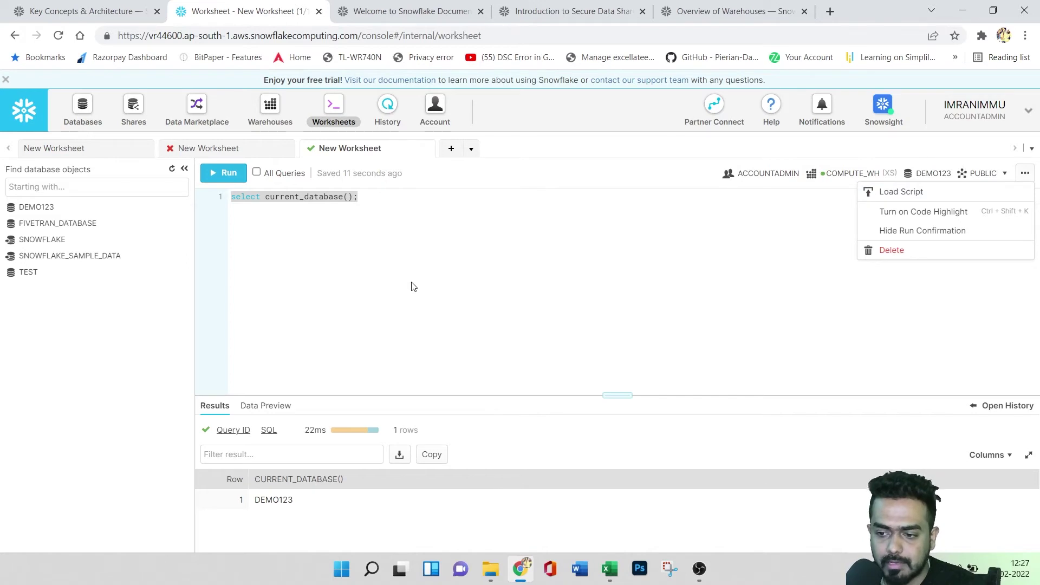
# - Turn on code highlighting and re-run the current_database query
pyautogui.click(926, 215)
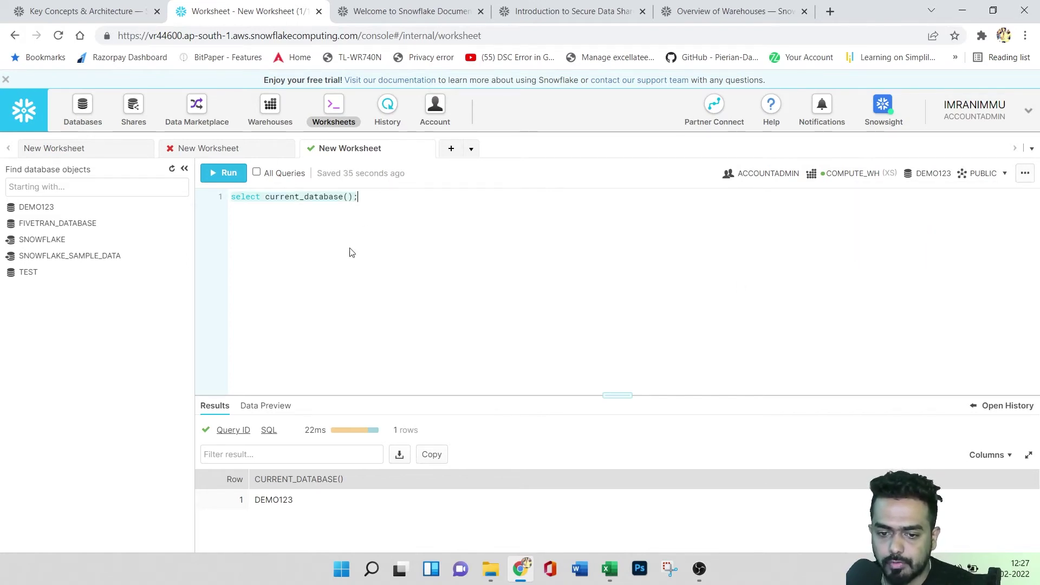
pyautogui.click(1025, 173)
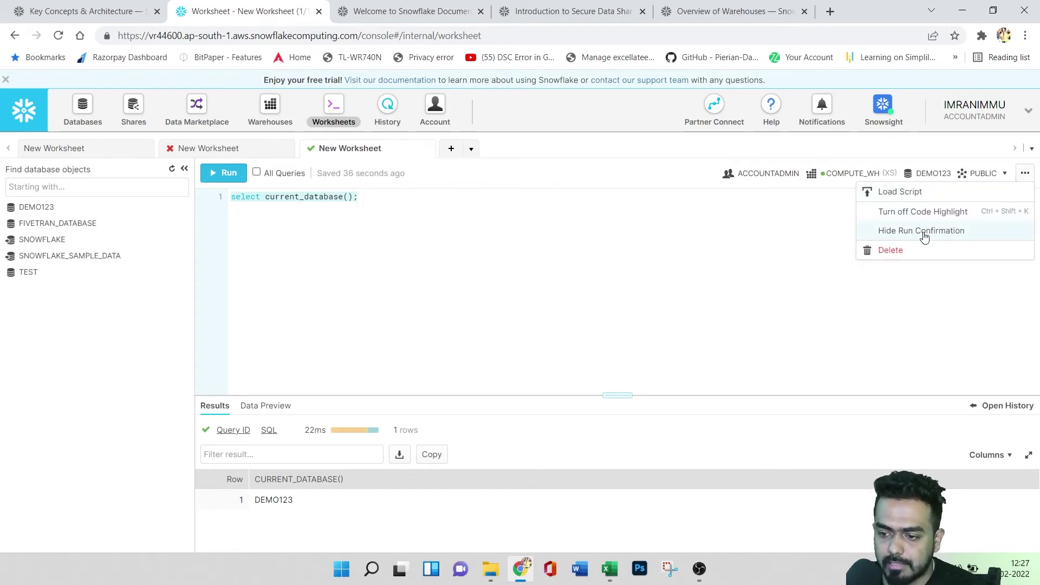
pyautogui.click(959, 231)
pyautogui.click(219, 173)
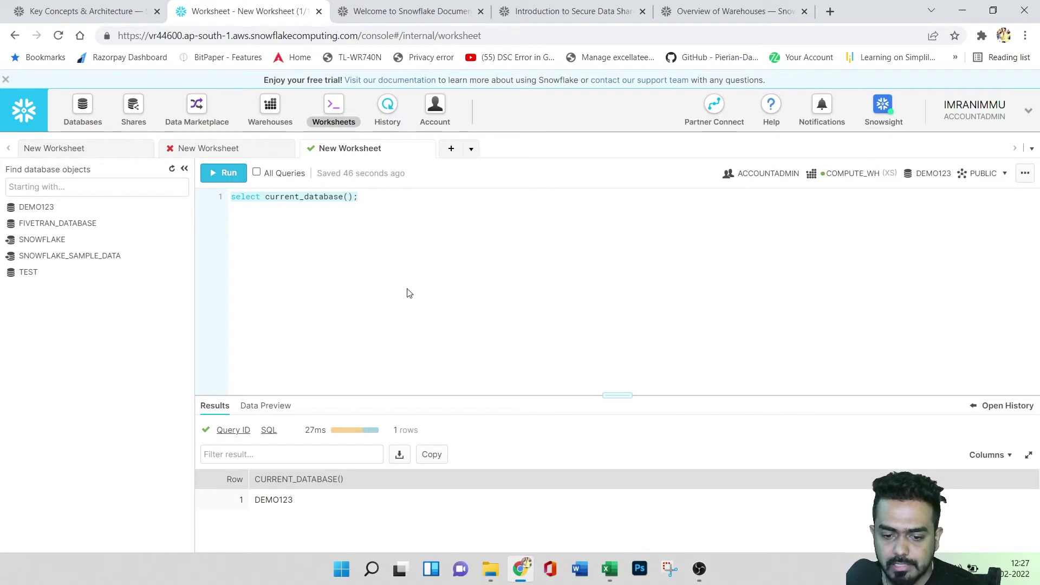
pyautogui.click(221, 172)
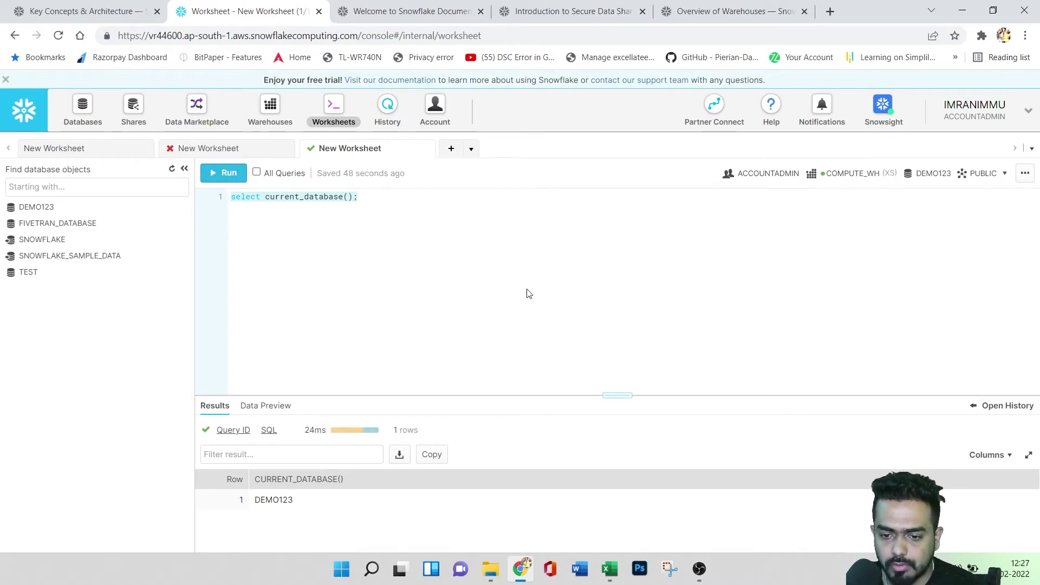
# - Cancel a worksheet deletion, add a new blank worksheet, then return to the query tab
pyautogui.click(1025, 174)
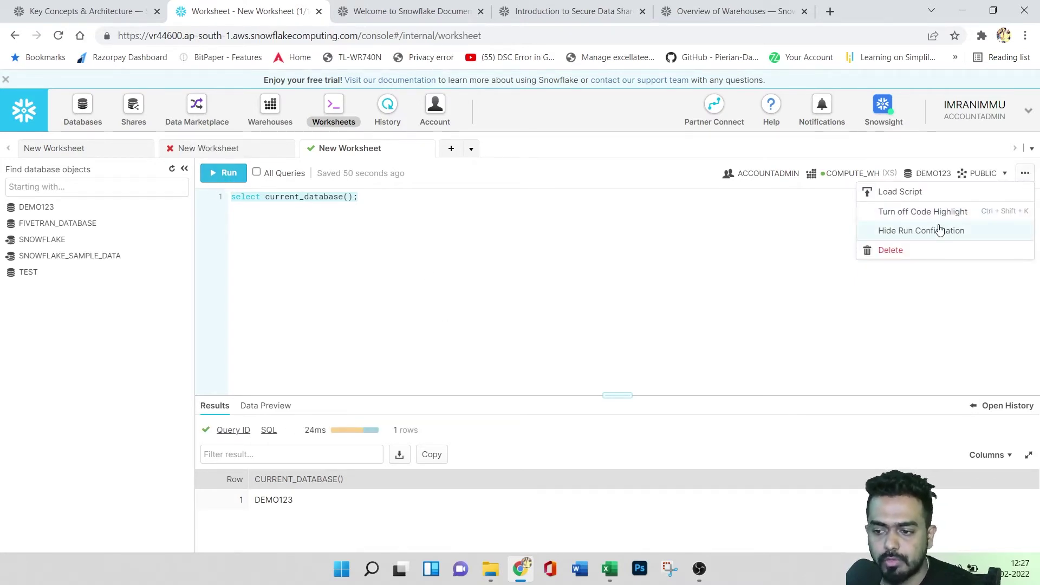
pyautogui.click(917, 252)
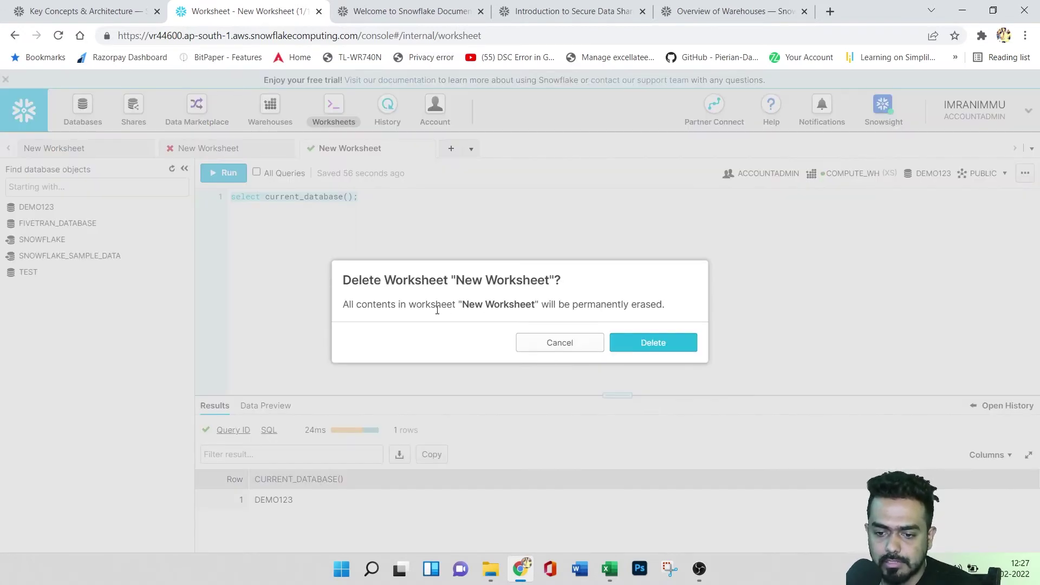
pyautogui.click(562, 344)
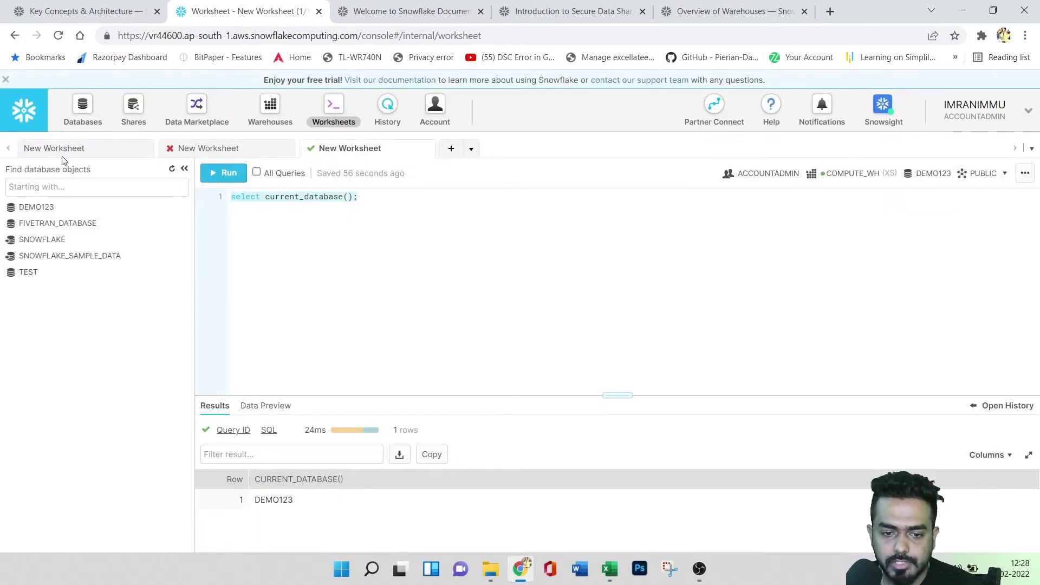
pyautogui.click(452, 148)
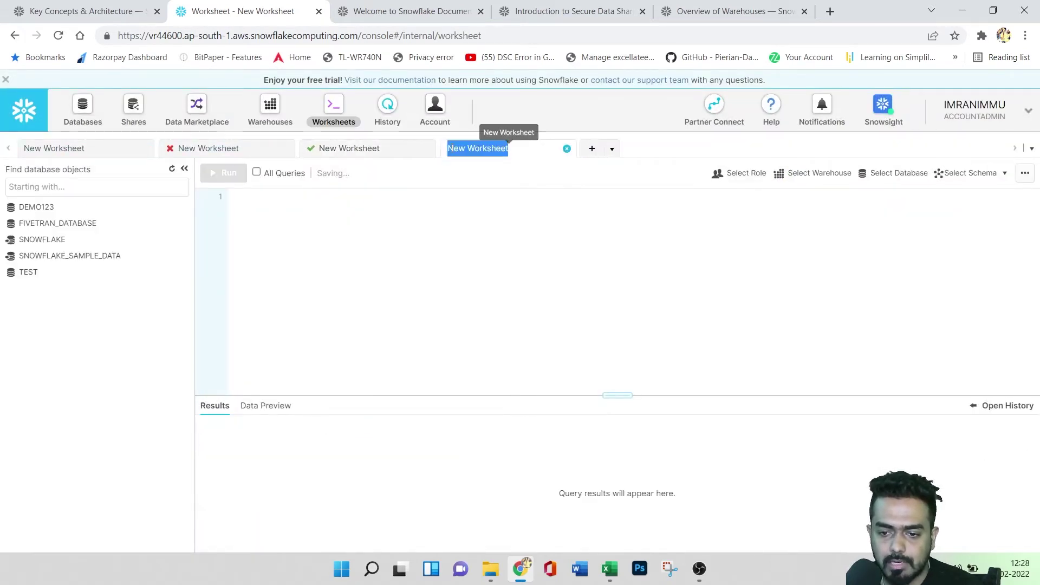
pyautogui.click(365, 153)
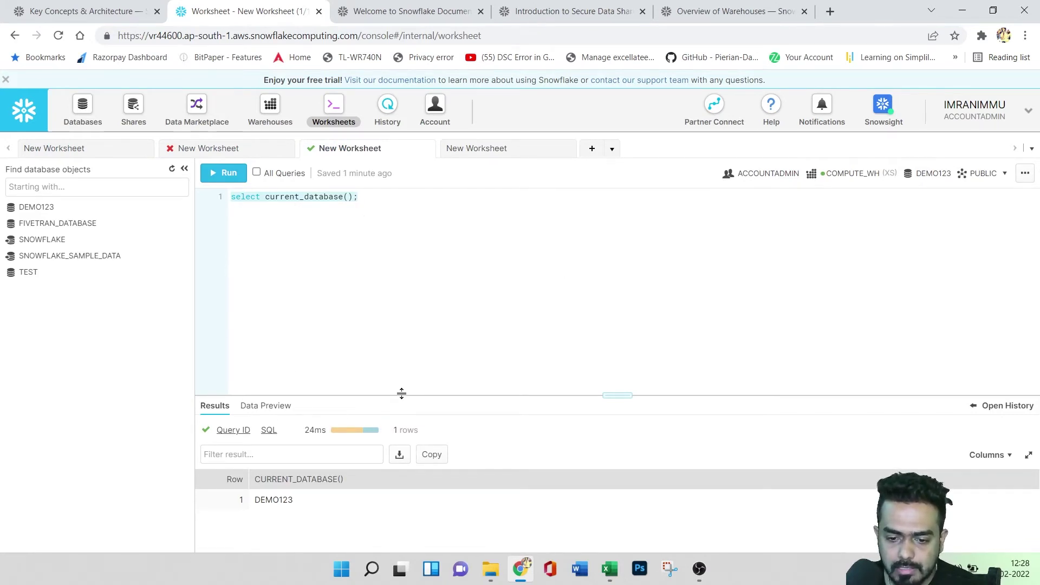
# - Enlarge the results pane and glance at the data preview before returning to results
pyautogui.moveTo(402, 394); pyautogui.dragTo(406, 273)
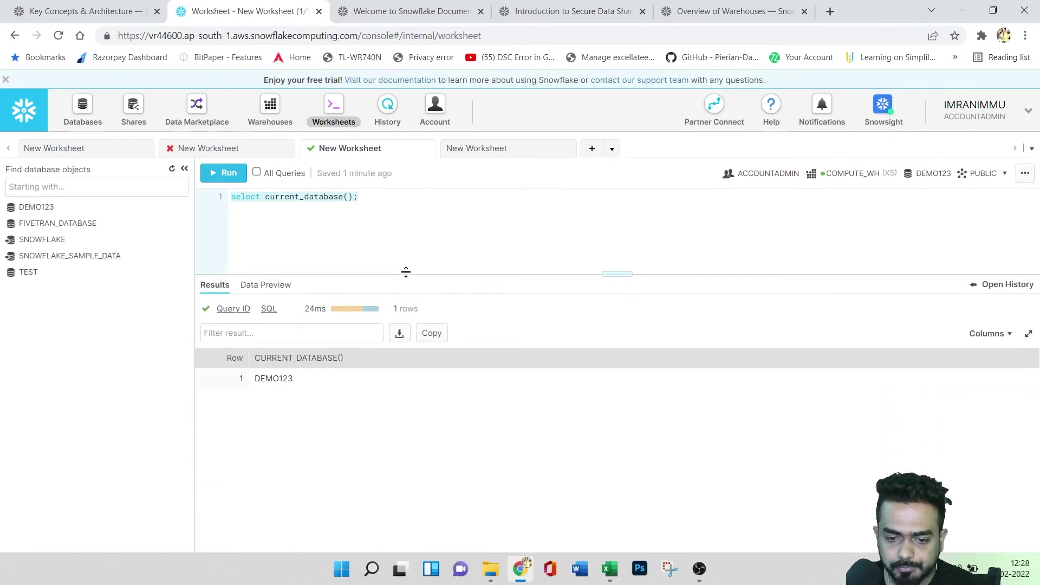
pyautogui.click(270, 290)
pyautogui.click(219, 293)
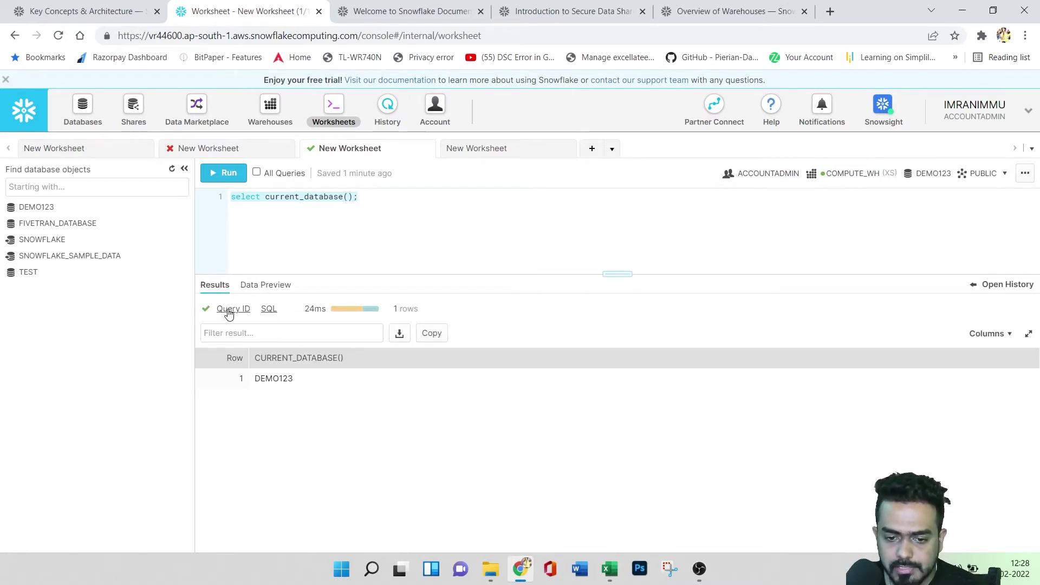
# - Review the query's run details: Success, COMPUTE_WH, start time, 24ms duration and IDs, then go back
pyautogui.moveTo(230, 310)
pyautogui.click(297, 332)
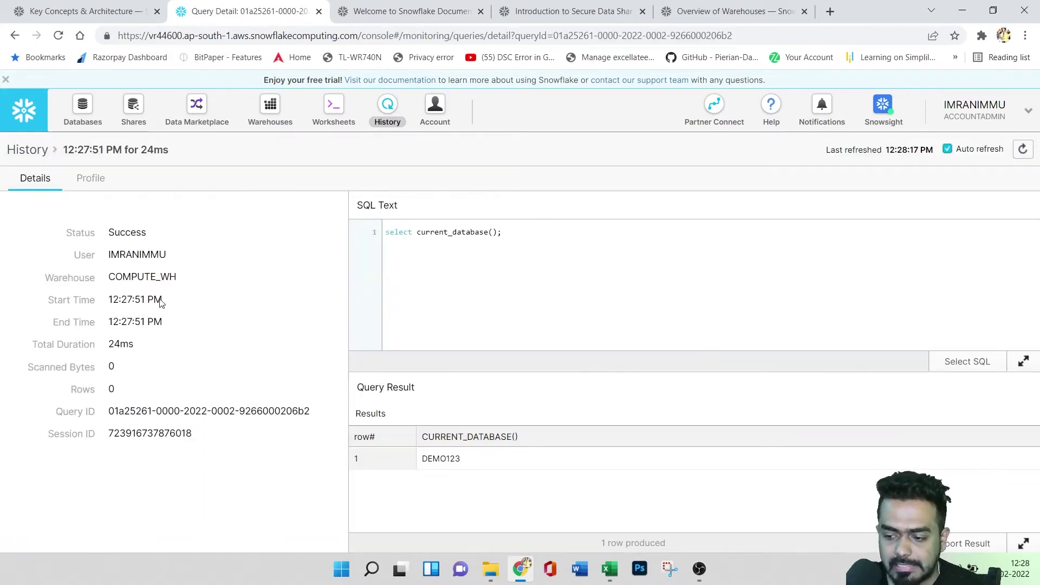
pyautogui.moveTo(110, 235); pyautogui.dragTo(157, 234)
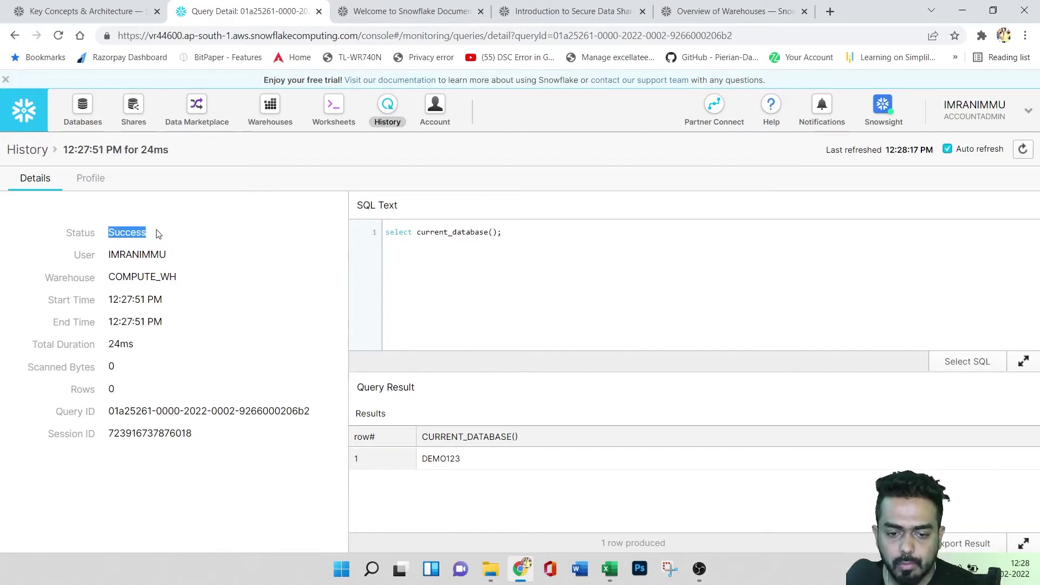
pyautogui.moveTo(111, 255); pyautogui.dragTo(190, 279)
pyautogui.moveTo(115, 302); pyautogui.dragTo(170, 300)
pyautogui.click(121, 320)
pyautogui.moveTo(108, 347); pyautogui.dragTo(135, 345)
pyautogui.moveTo(110, 416); pyautogui.dragTo(272, 415)
pyautogui.moveTo(120, 437); pyautogui.dragTo(160, 436)
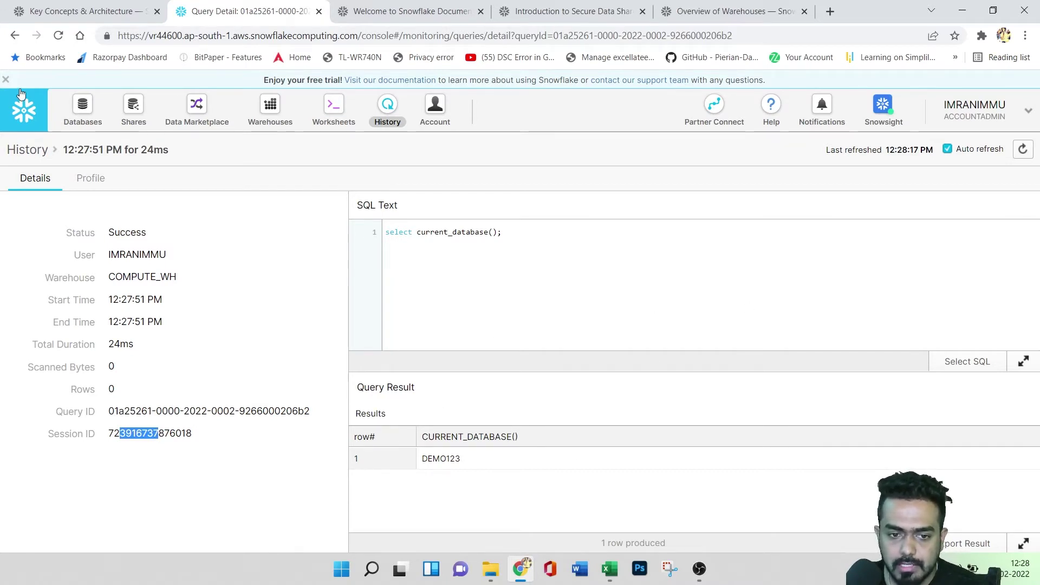
pyautogui.click(13, 36)
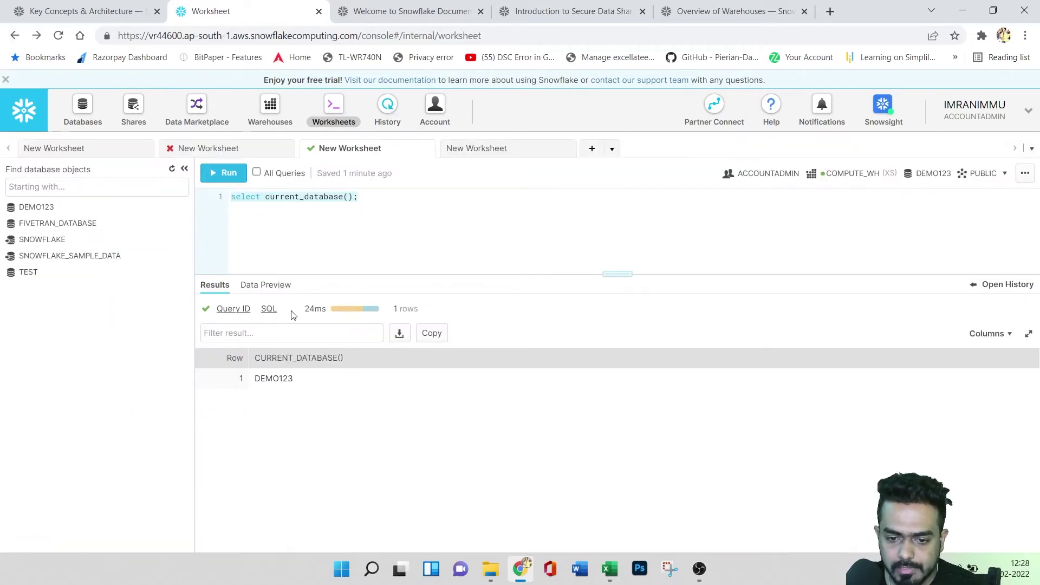
# - Browse SNOWFLAKE_SAMPLE_DATA > TPCDS_SF10TCL and preview the CALL_CENTER table's rows
pyautogui.moveTo(318, 309)
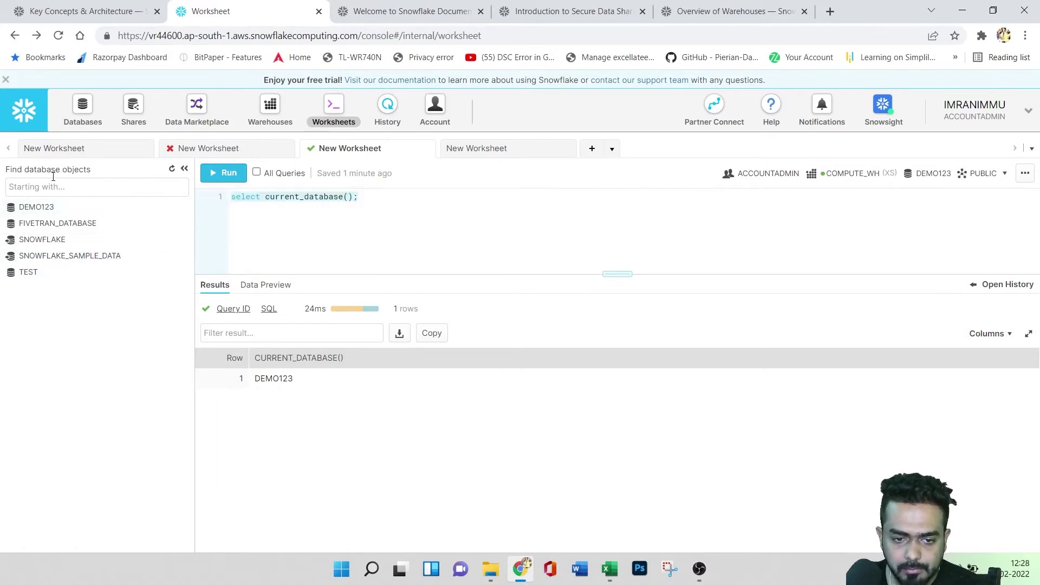
pyautogui.click(63, 262)
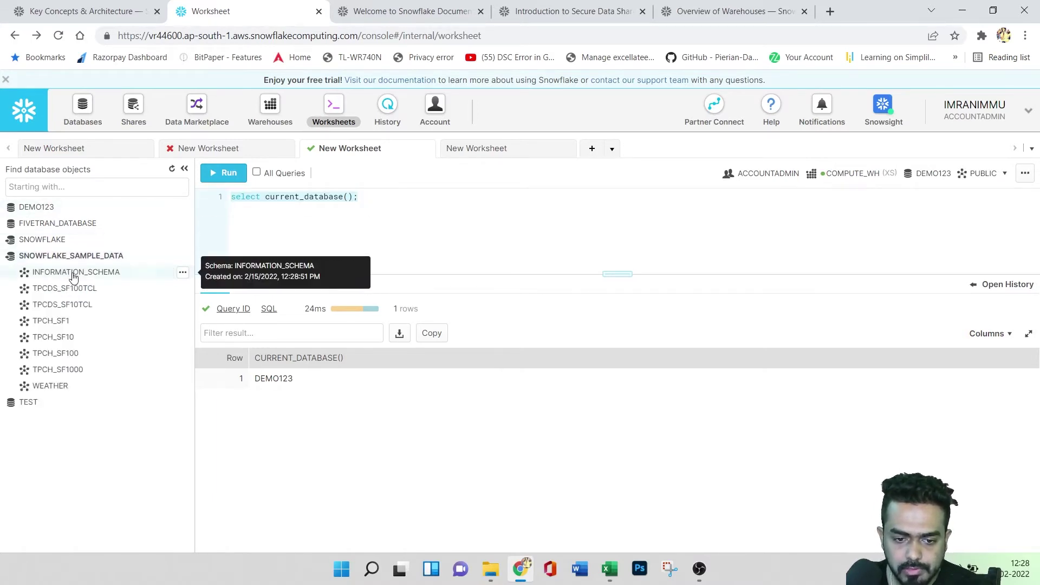
pyautogui.click(65, 306)
pyautogui.click(128, 337)
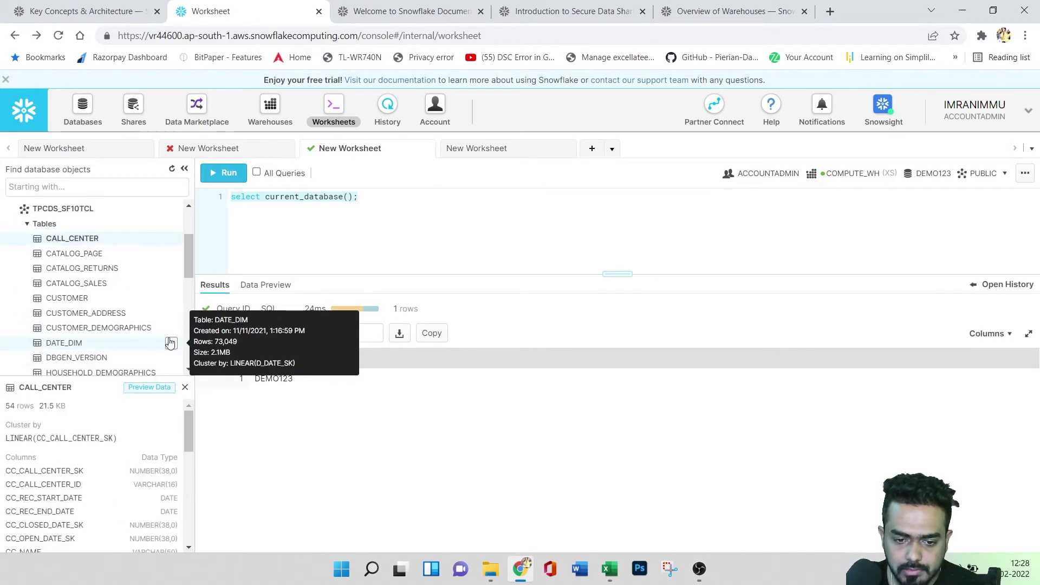
pyautogui.click(171, 240)
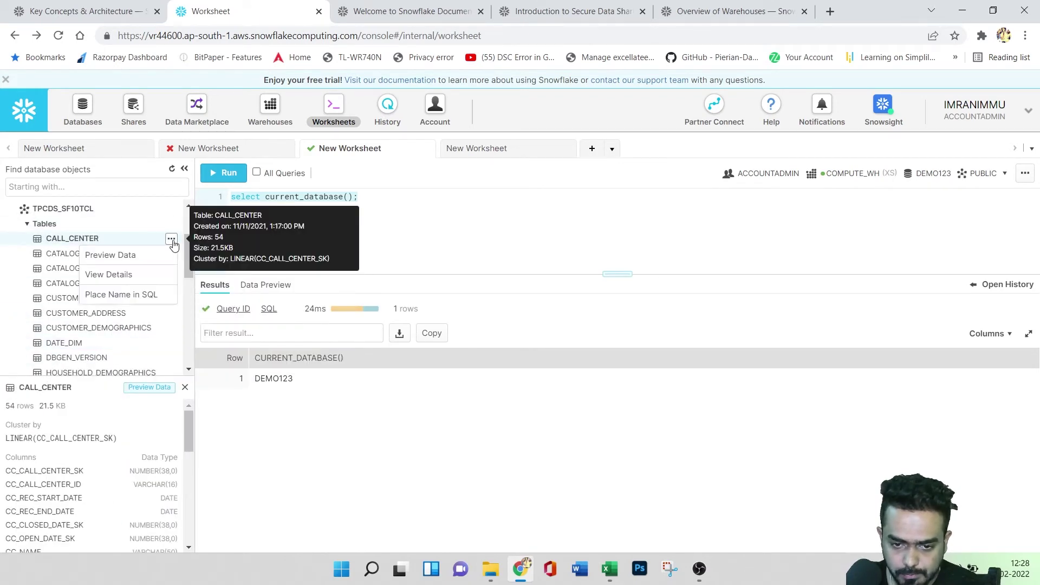
pyautogui.click(142, 257)
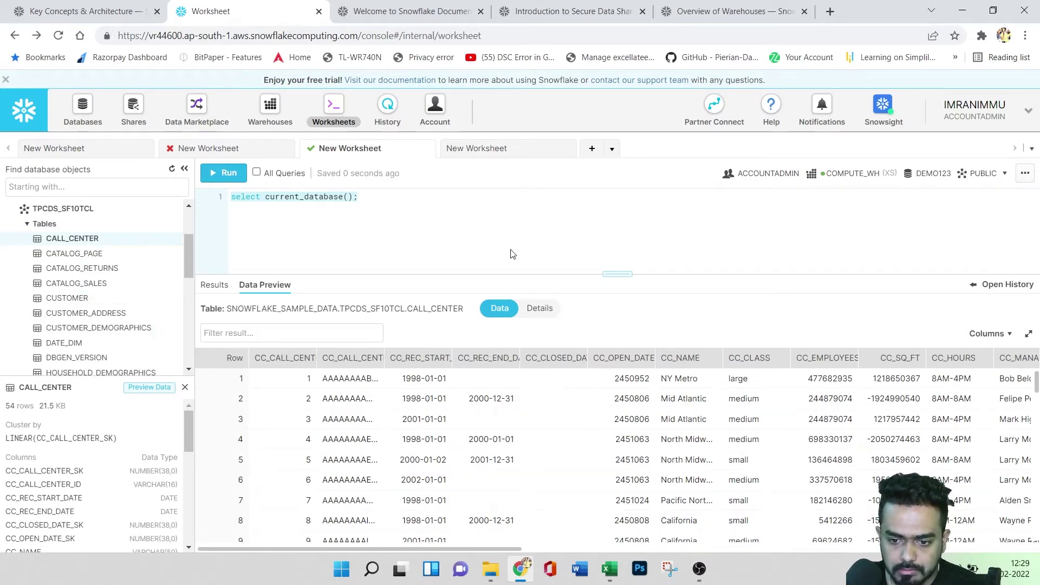
# - Check CALL_CENTER's column details, return to its rows, and switch to the fourth worksheet
pyautogui.click(539, 308)
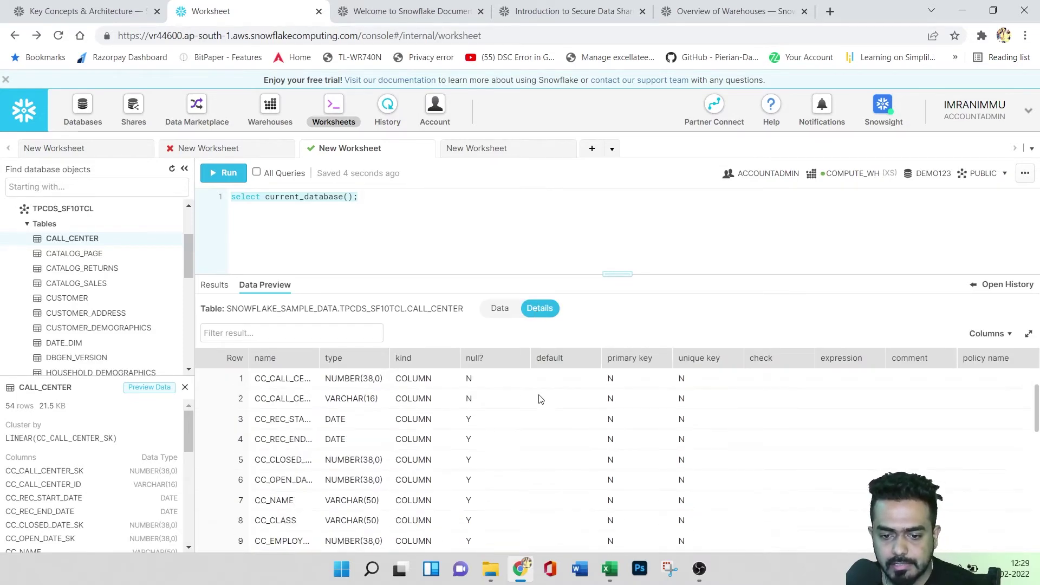
pyautogui.click(499, 310)
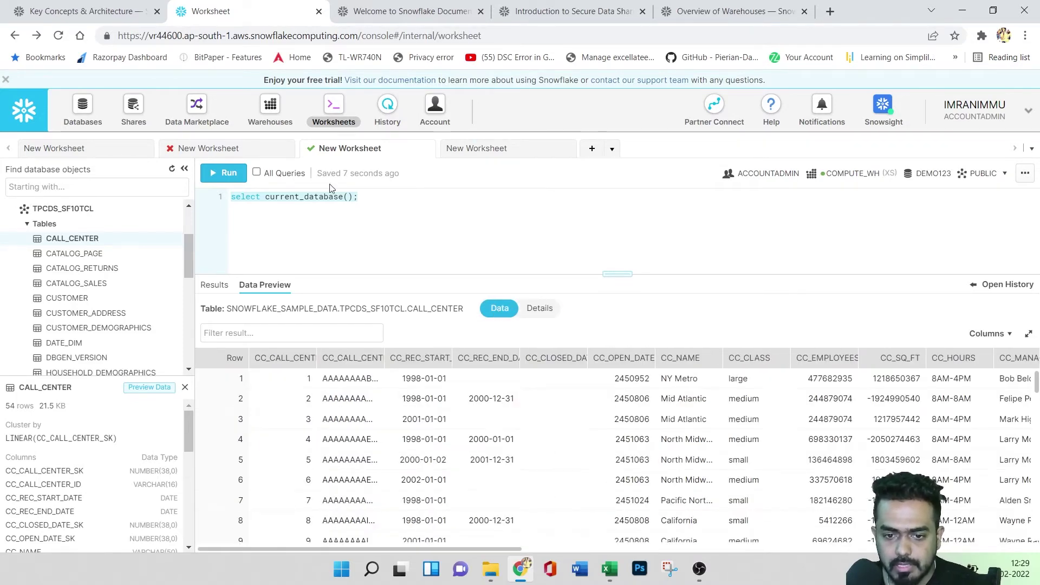
pyautogui.click(507, 148)
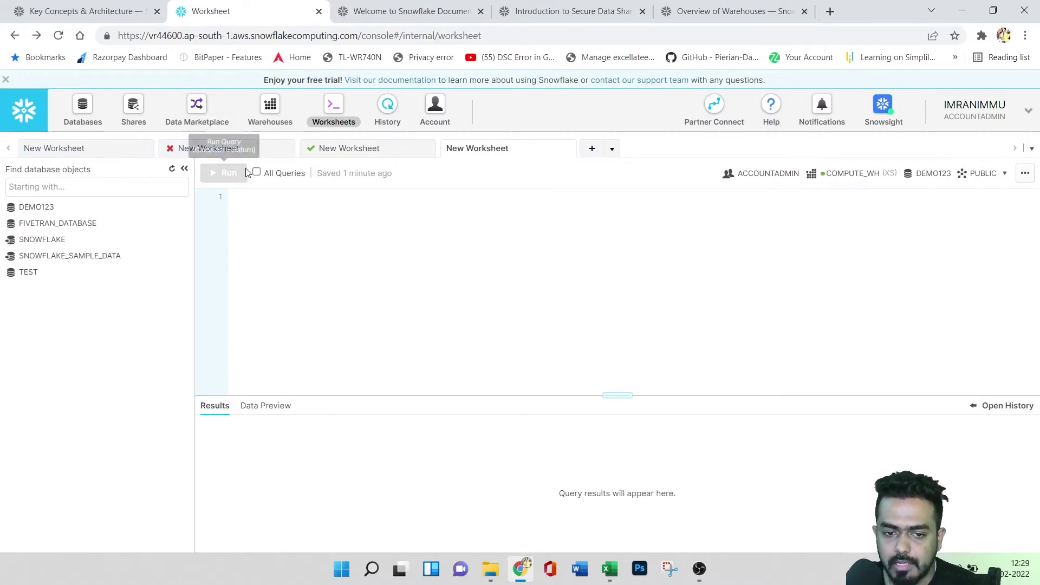
# - Add a fifth worksheet and then delete it
pyautogui.click(592, 150)
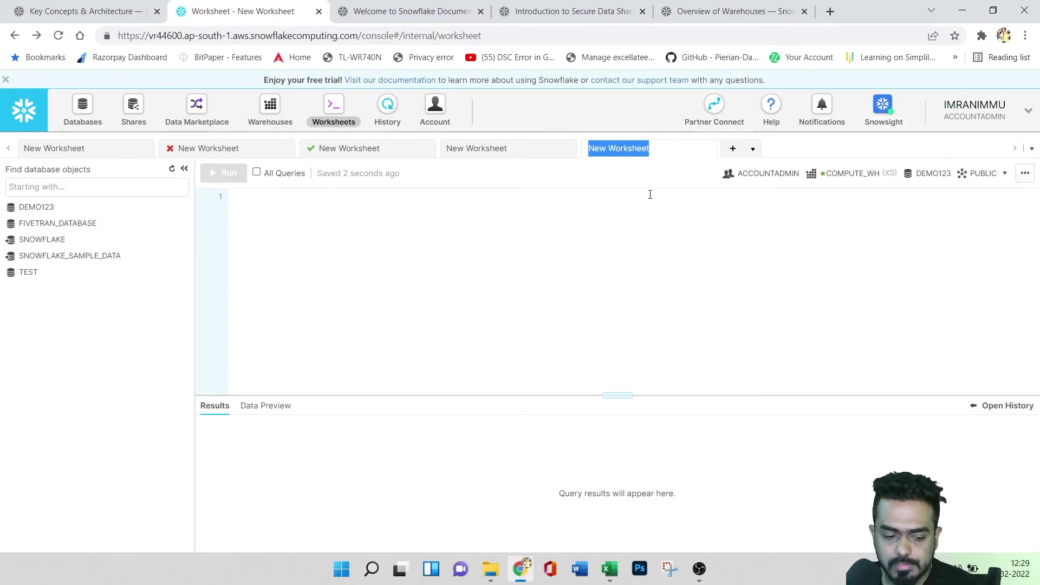
pyautogui.click(661, 228)
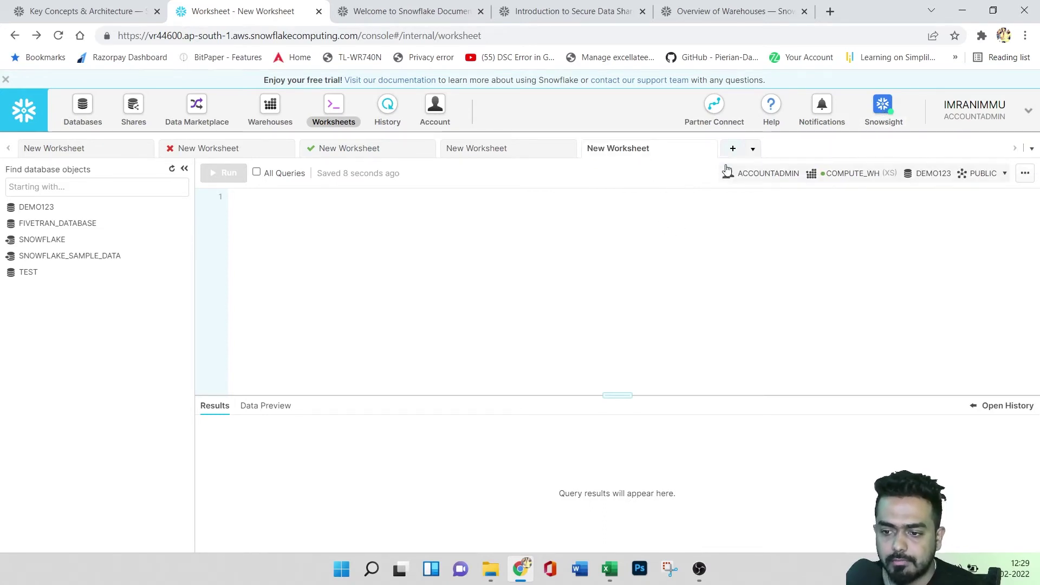
pyautogui.click(1023, 173)
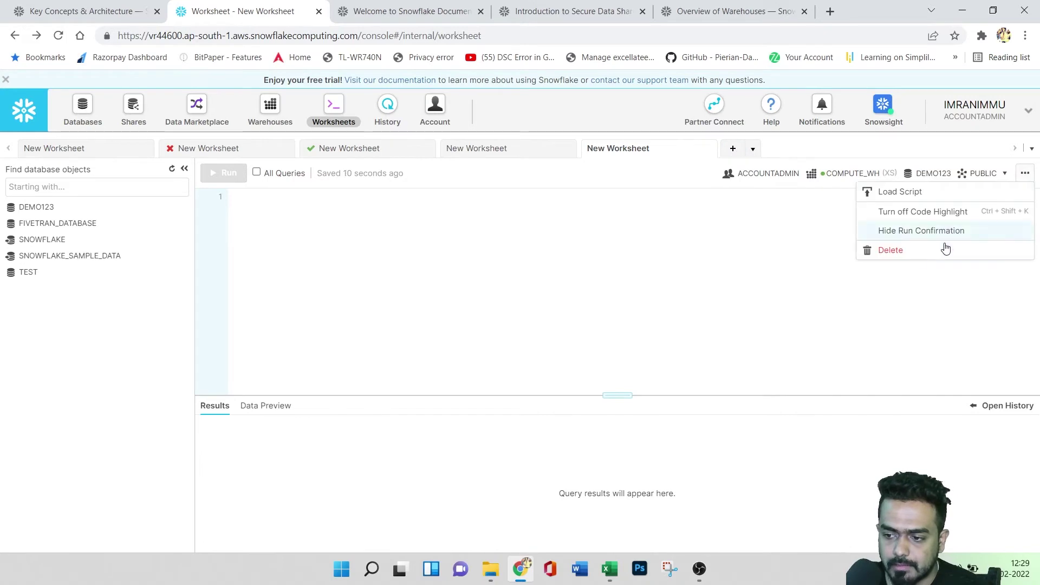
pyautogui.click(901, 247)
pyautogui.click(659, 342)
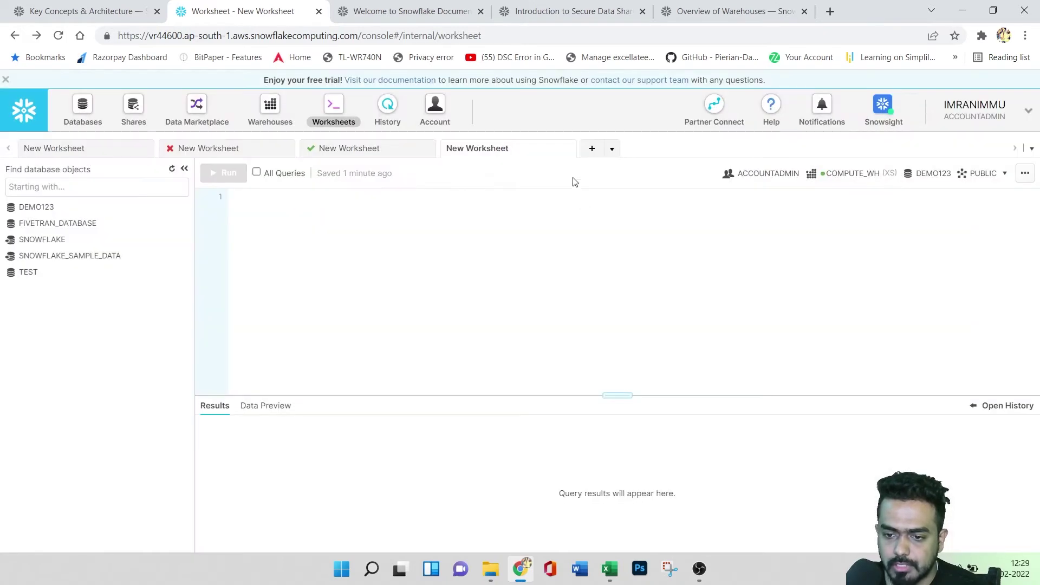
# - Delete the remaining extra empty worksheet from the open-worksheets list
pyautogui.click(612, 148)
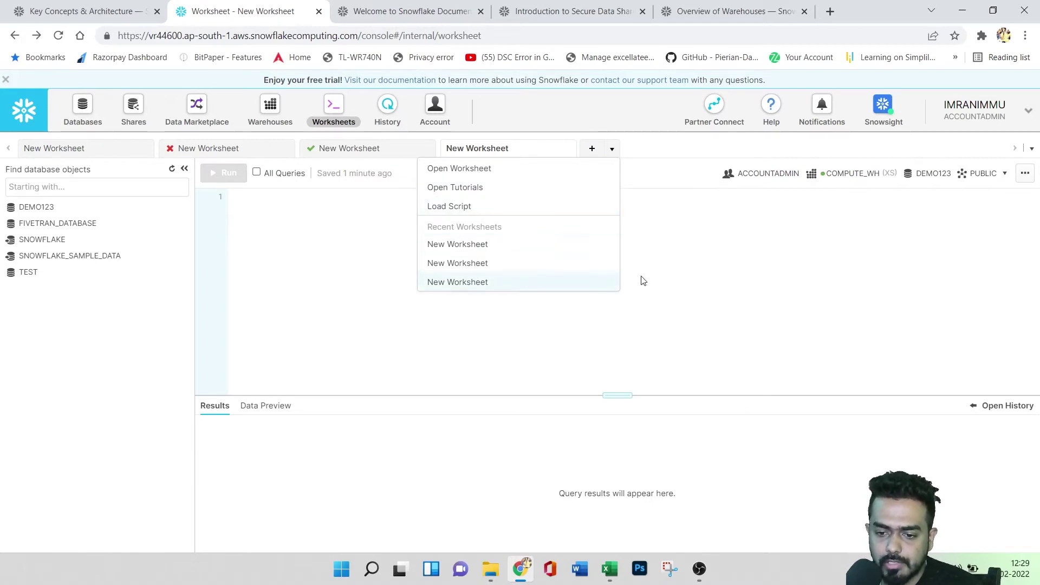
pyautogui.click(1031, 149)
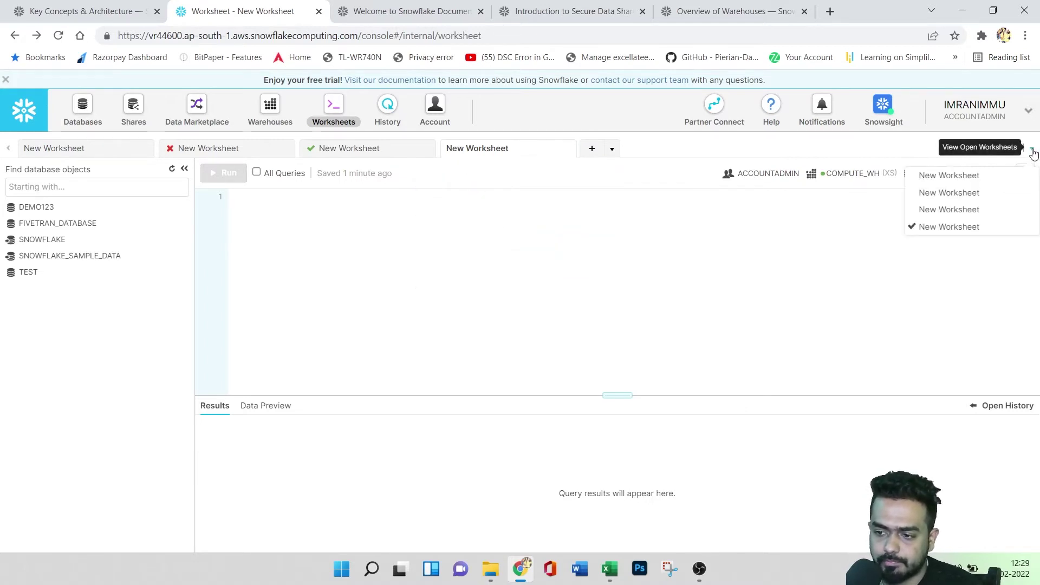
pyautogui.click(1025, 173)
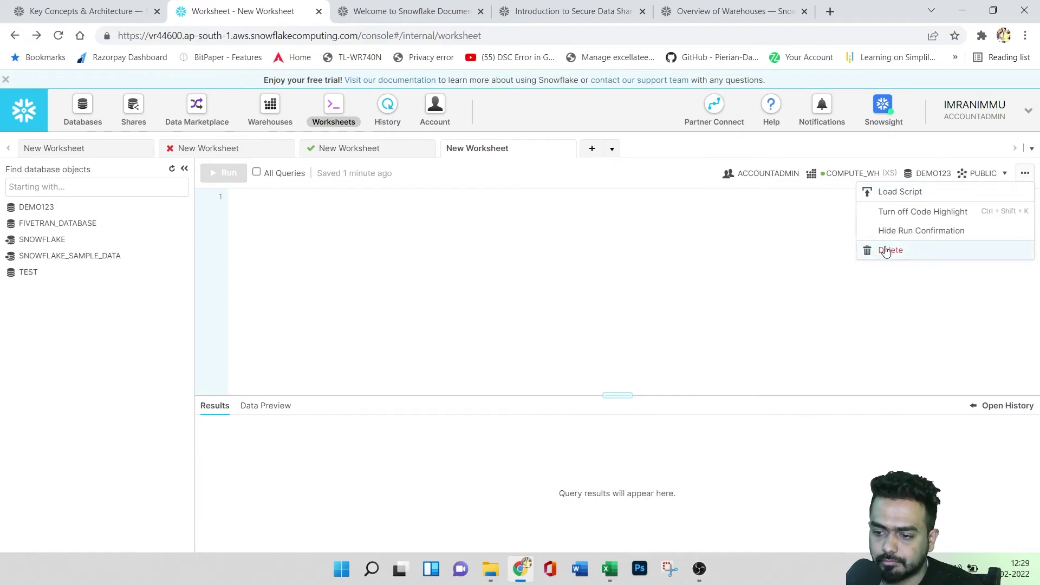
pyautogui.click(886, 251)
pyautogui.click(662, 345)
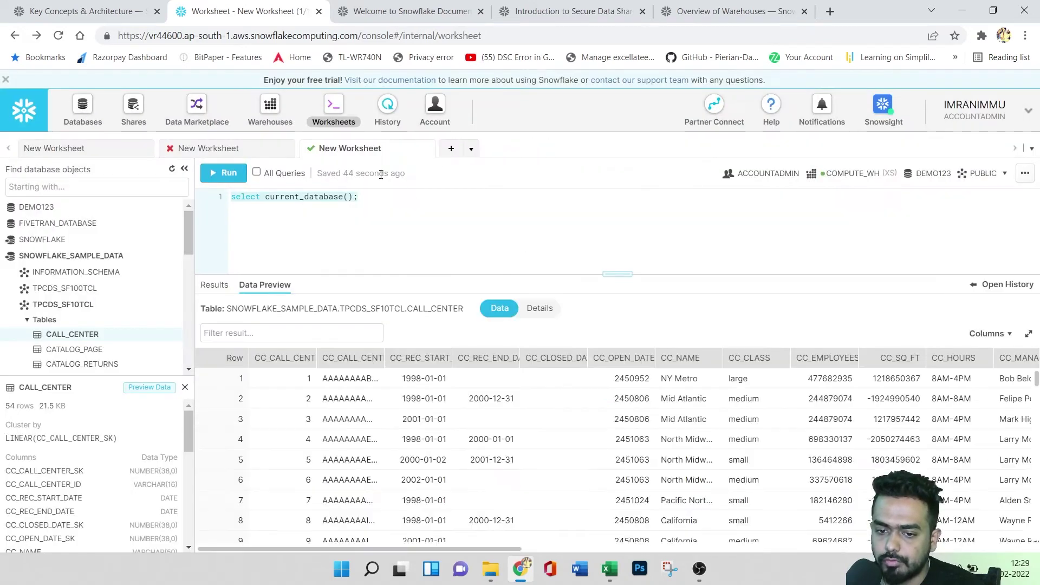
# - Run select current_database(); again, returning DEMO123
pyautogui.click(1032, 148)
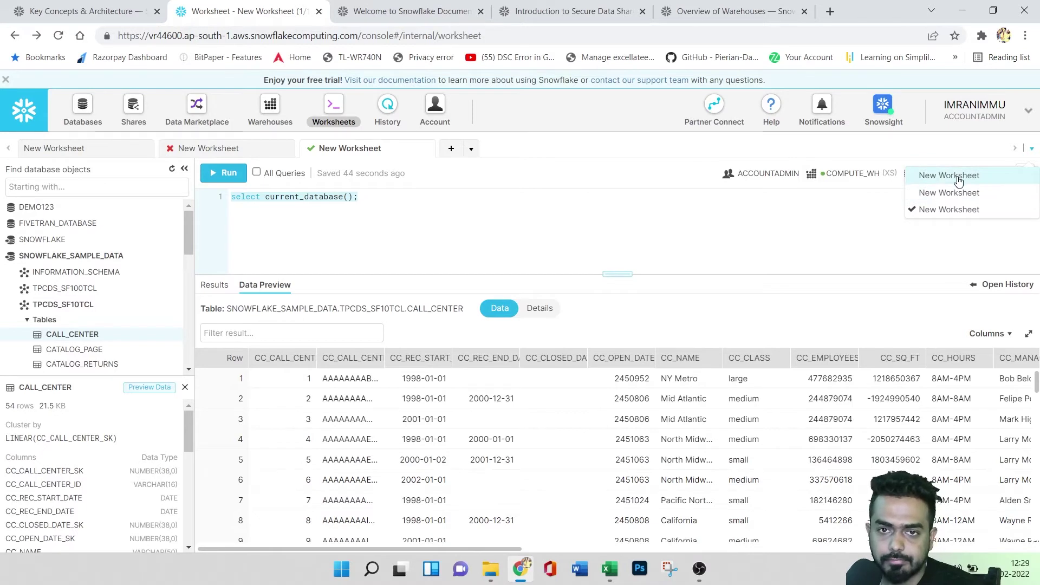
pyautogui.click(573, 230)
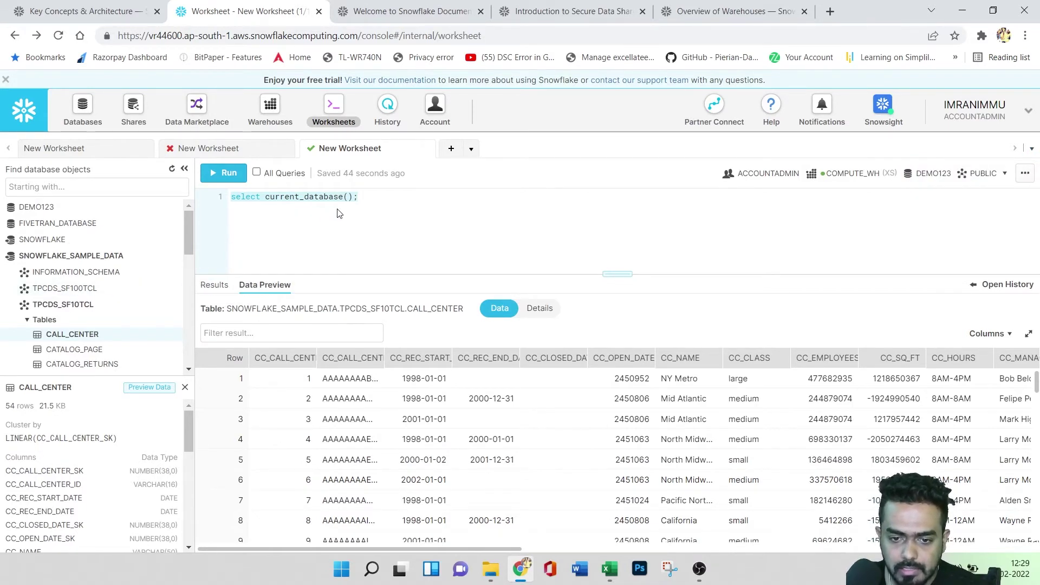
pyautogui.click(223, 173)
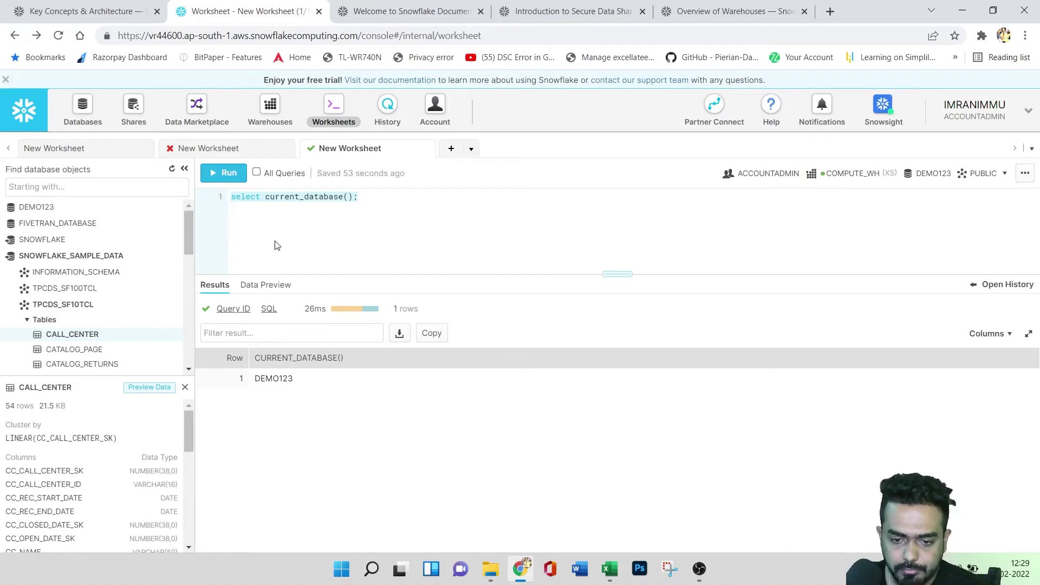
# - Preview CALL_CENTER's data and column details, then filter the rows by 'medium'
pyautogui.click(264, 284)
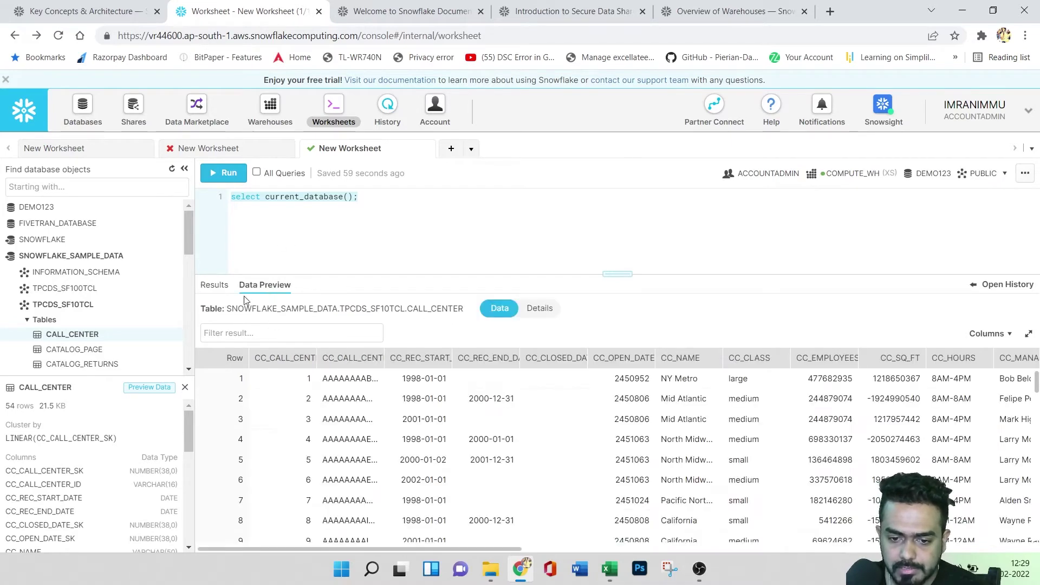
pyautogui.scroll(-10, 556, 441)
pyautogui.scroll(10, 556, 444)
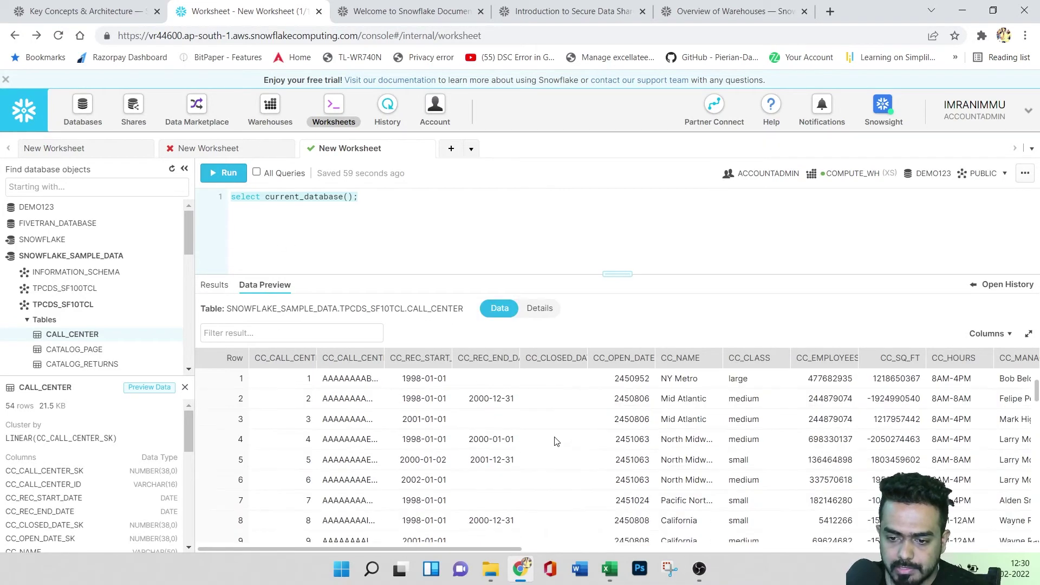
pyautogui.click(525, 313)
pyautogui.click(500, 309)
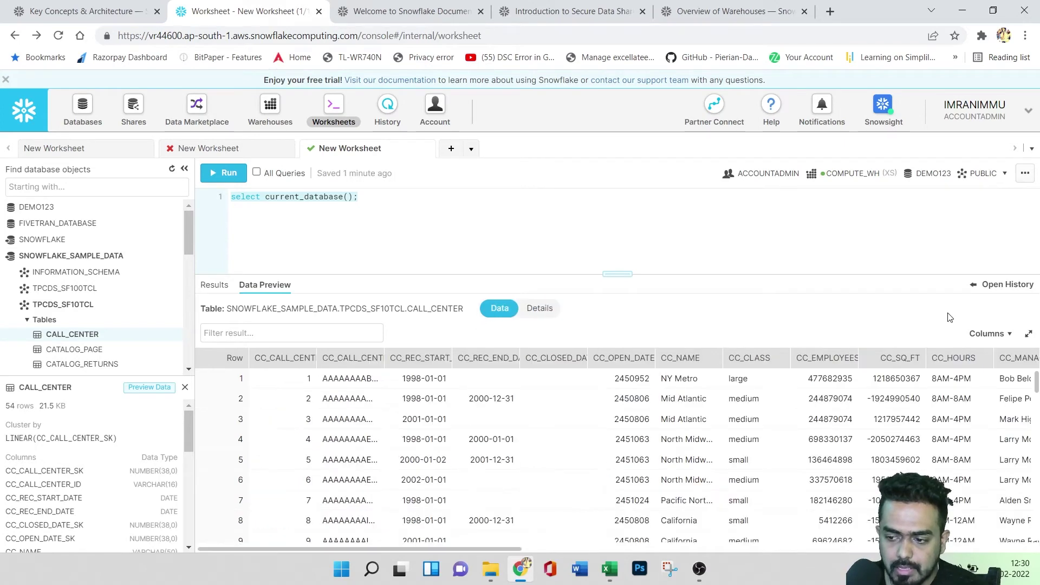
pyautogui.click(985, 334)
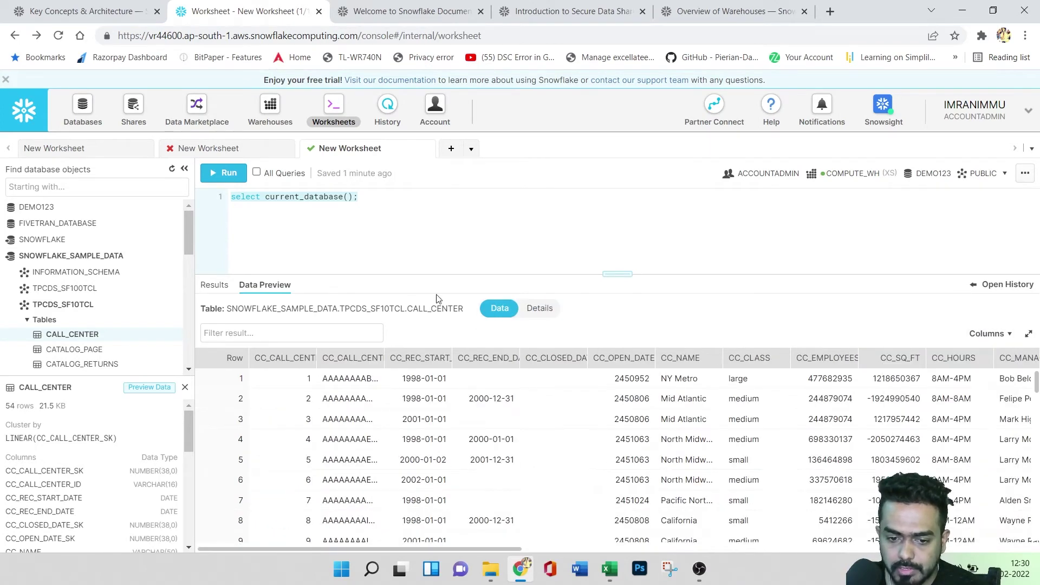
pyautogui.click(346, 332)
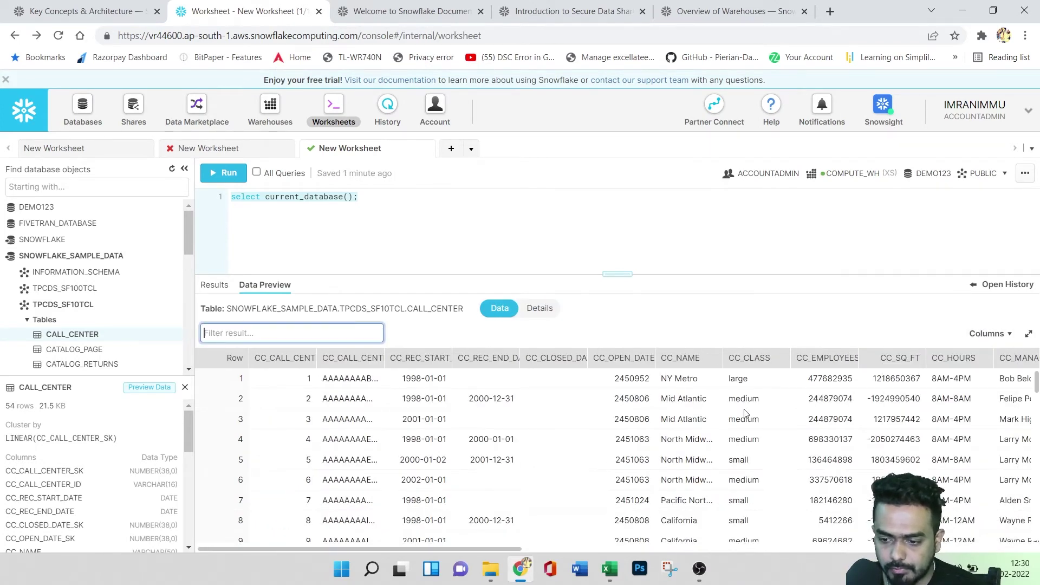
pyautogui.write('medium')
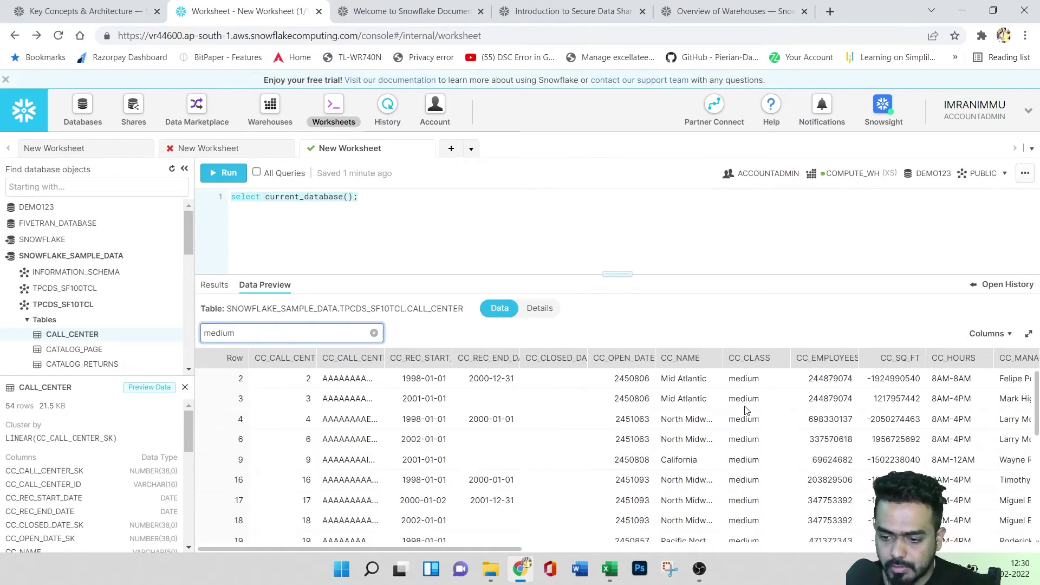
pyautogui.scroll(-5, 745, 436)
pyautogui.scroll(5, 743, 437)
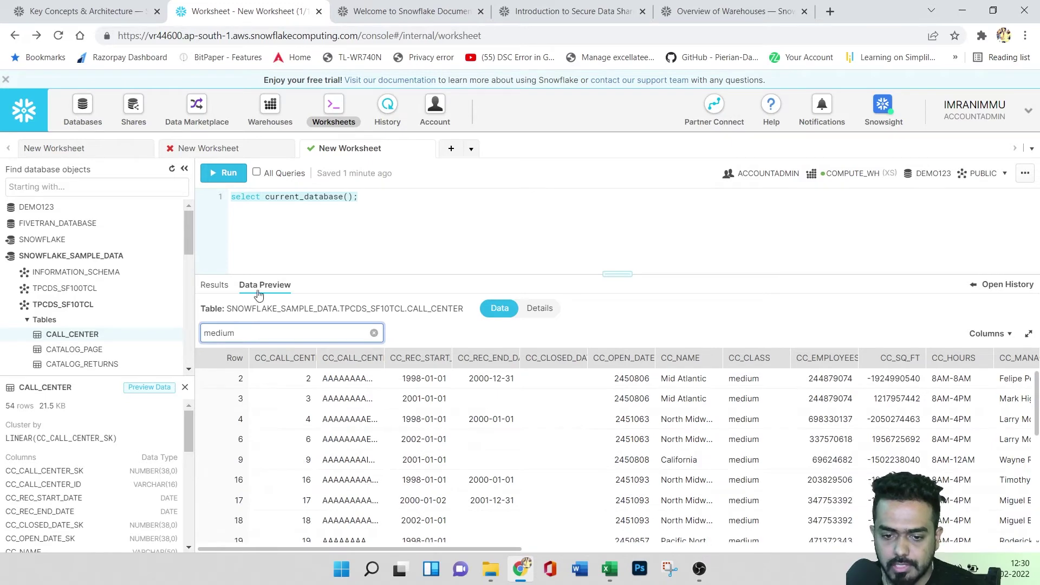
# - Return to the query result, cancel an export, and copy the result to the clipboard
pyautogui.click(211, 287)
pyautogui.click(399, 332)
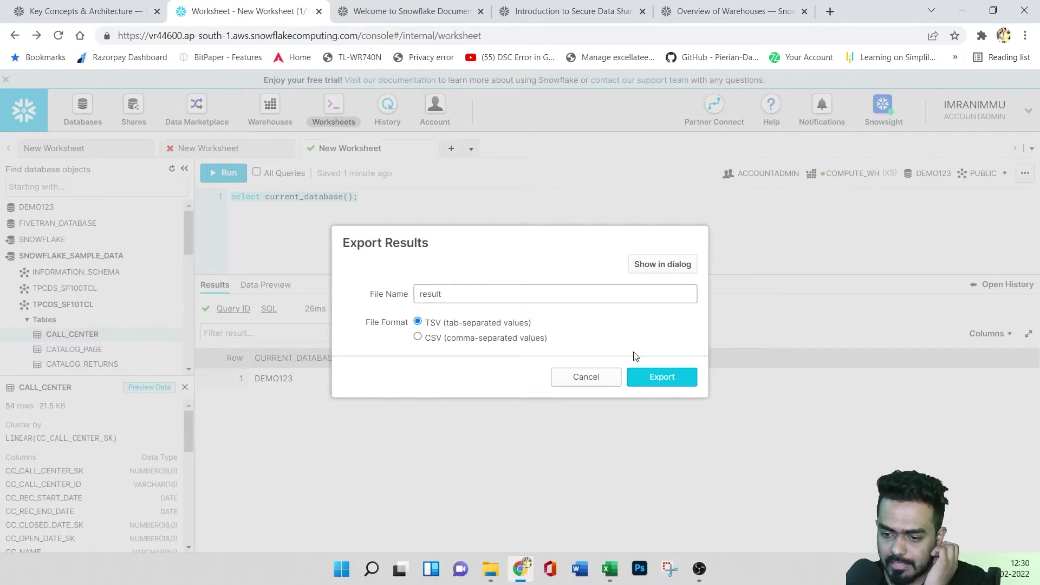
pyautogui.click(579, 383)
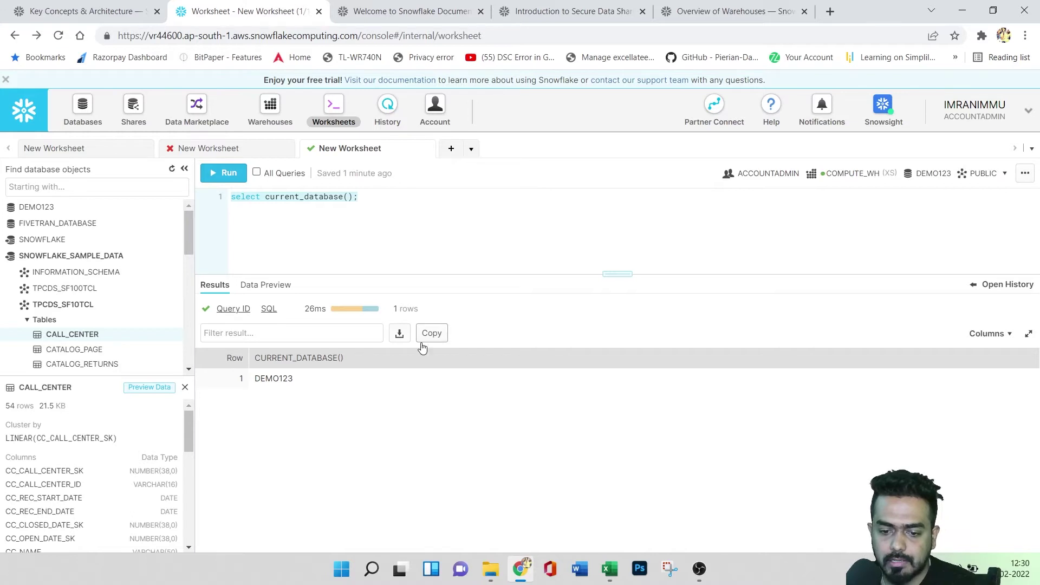
pyautogui.click(446, 336)
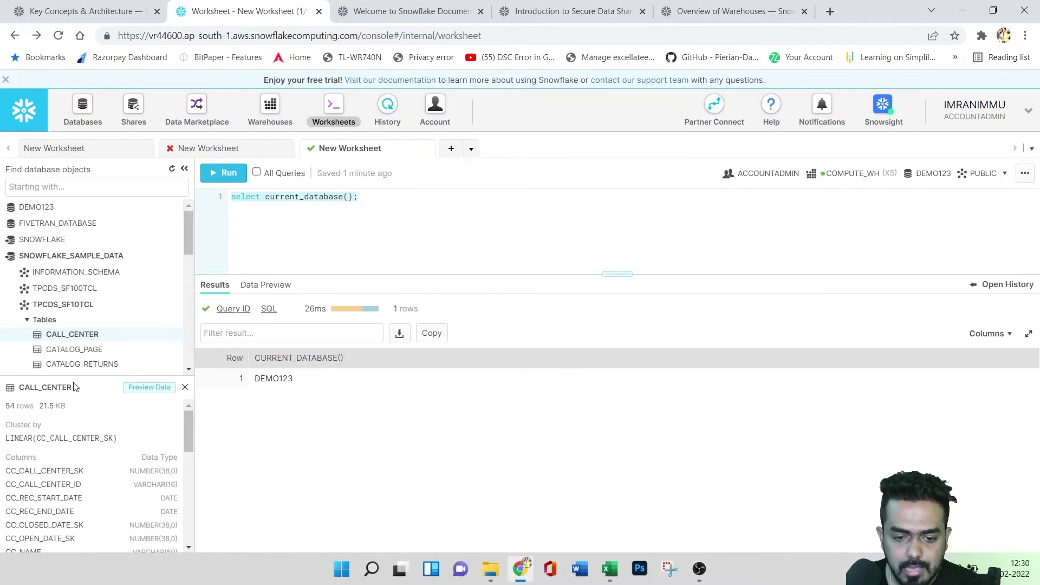
# - Preview CALL_CENTER again, then show the SQL text of the current_database() query
pyautogui.click(152, 388)
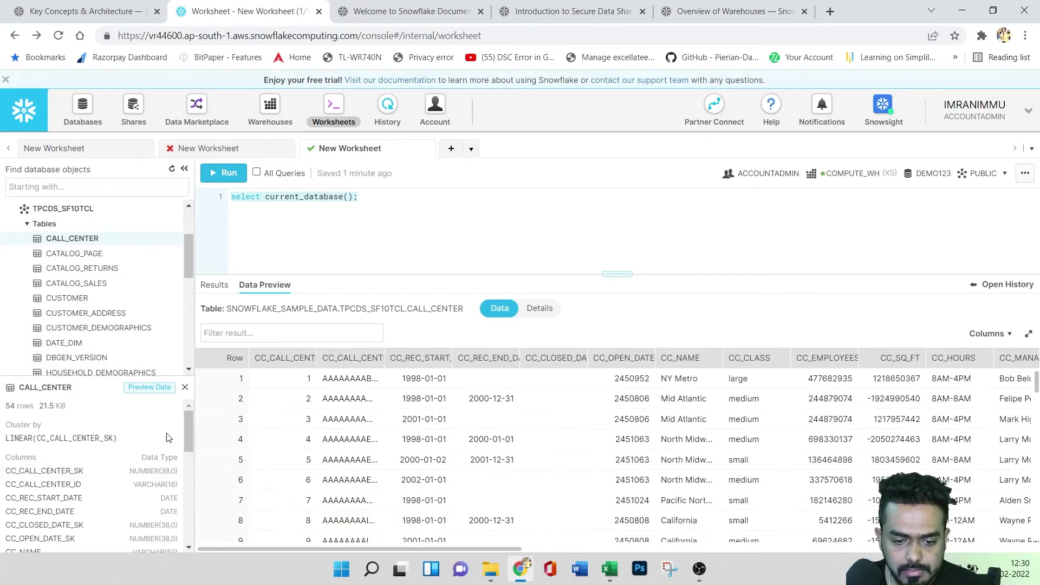
pyautogui.moveTo(186, 431)
pyautogui.mouseDown()
pyautogui.moveTo(190, 528)
pyautogui.moveTo(193, 417)
pyautogui.mouseUp()
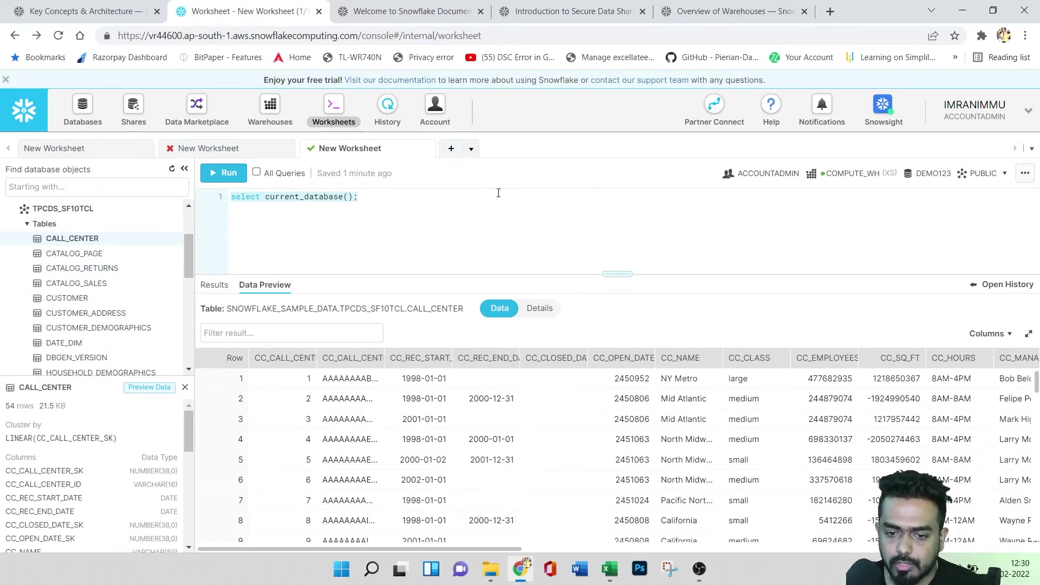
pyautogui.click(219, 291)
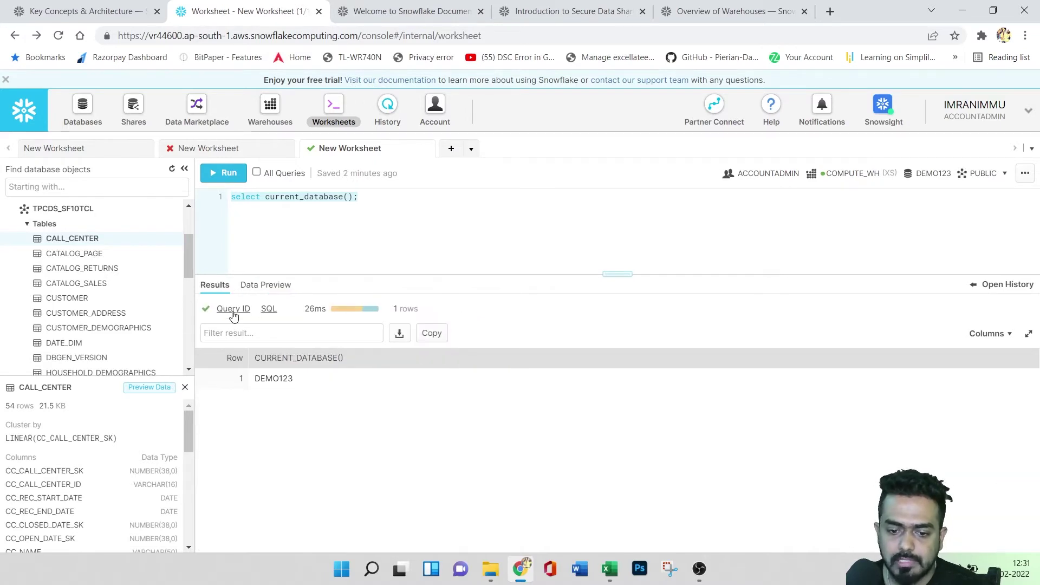
pyautogui.click(268, 309)
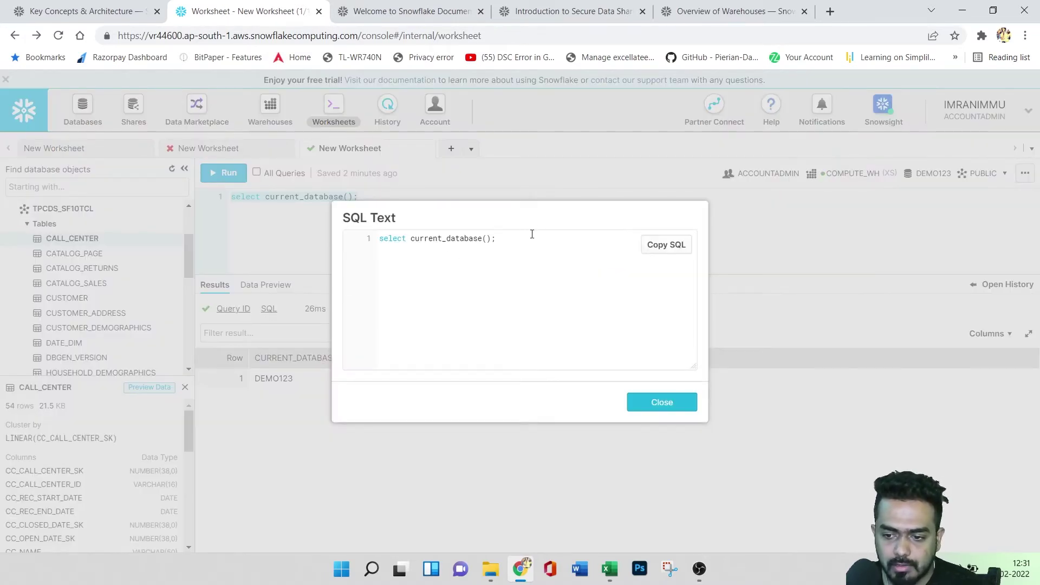
# - Close the SQL Text dialog and briefly open then close the Columns list
pyautogui.click(664, 404)
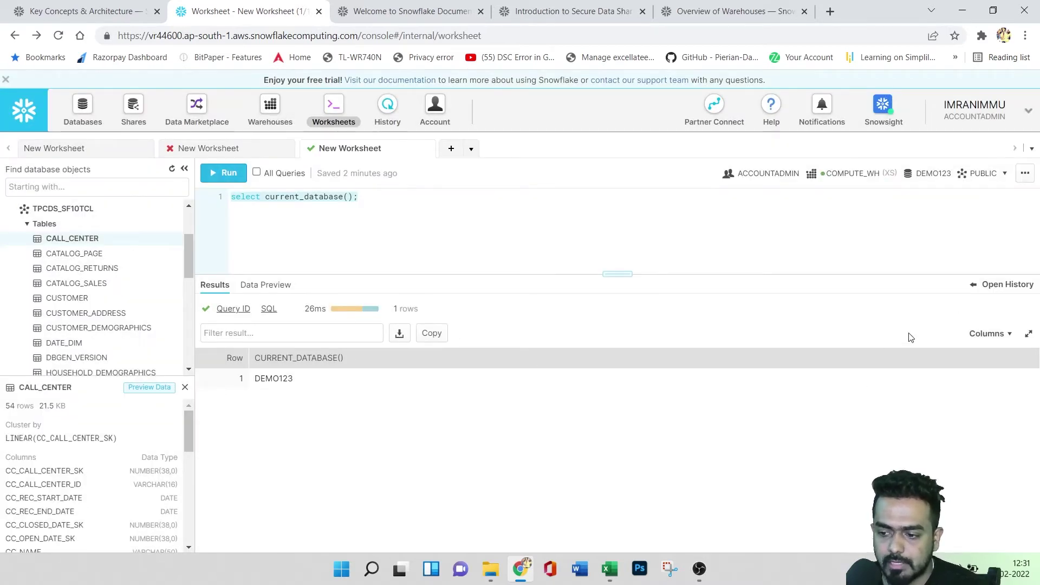
pyautogui.click(1005, 333)
pyautogui.click(707, 445)
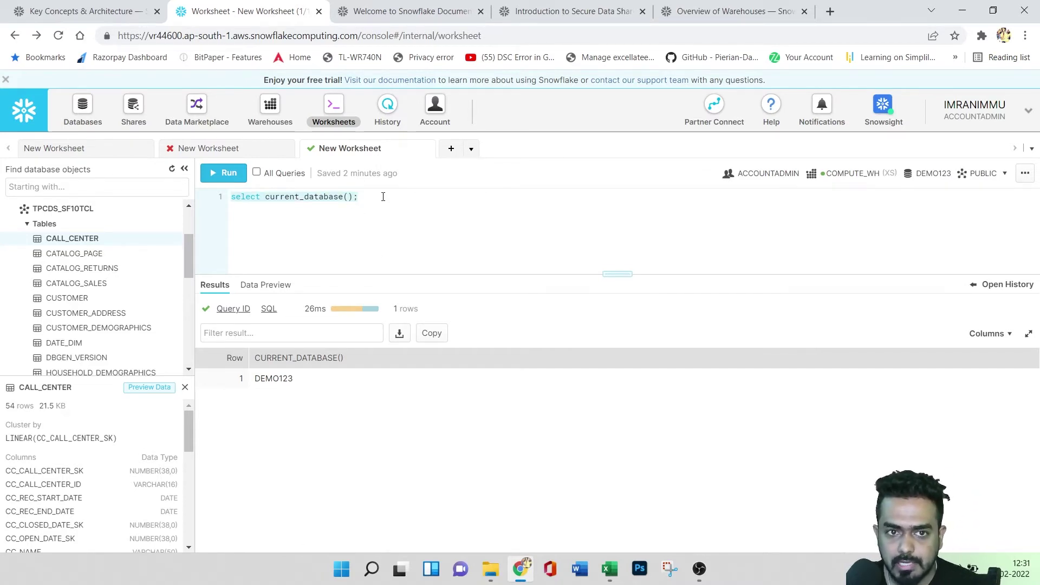
# - Add select current_schema(); on a new line below the first query
pyautogui.press('Return')
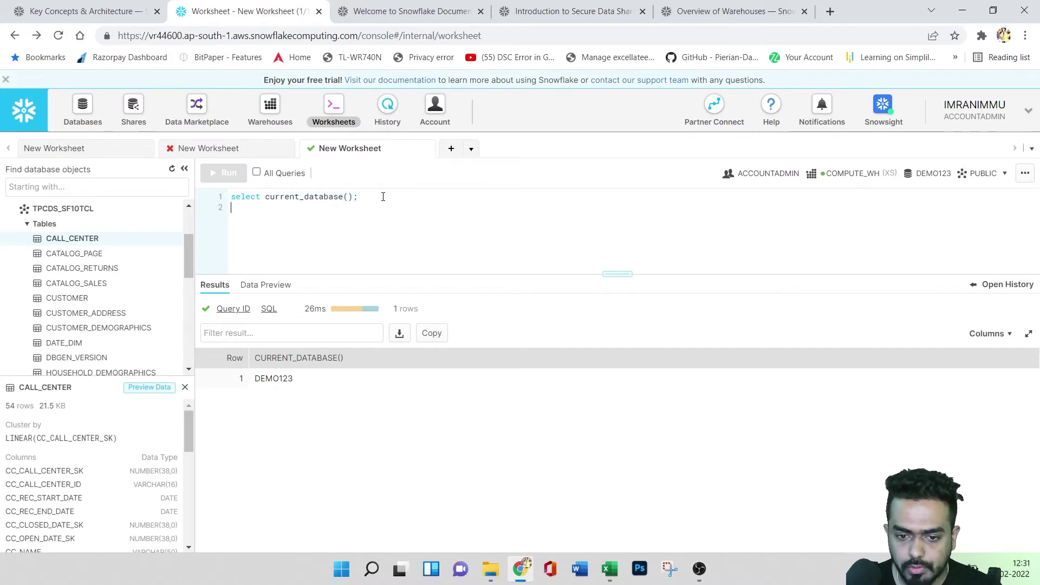
pyautogui.press('Return')
pyautogui.write('select c')
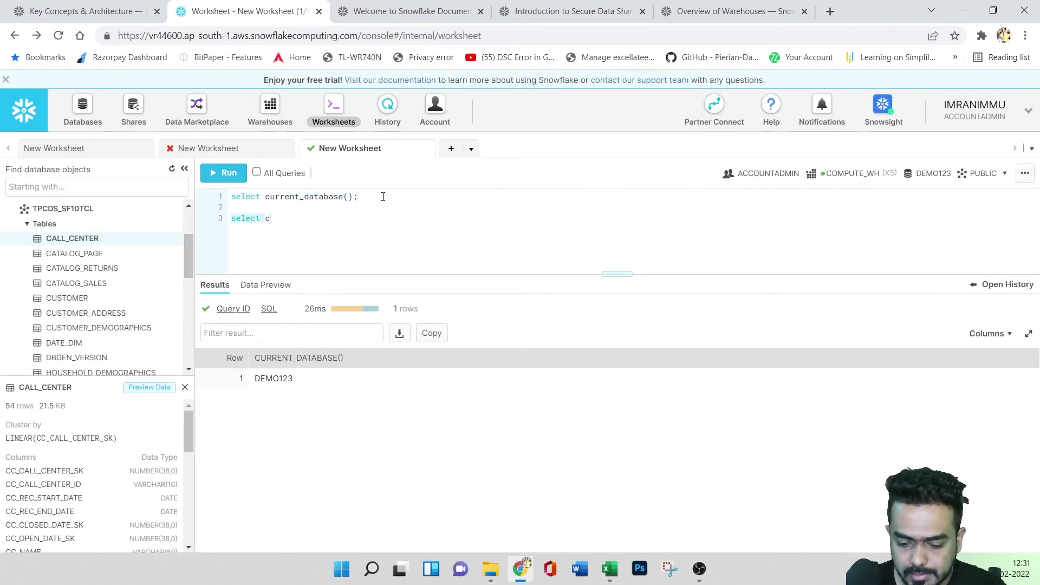
pyautogui.write('urrent')
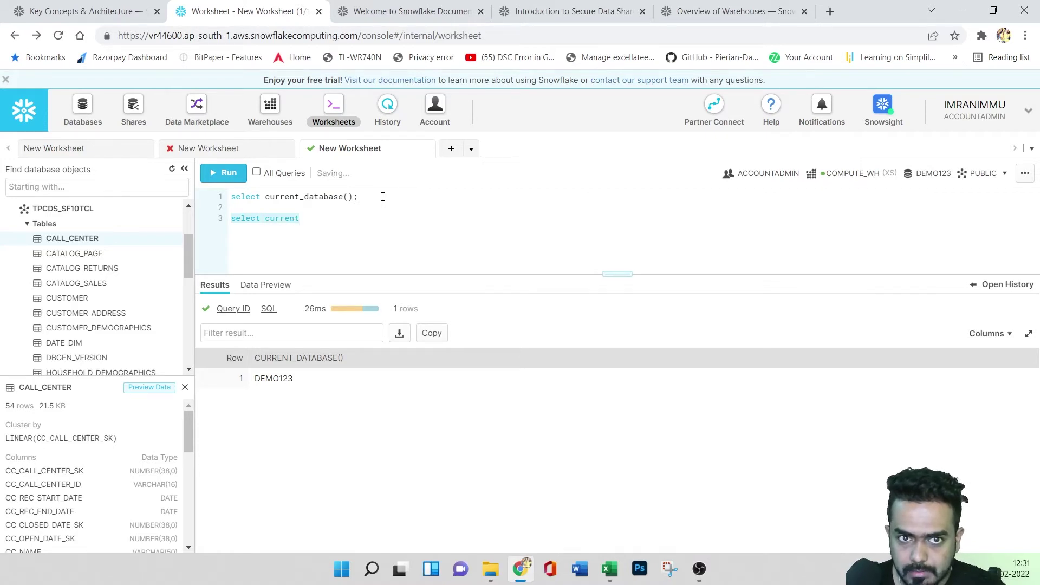
pyautogui.write('_schem')
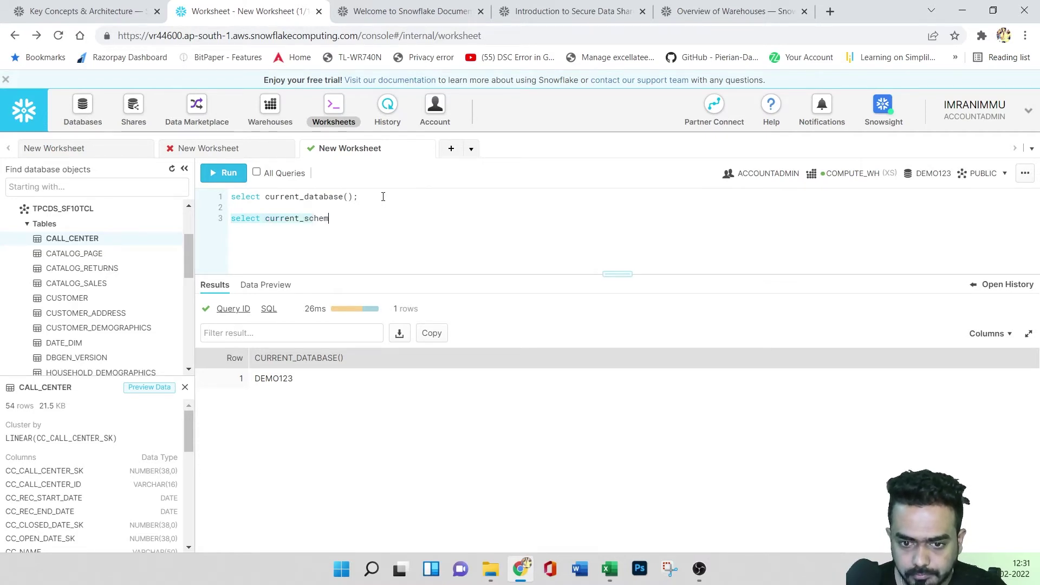
pyautogui.write('a();')
pyautogui.press('Return')
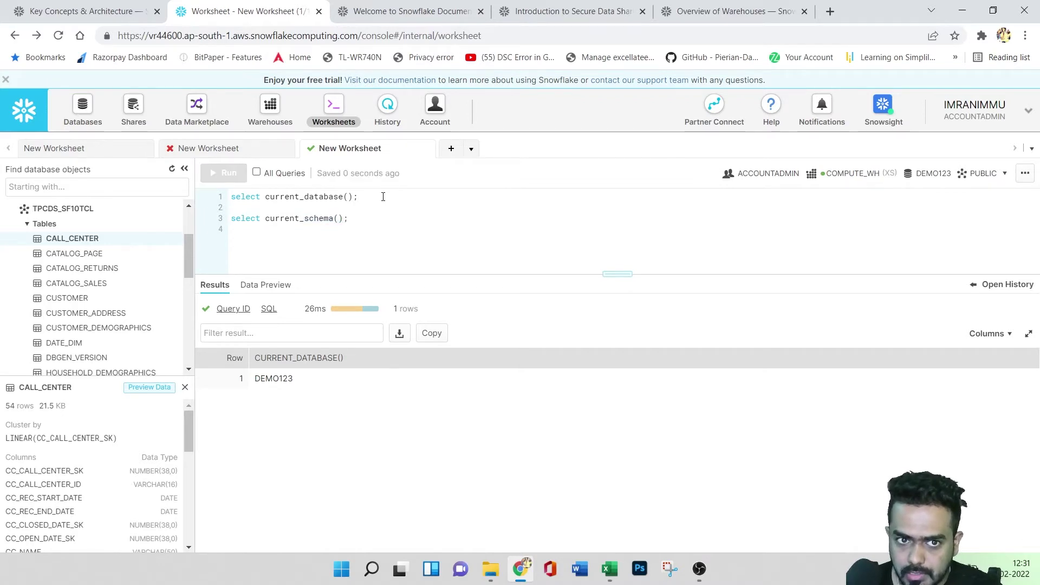
# - Start a partly typed use role user line below it
pyautogui.press('Return')
pyautogui.write('use')
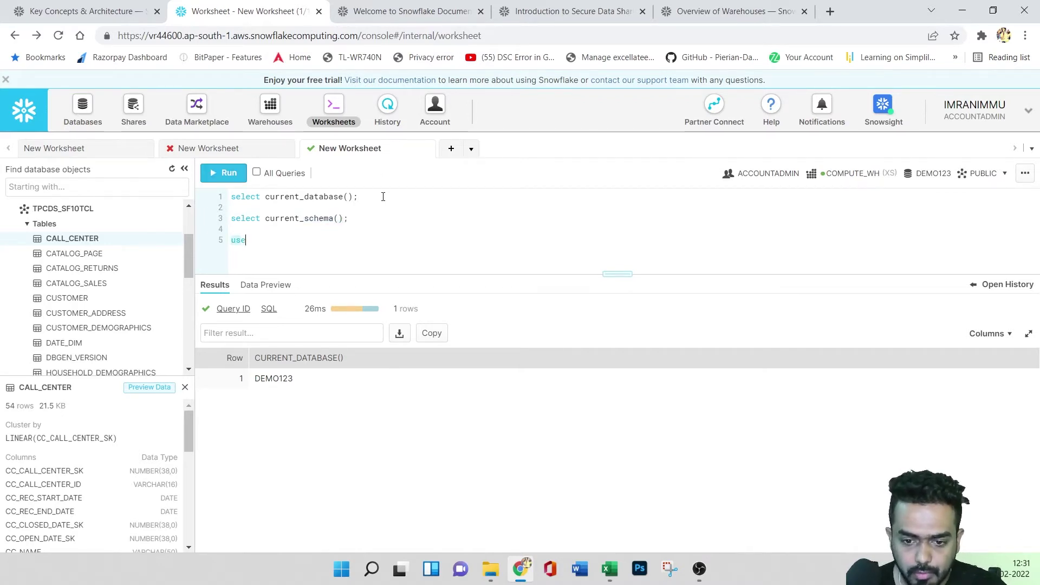
pyautogui.write(' role')
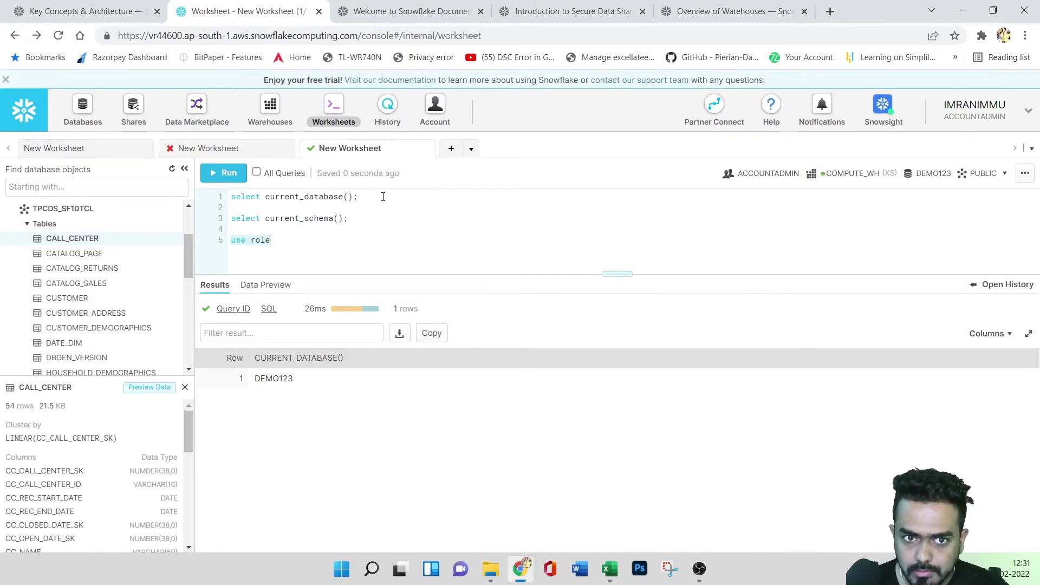
pyautogui.write(' accou')
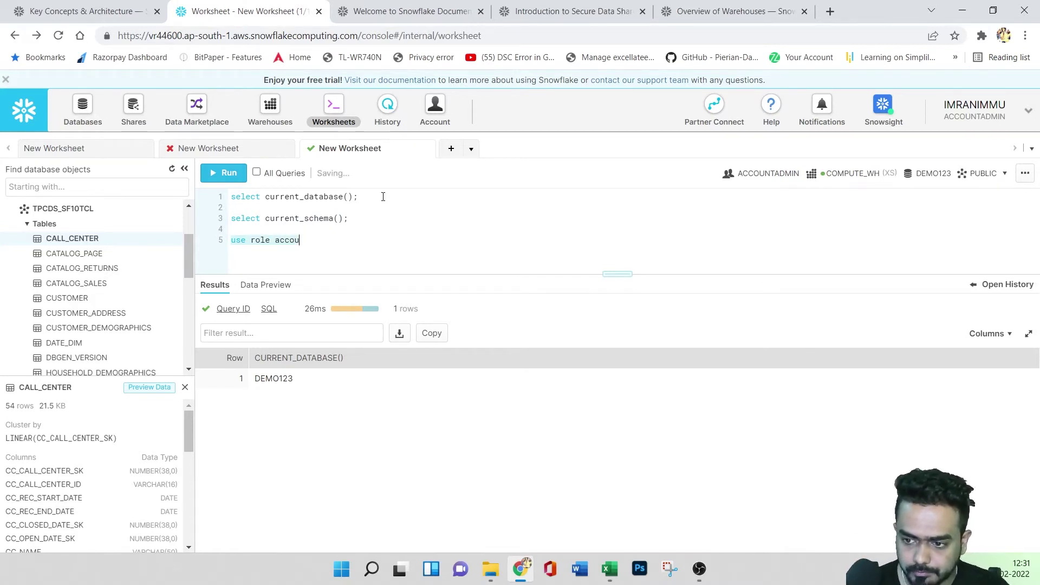
pyautogui.press('BackSpace')
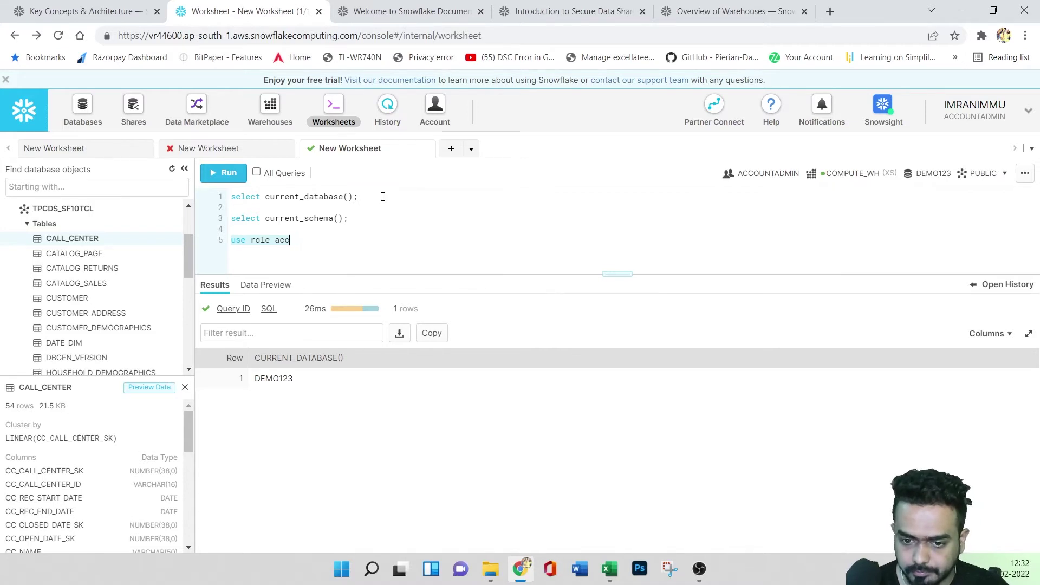
pyautogui.write('user')
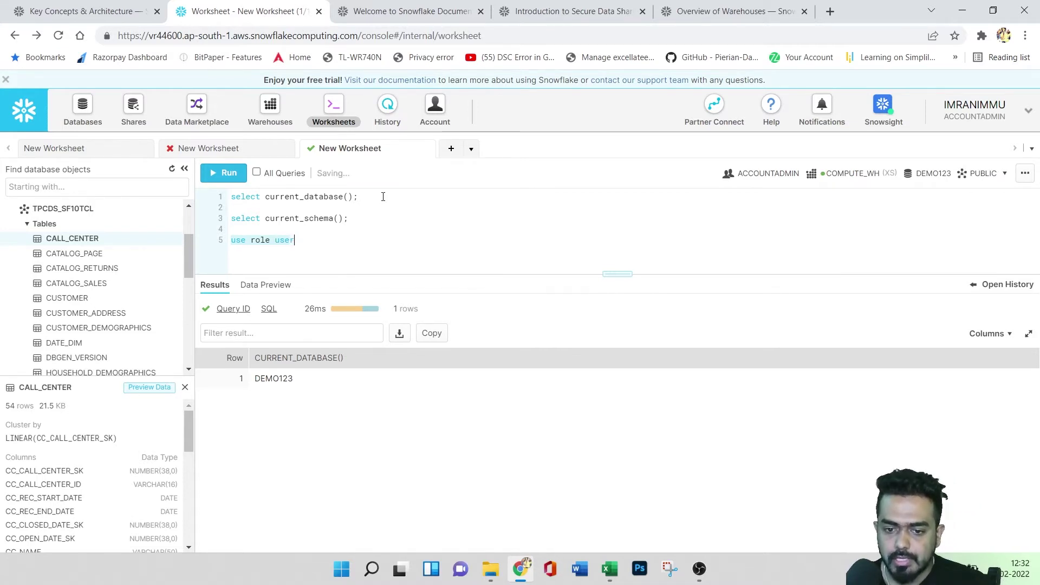
pyautogui.click(980, 111)
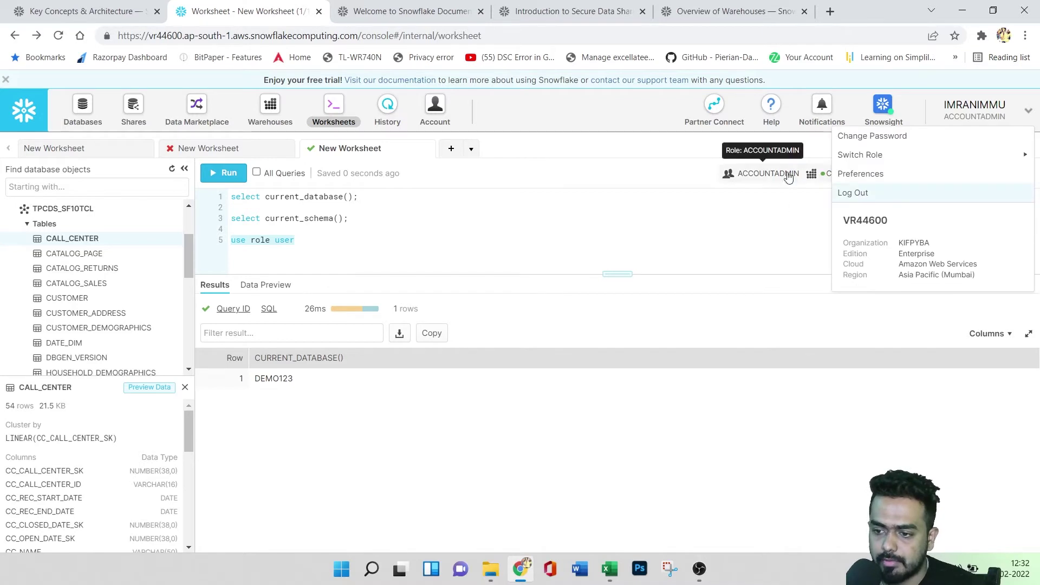
pyautogui.moveTo(861, 154)
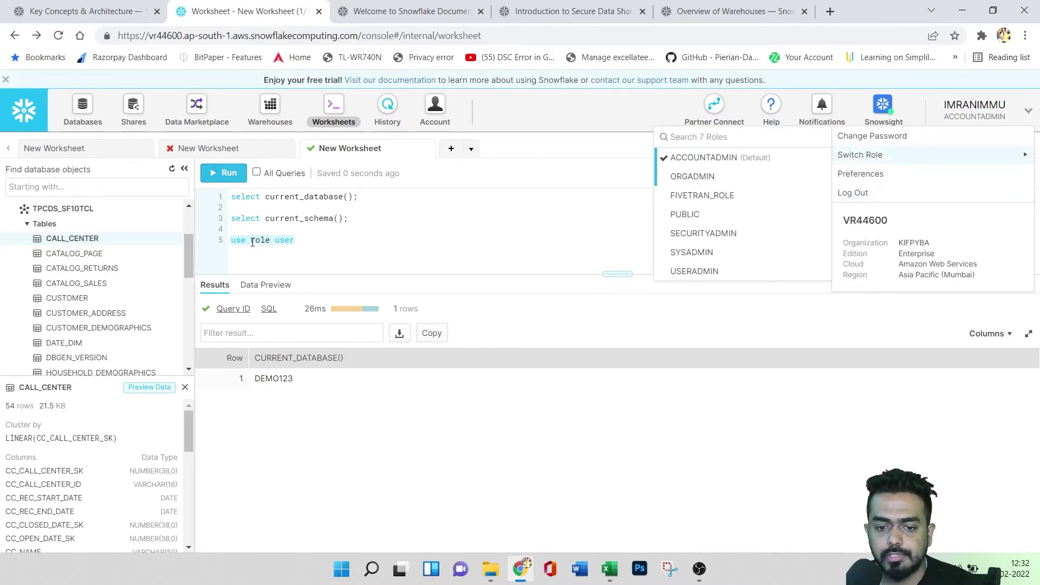
pyautogui.click(338, 219)
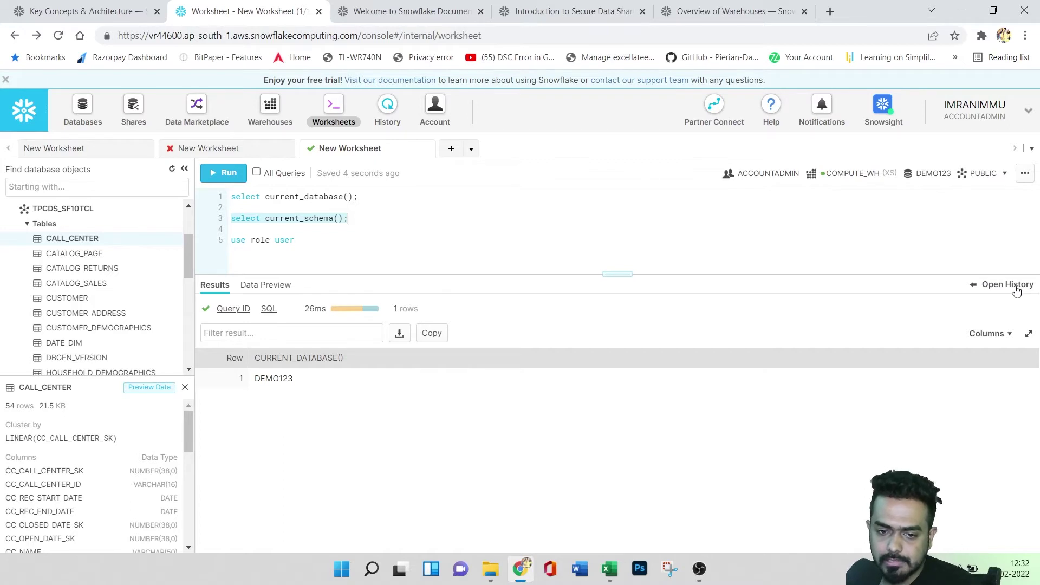
# - Check the query's history detail, then close the third worksheet and the failed REGION worksheet
pyautogui.click(387, 112)
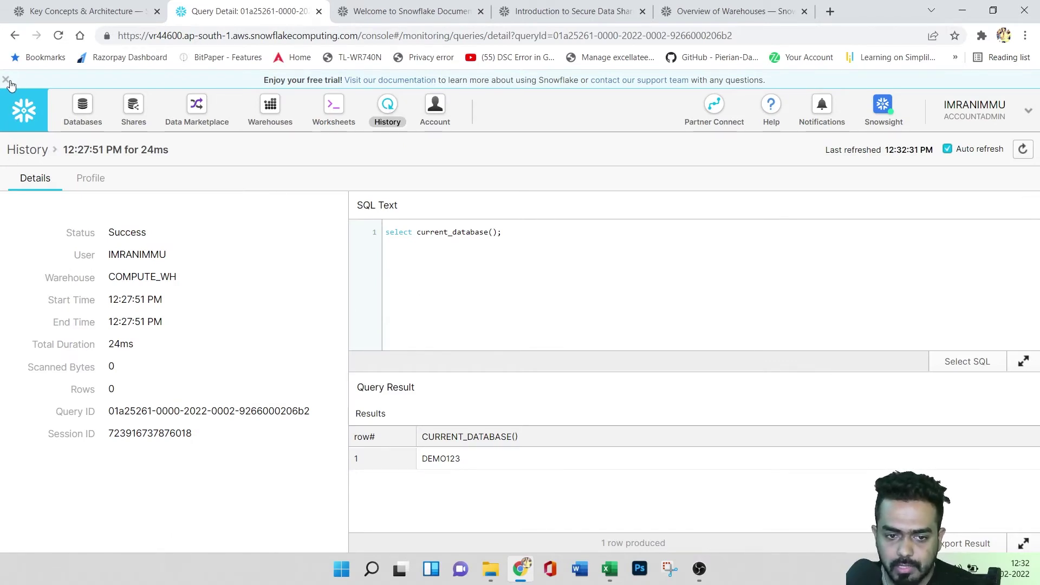
pyautogui.click(14, 35)
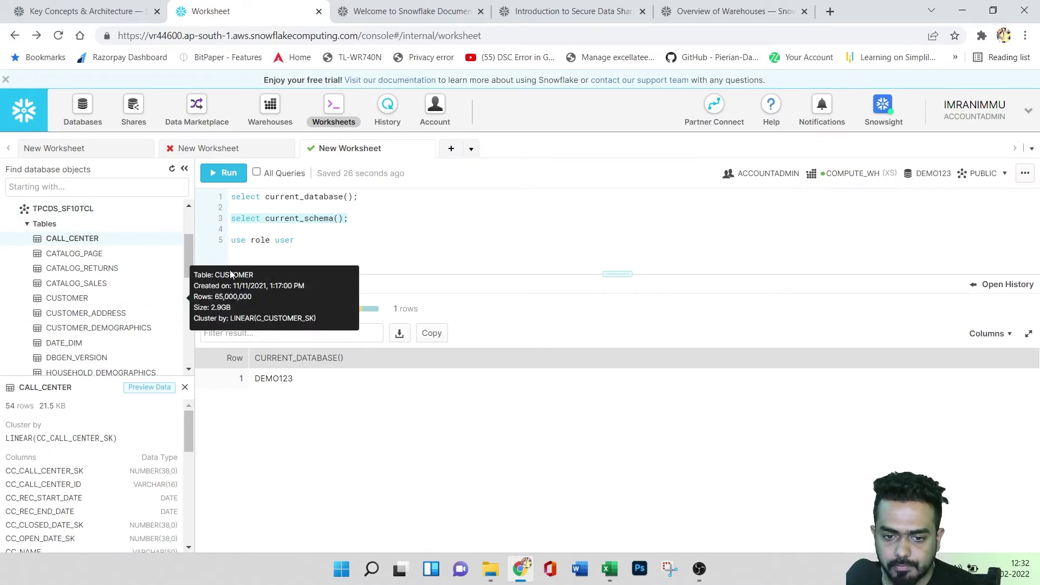
pyautogui.doubleClick(367, 153)
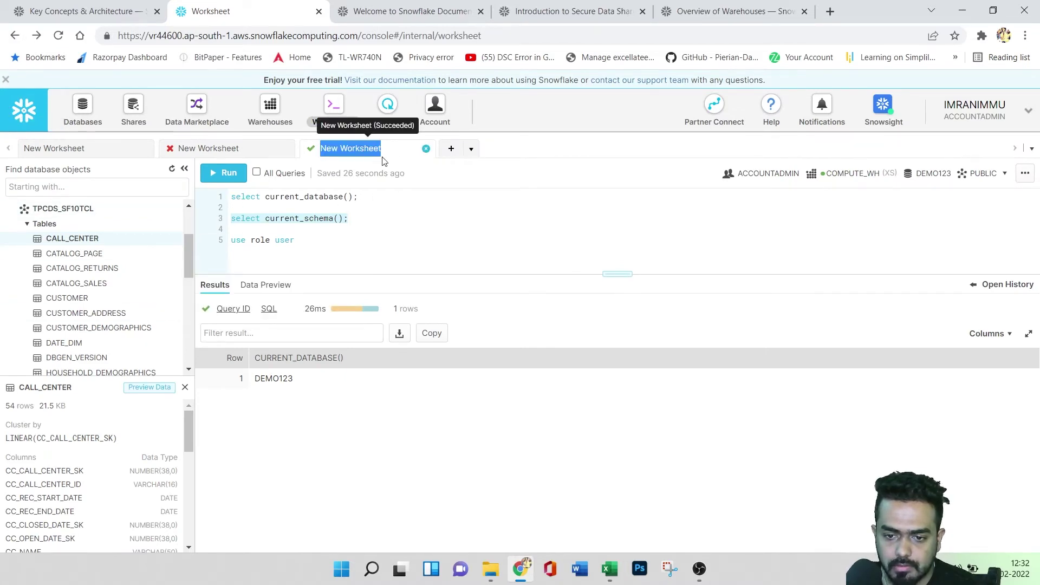
pyautogui.click(426, 150)
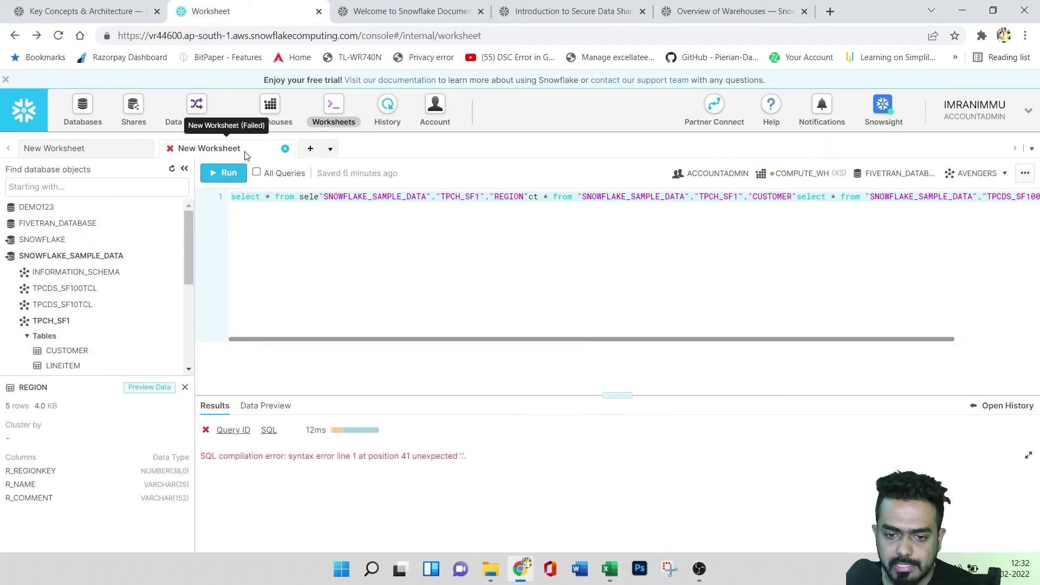
pyautogui.doubleClick(228, 150)
pyautogui.click(286, 150)
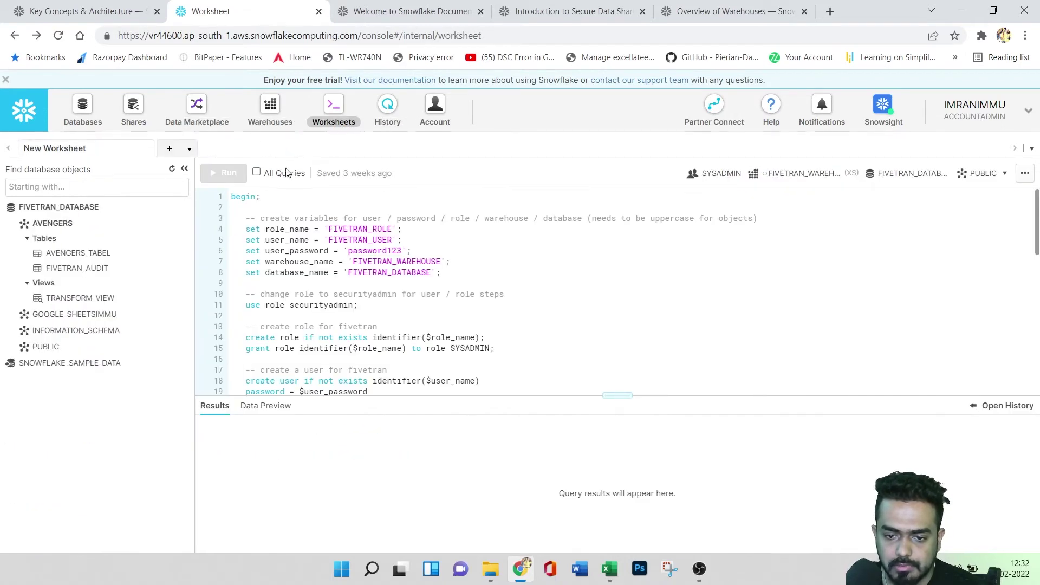
# - Collapse FIVETRAN_DATABASE, expand SNOWFLAKE_SAMPLE_DATA, and view the query's profile in History
pyautogui.scroll(-4, 415, 301)
pyautogui.click(60, 207)
pyautogui.click(70, 223)
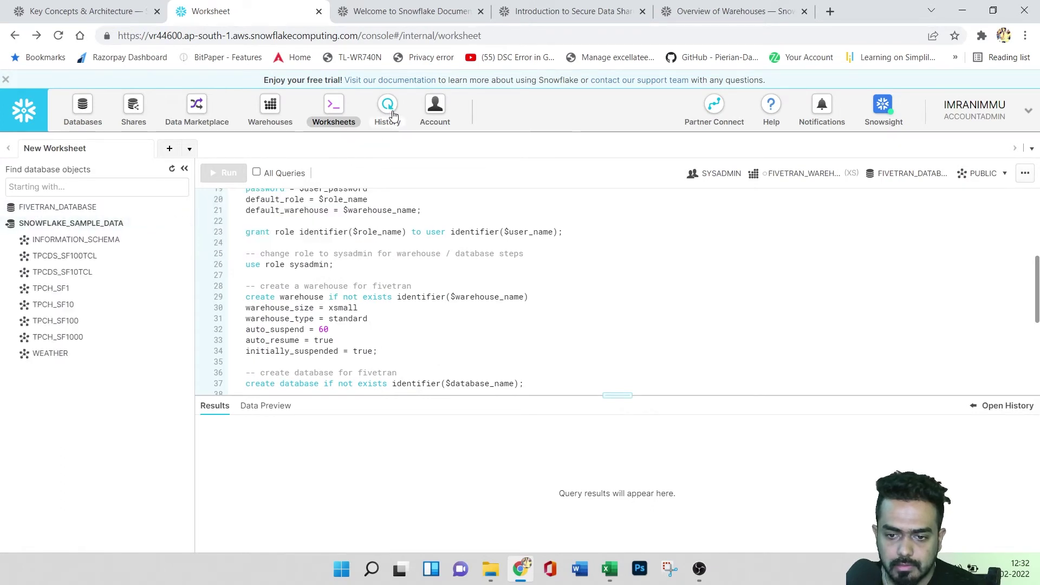
pyautogui.click(388, 114)
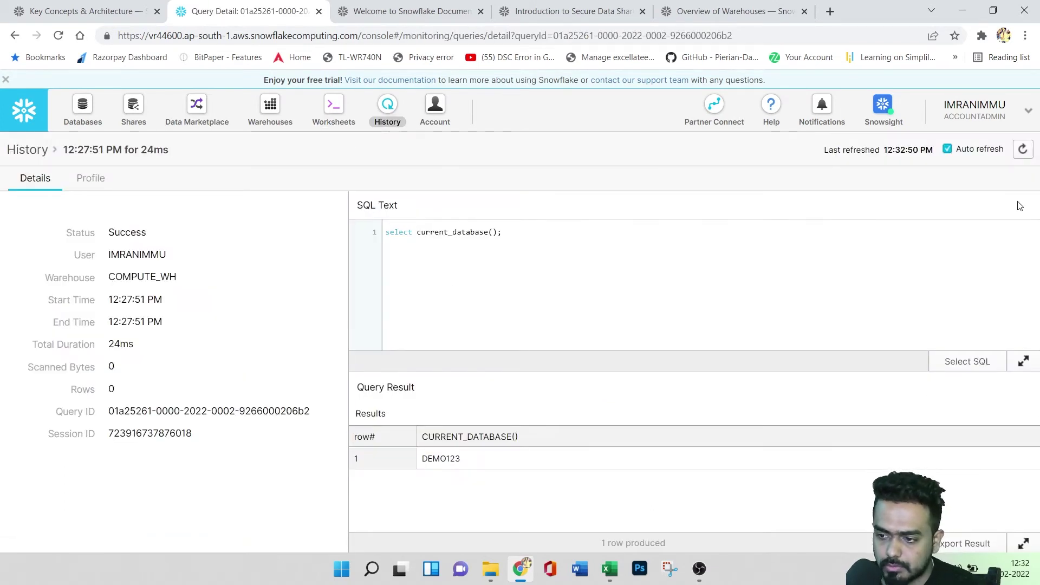
pyautogui.click(91, 180)
pyautogui.scroll(3, 414, 459)
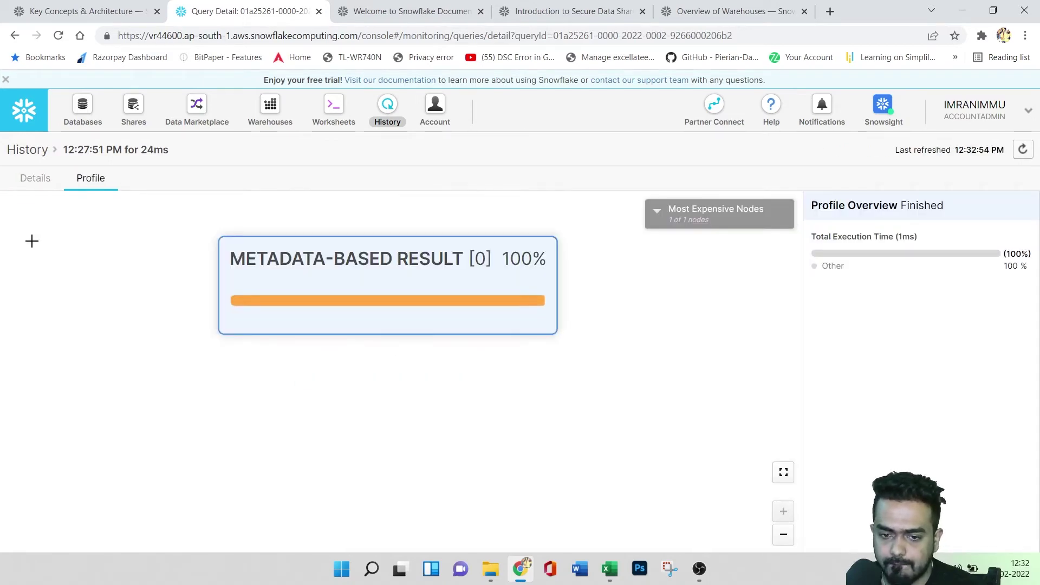
pyautogui.click(34, 181)
pyautogui.click(20, 105)
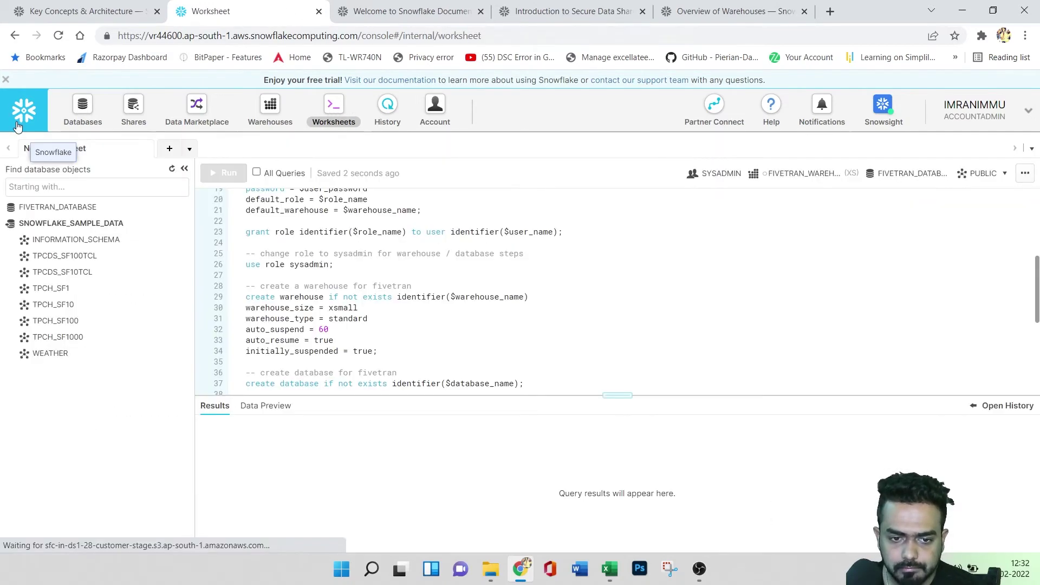
# - Glance at the data preview, return to results, and reopen the query history
pyautogui.click(264, 406)
pyautogui.click(215, 406)
pyautogui.scroll(-3, 336, 303)
pyautogui.scroll(7, 412, 227)
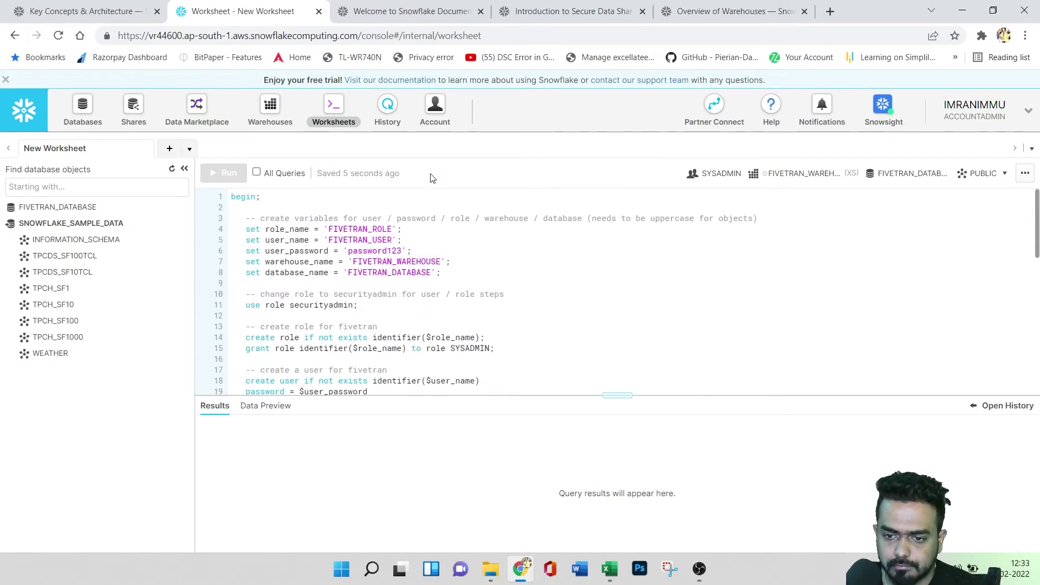
pyautogui.click(376, 111)
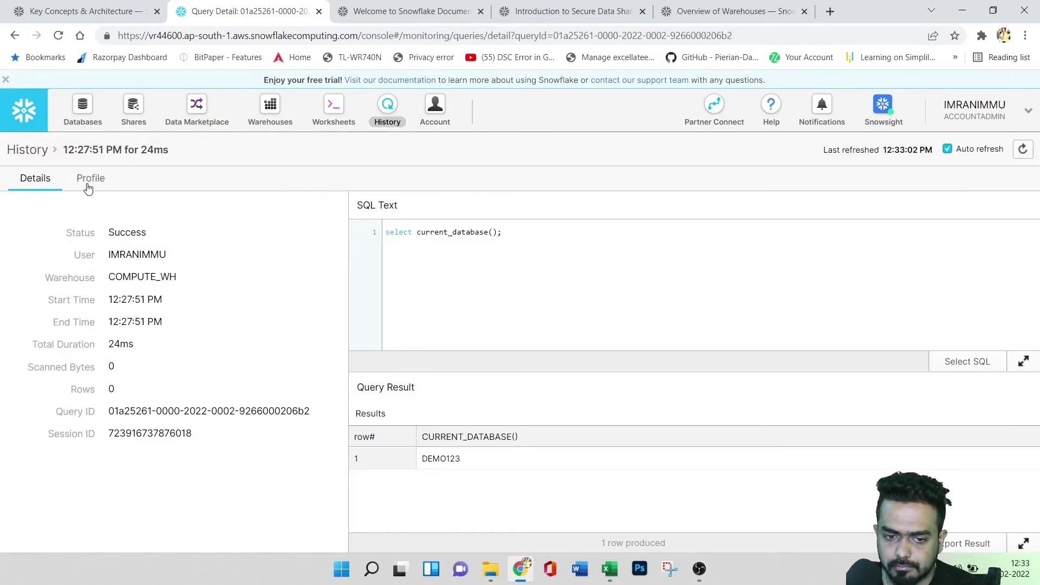
# - Open the 54ms CALL_CENTER SELECT query's details, then return to the full history list
pyautogui.click(12, 152)
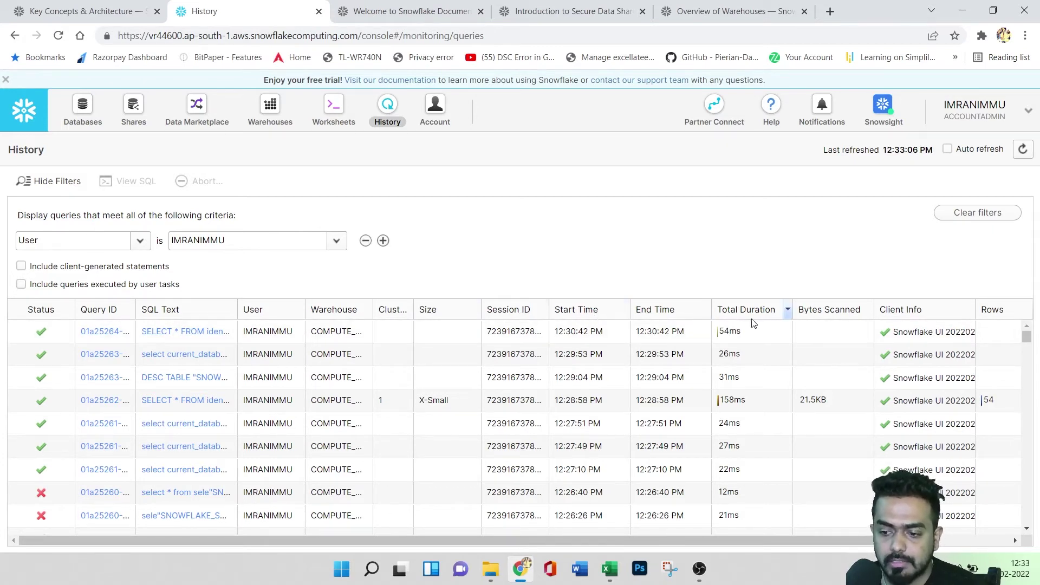
pyautogui.moveTo(795, 544); pyautogui.dragTo(642, 539)
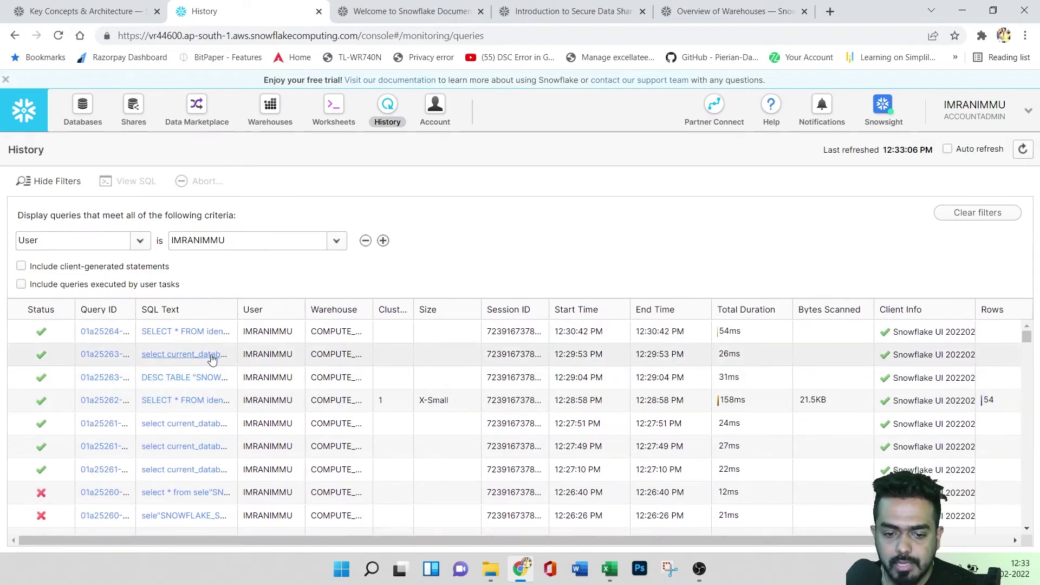
pyautogui.click(95, 331)
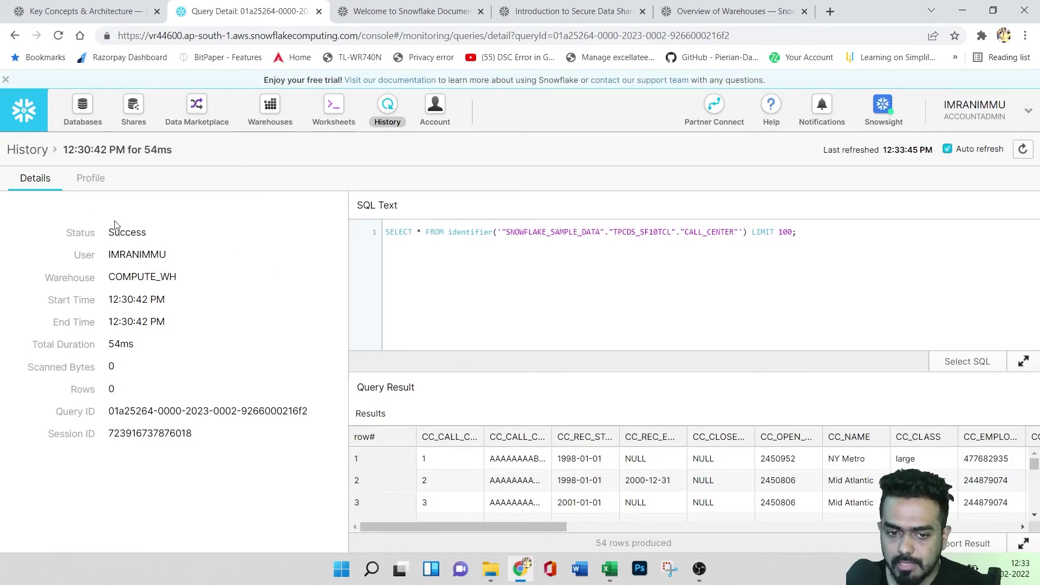
pyautogui.click(34, 152)
pyautogui.scroll(-5, 411, 407)
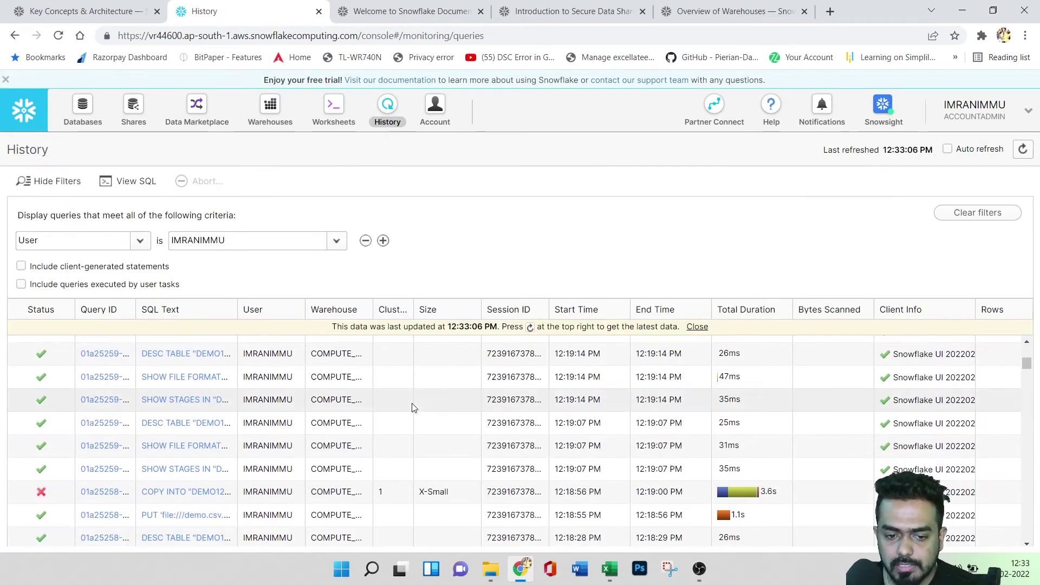
pyautogui.scroll(-3, 413, 409)
pyautogui.scroll(15, 414, 411)
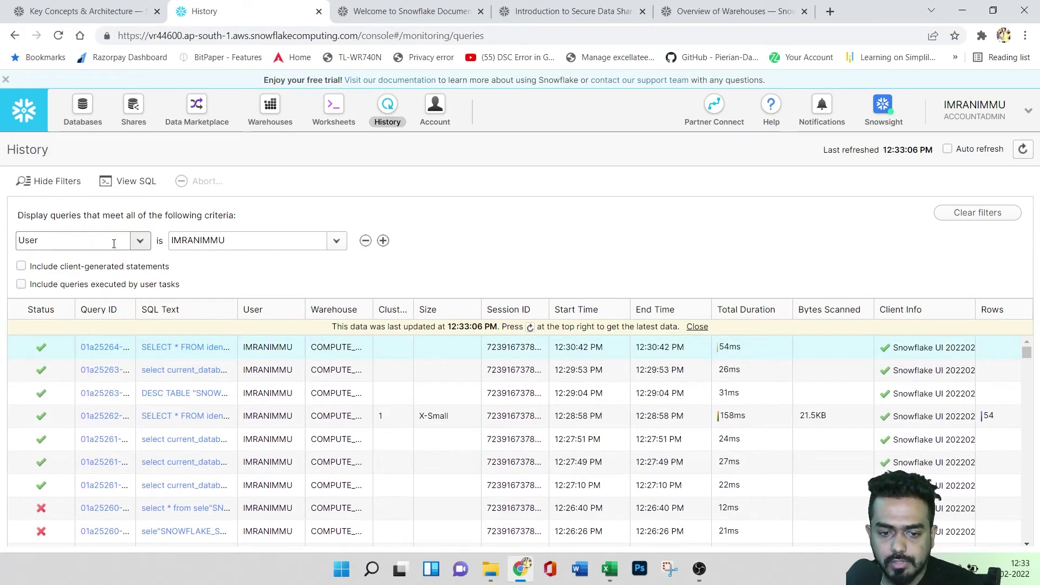
# - Keep the user filter and toggle the client-generated and user-task Include options, leaving both off
pyautogui.click(140, 240)
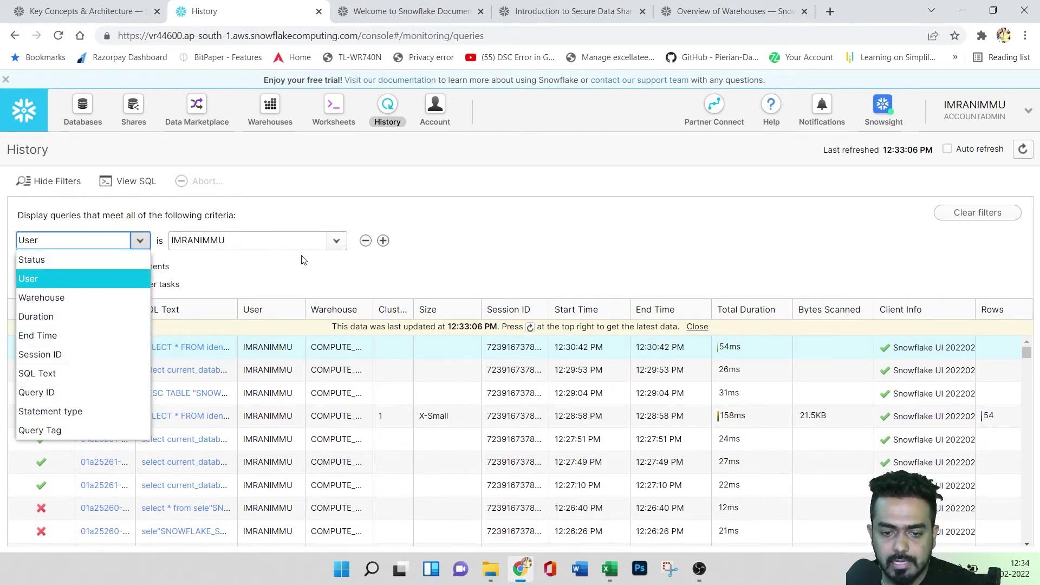
pyautogui.click(336, 240)
pyautogui.click(336, 240)
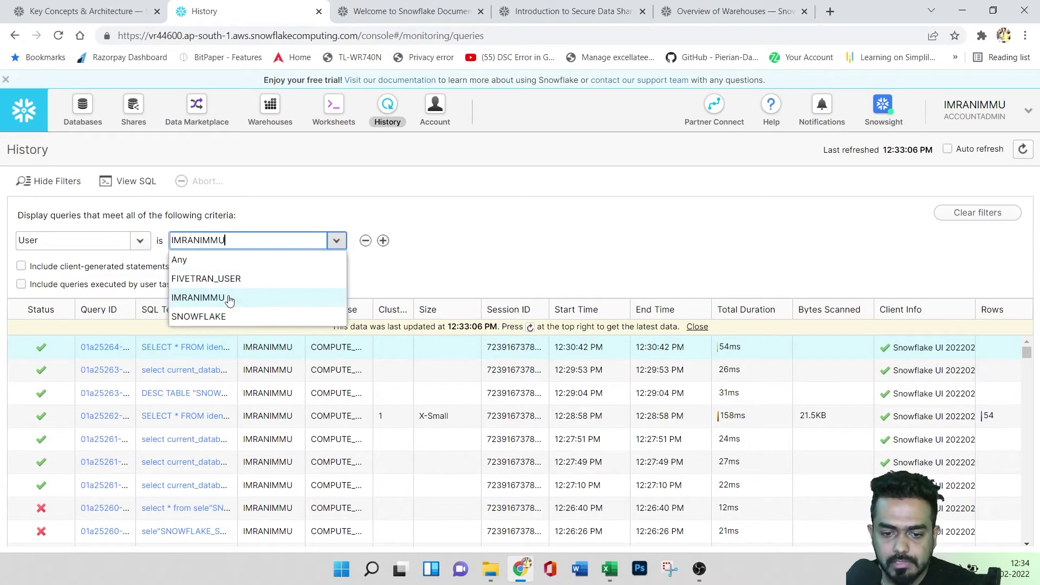
pyautogui.click(477, 251)
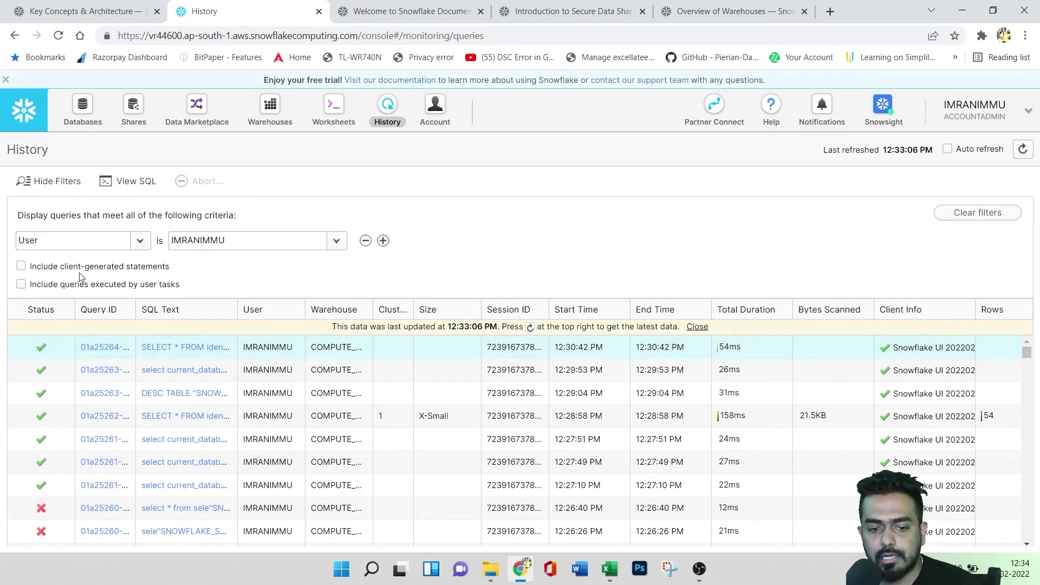
pyautogui.click(21, 267)
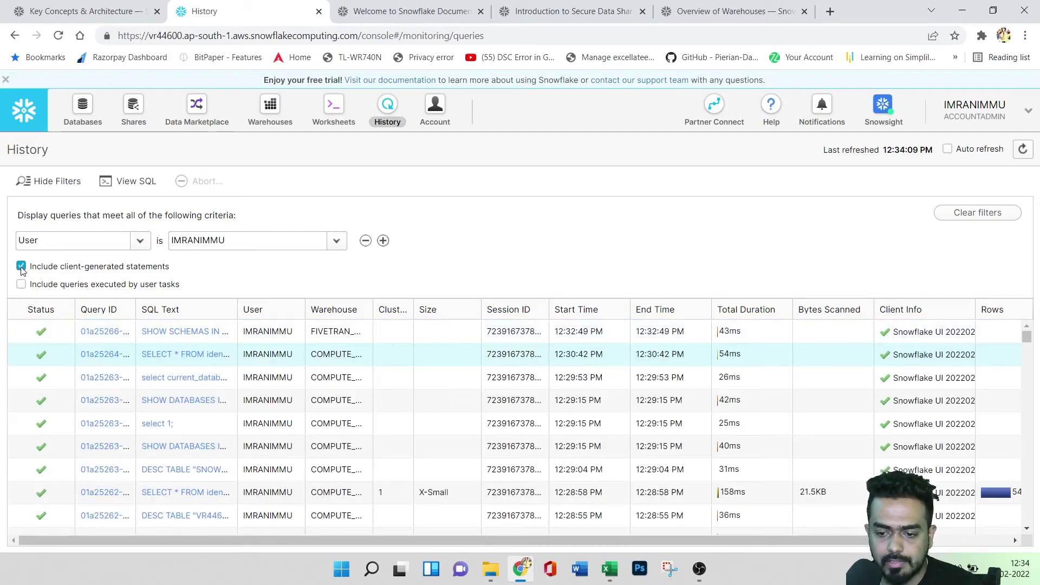
pyautogui.click(21, 267)
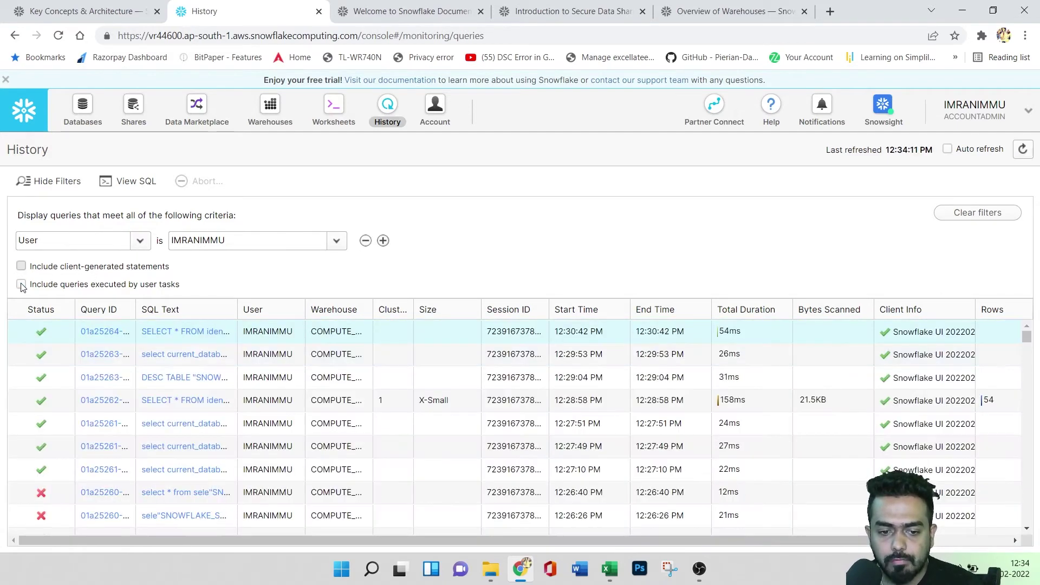
pyautogui.click(21, 284)
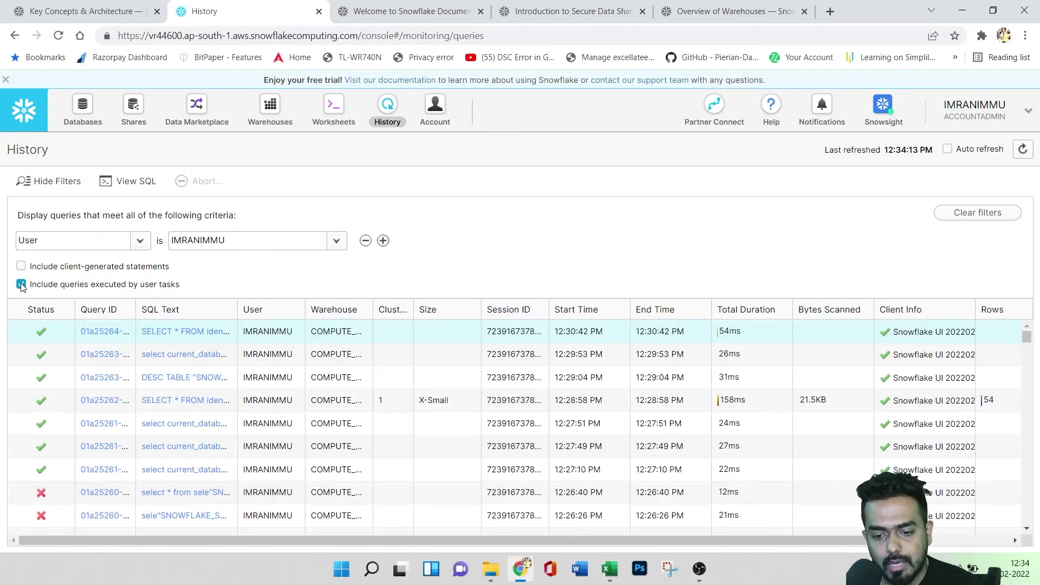
pyautogui.click(21, 266)
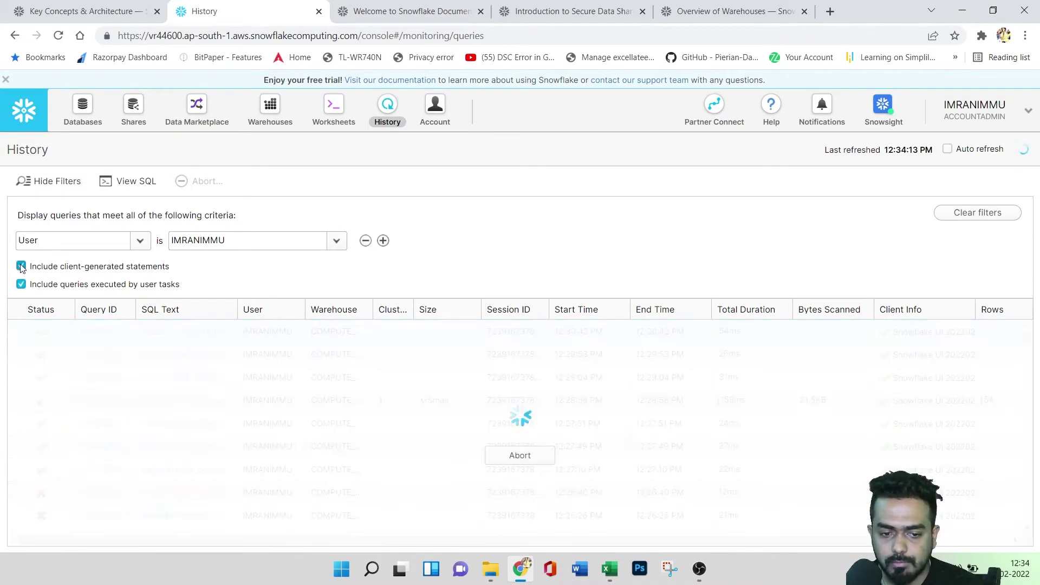
pyautogui.click(21, 285)
pyautogui.click(20, 266)
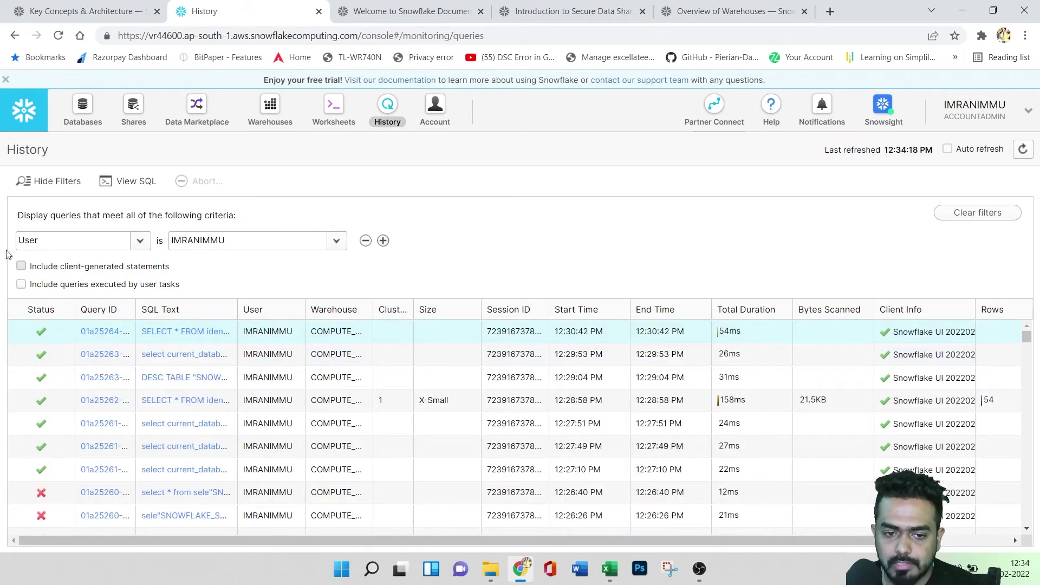
# - Add a second Status filter criterion, then return to the Worksheets page
pyautogui.click(58, 185)
pyautogui.click(55, 182)
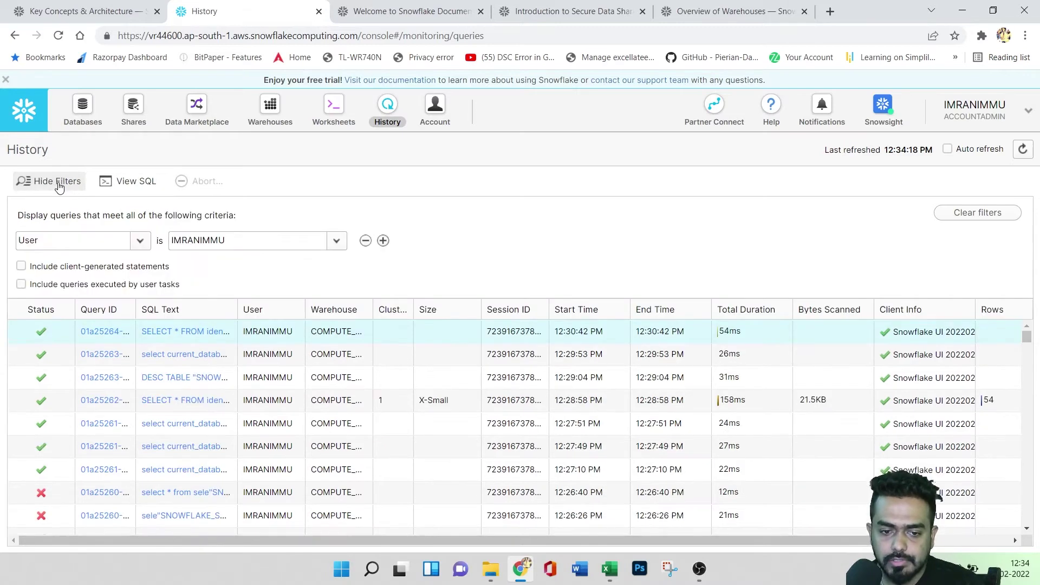
pyautogui.click(383, 241)
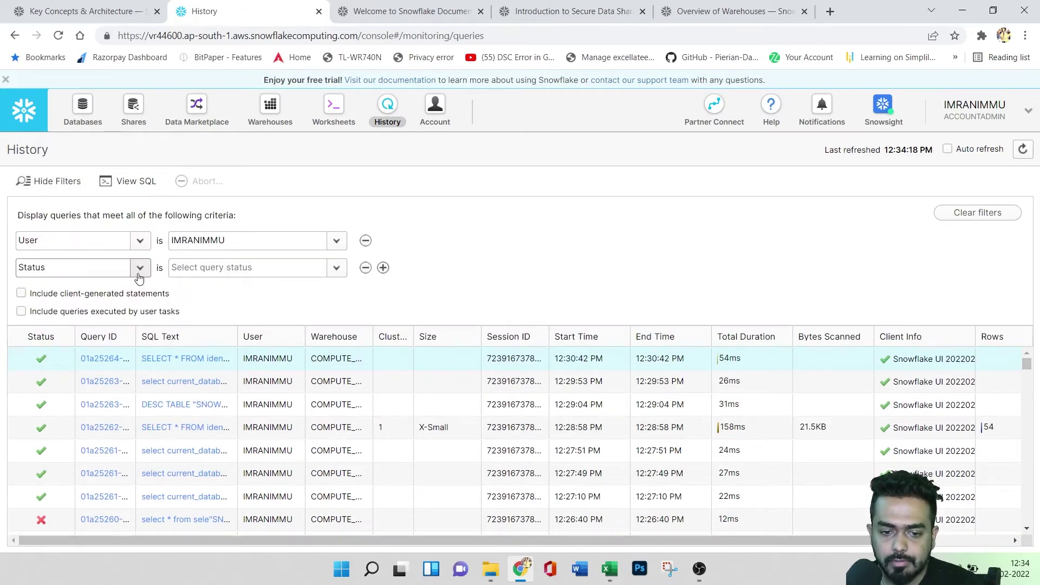
pyautogui.click(111, 270)
pyautogui.click(558, 253)
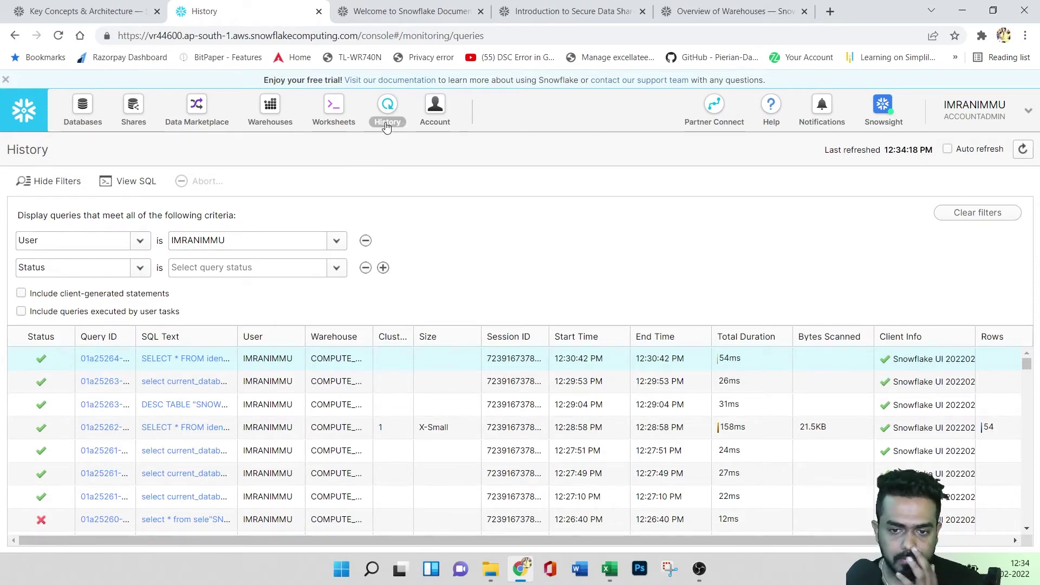
pyautogui.click(330, 122)
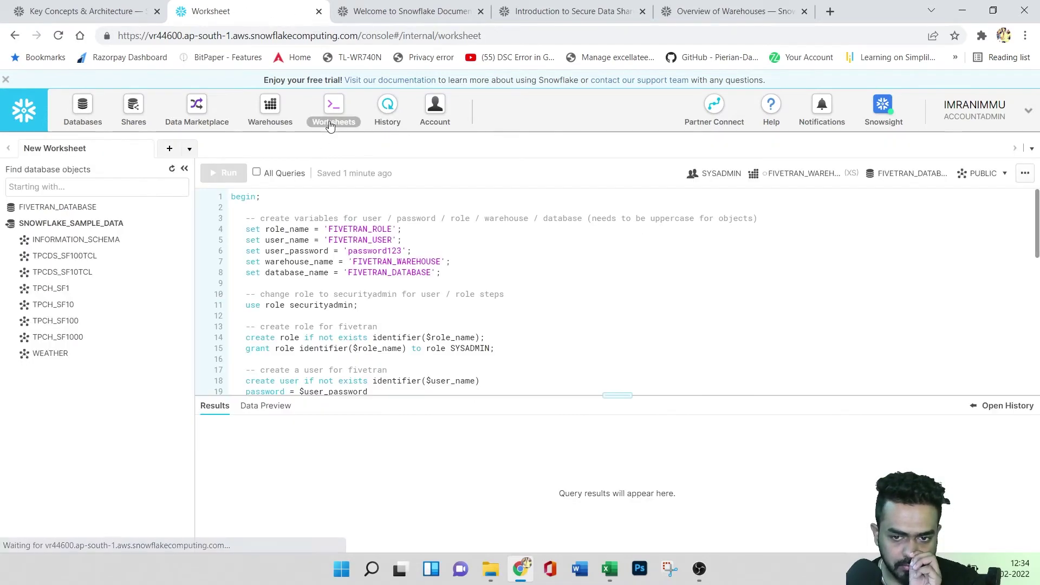
# - Review February 2022 warehouse credit usage by day, then view Billing with no credit card on file
pyautogui.click(441, 125)
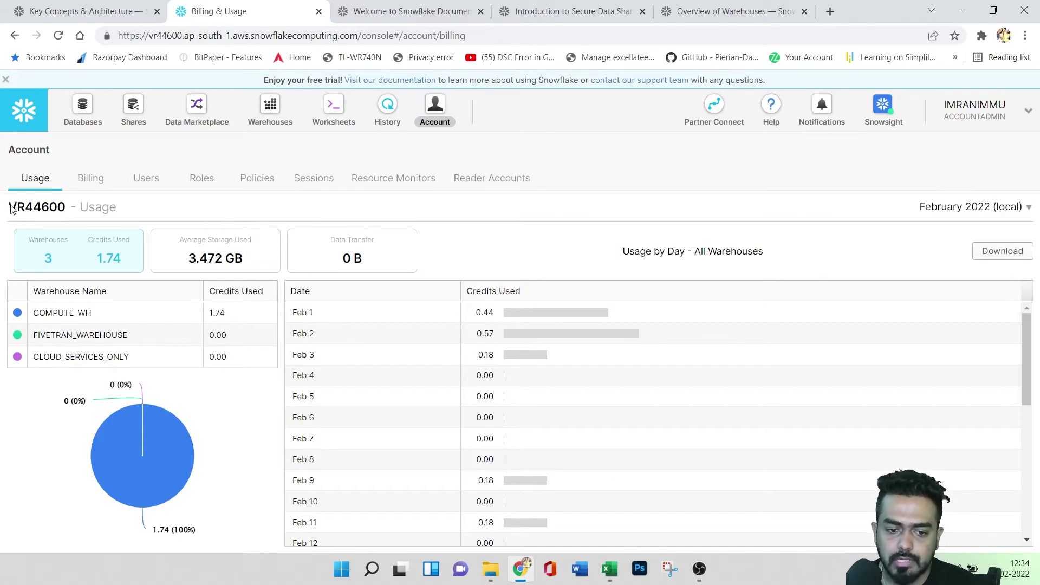
pyautogui.moveTo(11, 210); pyautogui.dragTo(83, 210)
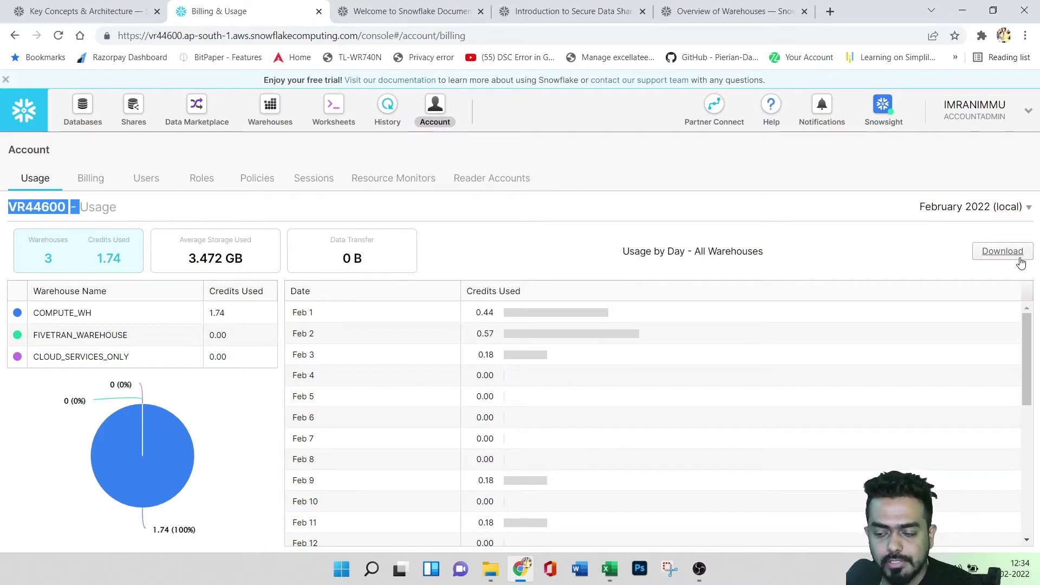
pyautogui.scroll(-2, 399, 402)
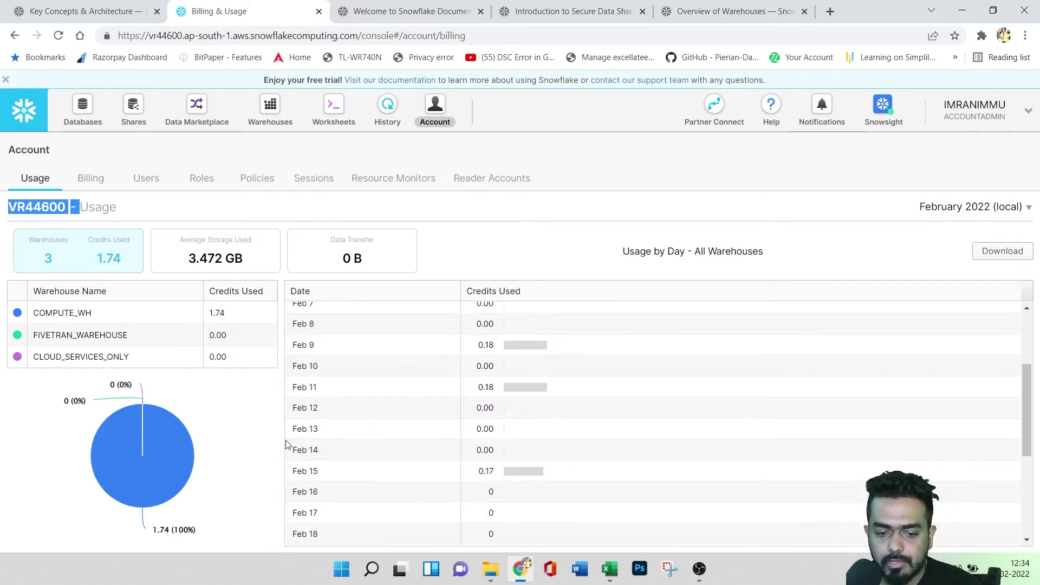
pyautogui.moveTo(173, 432)
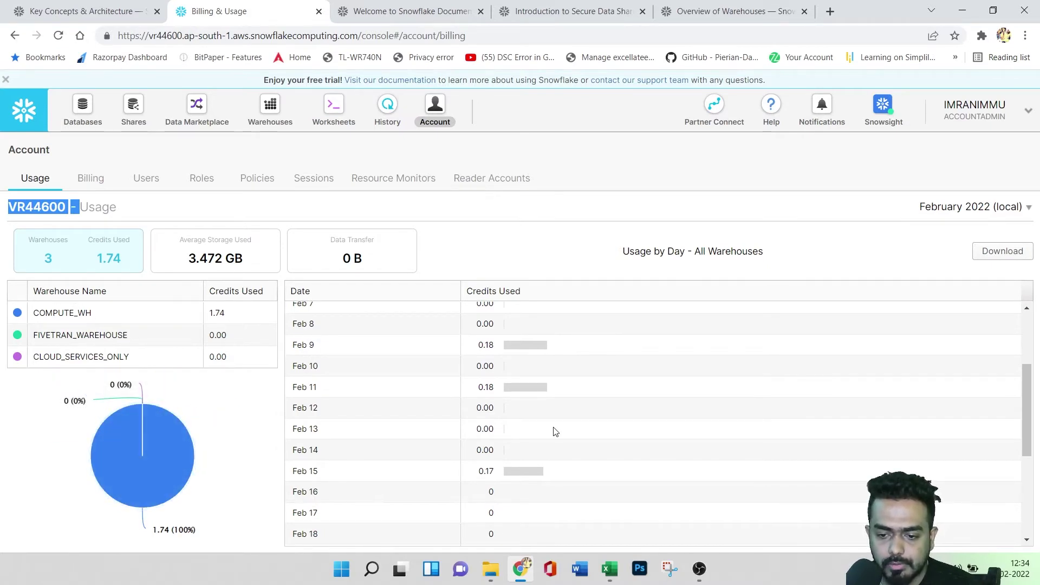
pyautogui.scroll(2, 531, 428)
pyautogui.click(94, 180)
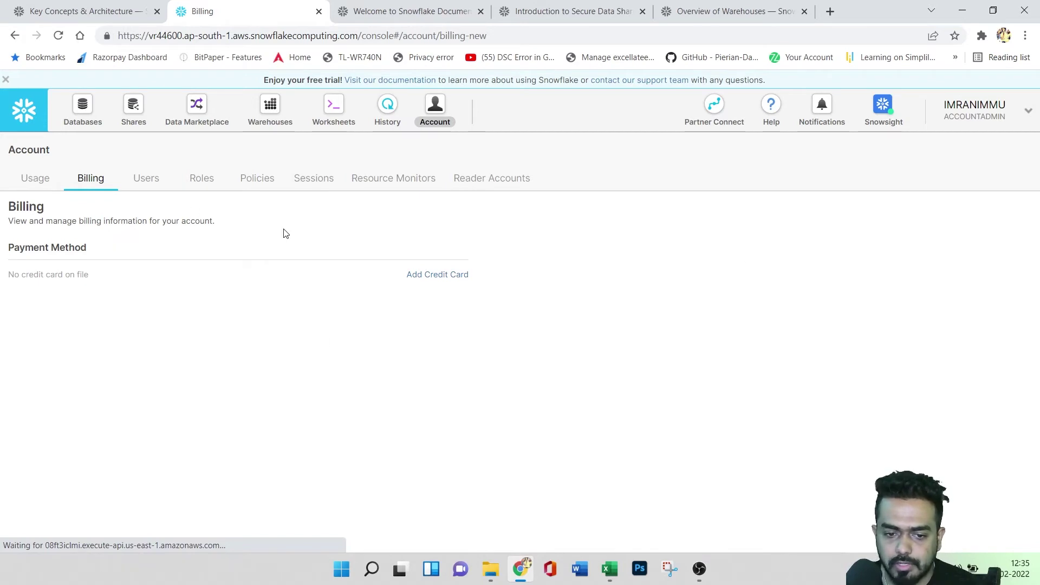
# - List the account's users, switching the role to USERADMIN and back to ACCOUNTADMIN
pyautogui.click(146, 183)
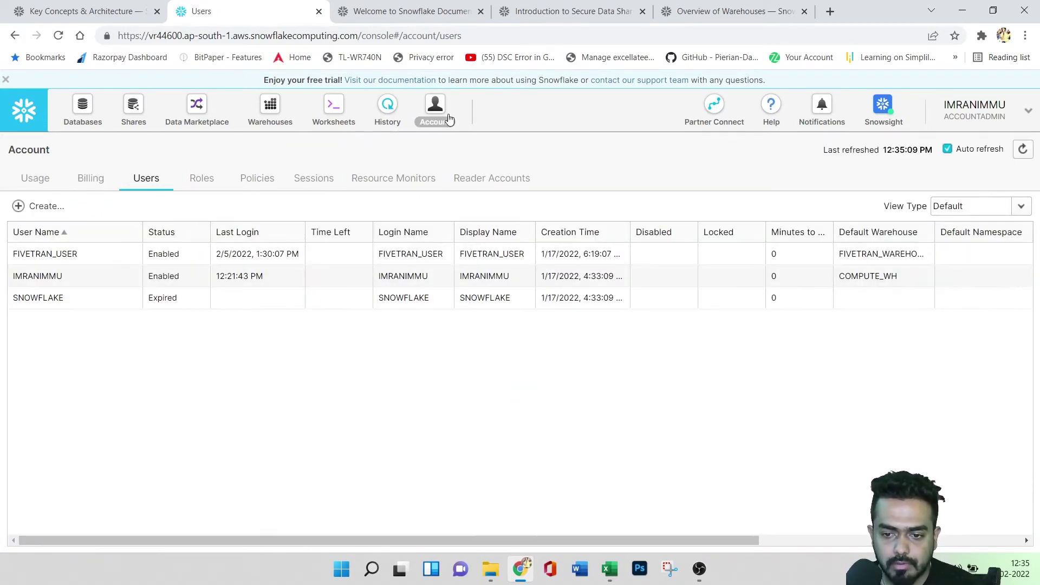
pyautogui.click(981, 125)
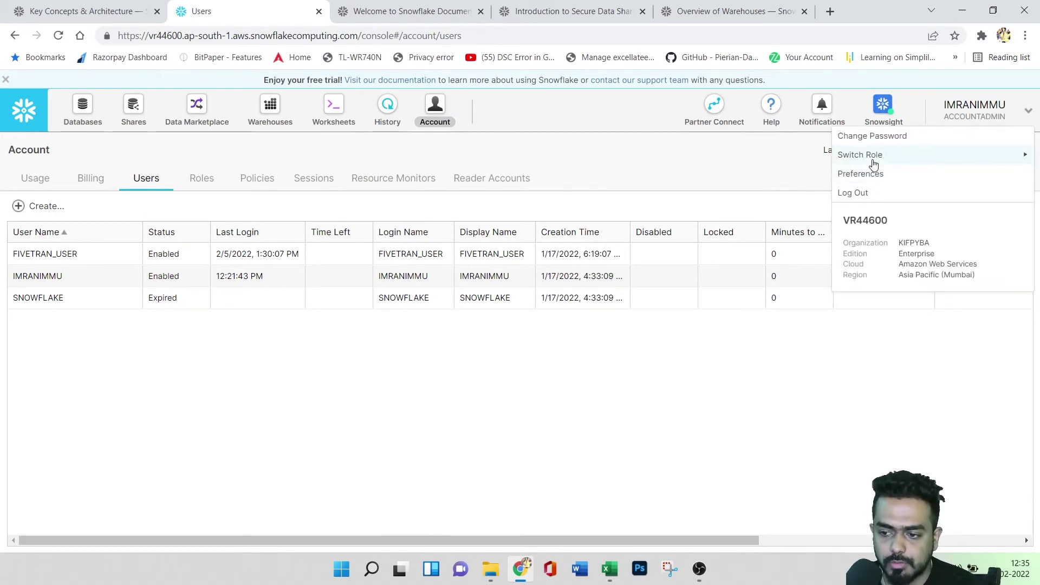
pyautogui.moveTo(871, 156)
pyautogui.click(706, 271)
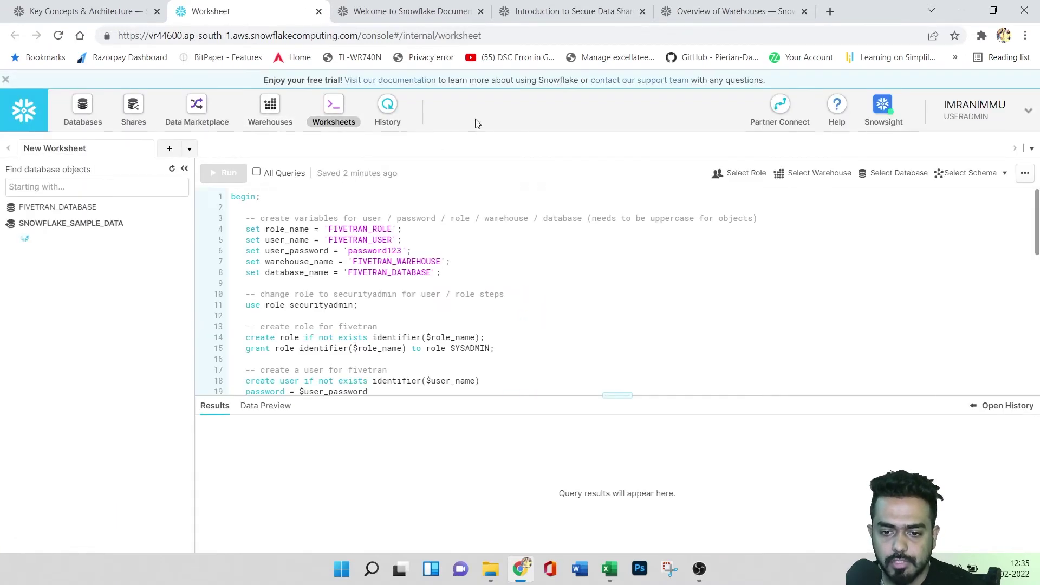
pyautogui.click(981, 112)
pyautogui.moveTo(866, 155)
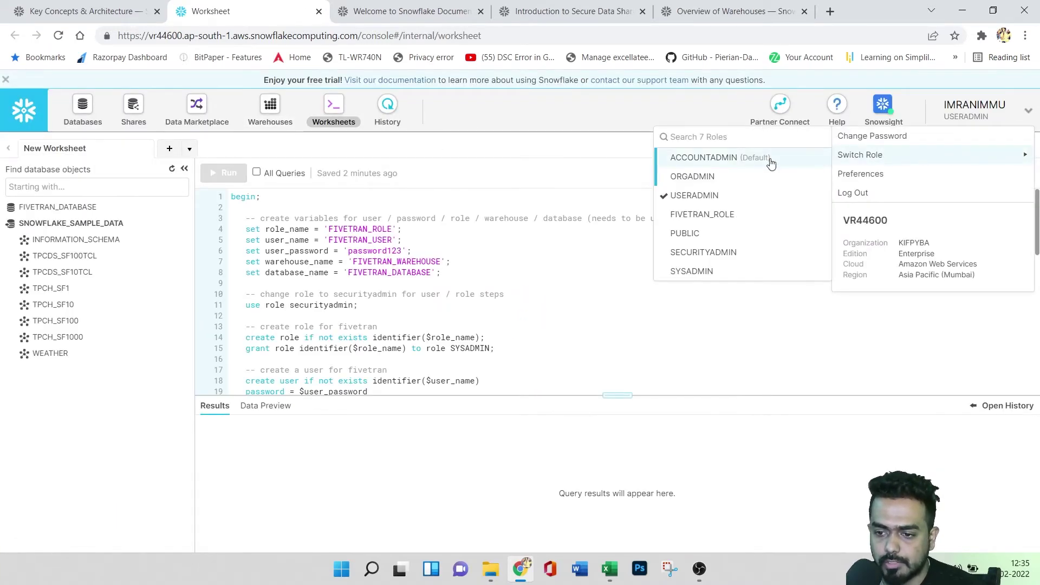
pyautogui.click(729, 161)
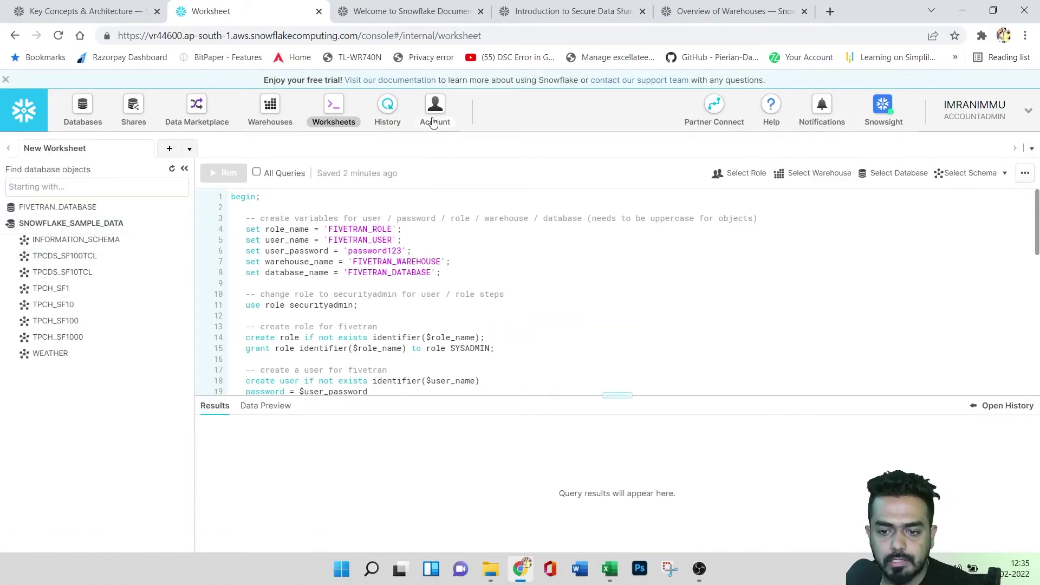
# - Browse the Roles, Policies and Sessions pages, ending on the empty Resource Monitors page
pyautogui.click(435, 108)
pyautogui.click(154, 184)
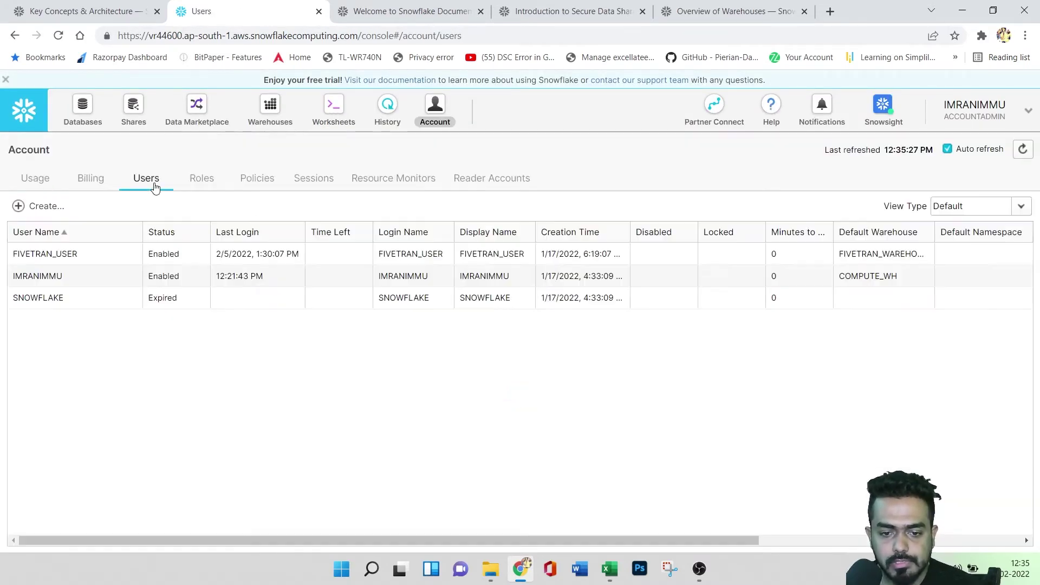
pyautogui.click(201, 185)
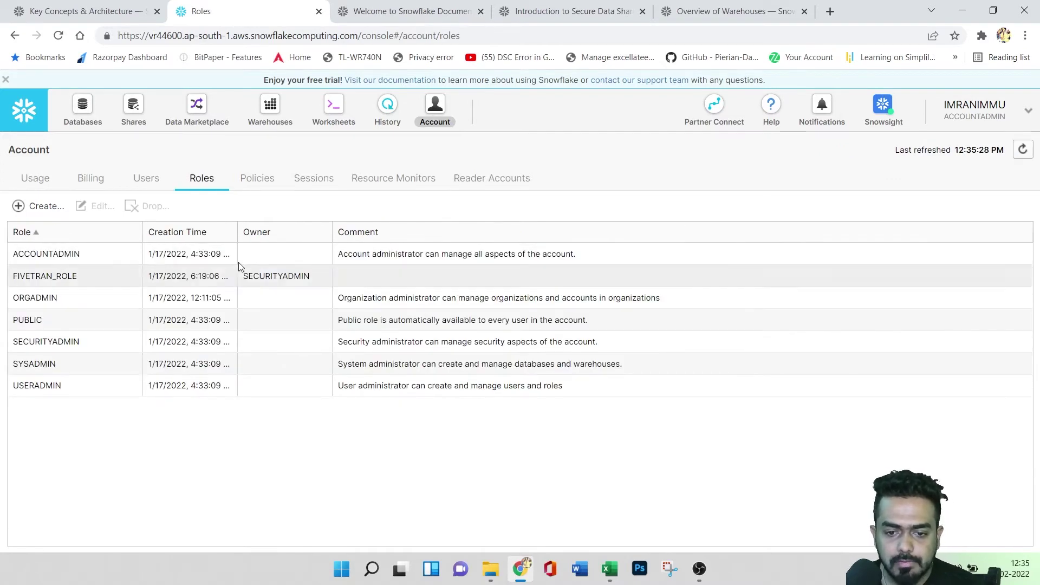
pyautogui.click(257, 181)
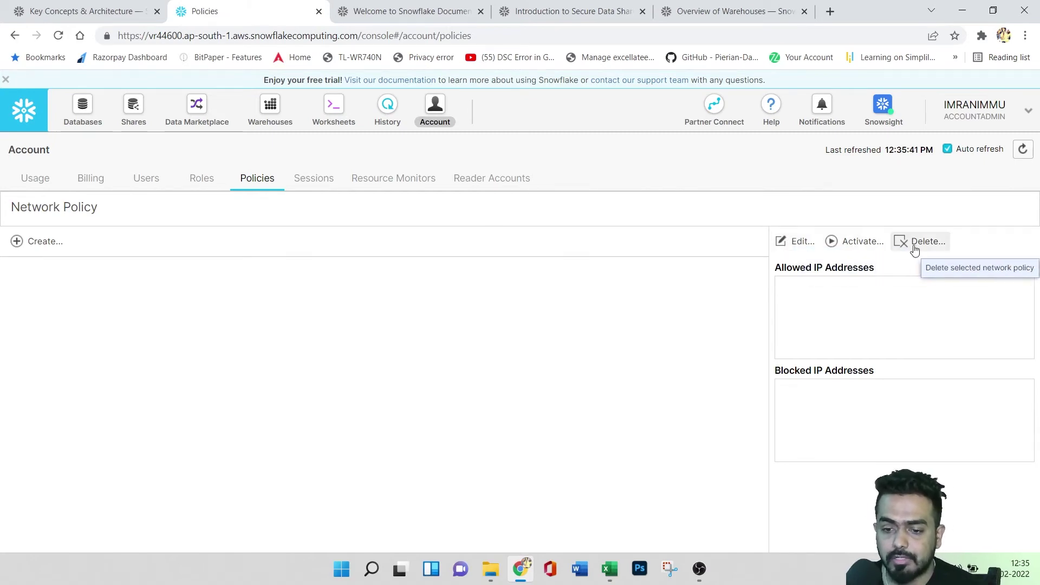
pyautogui.click(325, 180)
pyautogui.scroll(-3, 440, 426)
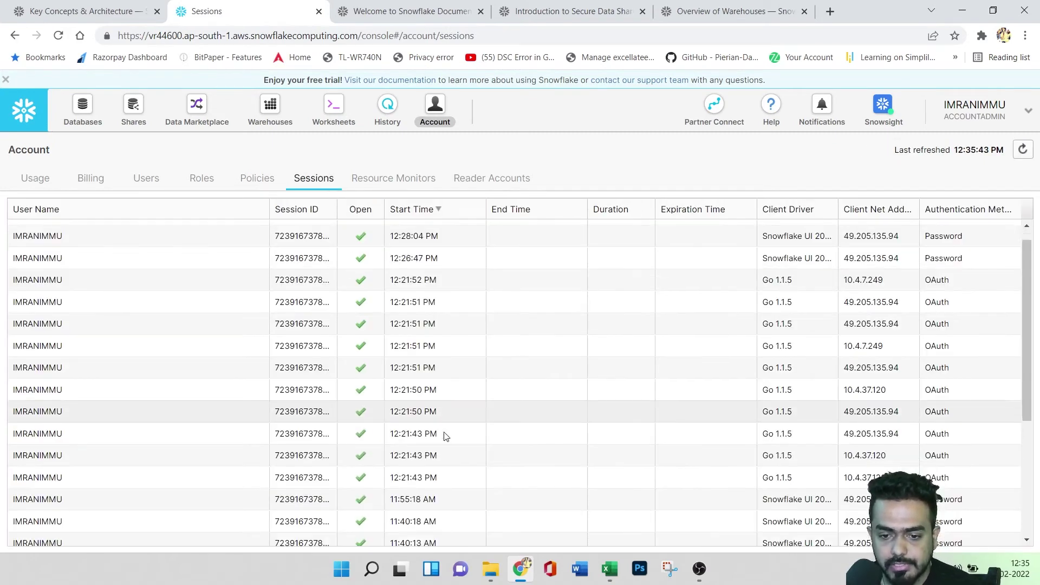
pyautogui.scroll(5, 440, 426)
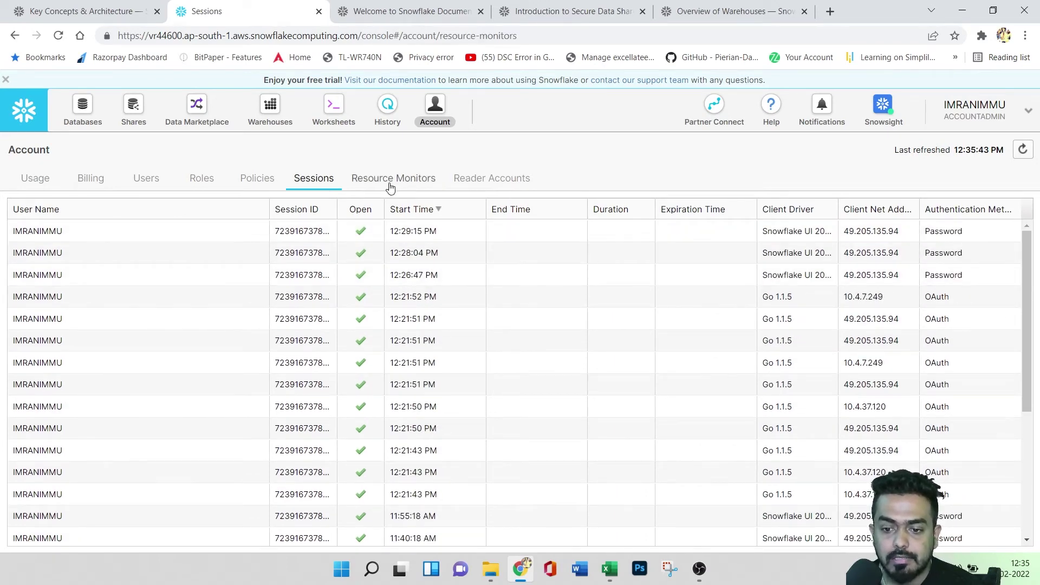
pyautogui.click(391, 184)
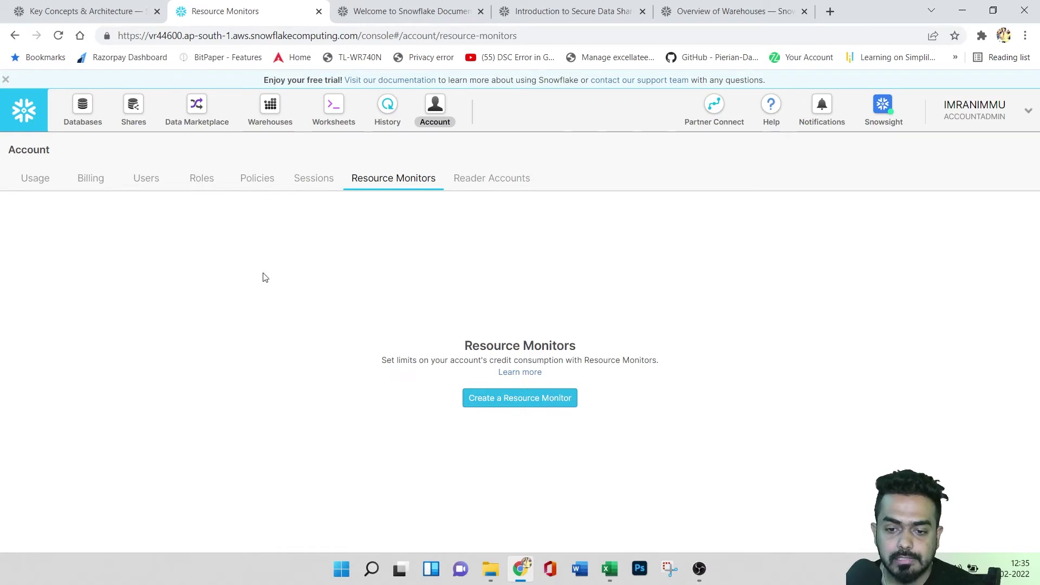
# - Check the empty Reader Accounts page and close the new reader account form unused
pyautogui.click(481, 180)
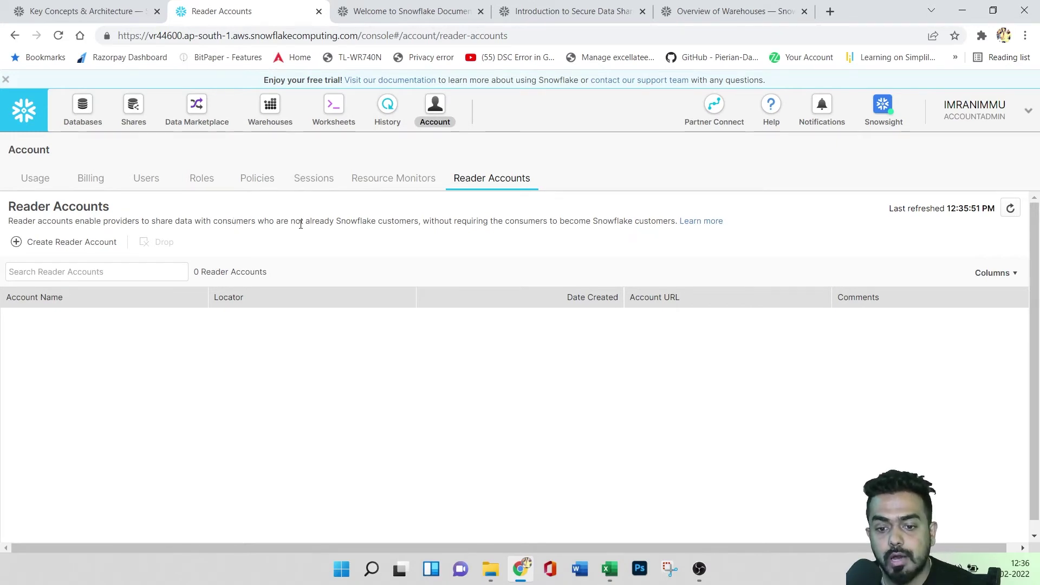
pyautogui.moveTo(305, 222); pyautogui.dragTo(408, 232)
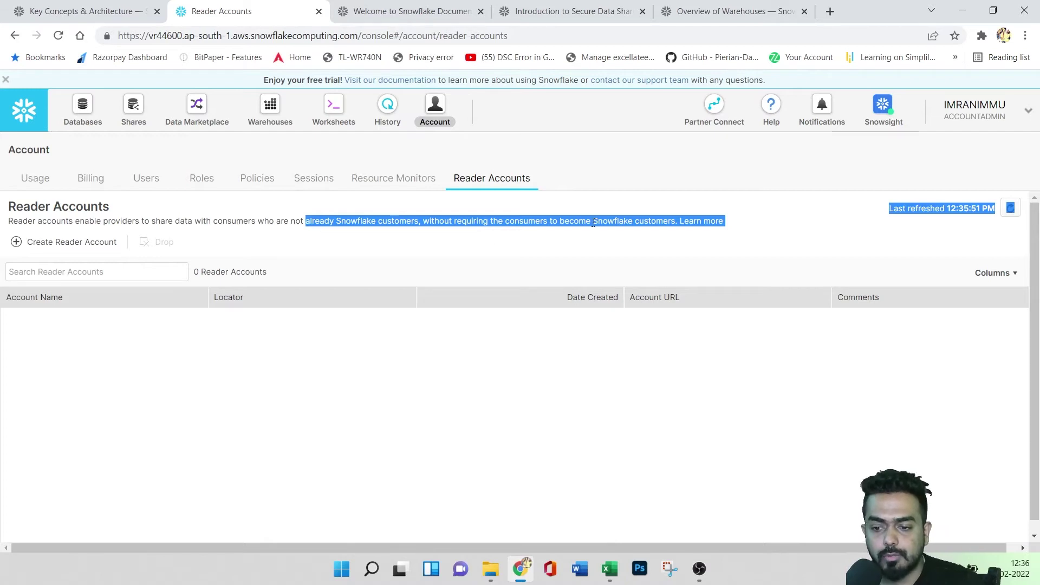
pyautogui.click(716, 267)
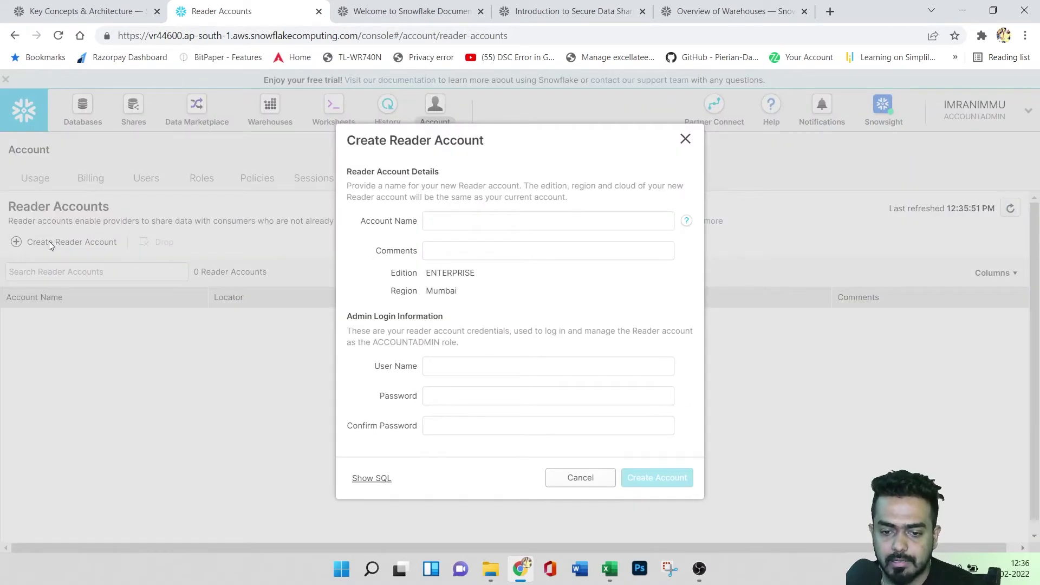
pyautogui.click(49, 242)
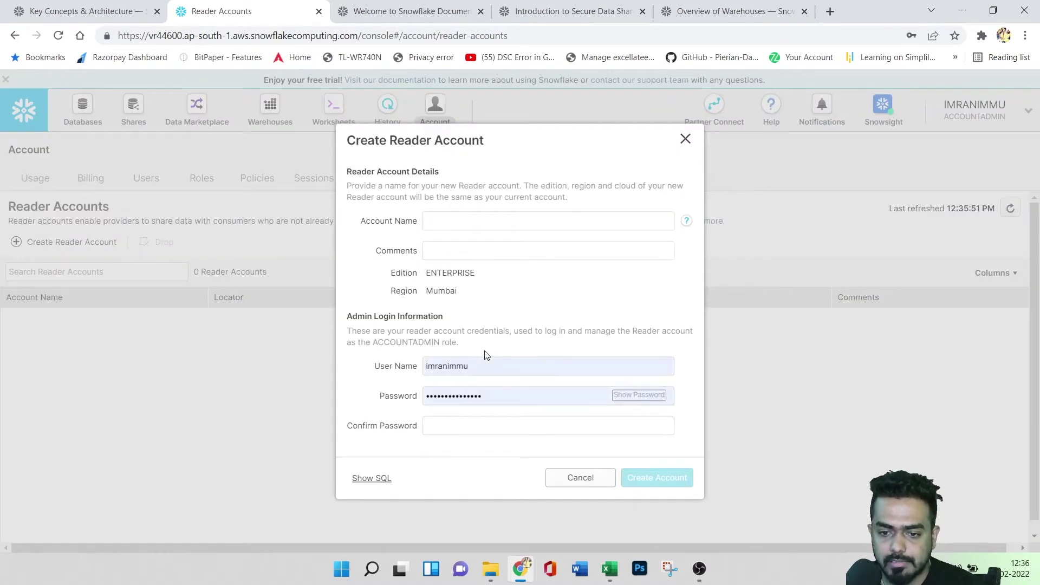
pyautogui.click(460, 222)
pyautogui.click(460, 249)
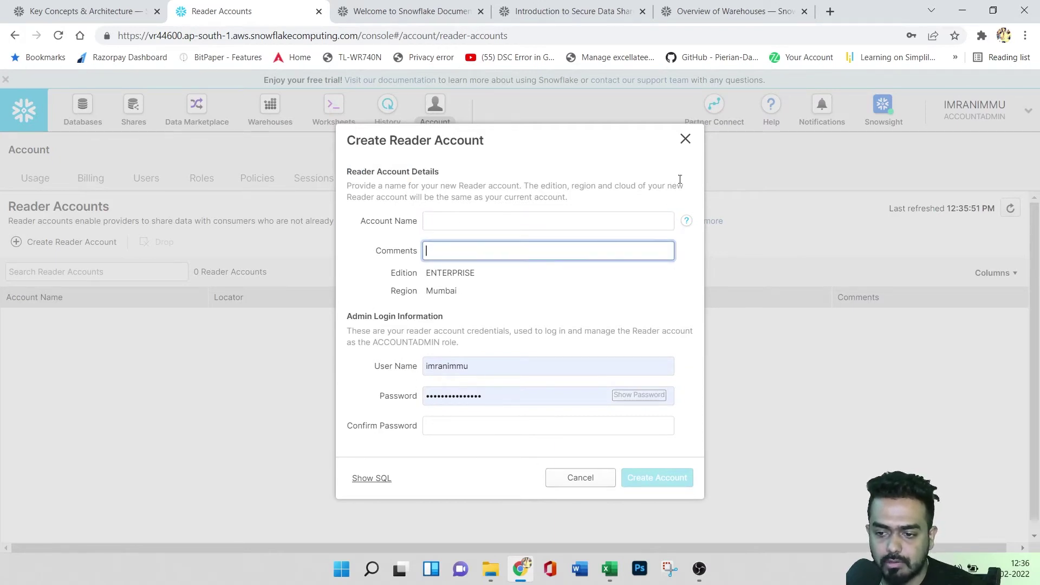
pyautogui.click(685, 139)
# - Revisit the Resource Monitors, Sessions, Policies, Roles, Users, Billing and Usage pages
pyautogui.click(386, 184)
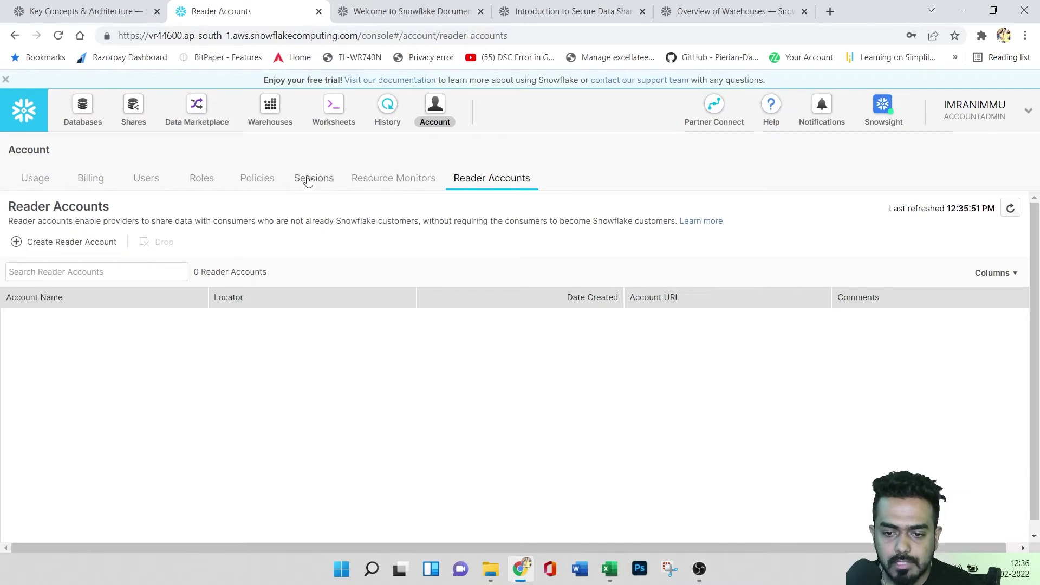
pyautogui.click(315, 178)
pyautogui.click(256, 179)
pyautogui.click(201, 179)
pyautogui.click(146, 179)
pyautogui.click(90, 178)
pyautogui.click(35, 179)
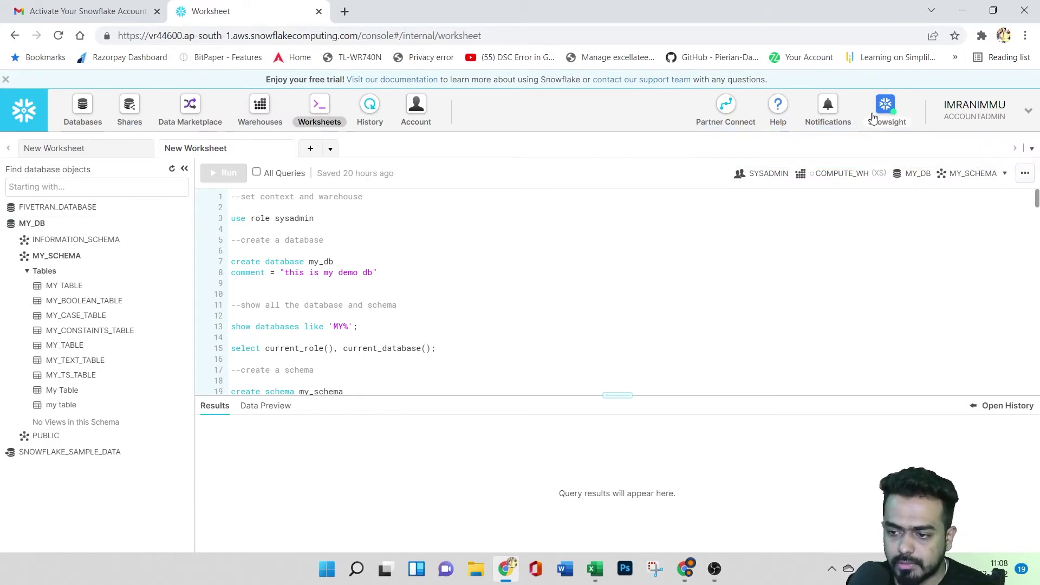
# - Launch Snowsight in a new tab, then add a third empty worksheet under ACCOUNTADMIN on COMPUTE_WH
pyautogui.click(889, 110)
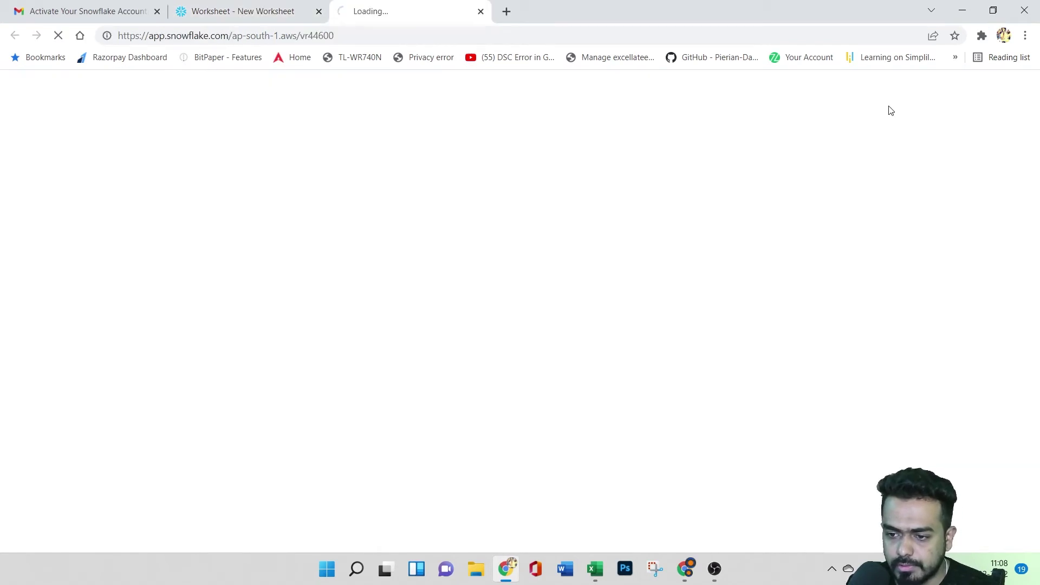
pyautogui.click(244, 11)
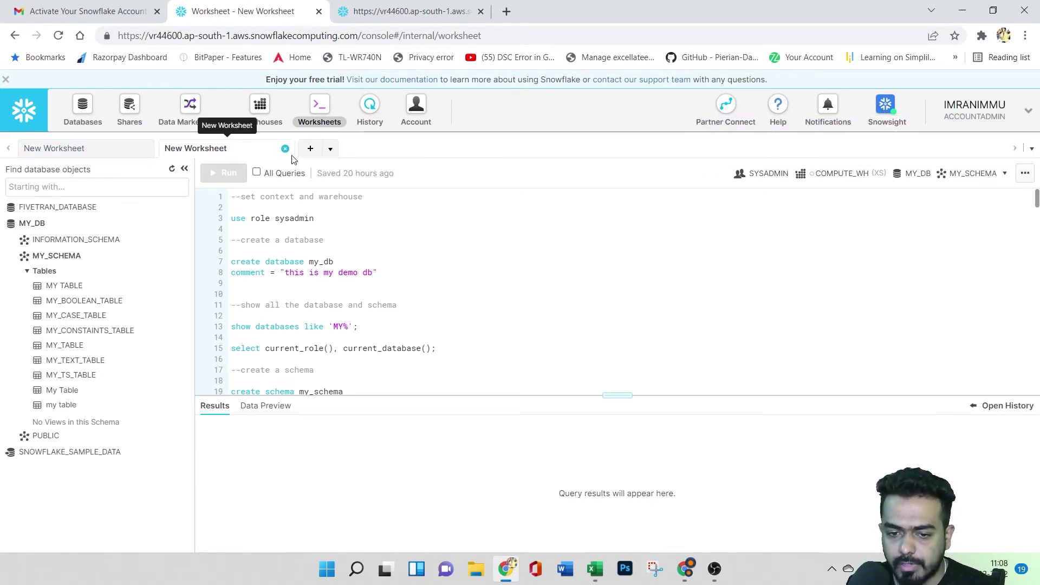
pyautogui.click(309, 149)
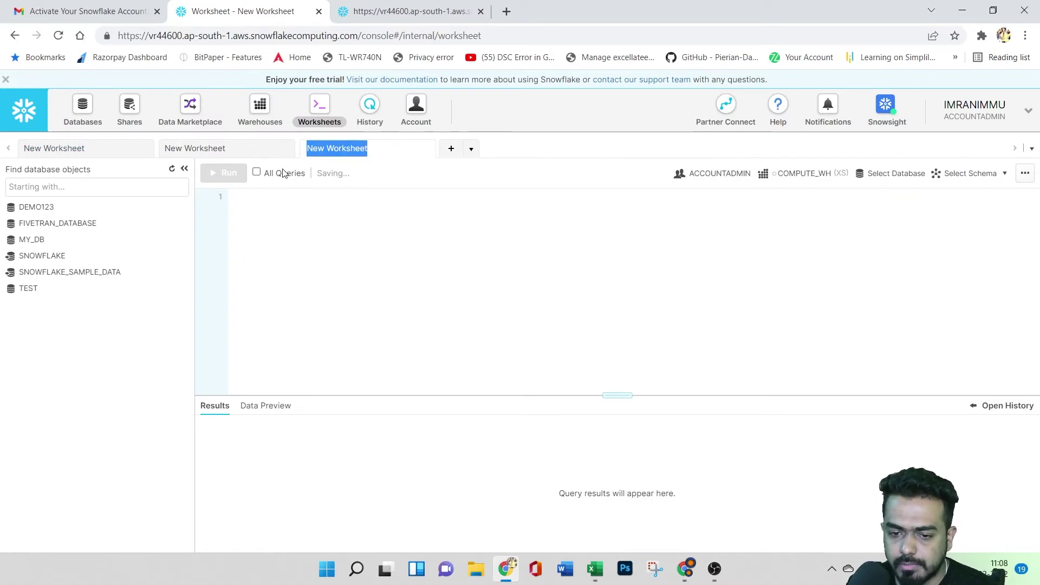
pyautogui.click(1032, 149)
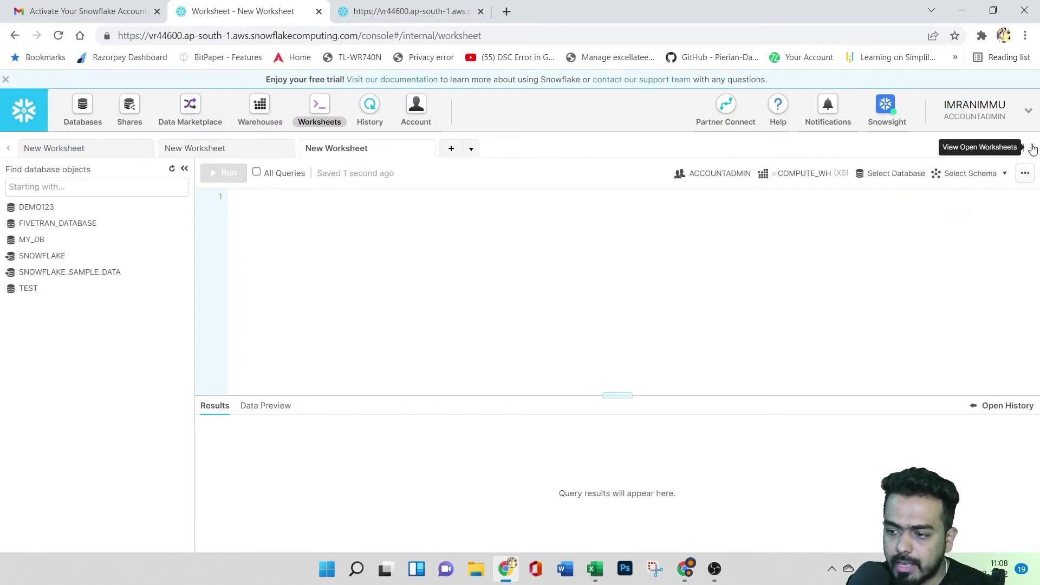
pyautogui.click(1032, 148)
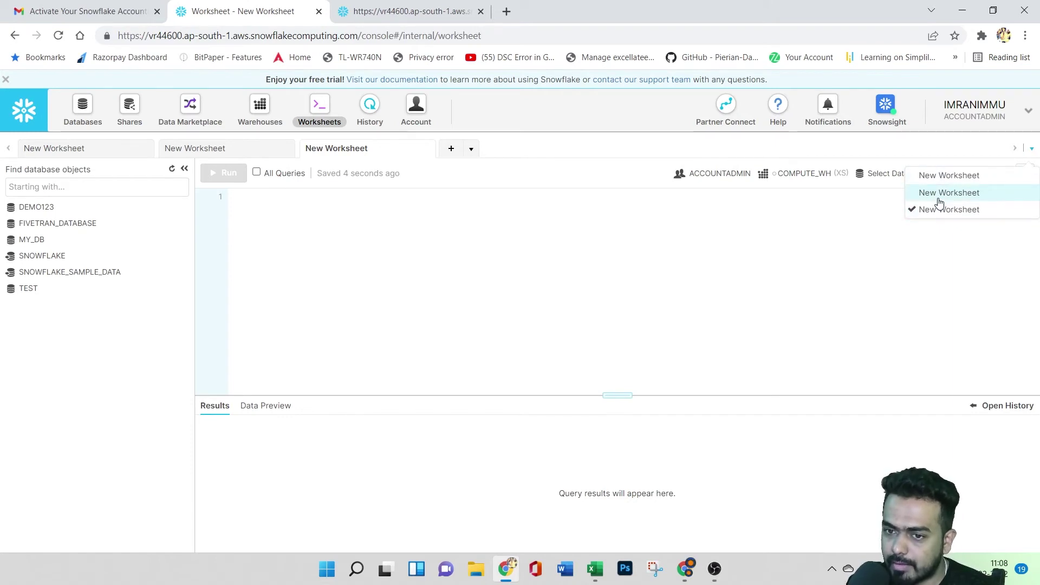
pyautogui.click(258, 200)
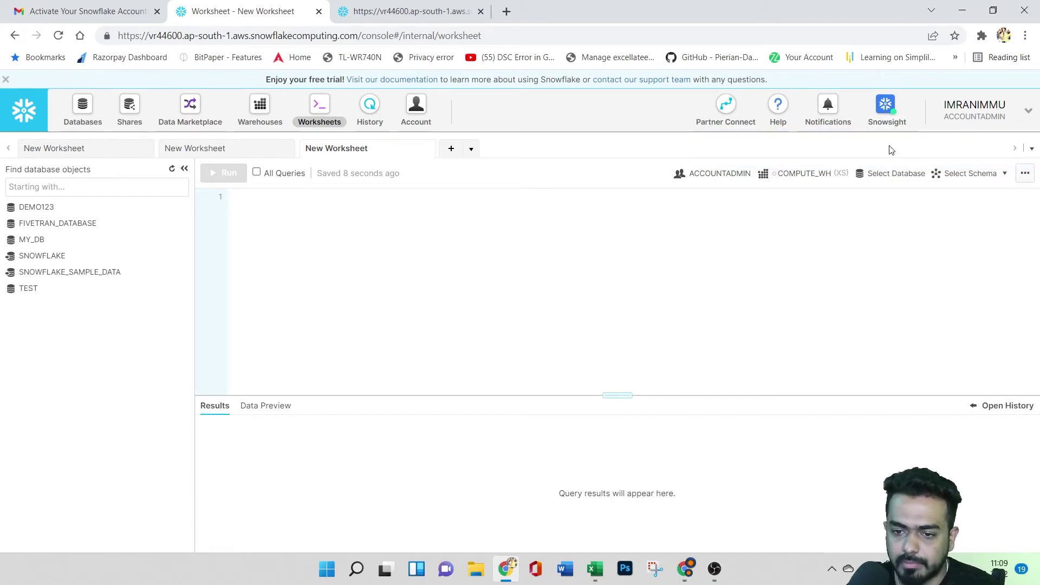
# - Sign in to Snowsight and reach the Worksheets list with its two recent worksheets
pyautogui.click(896, 117)
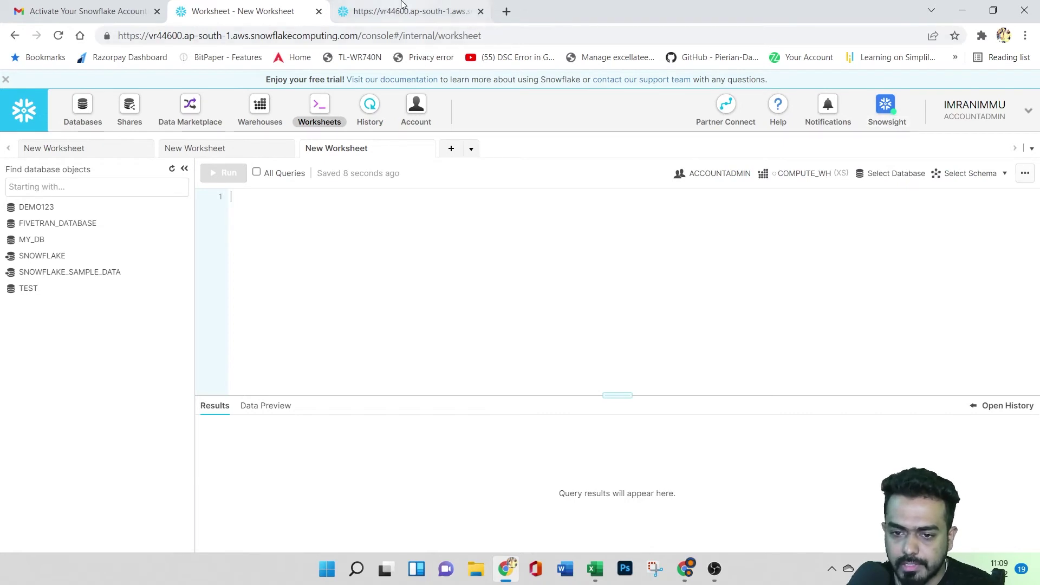
pyautogui.click(466, 367)
pyautogui.click(482, 418)
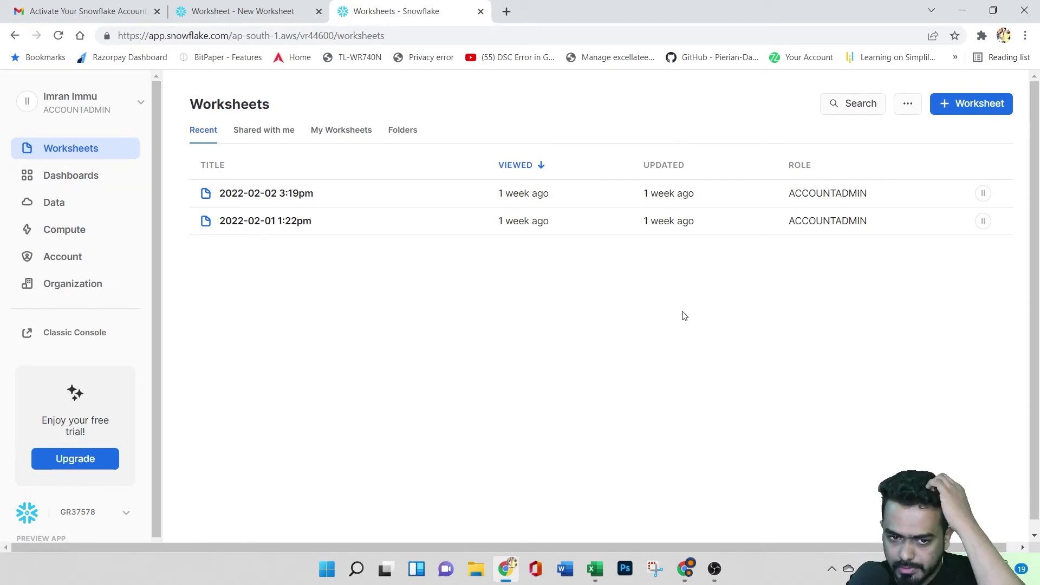
pyautogui.click(247, 11)
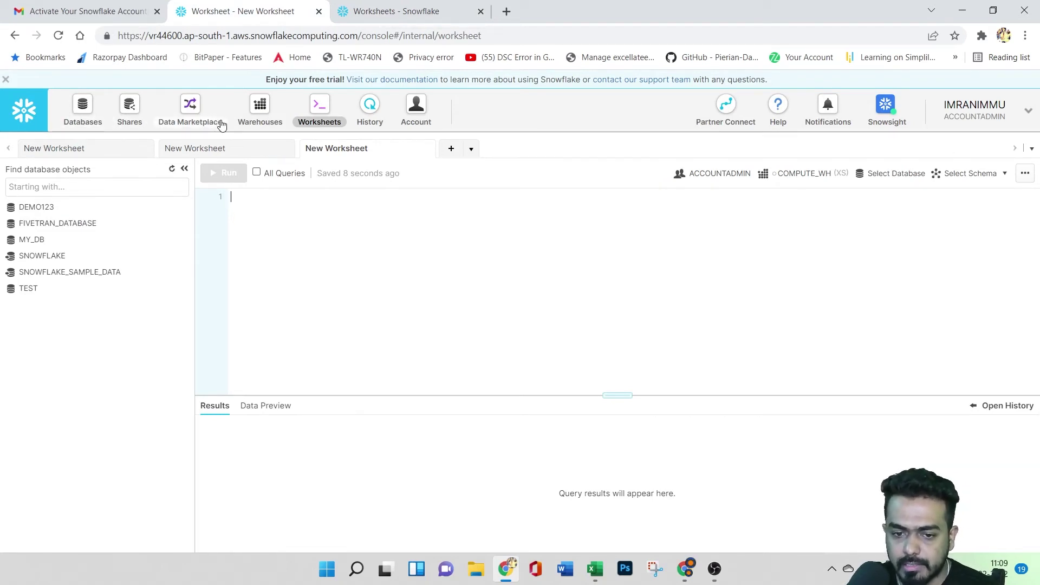
pyautogui.click(416, 4)
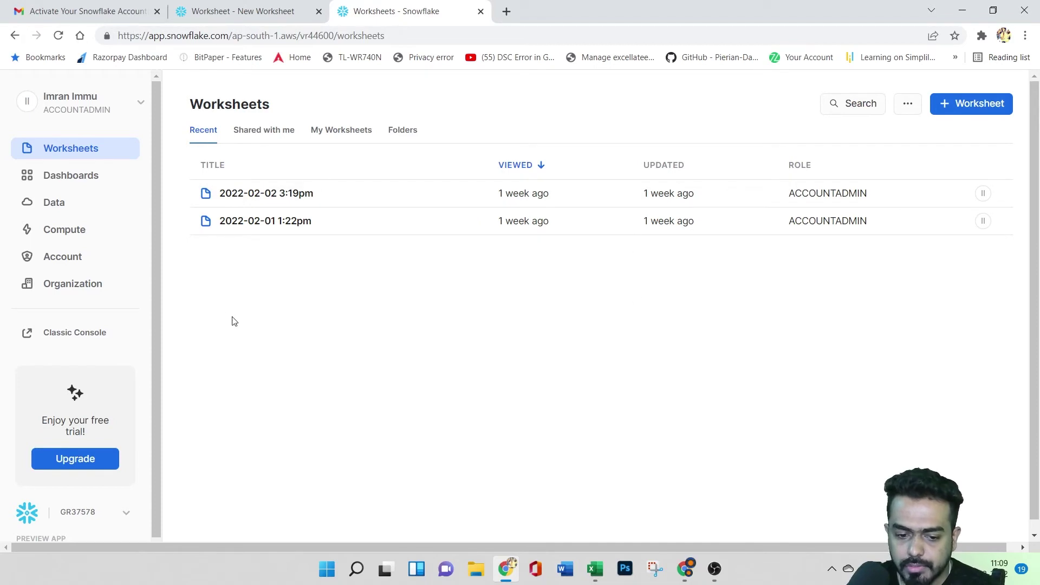
# - Bring up the account menu's Switch Role choices
pyautogui.click(117, 104)
pyautogui.moveTo(99, 200)
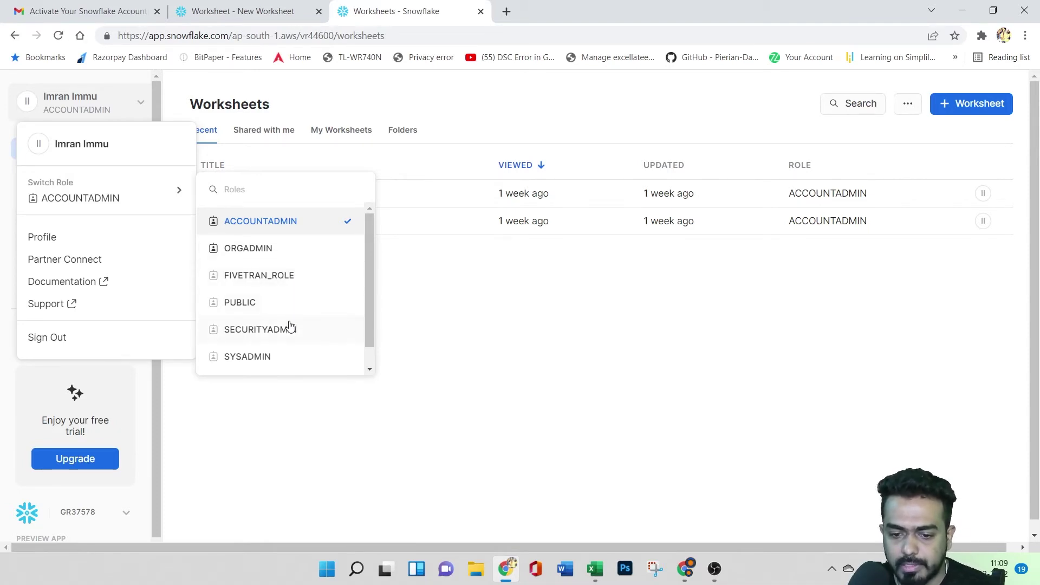
pyautogui.scroll(-1, 292, 325)
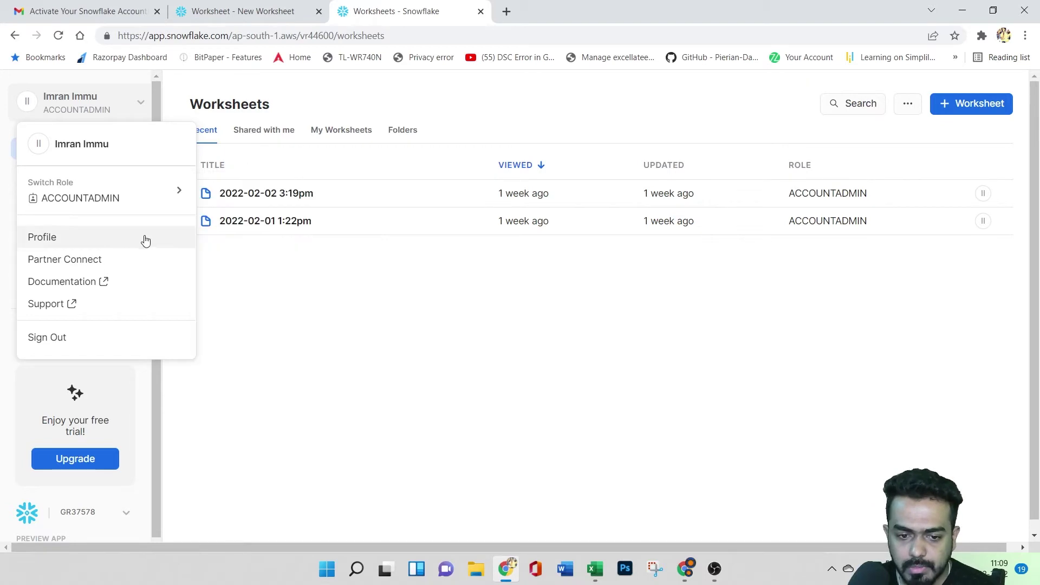
# - Review the user Profile dialog, close it without saving, and reopen the account menu
pyautogui.click(70, 238)
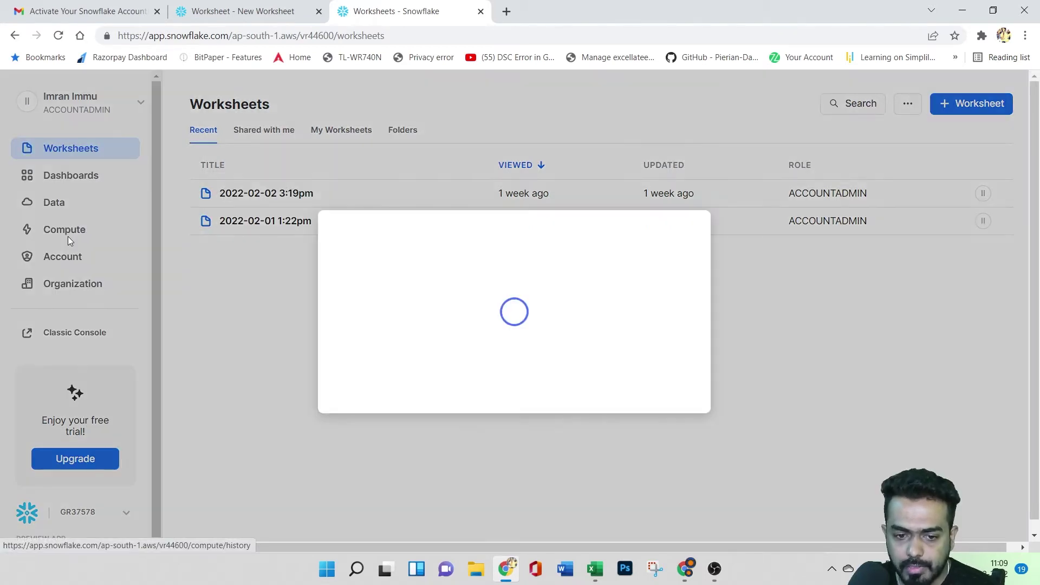
pyautogui.scroll(-1, 558, 317)
pyautogui.scroll(-1, 557, 319)
pyautogui.scroll(2, 558, 319)
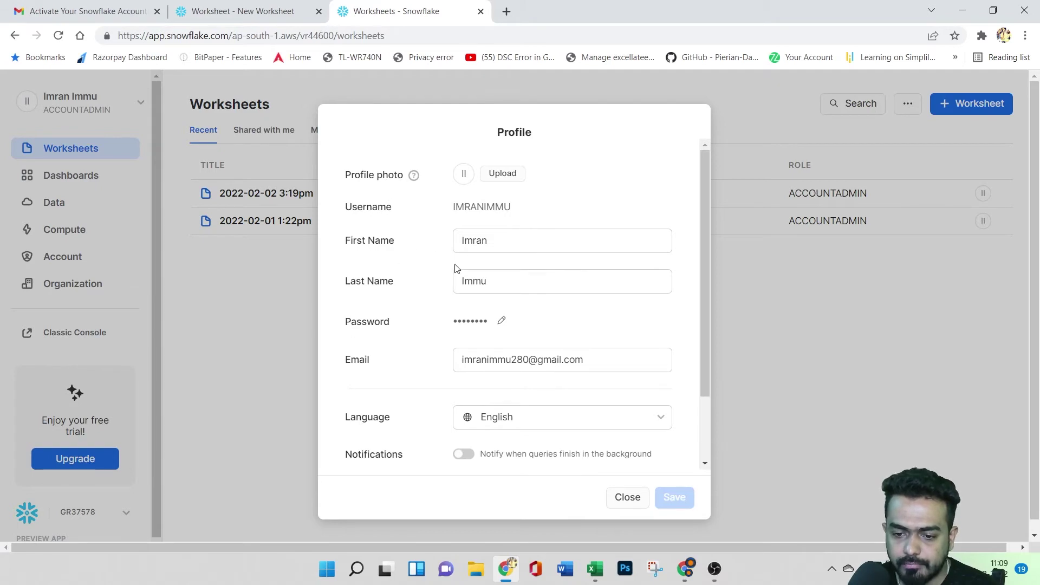
pyautogui.scroll(-2, 529, 335)
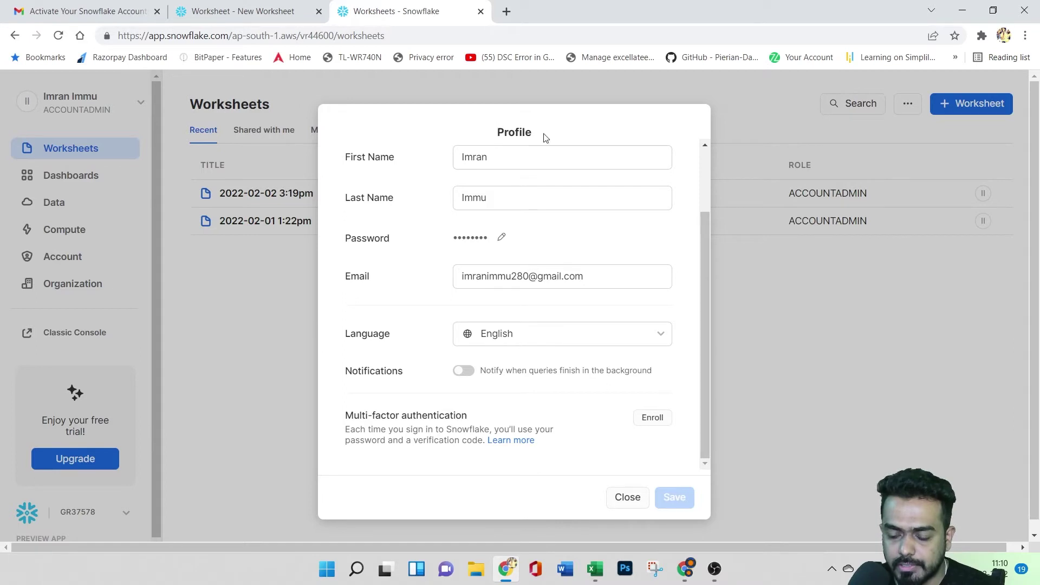
pyautogui.click(623, 509)
pyautogui.click(119, 109)
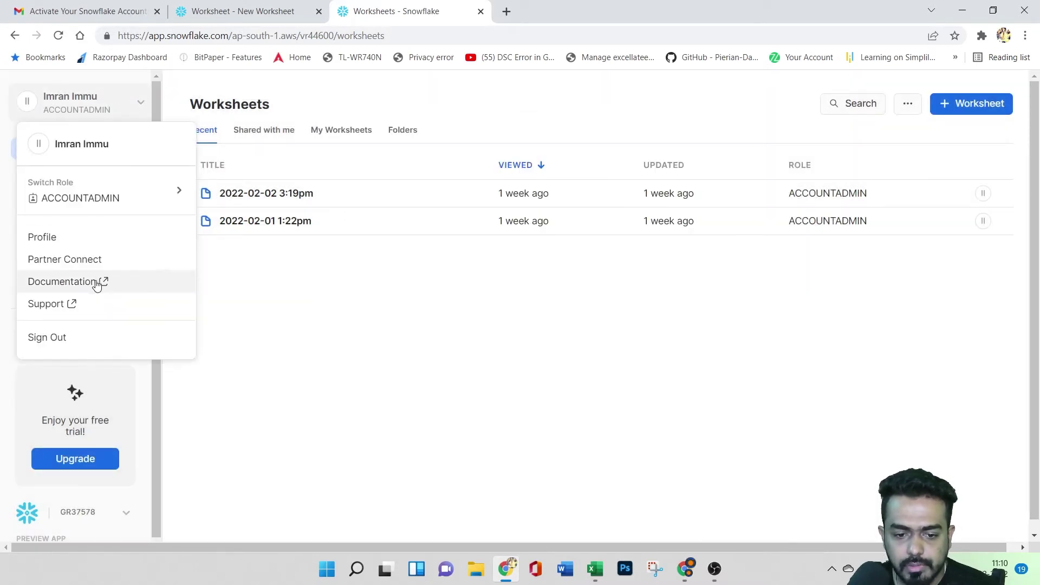
pyautogui.rightClick(69, 259)
pyautogui.click(93, 272)
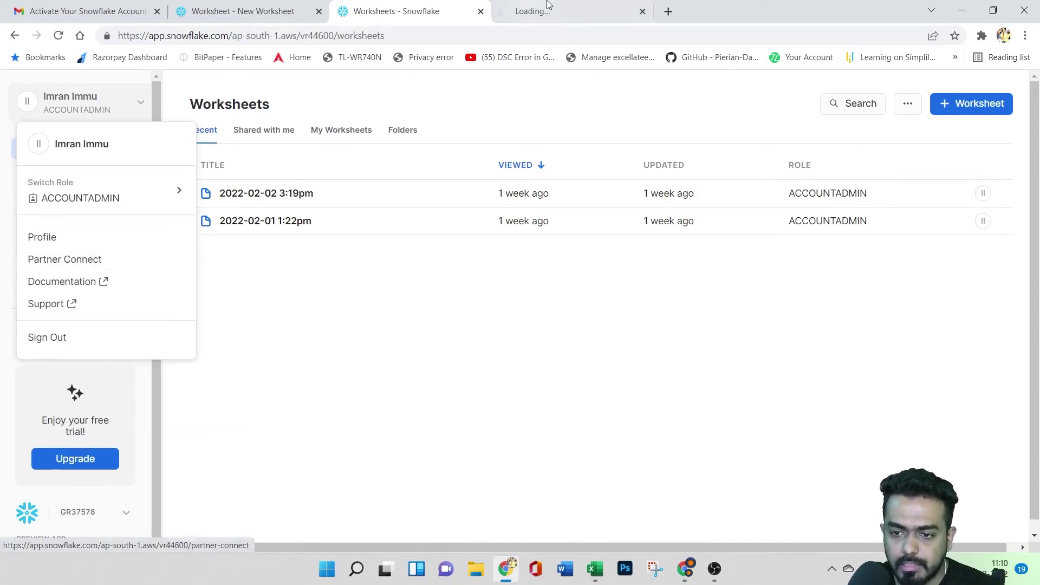
pyautogui.click(544, 10)
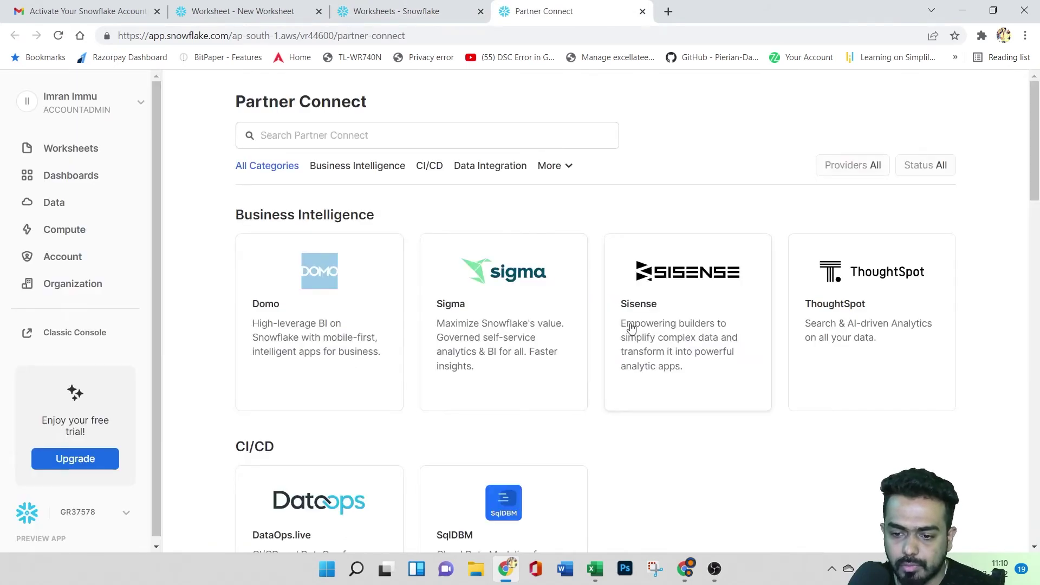
pyautogui.scroll(-3, 664, 335)
pyautogui.scroll(-15, 605, 339)
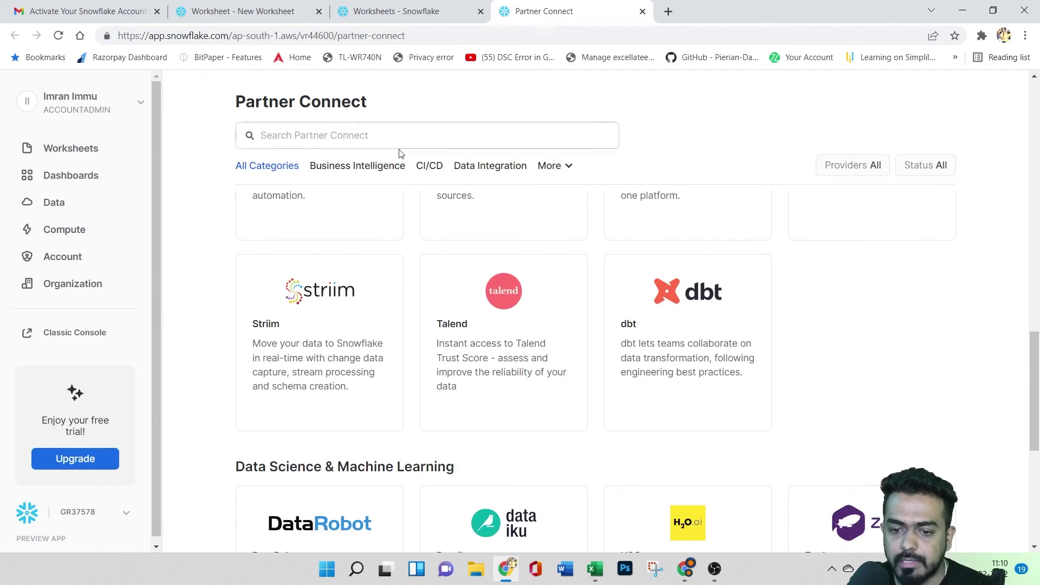
pyautogui.click(566, 166)
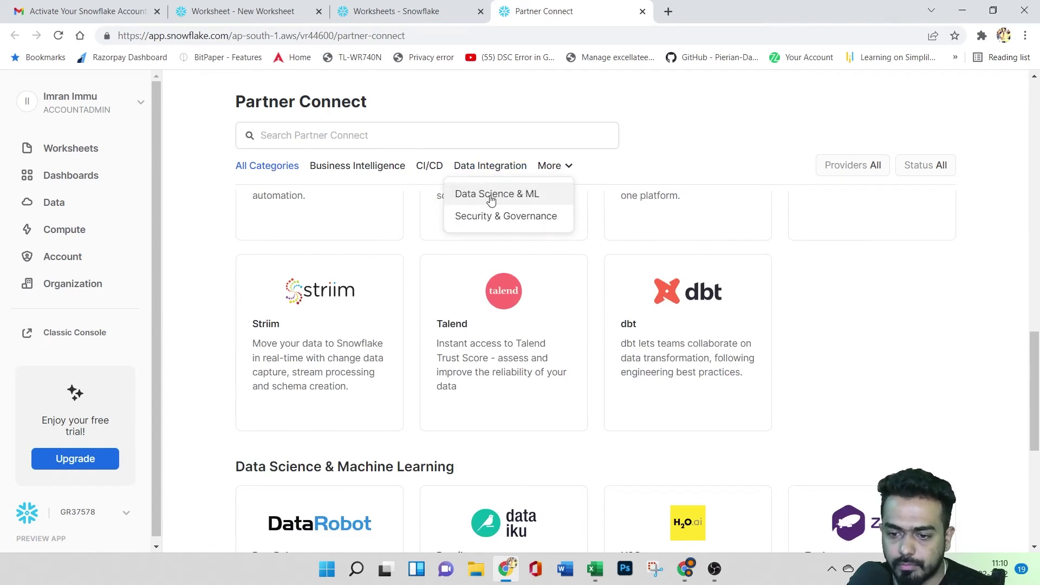
pyautogui.click(488, 197)
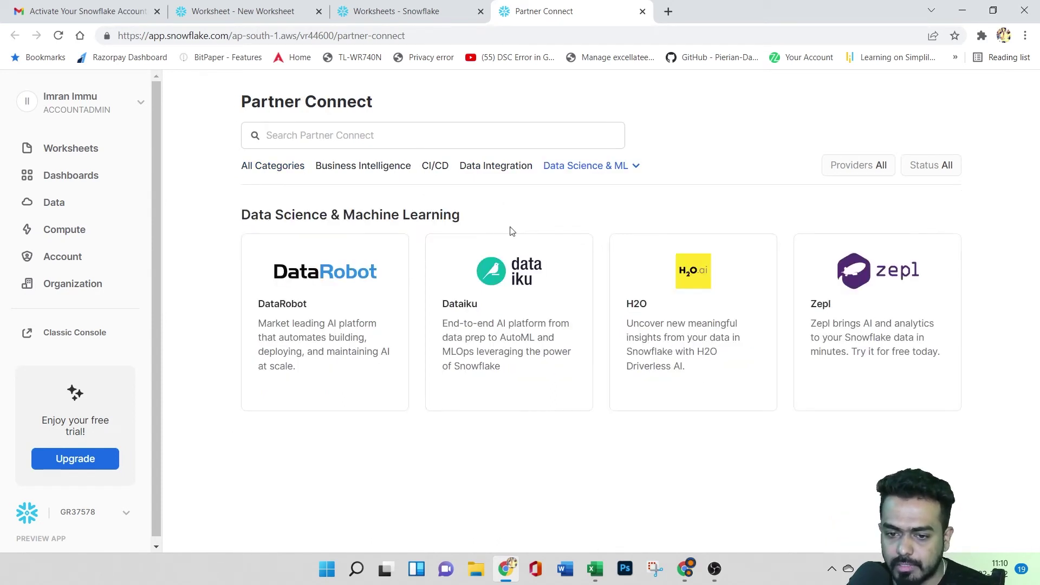
pyautogui.click(476, 168)
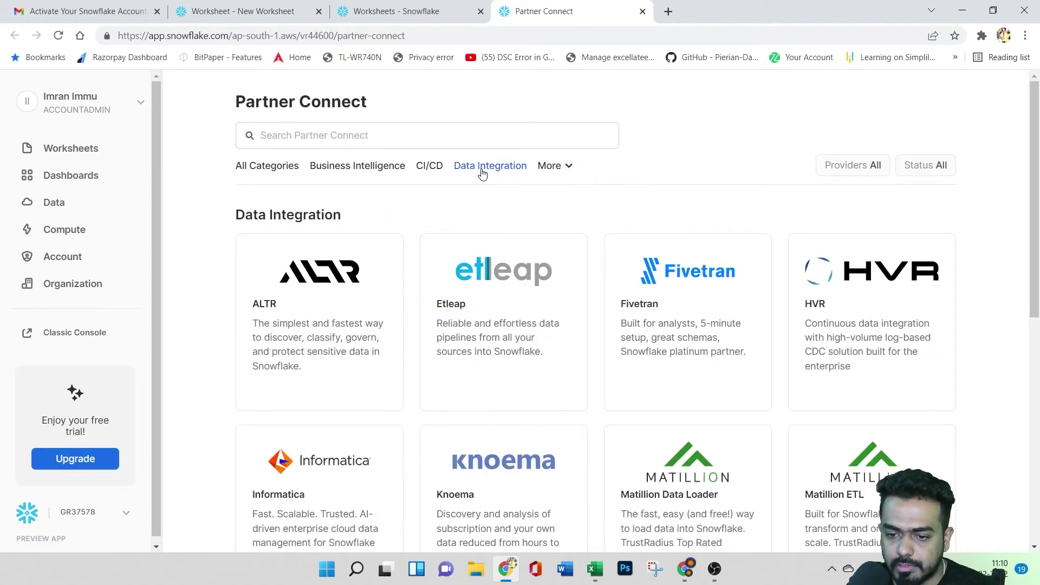
pyautogui.scroll(-3, 643, 413)
pyautogui.scroll(-3, 632, 360)
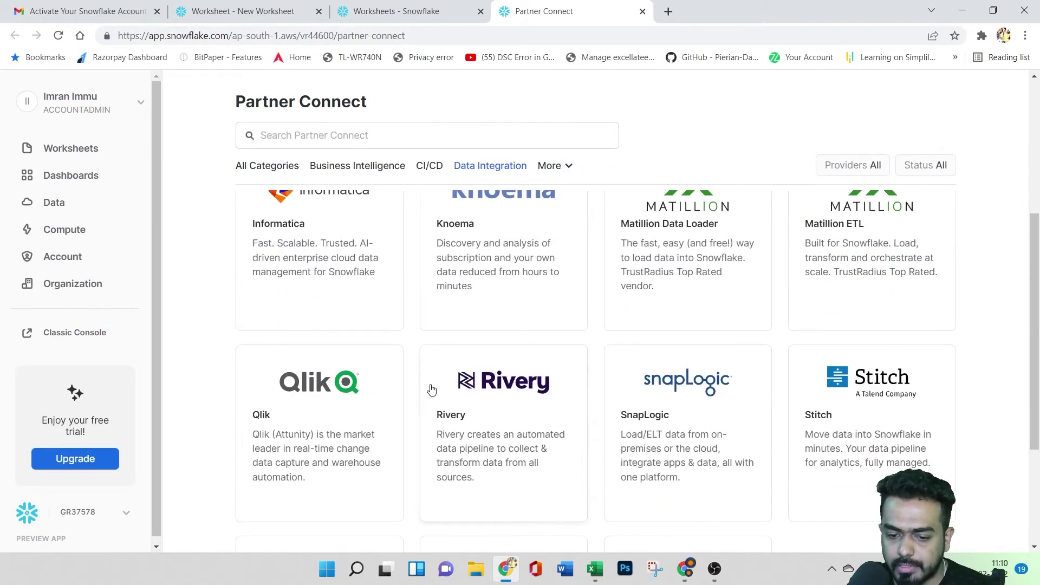
pyautogui.scroll(-5, 617, 351)
pyautogui.scroll(10, 618, 351)
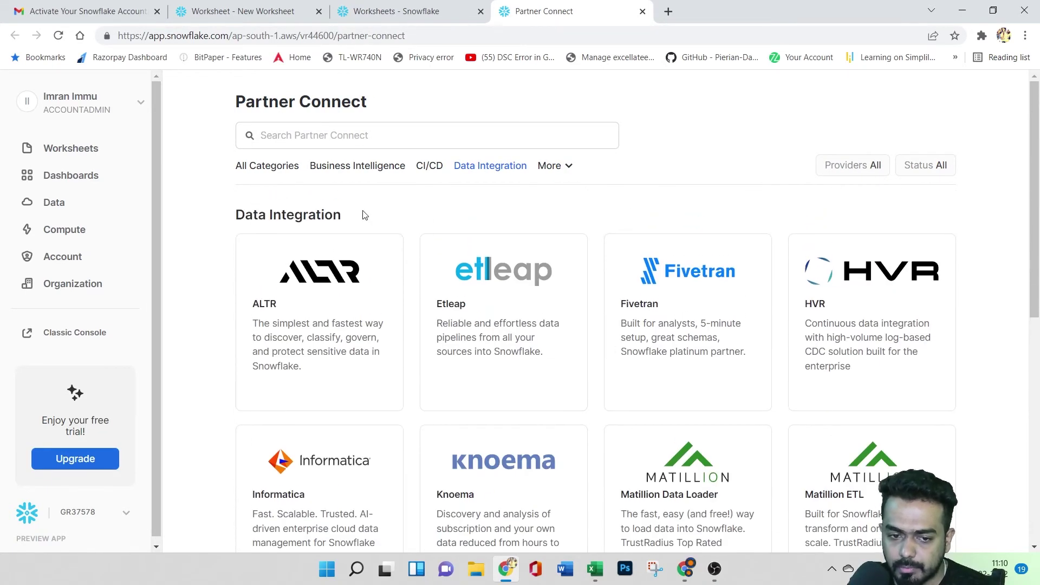
pyautogui.click(94, 107)
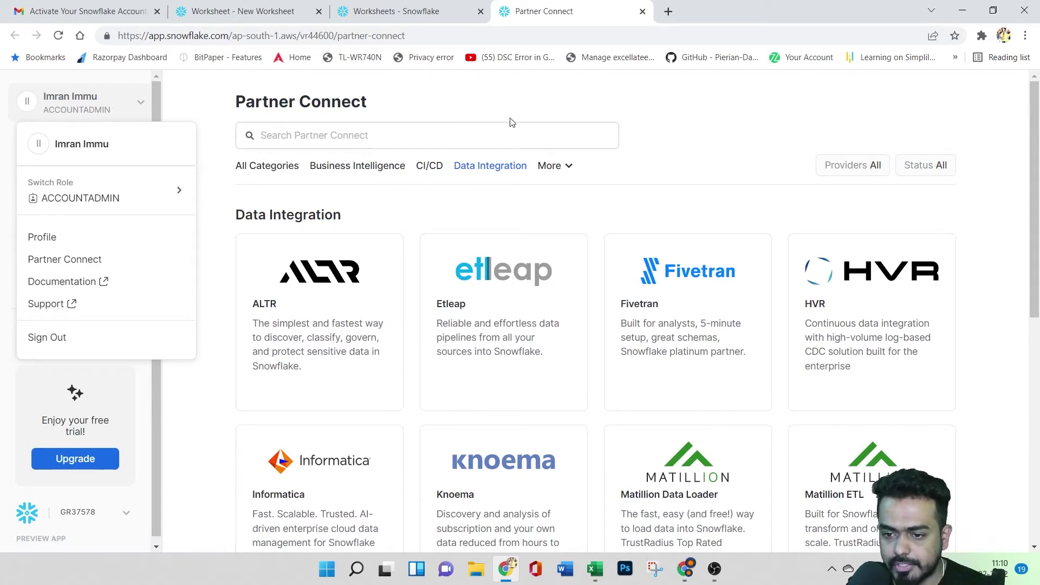
pyautogui.click(705, 120)
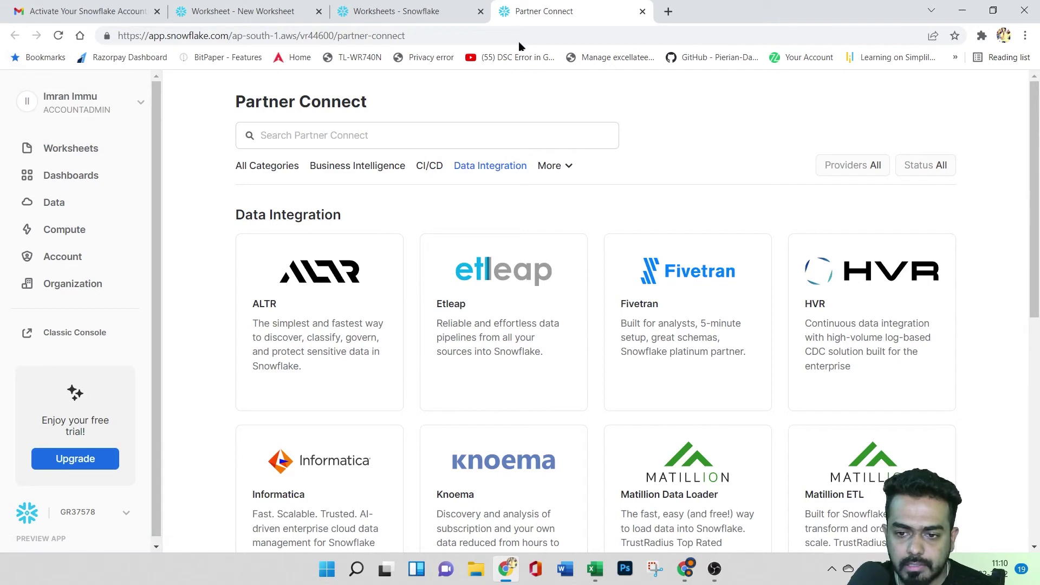
pyautogui.click(642, 11)
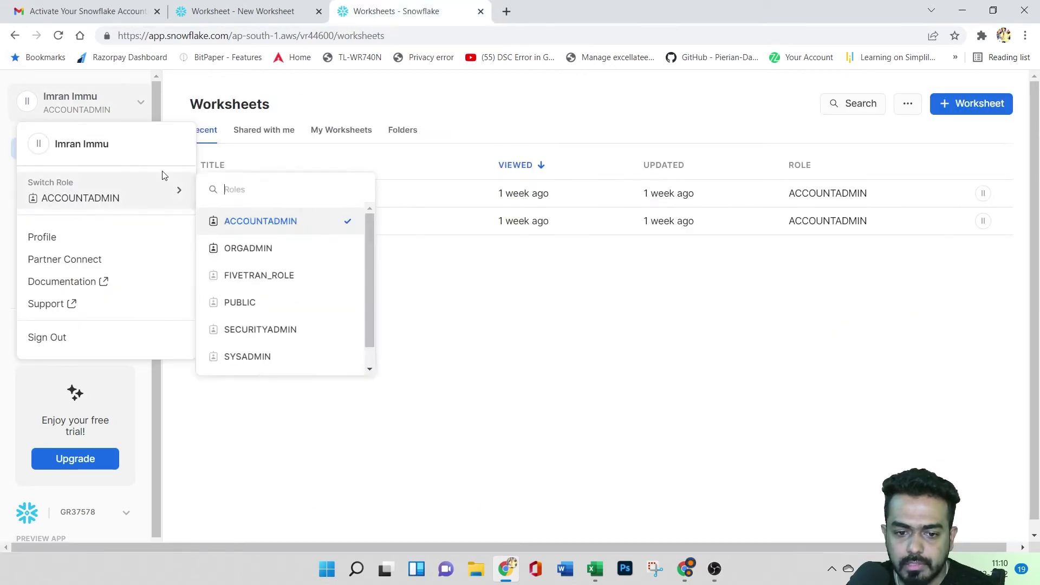
pyautogui.click(570, 364)
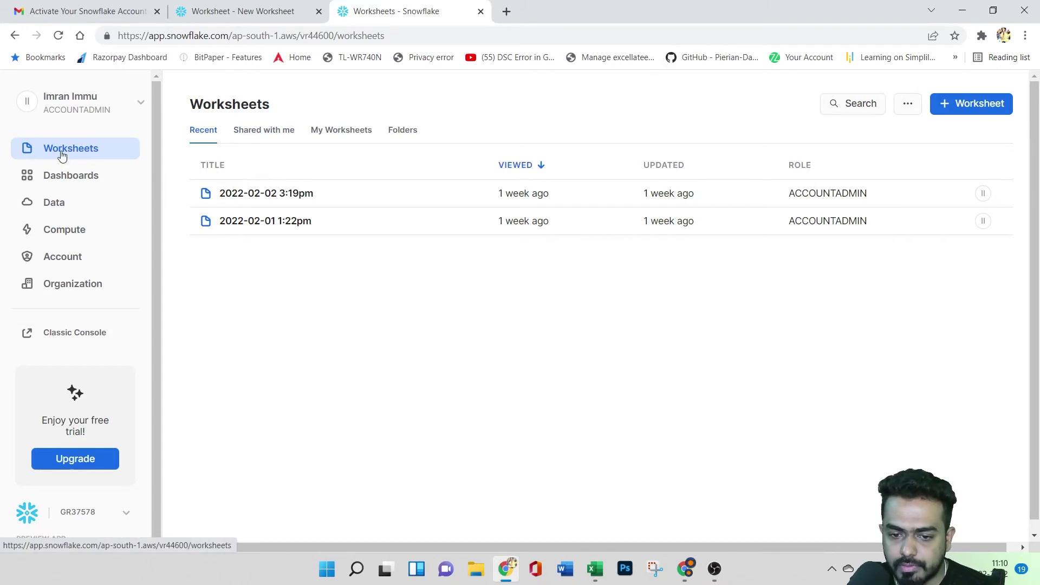
pyautogui.click(59, 187)
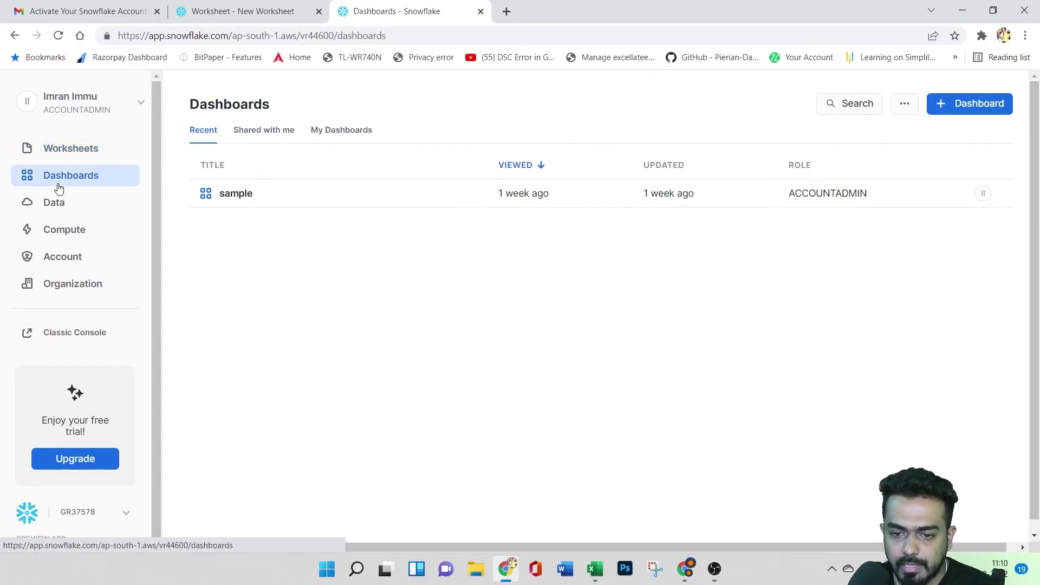
pyautogui.click(63, 153)
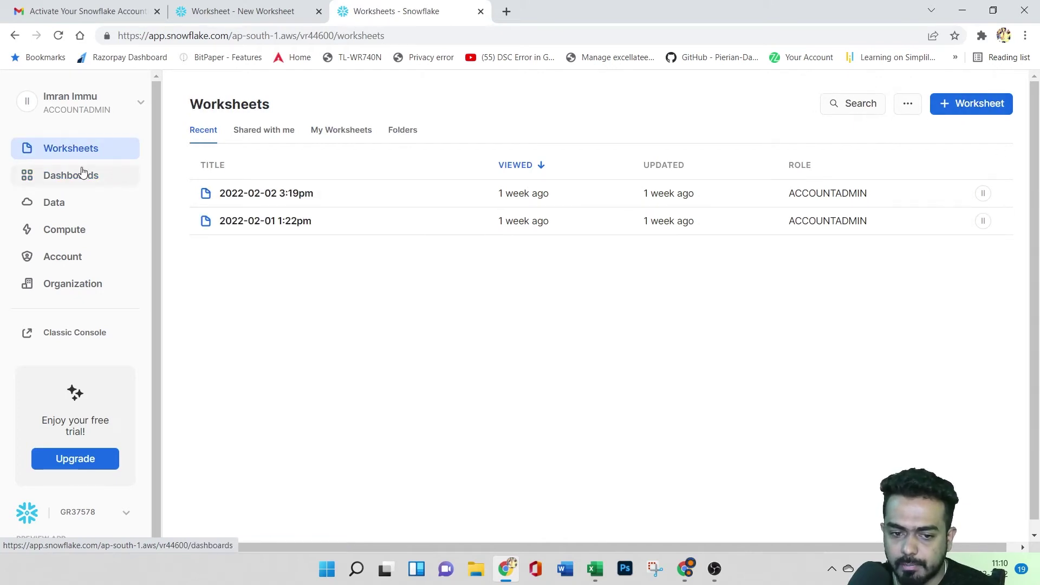
# - Add a blank worksheet, then create an empty folder named newdemo
pyautogui.click(967, 106)
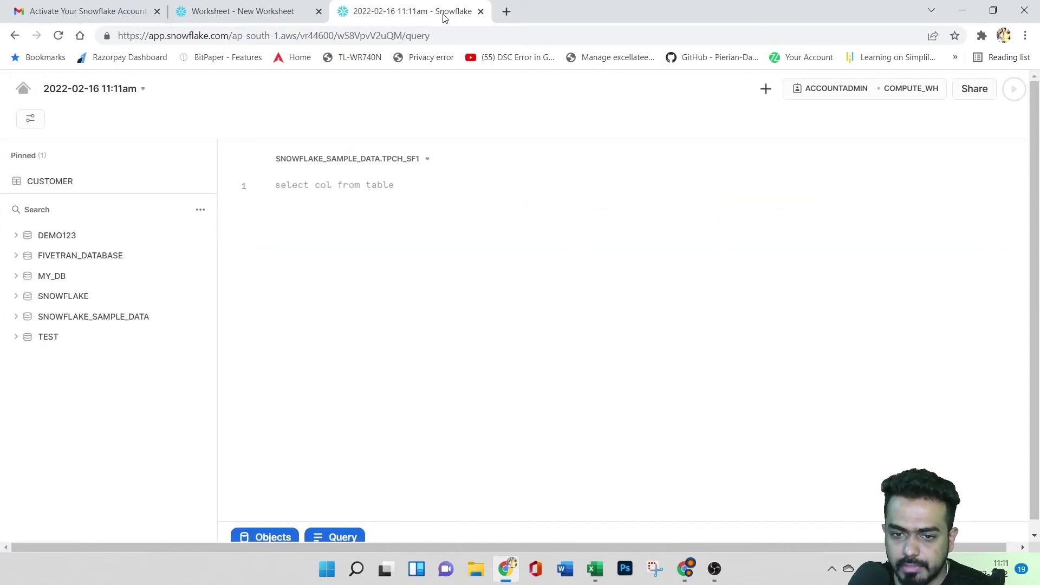
pyautogui.click(15, 35)
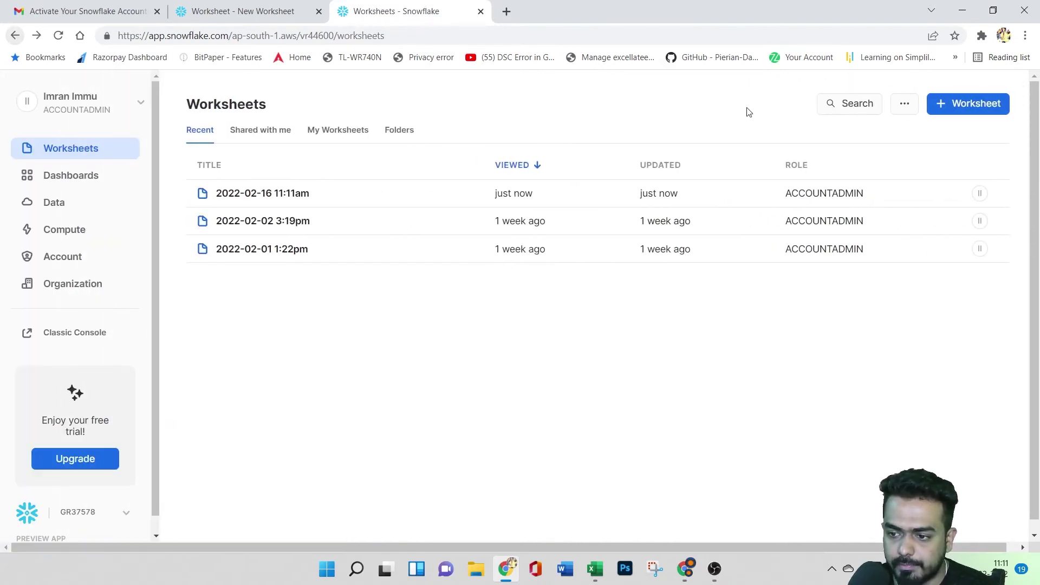
pyautogui.click(908, 106)
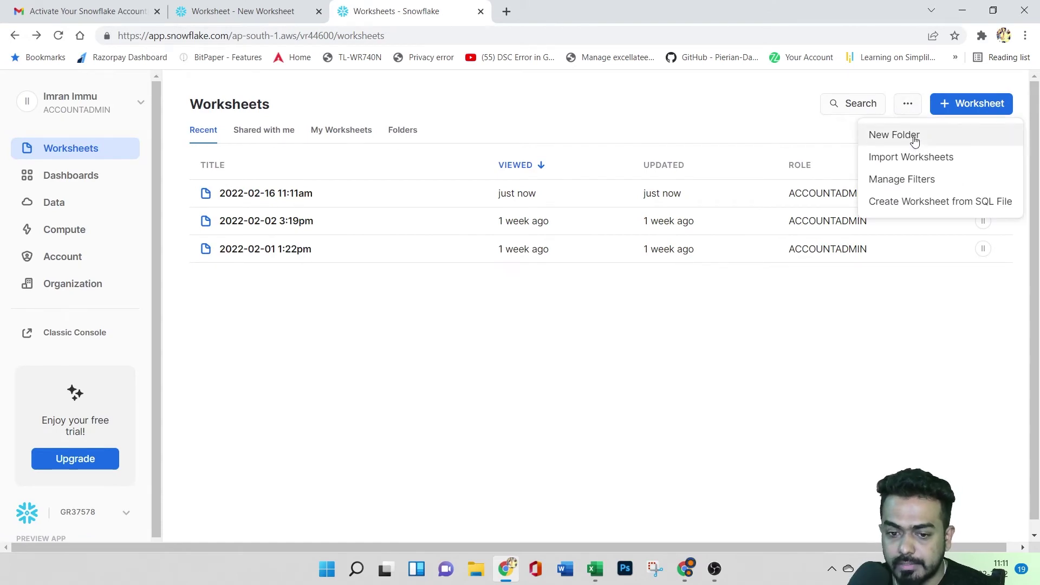
pyautogui.click(910, 137)
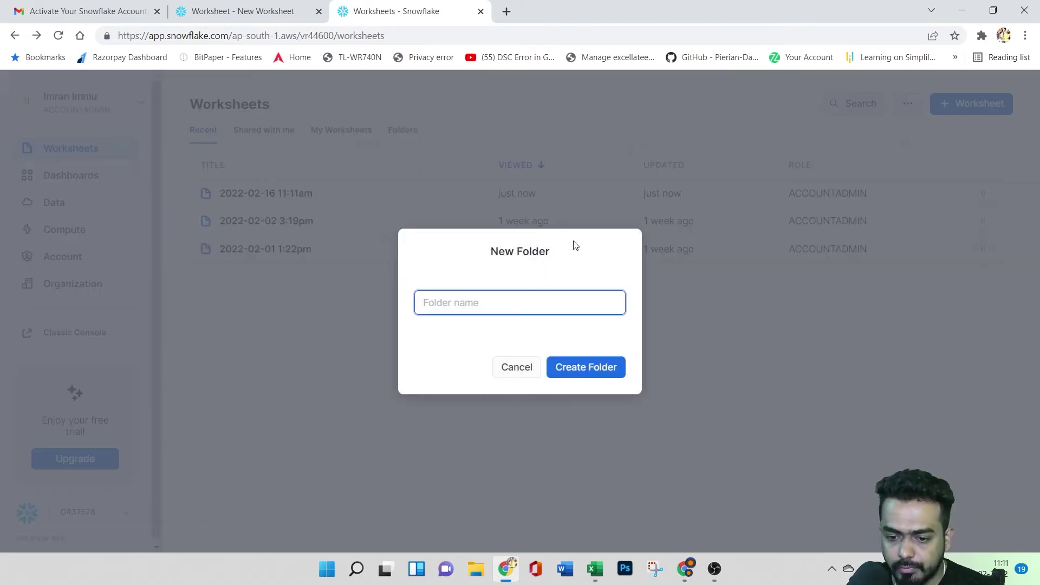
pyautogui.write('demo')
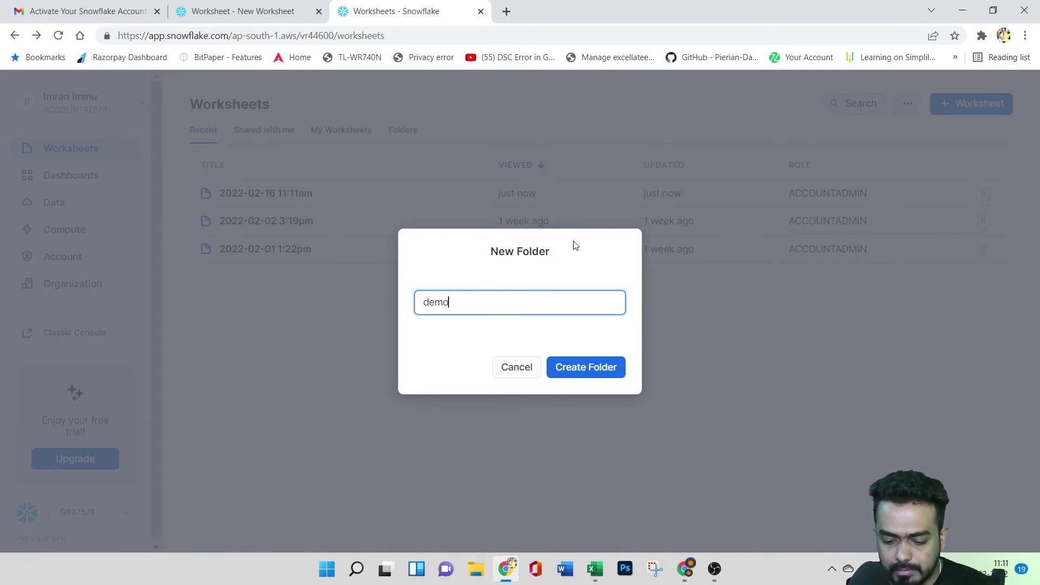
pyautogui.write('new')
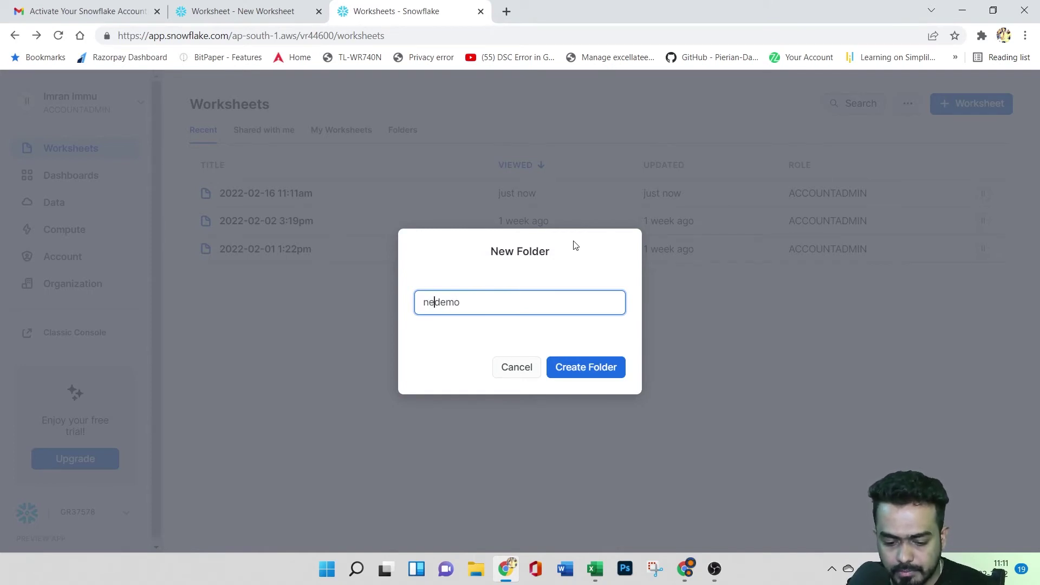
pyautogui.click(596, 368)
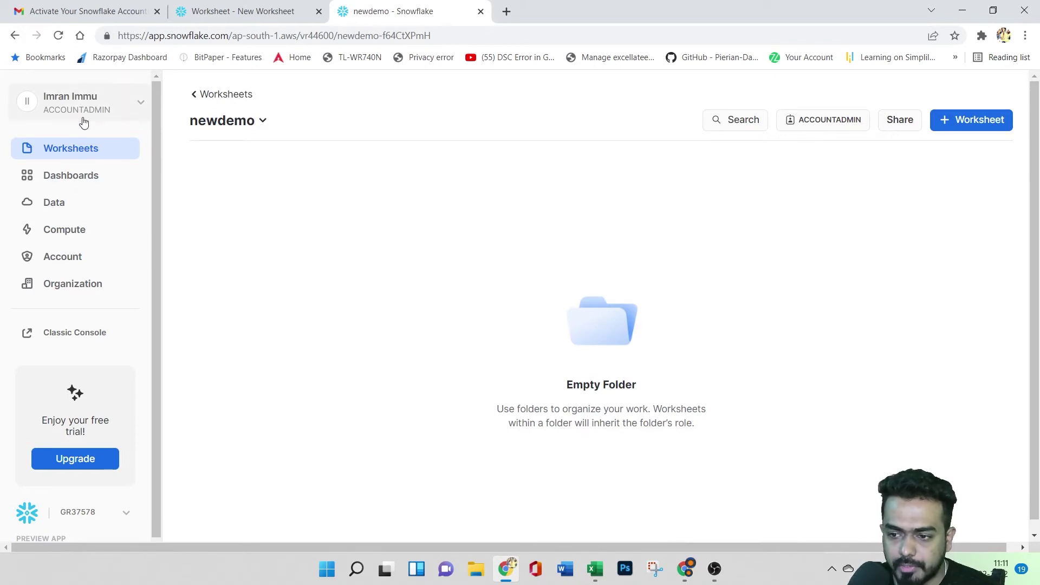
# - Inspect the newdemo folder's role list and options without changes, then return to Worksheets
pyautogui.click(831, 131)
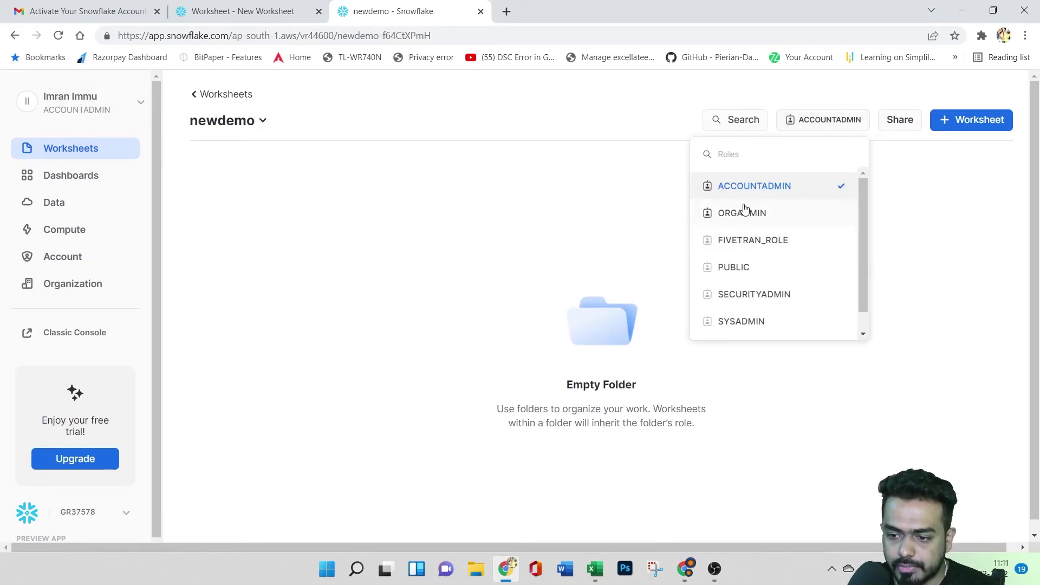
pyautogui.click(923, 243)
pyautogui.click(233, 133)
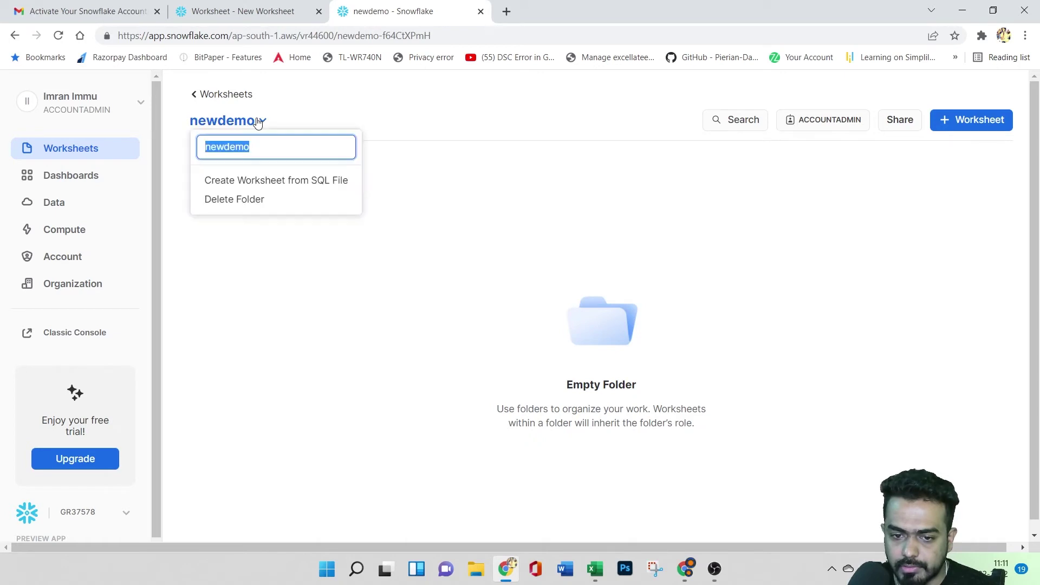
pyautogui.click(337, 282)
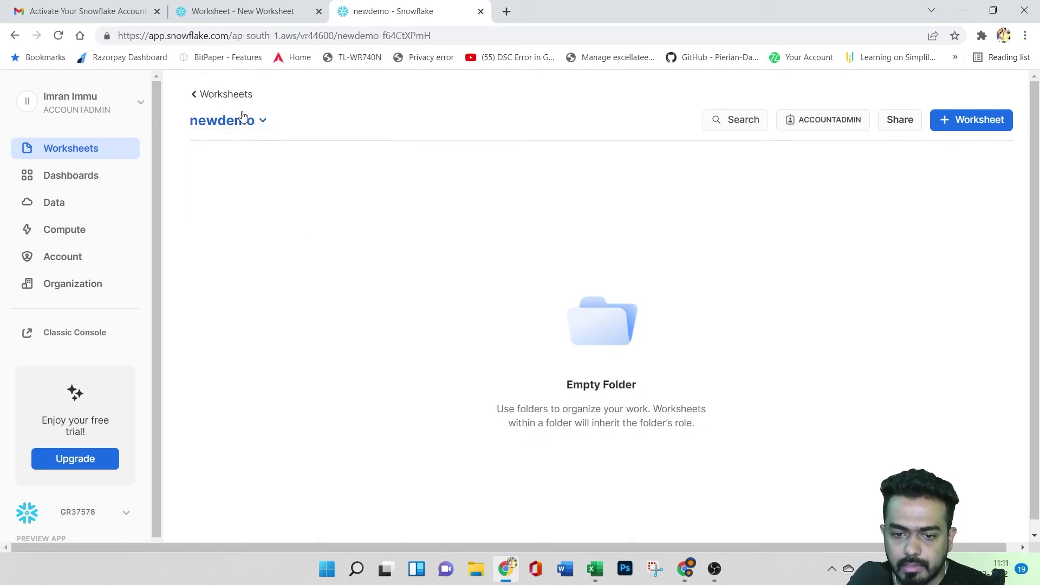
pyautogui.click(250, 120)
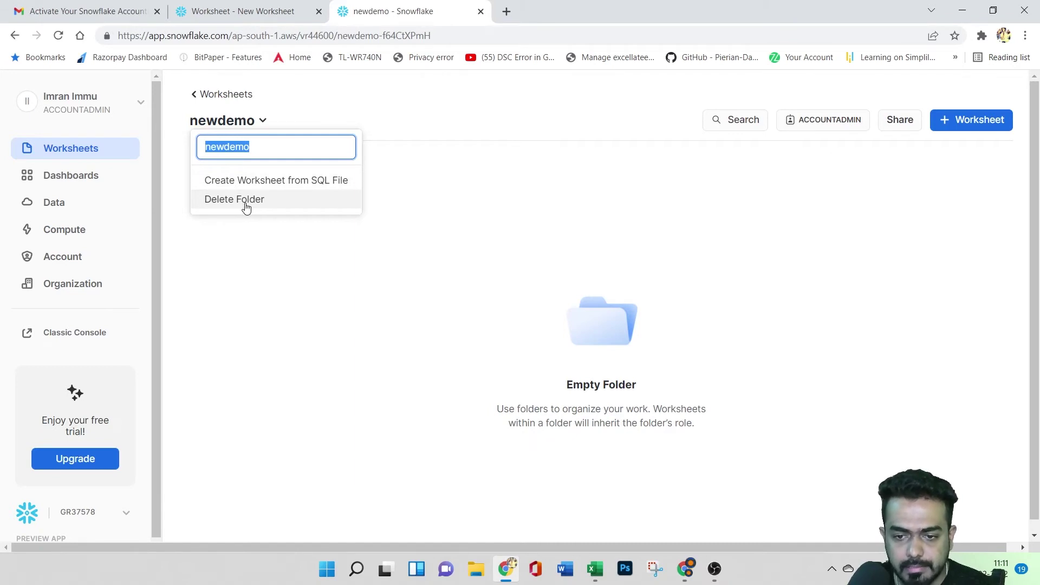
pyautogui.click(391, 273)
pyautogui.click(15, 36)
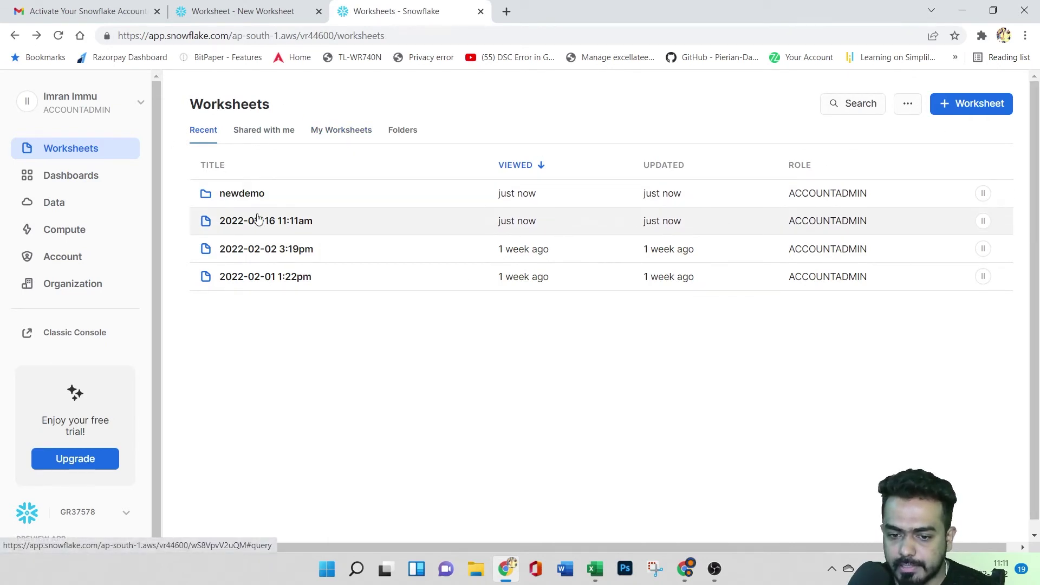
pyautogui.click(270, 131)
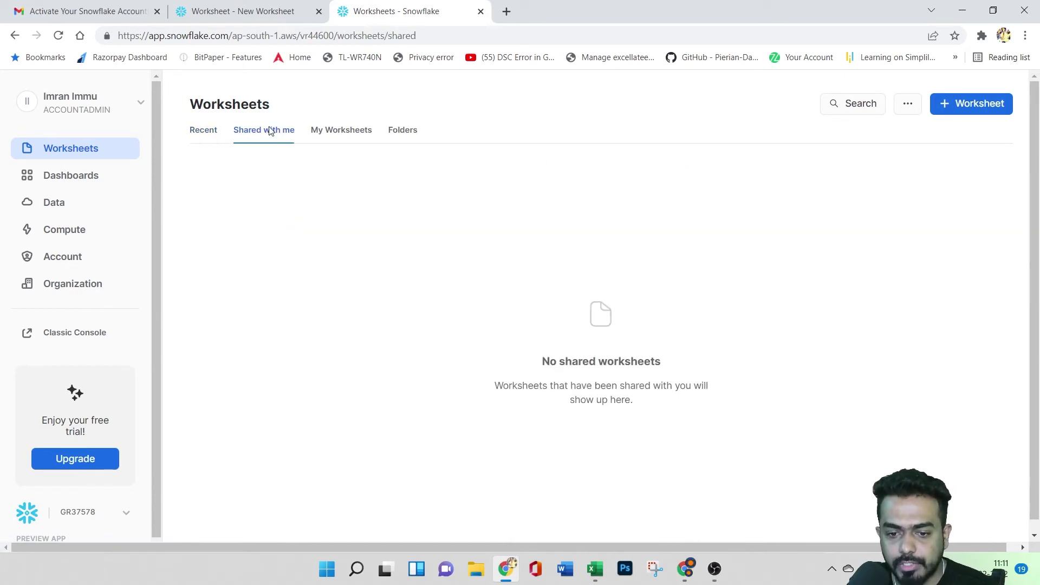
pyautogui.click(342, 130)
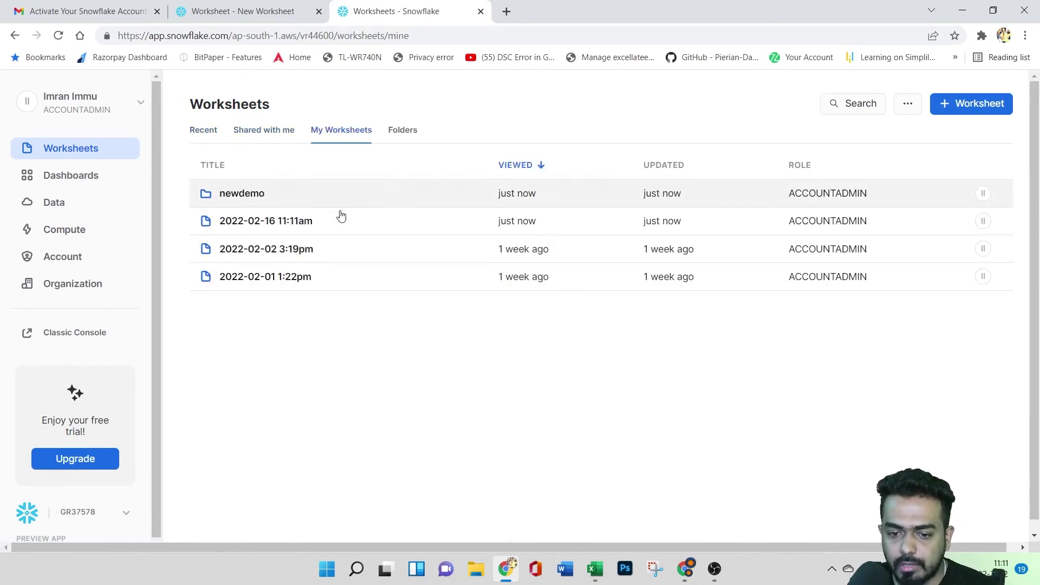
pyautogui.click(411, 130)
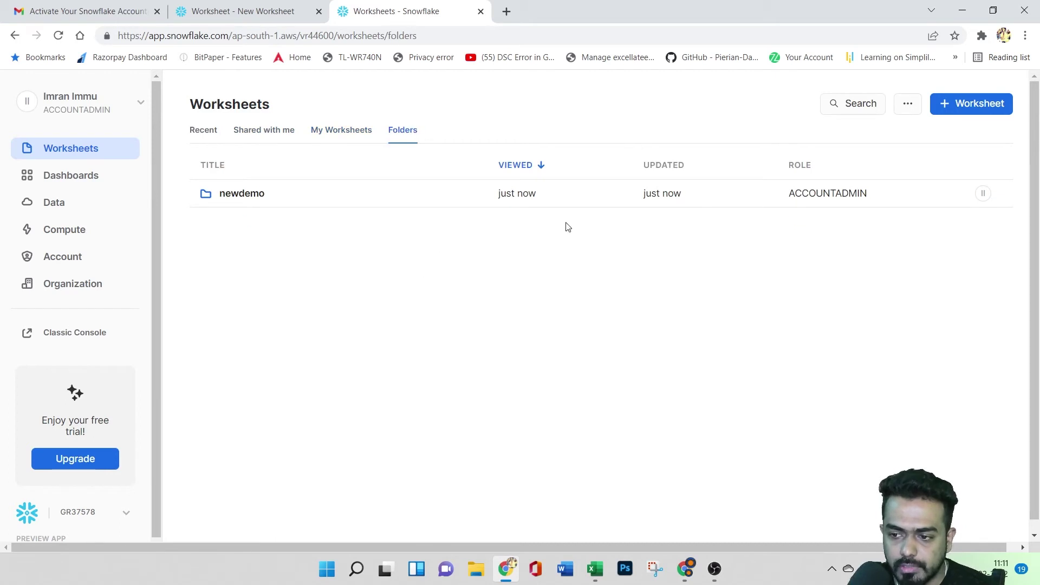
pyautogui.click(210, 130)
pyautogui.click(907, 103)
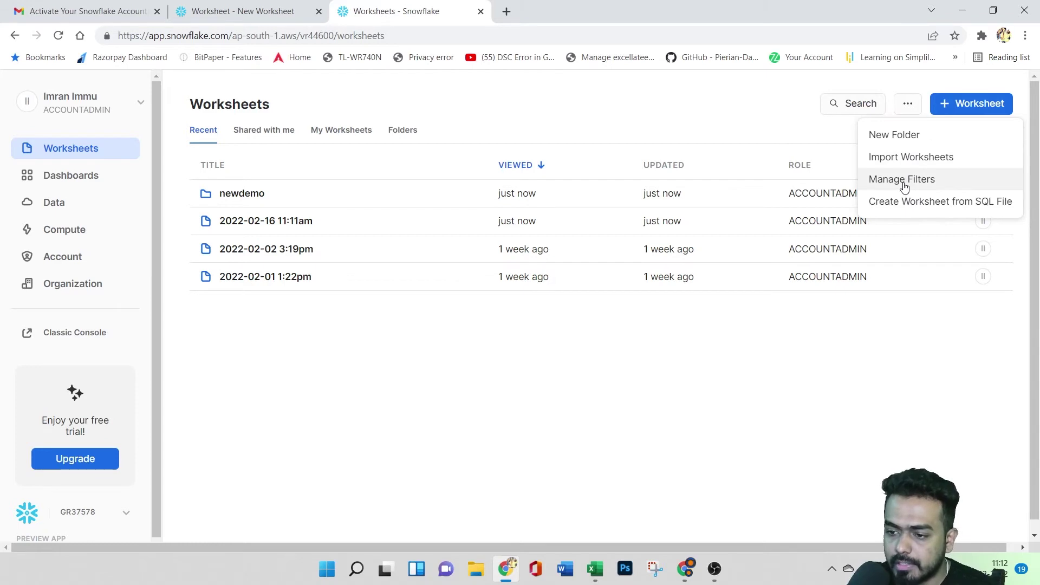
pyautogui.click(903, 181)
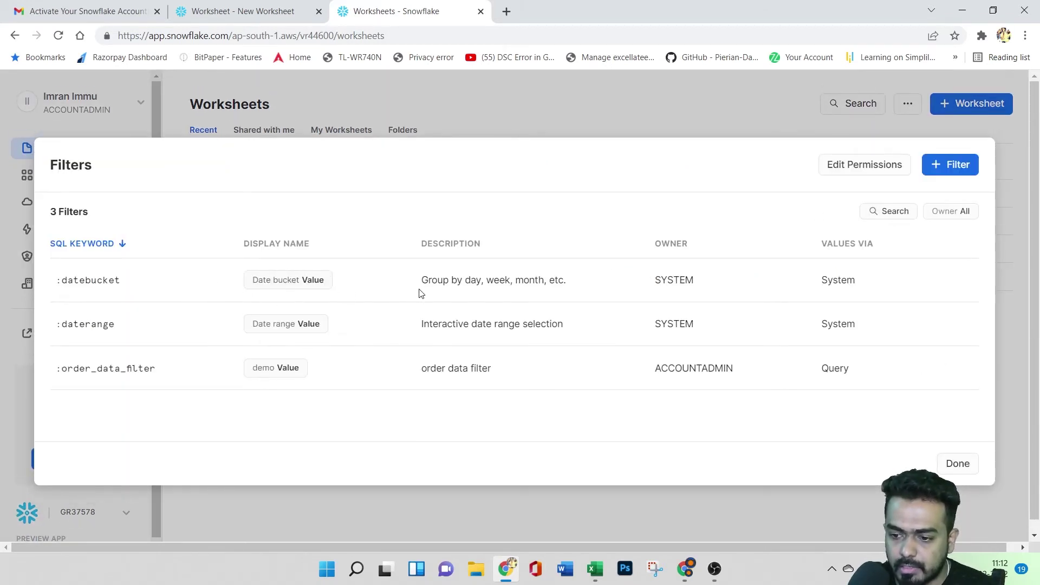
pyautogui.click(956, 463)
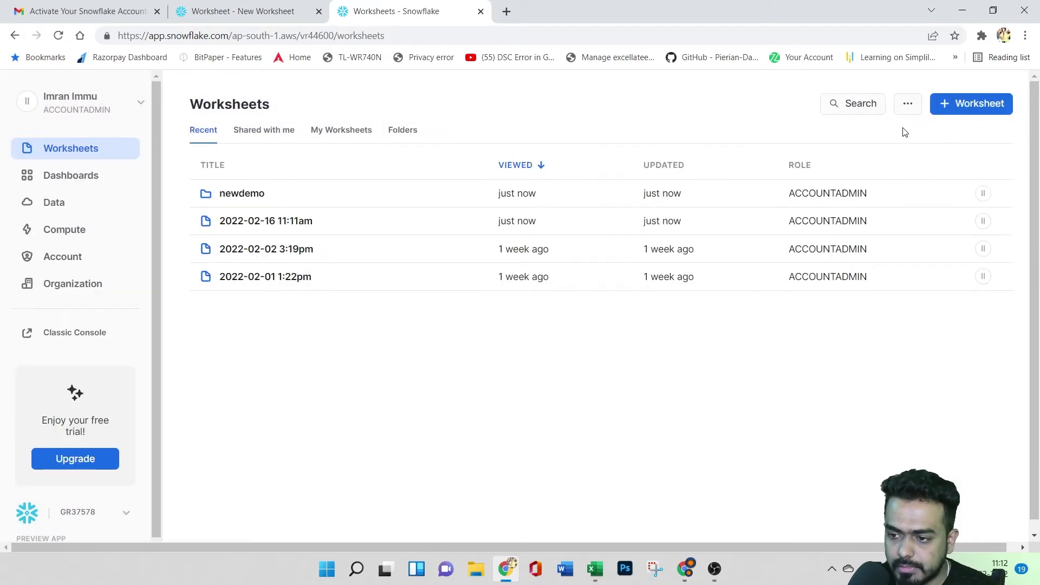
pyautogui.click(908, 104)
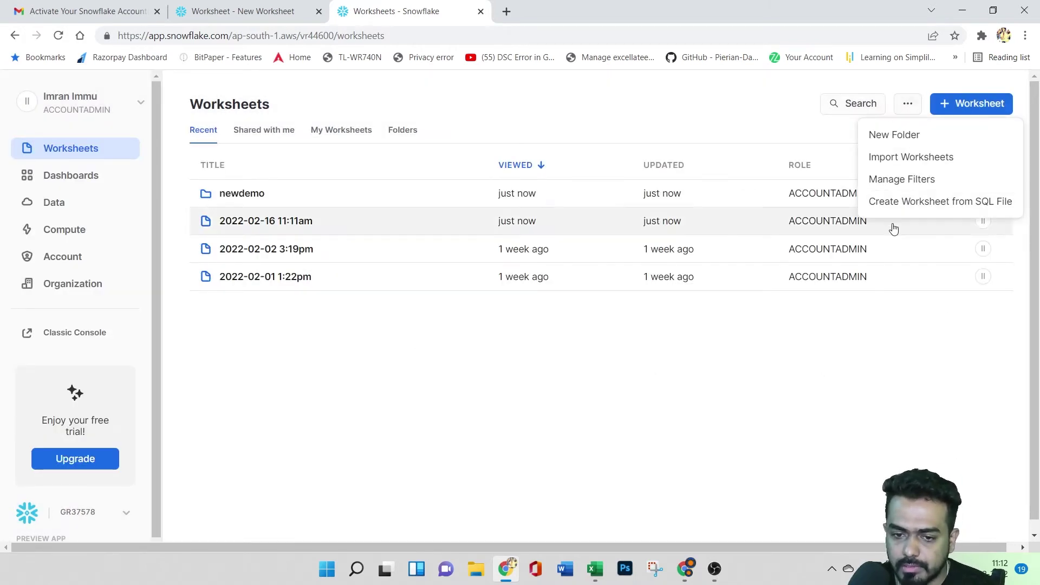
pyautogui.click(606, 413)
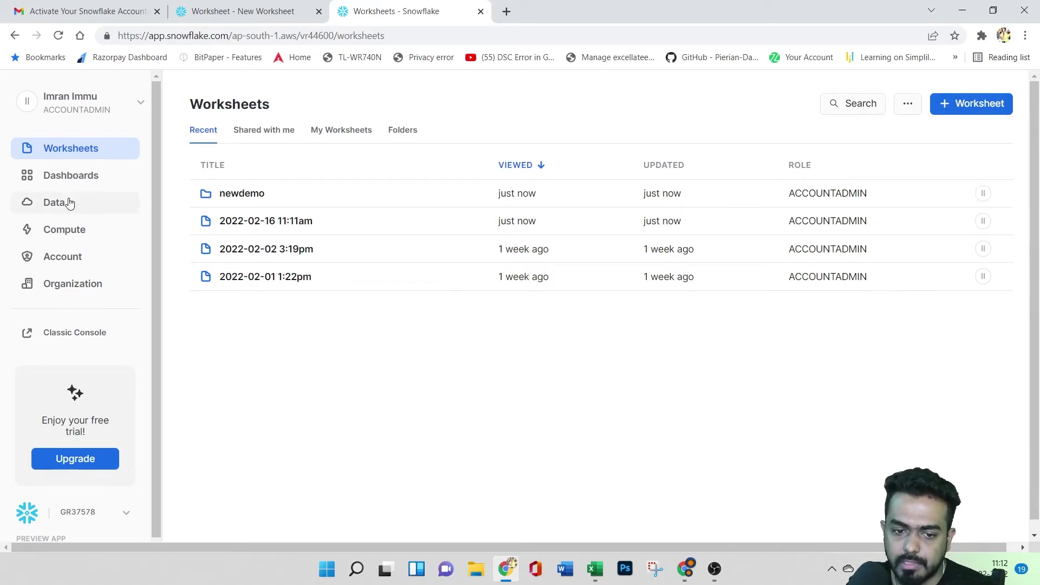
# - Open the sample dashboard from the Dashboards page, then return to the dashboards list
pyautogui.click(46, 184)
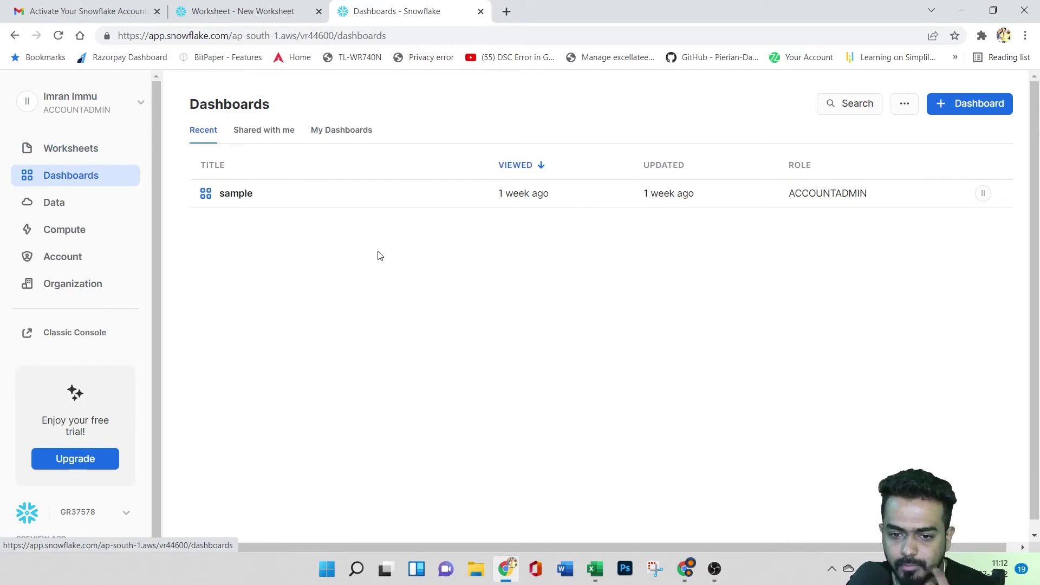
pyautogui.click(397, 204)
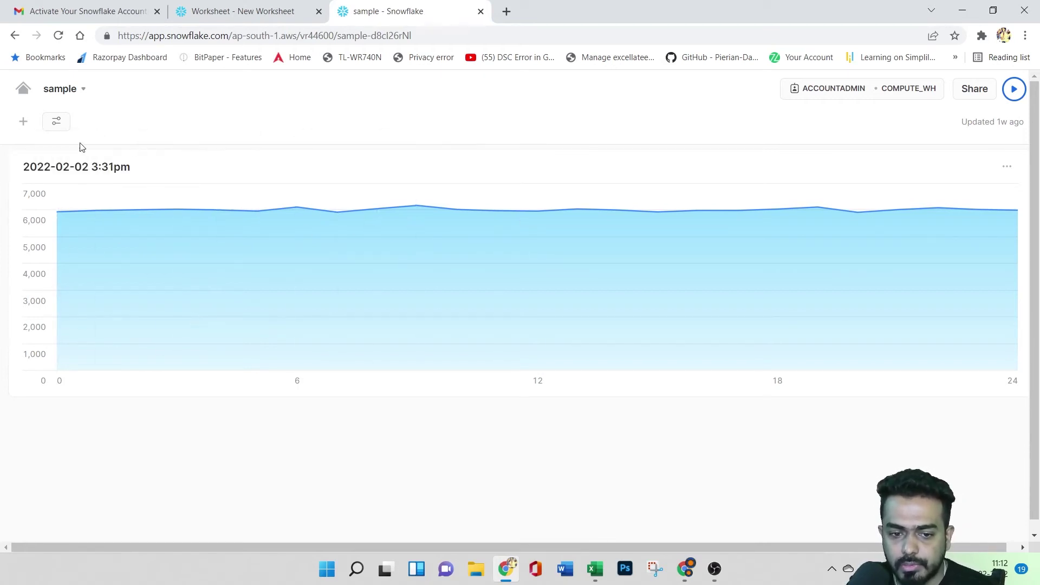
pyautogui.click(15, 36)
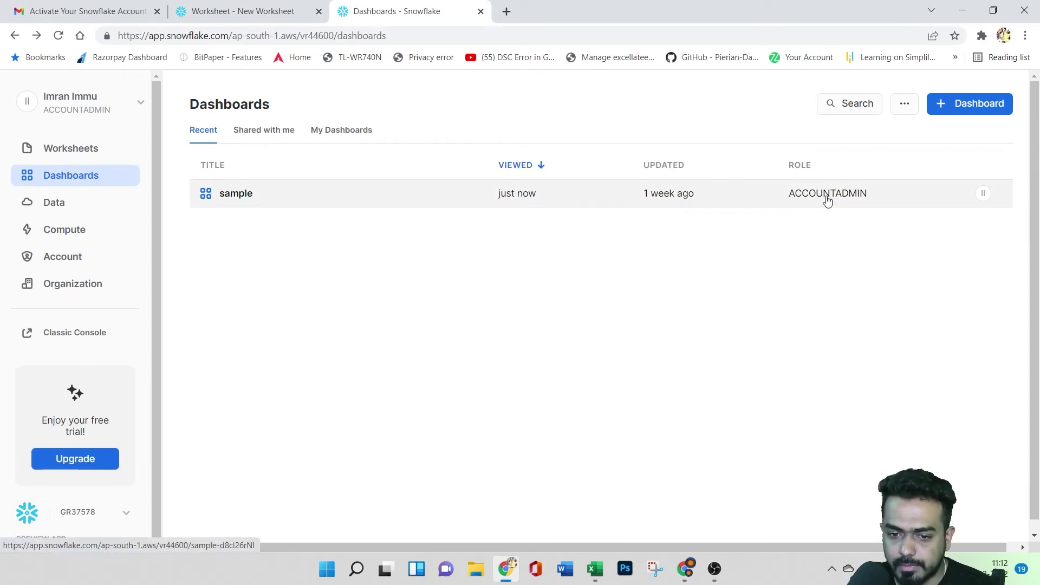
# - Create a new dashboard named newdash
pyautogui.click(965, 104)
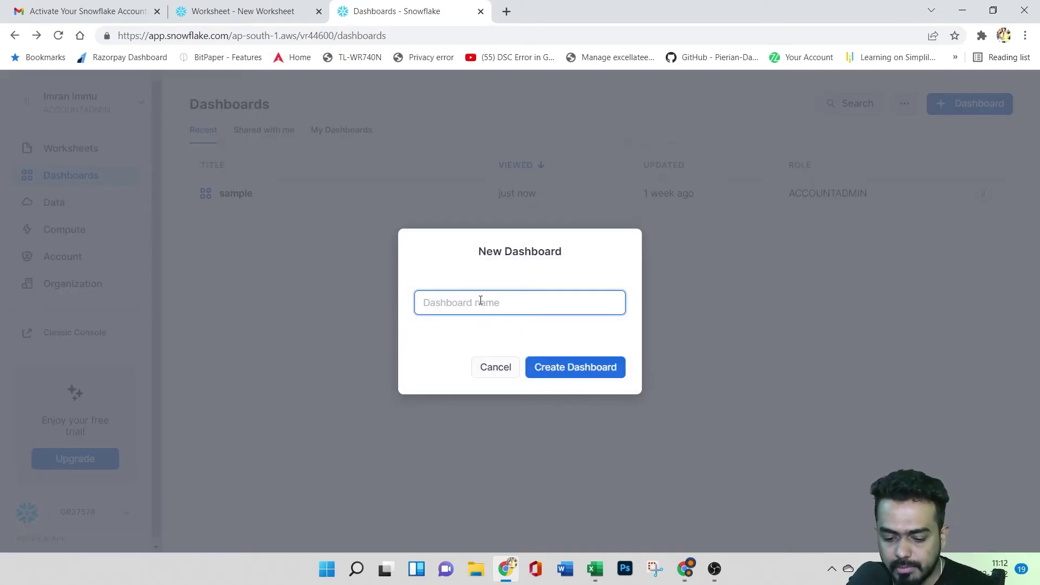
pyautogui.write('newdash')
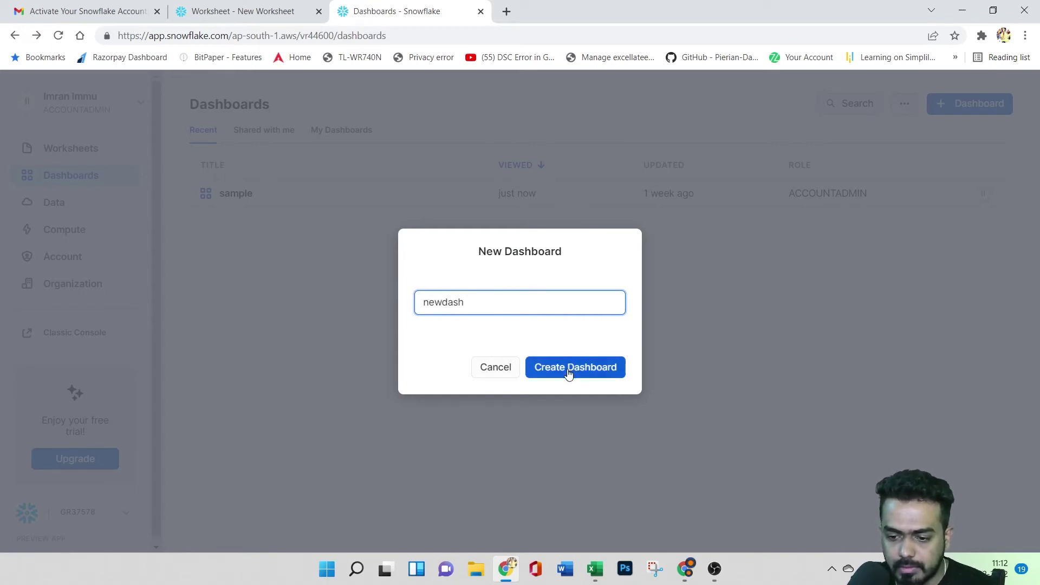
pyautogui.click(568, 368)
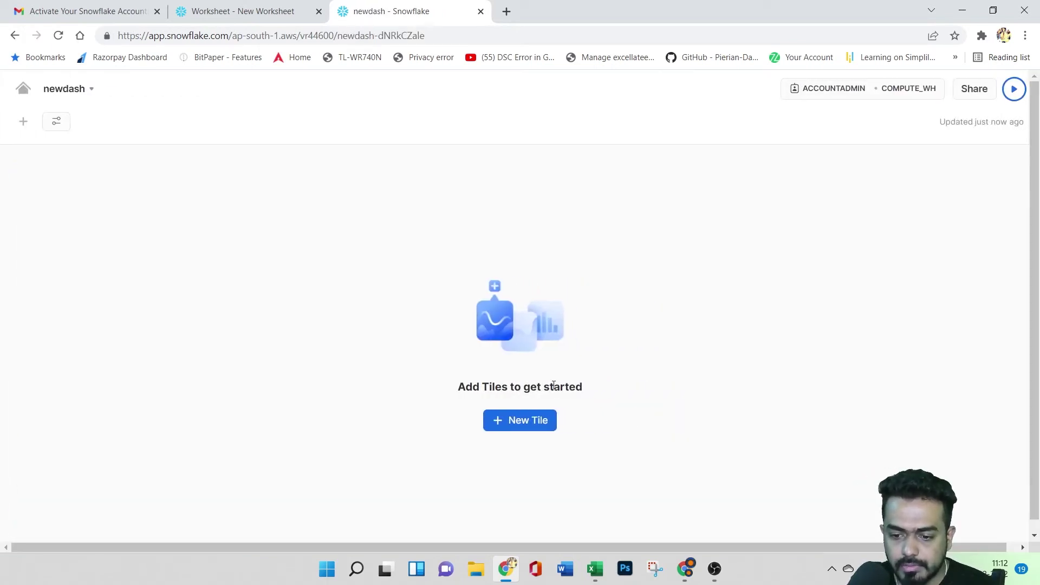
# - Add a tile and browse SNOWFLAKE_SAMPLE_DATA > TPCDS_SF10TCL tables to the CALL_CENTER options
pyautogui.click(513, 426)
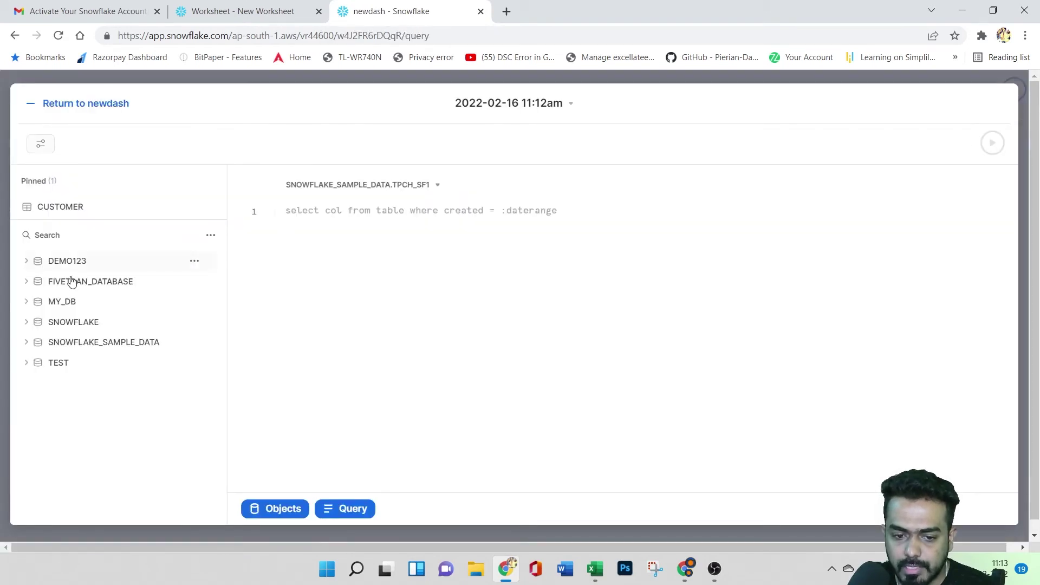
pyautogui.moveTo(35, 337)
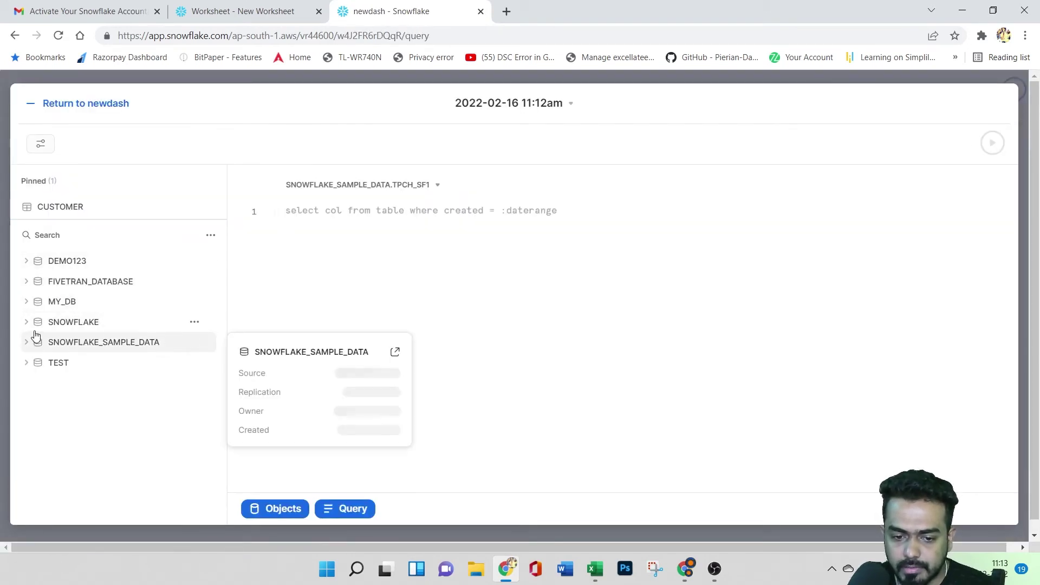
pyautogui.click(27, 343)
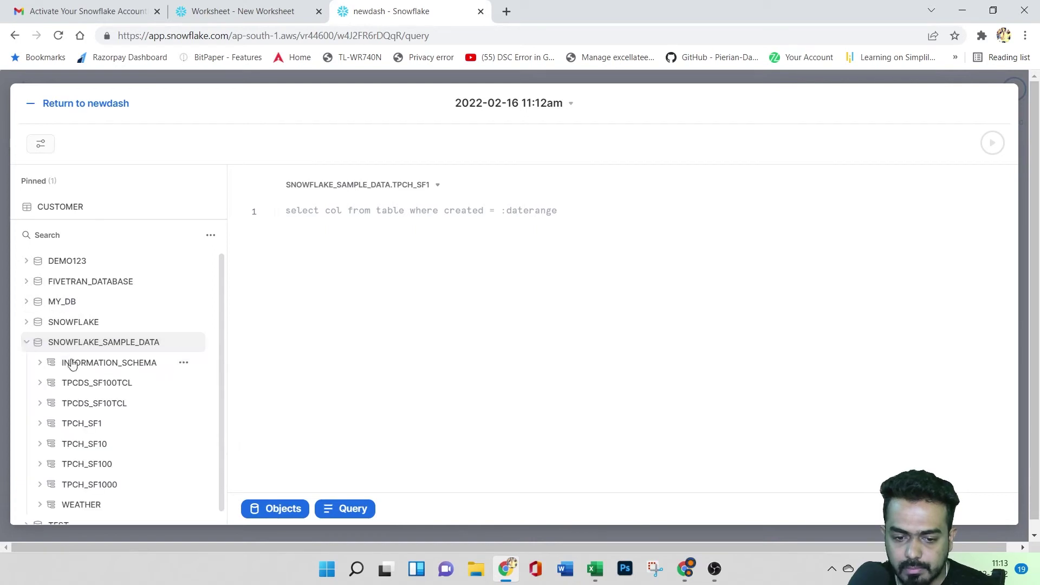
pyautogui.click(40, 403)
pyautogui.scroll(-3, 109, 387)
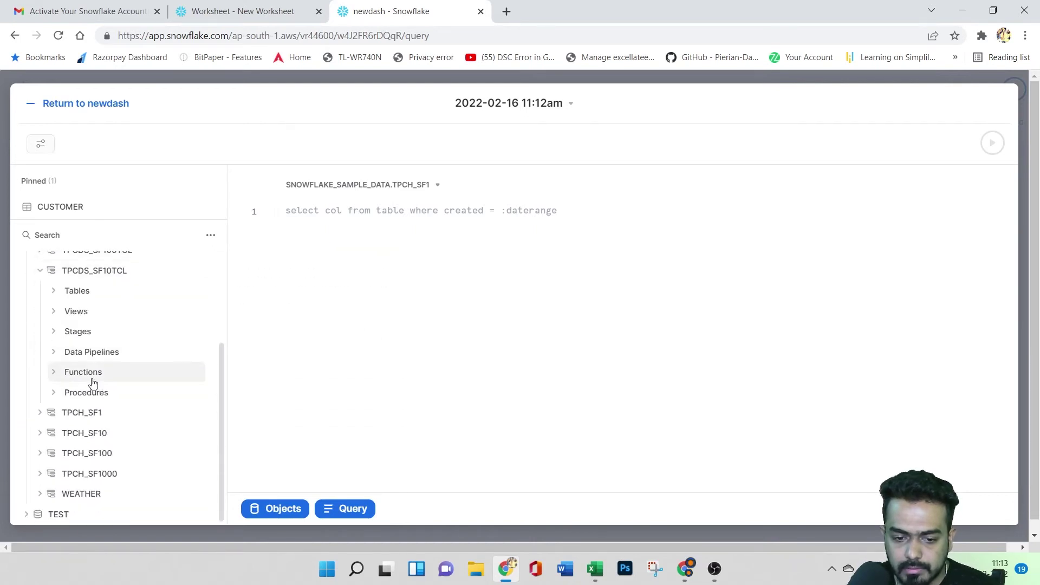
pyautogui.click(58, 298)
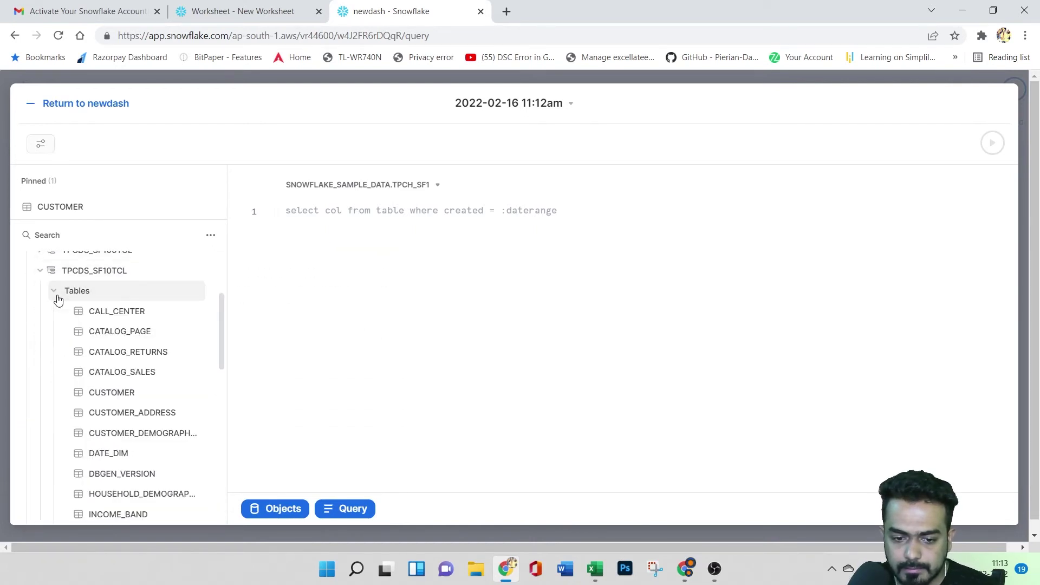
pyautogui.click(187, 314)
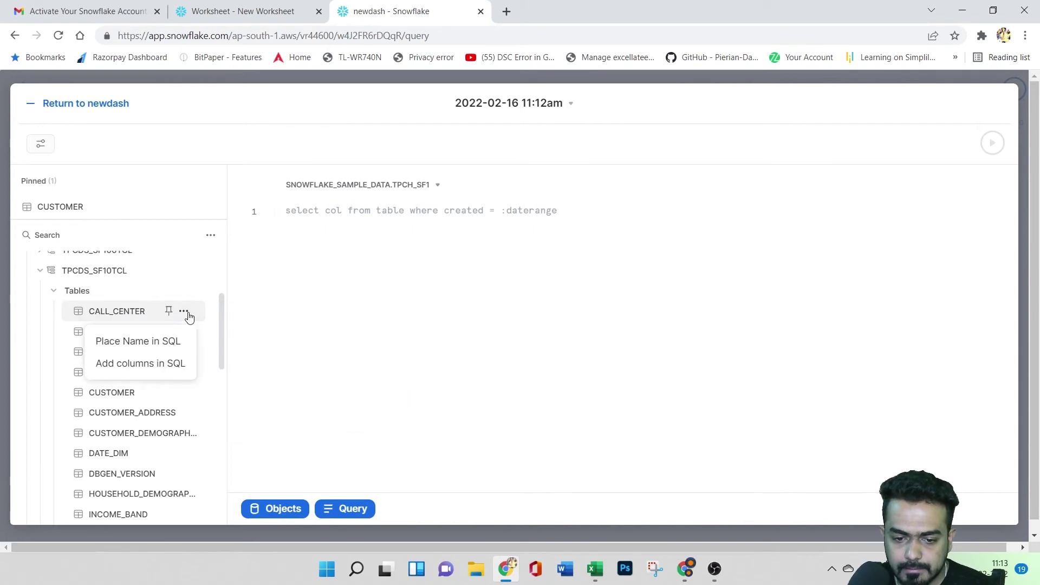
# - Run 'select * from' SNOWFLAKE_SAMPLE_DATA.TPCDS_SF10TCL.CALL_CENTER, returning 54 rows in 1.4s
pyautogui.click(158, 340)
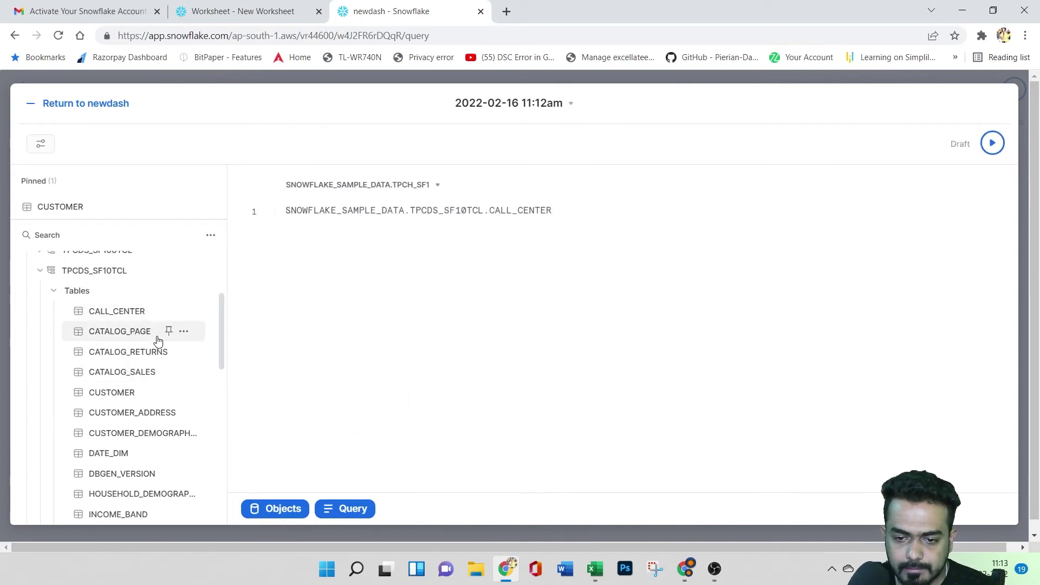
pyautogui.moveTo(157, 341)
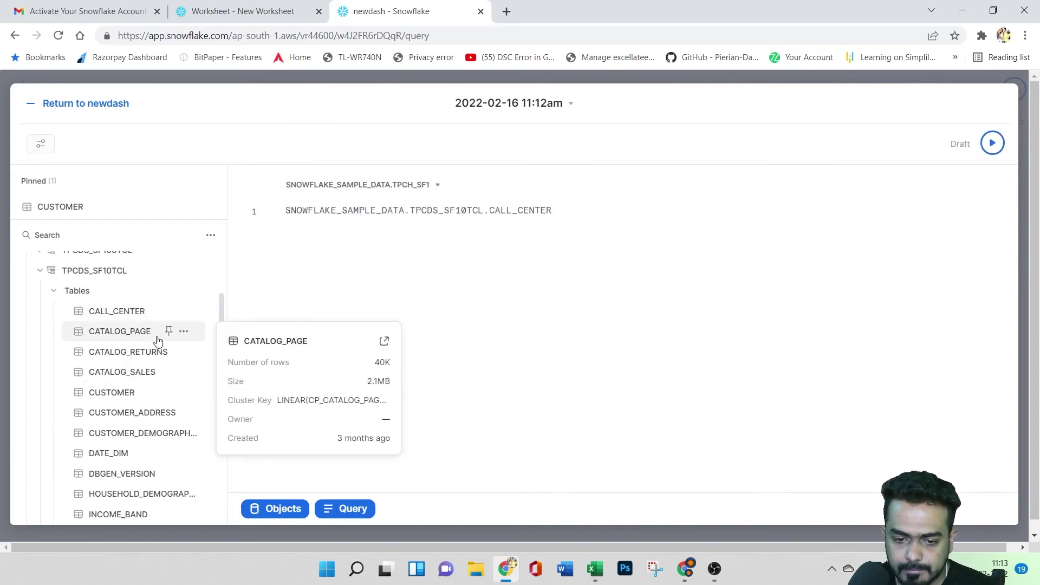
pyautogui.click(184, 331)
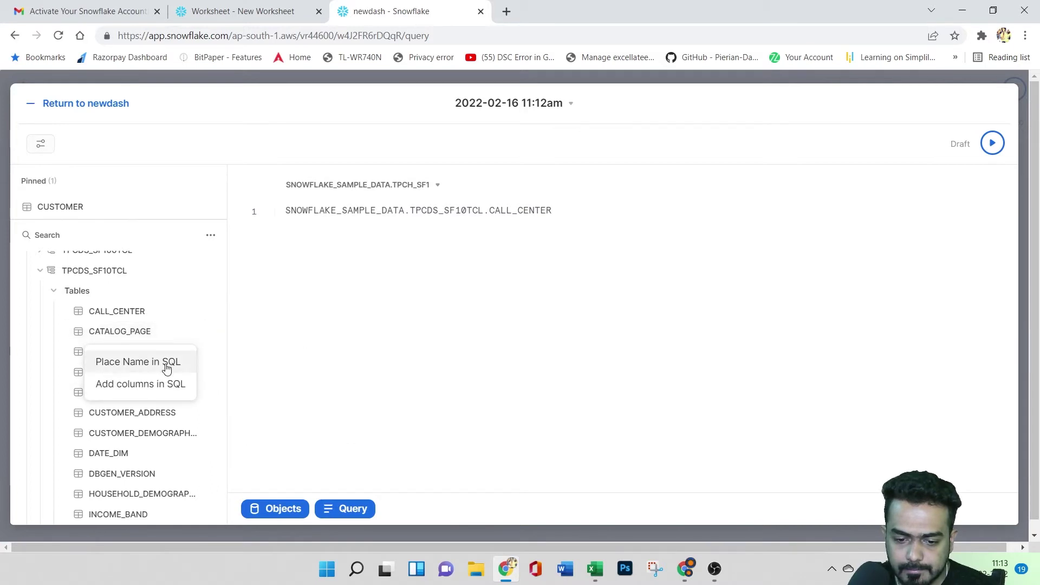
pyautogui.click(366, 338)
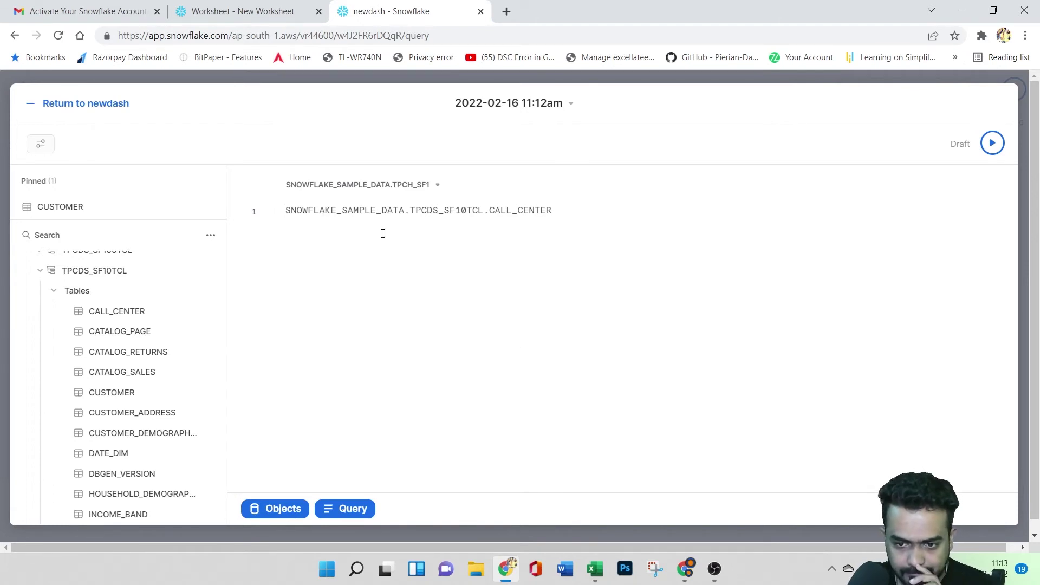
pyautogui.write('select')
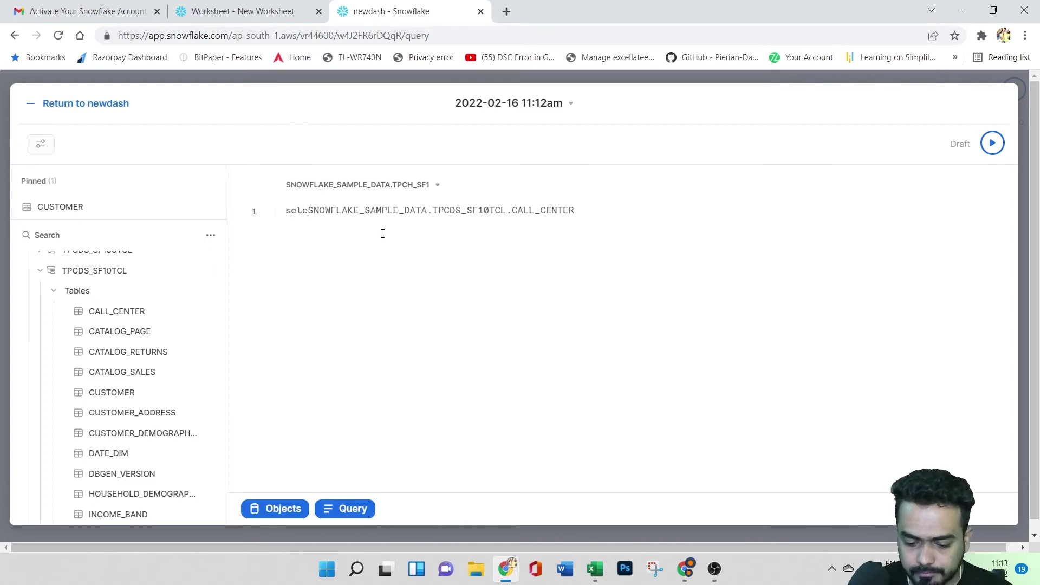
pyautogui.write(' * from')
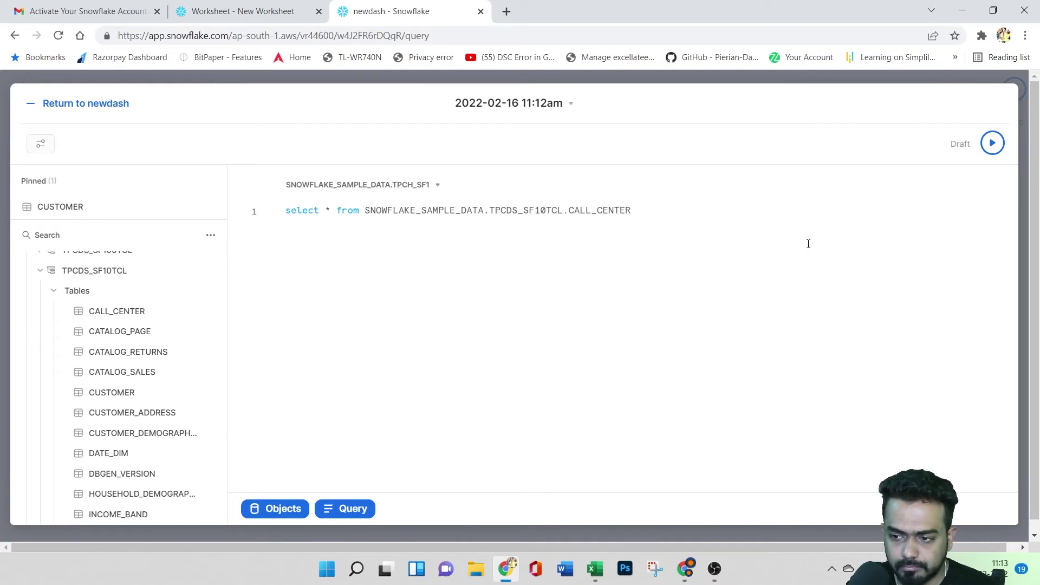
pyautogui.click(992, 143)
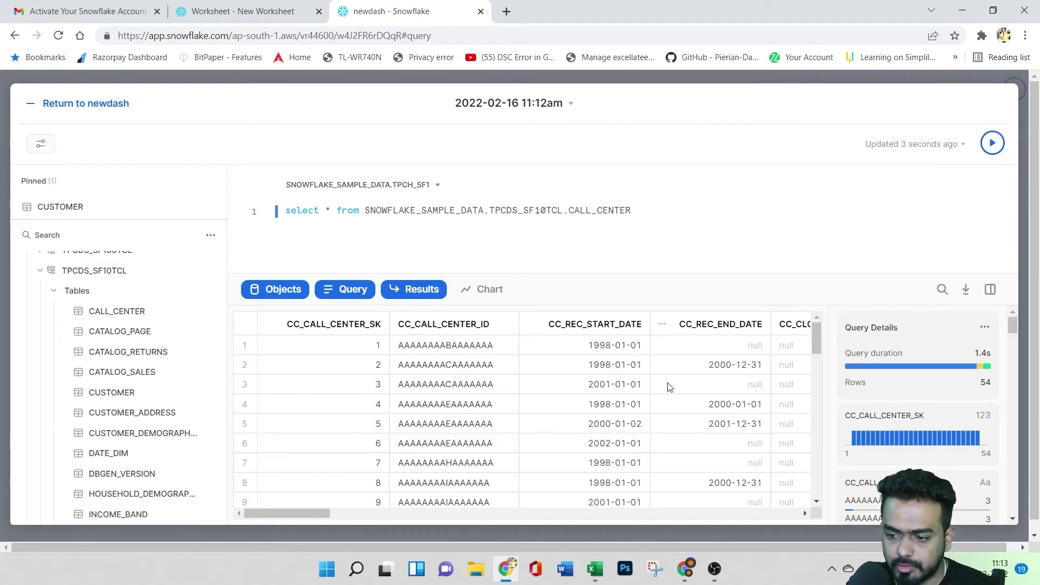
pyautogui.click(493, 292)
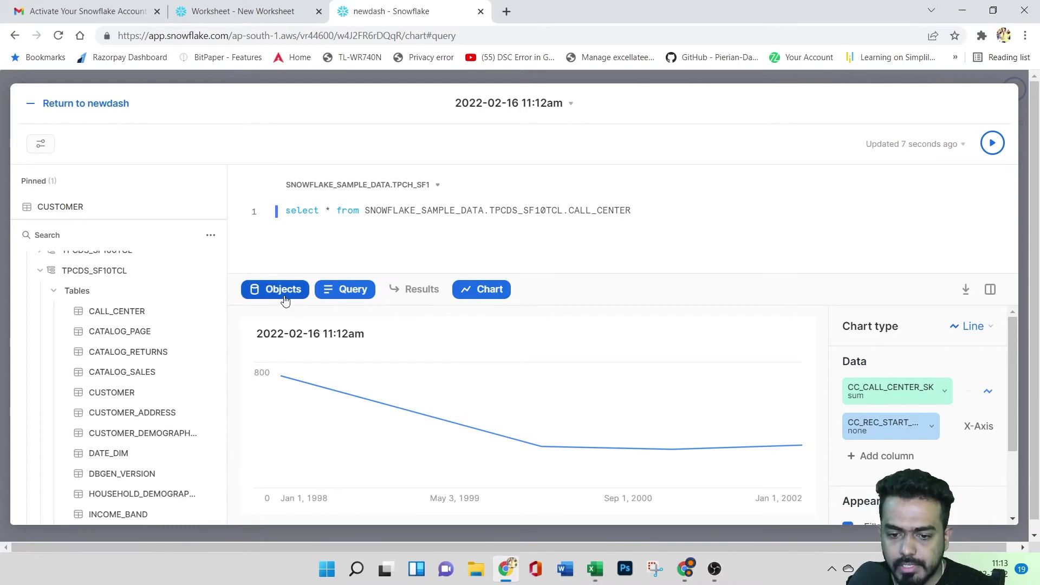
# - Hide and restore the object browser and query editor panels to try a larger chart
pyautogui.click(285, 297)
pyautogui.click(54, 290)
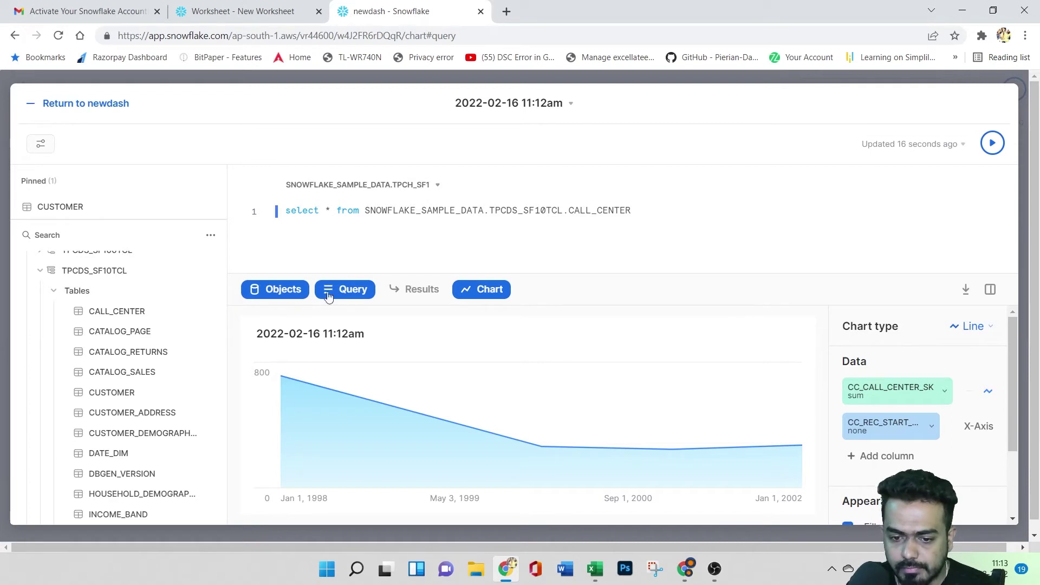
pyautogui.click(273, 299)
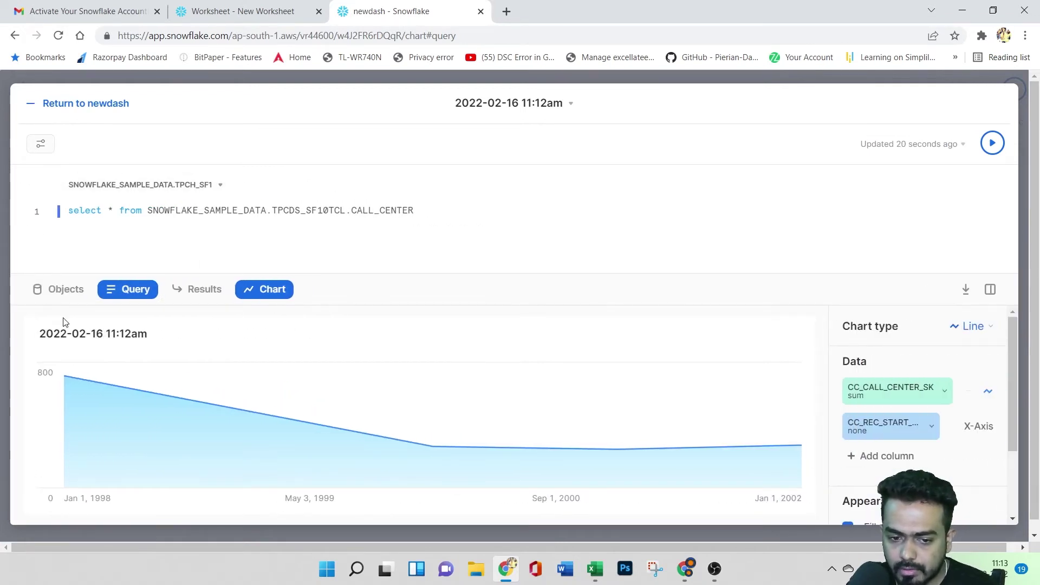
pyautogui.click(59, 291)
pyautogui.scroll(3, 129, 388)
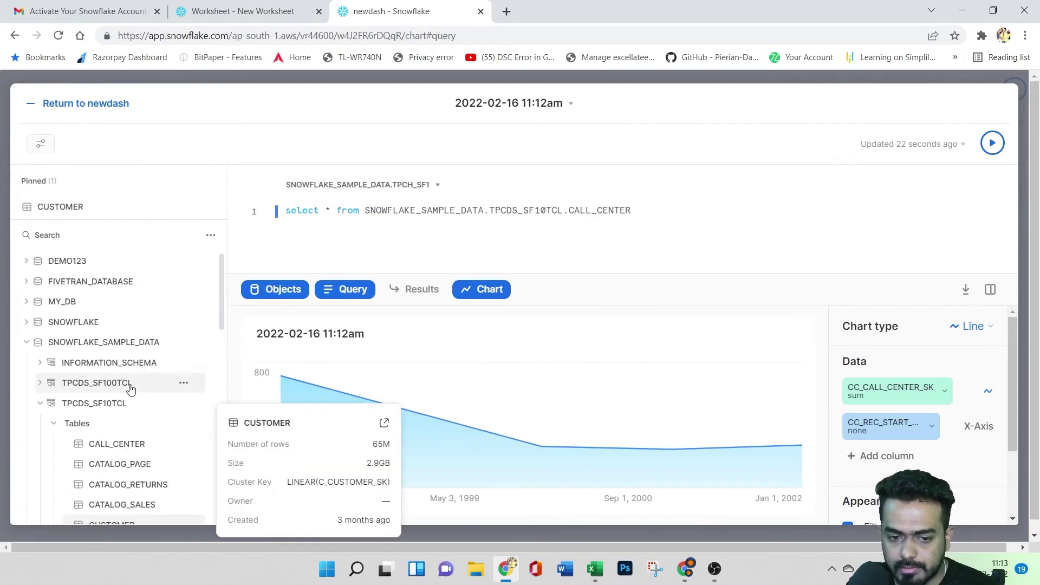
pyautogui.click(338, 293)
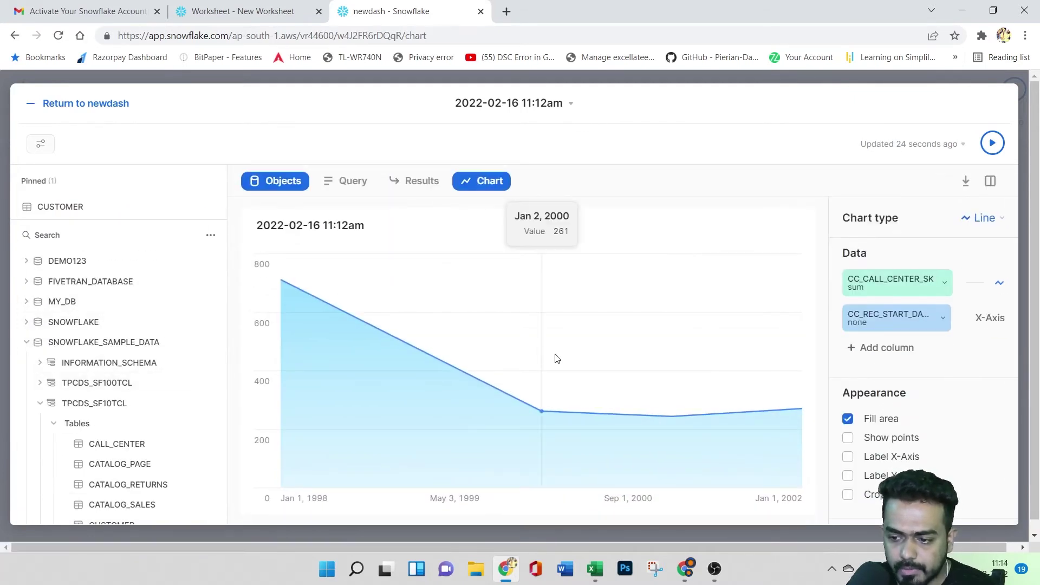
pyautogui.click(346, 181)
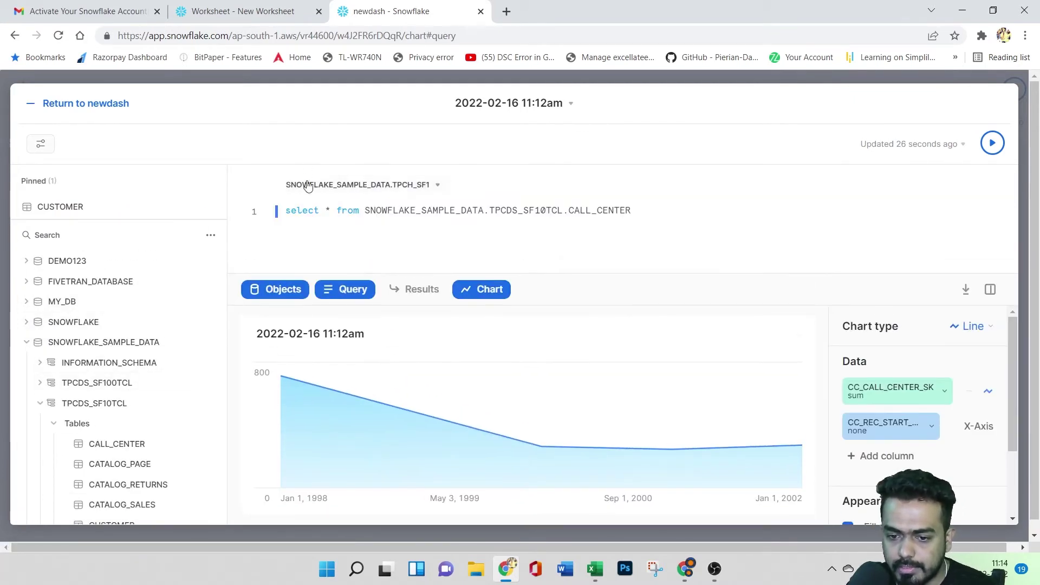
pyautogui.click(346, 291)
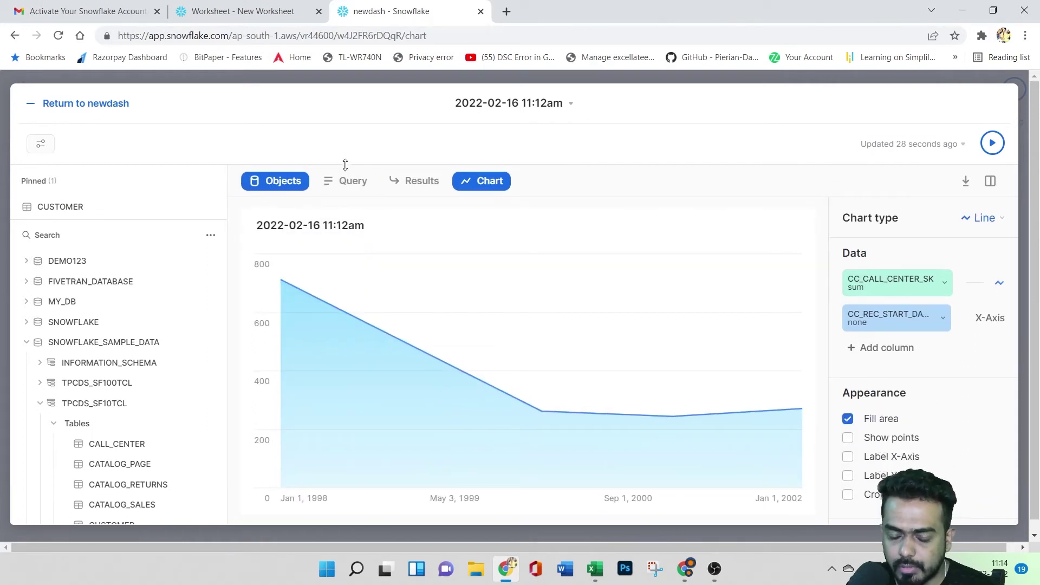
pyautogui.click(347, 181)
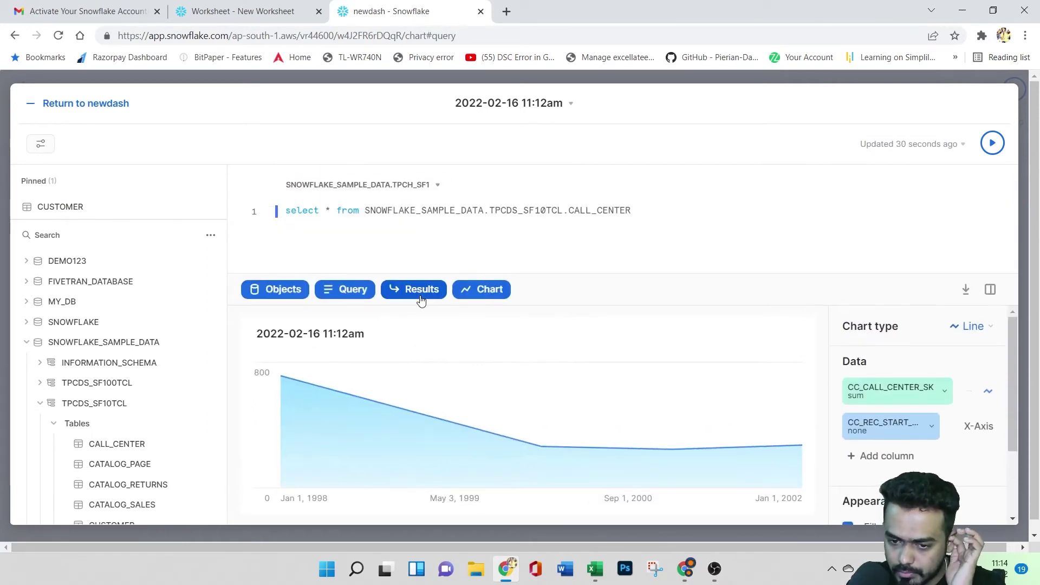
# - Switch from the chart to the results table and back to the chart
pyautogui.click(421, 292)
pyautogui.scroll(-5, 476, 428)
pyautogui.scroll(5, 472, 421)
pyautogui.click(482, 289)
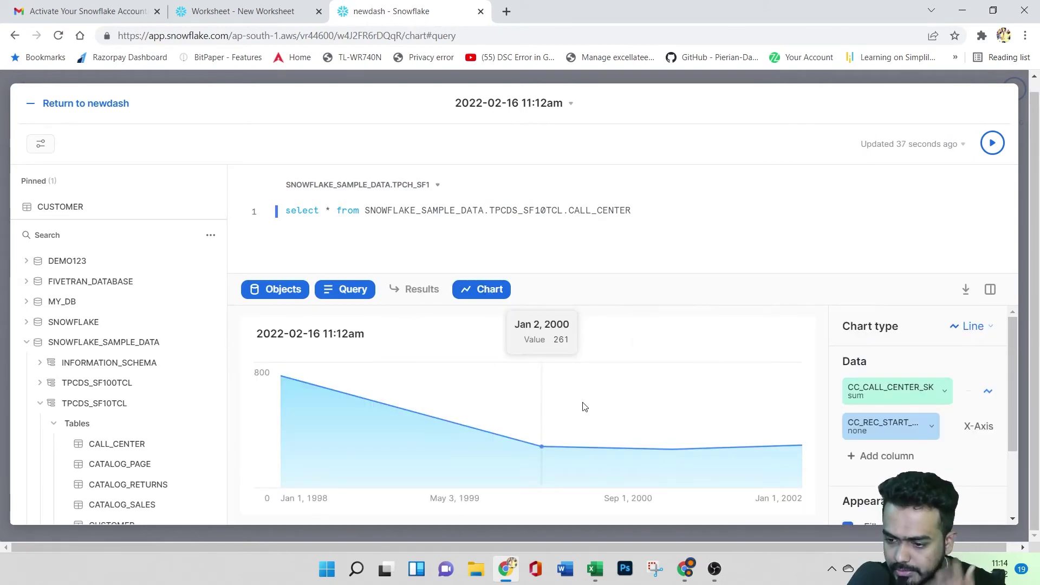
pyautogui.moveTo(1011, 371)
pyautogui.mouseDown()
pyautogui.moveTo(1013, 405)
pyautogui.moveTo(1012, 374)
pyautogui.mouseUp()
# - Keep Line as the chart type and toggle the chart settings panel off and on
pyautogui.click(973, 325)
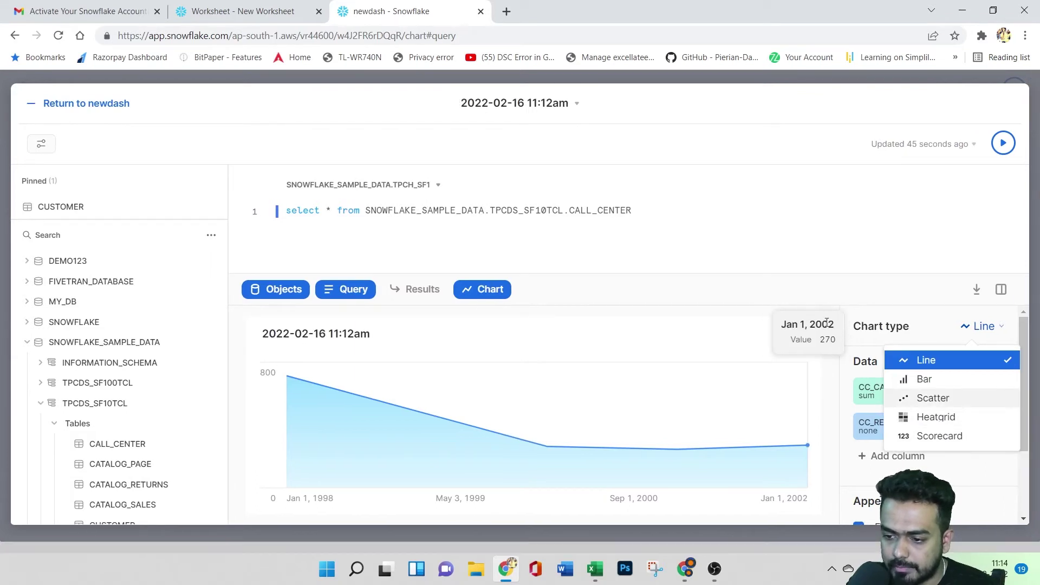
pyautogui.click(722, 340)
pyautogui.click(719, 346)
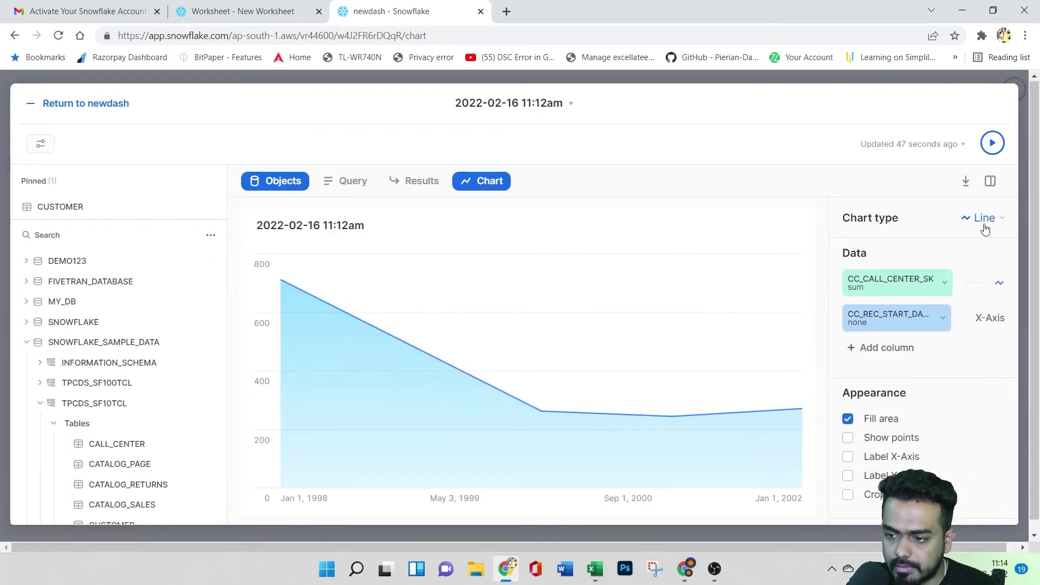
pyautogui.click(990, 182)
pyautogui.click(991, 182)
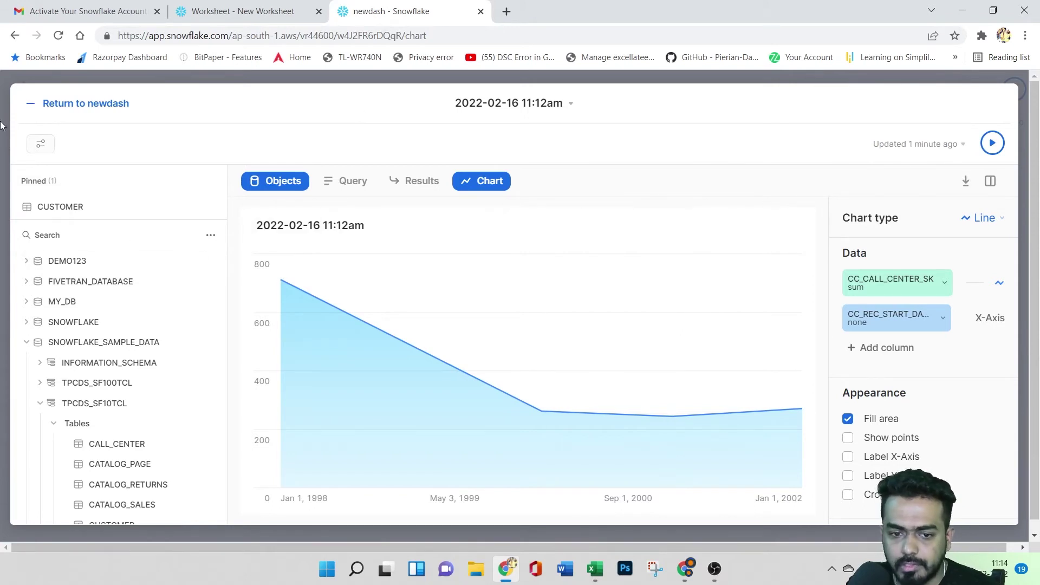
# - Return from the chart editor to the newdash dashboard, then to the dashboards list
pyautogui.click(86, 104)
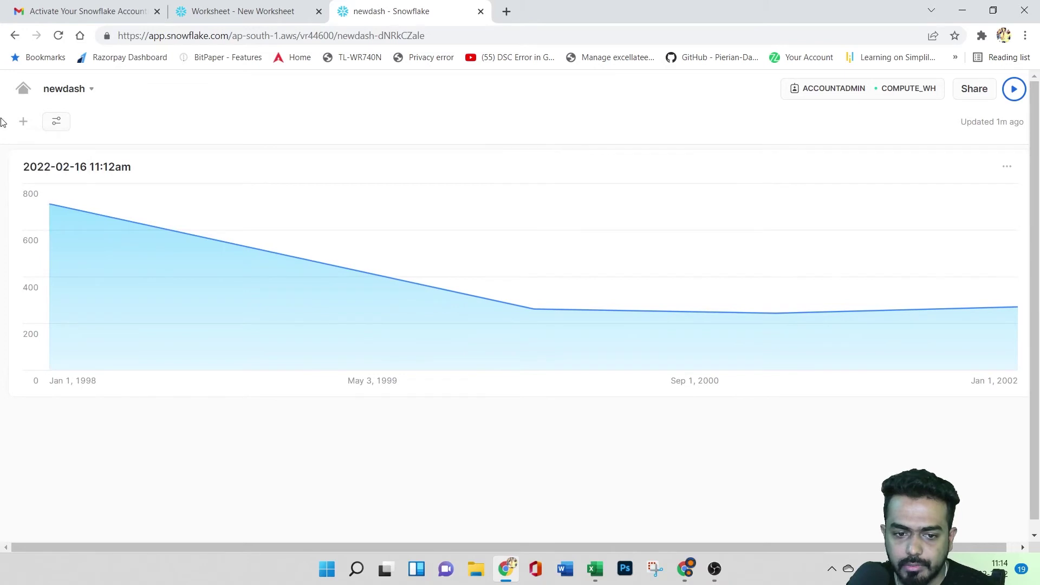
pyautogui.click(263, 6)
pyautogui.click(390, 11)
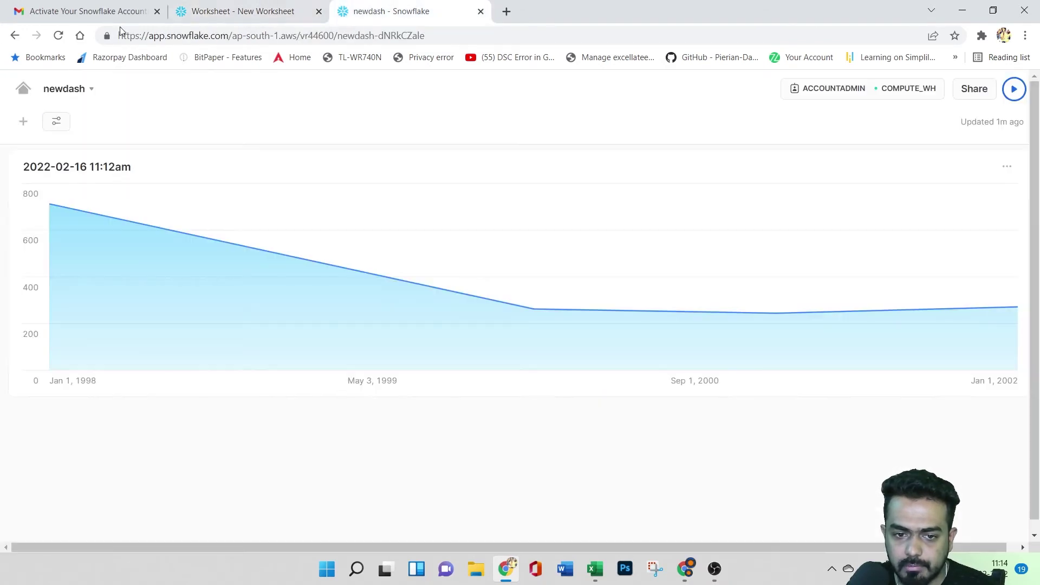
pyautogui.click(15, 36)
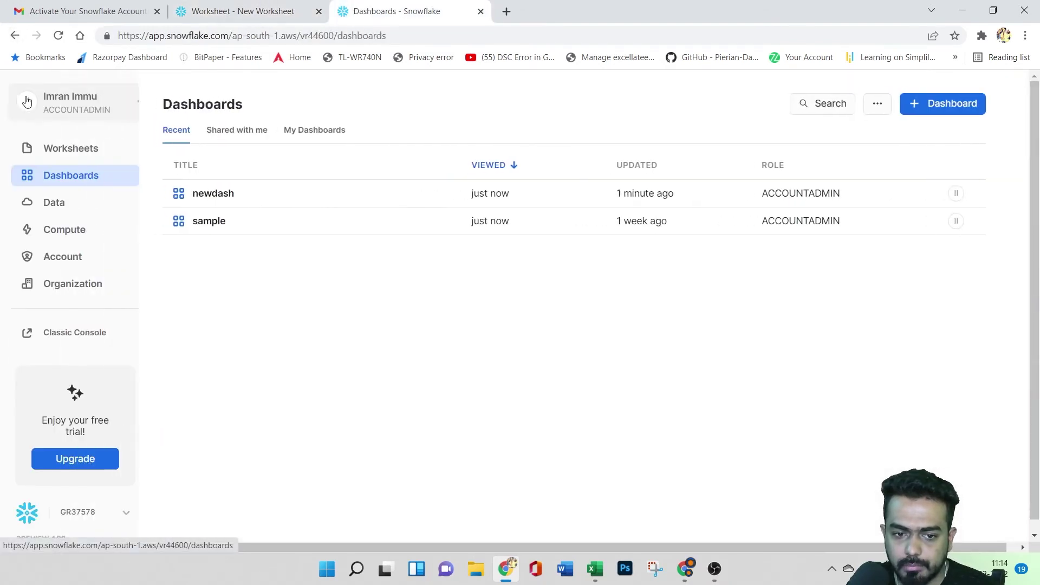
# - Browse the newdash and sample dashboards, then check the Shared with me list
pyautogui.click(250, 196)
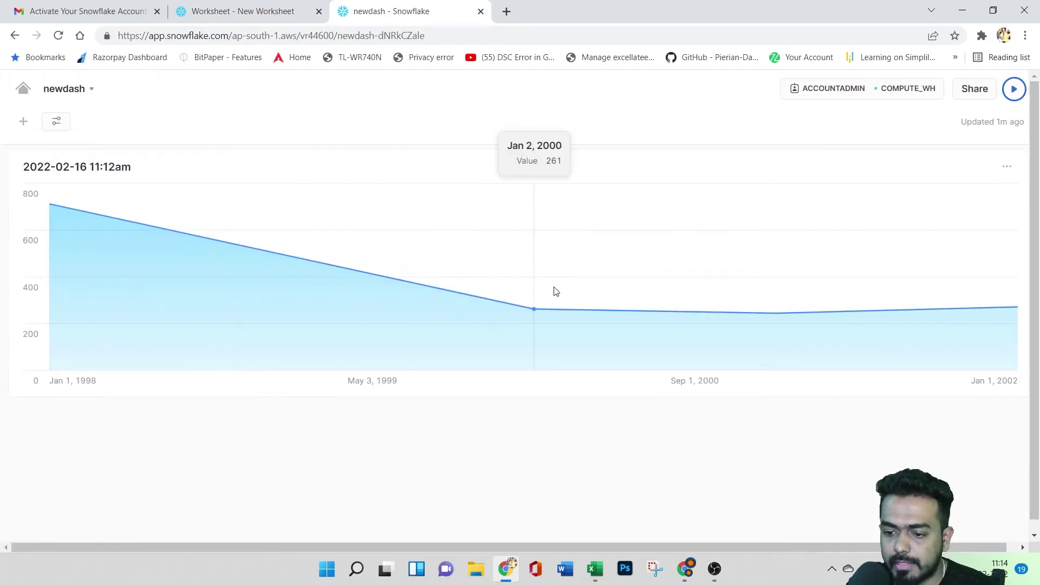
pyautogui.scroll(-1, 576, 316)
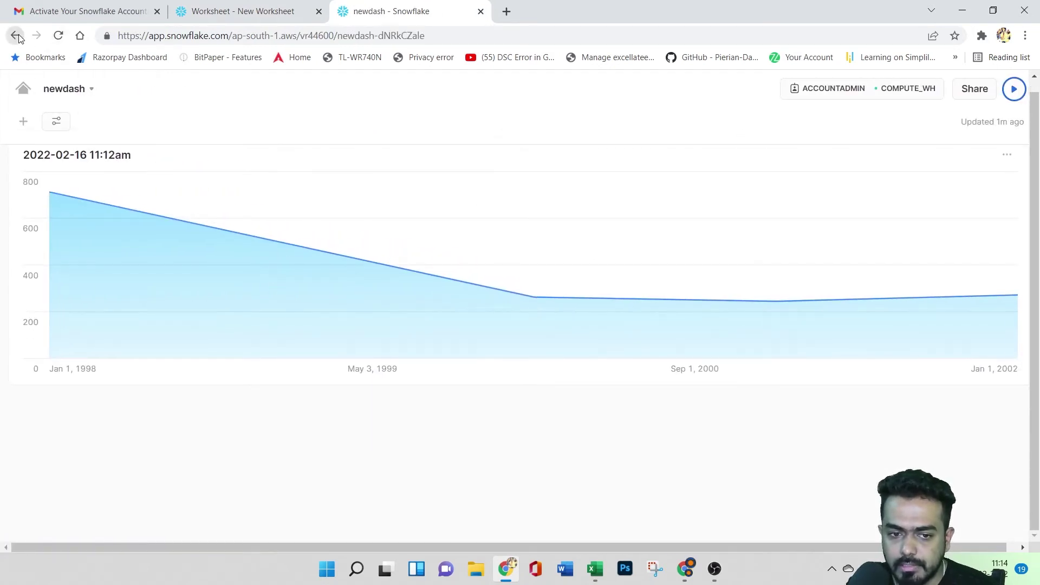
pyautogui.click(15, 36)
pyautogui.click(255, 221)
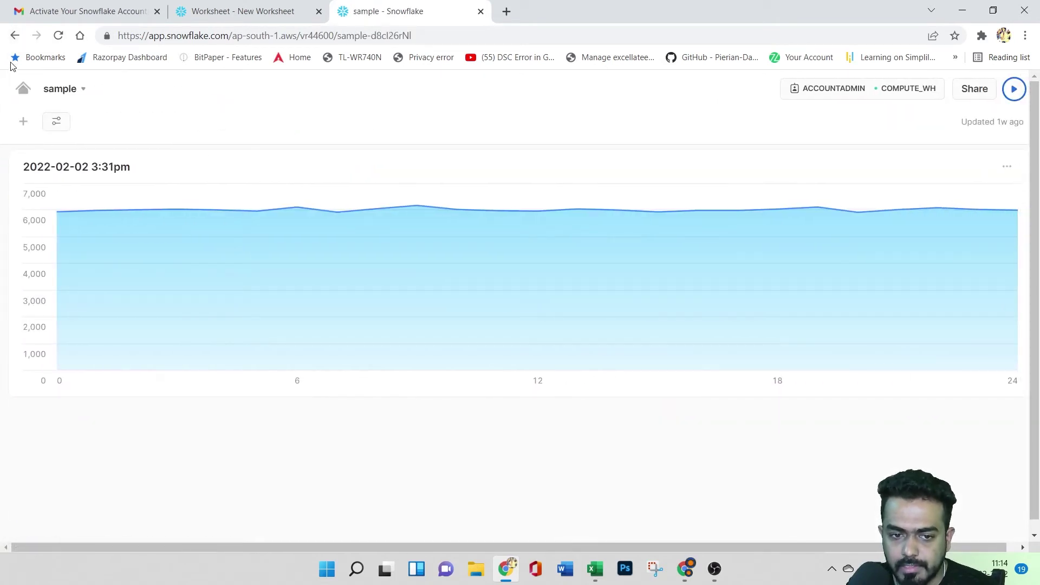
pyautogui.click(14, 36)
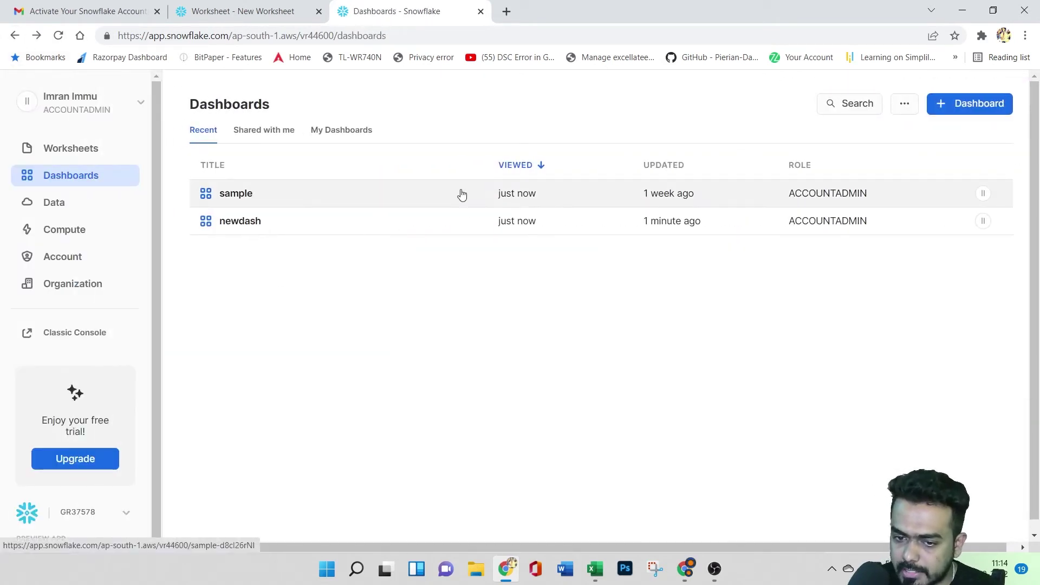
pyautogui.click(278, 132)
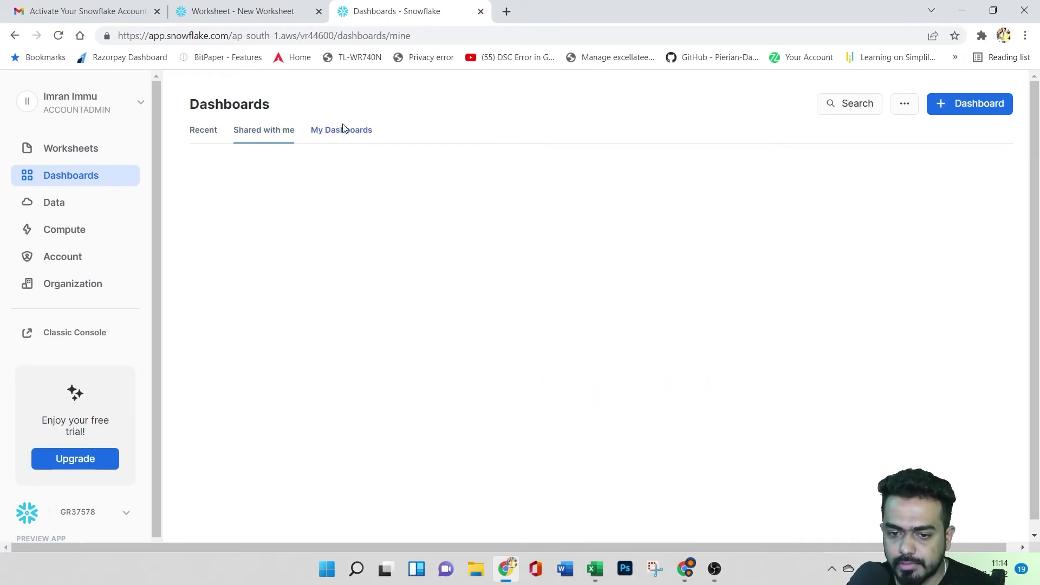
# - Open the six-database Databases page and expand DEMO123 to reveal its schemas
pyautogui.click(204, 131)
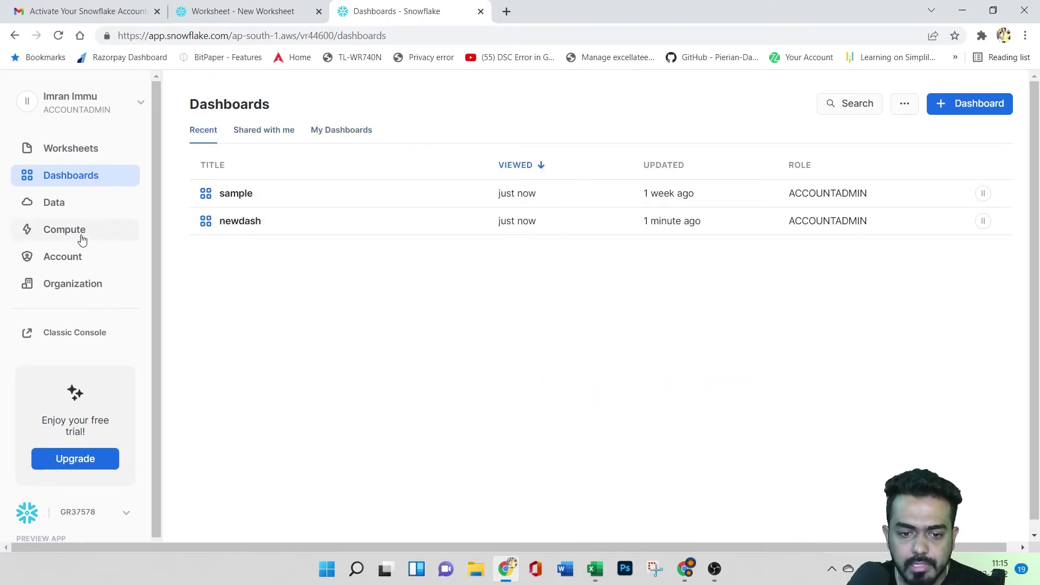
pyautogui.click(83, 206)
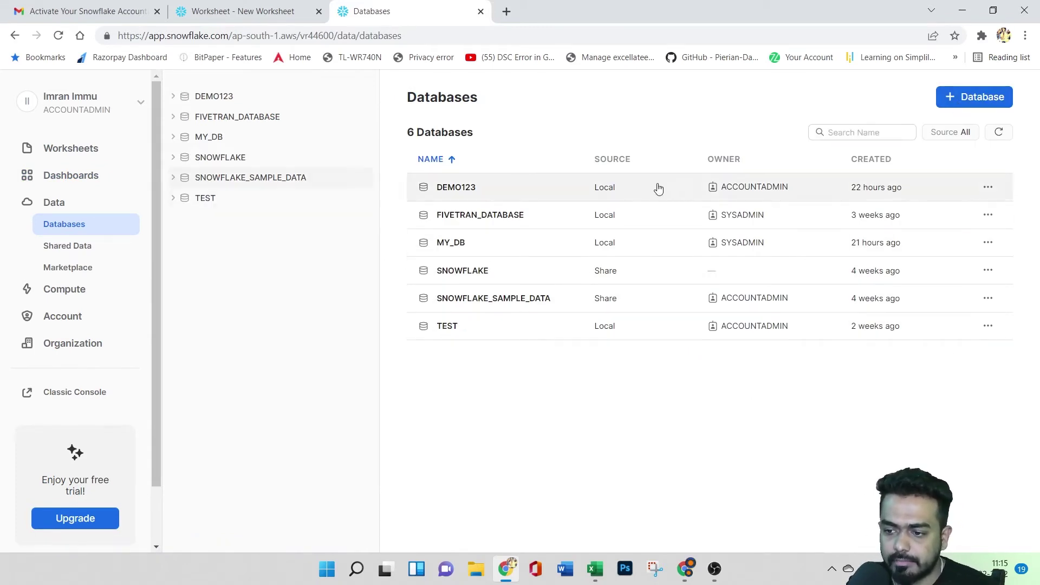
pyautogui.click(174, 100)
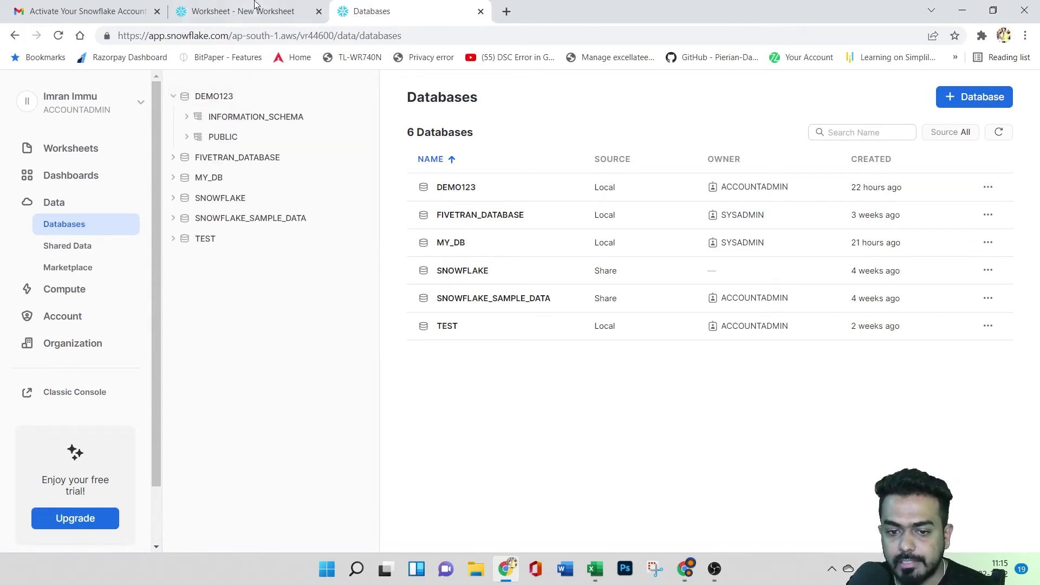
pyautogui.click(238, 11)
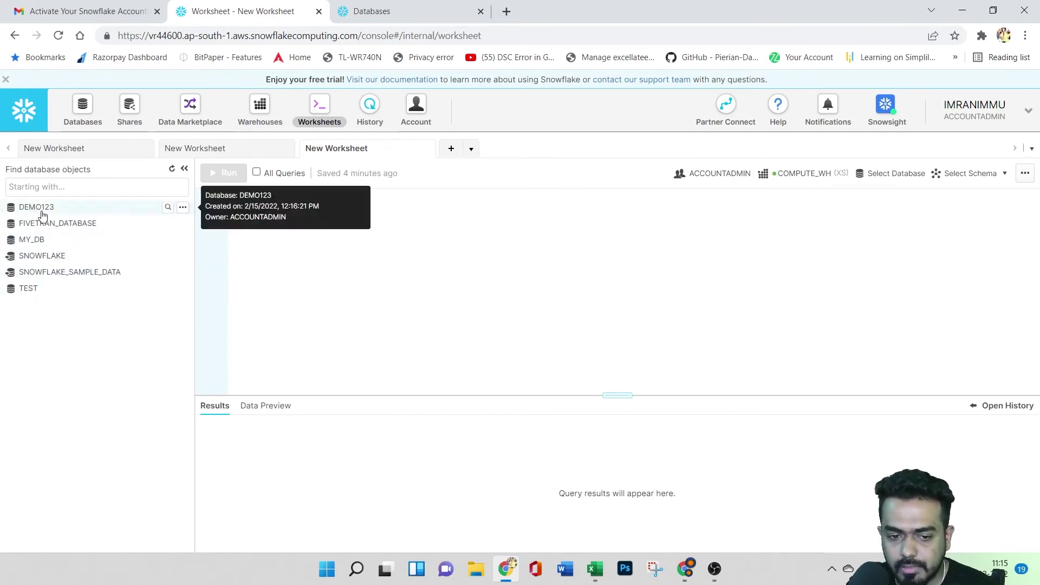
pyautogui.click(372, 11)
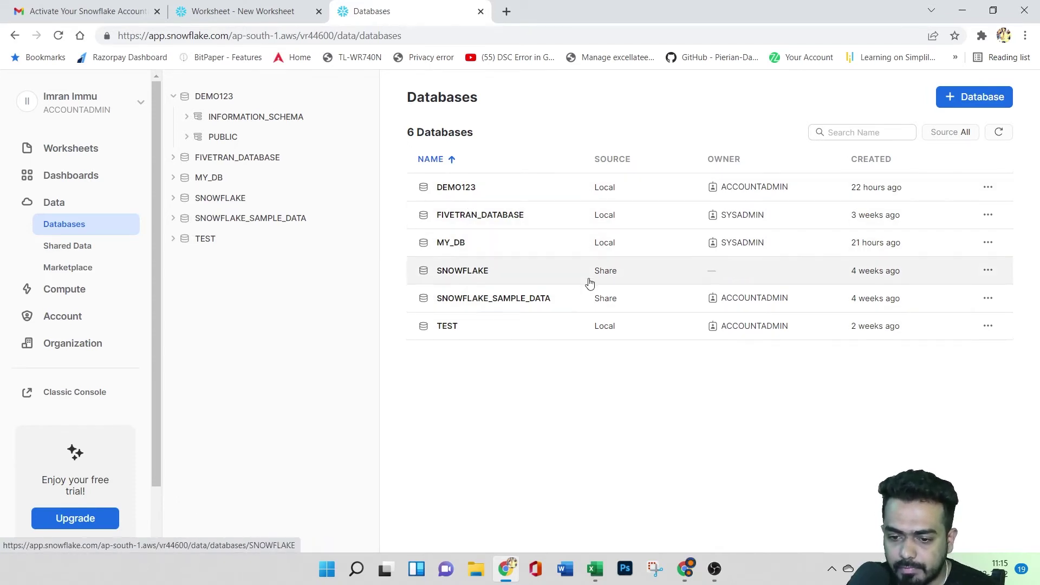
# - View FIVETRAN_DATABASE's schemas and privileges, then open the AVENGERS schema details
pyautogui.click(577, 217)
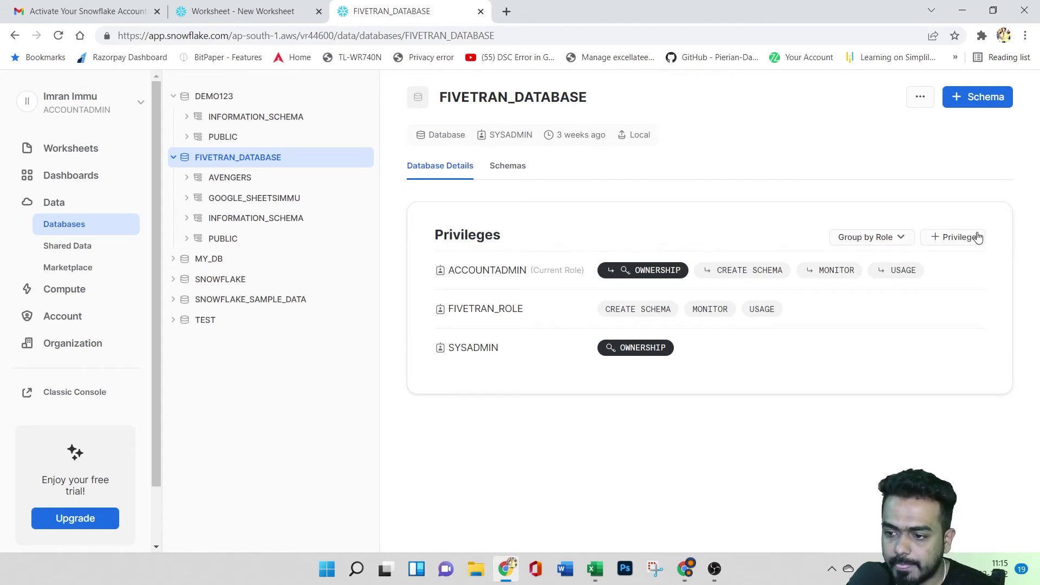
pyautogui.click(504, 170)
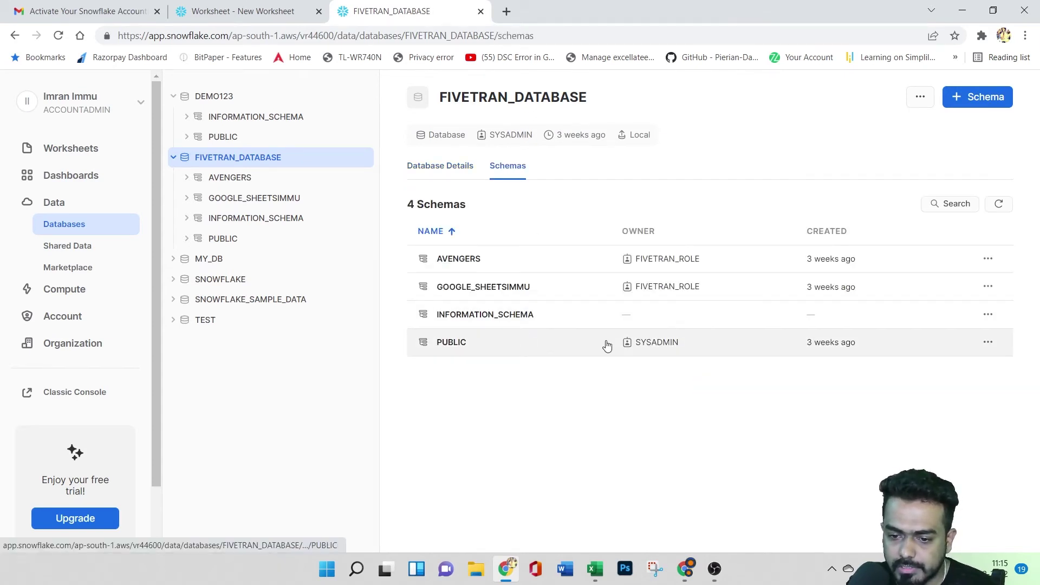
pyautogui.click(438, 171)
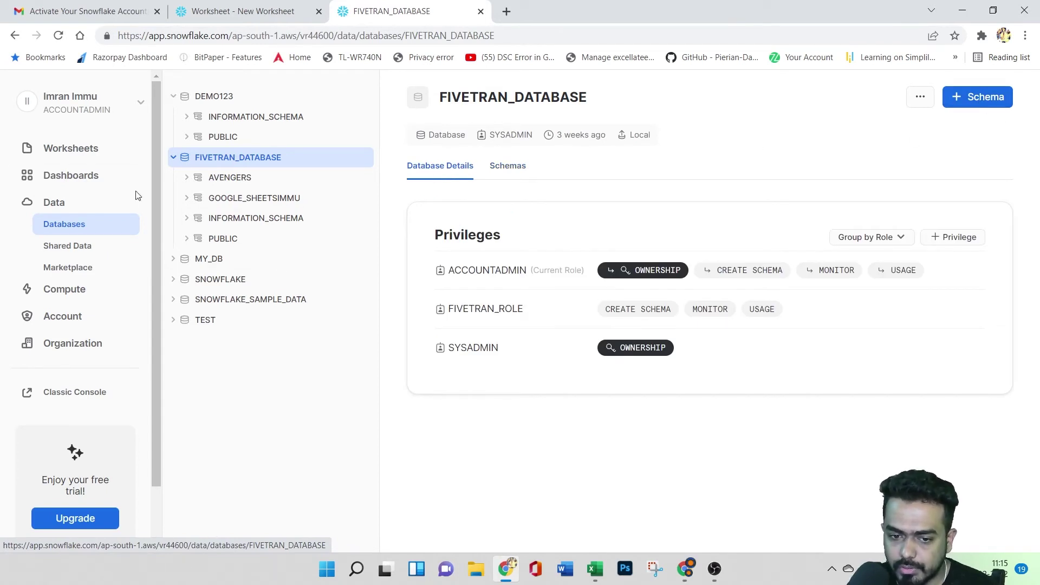
pyautogui.click(245, 183)
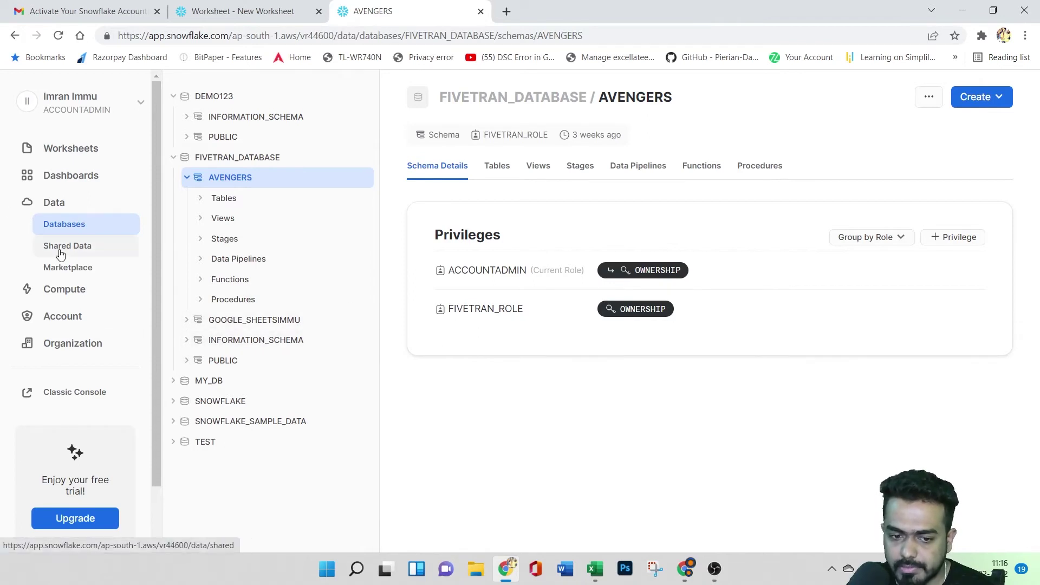
pyautogui.click(80, 251)
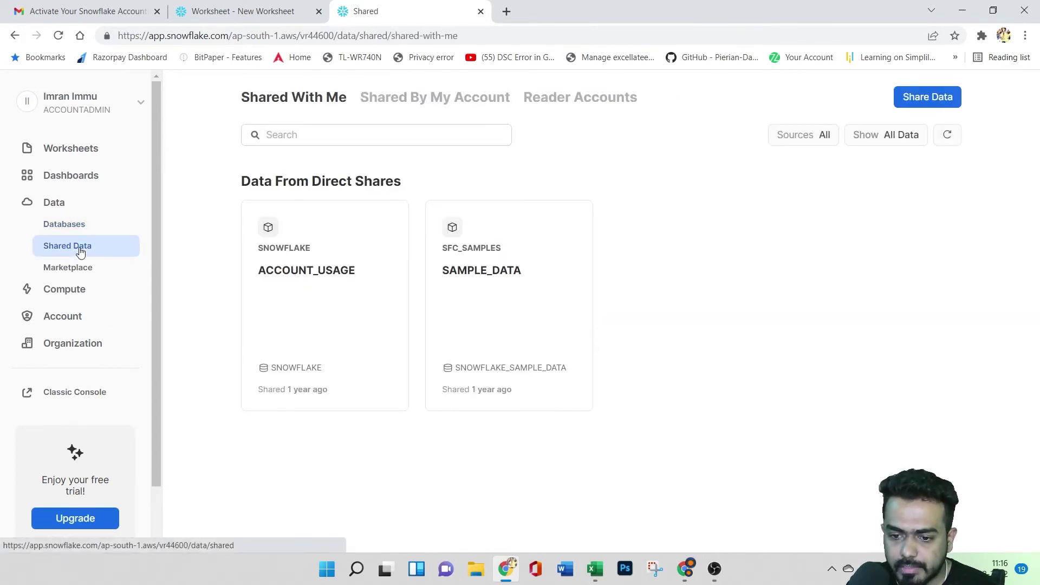
# - Open the Share Data form, look at the database list, and cancel without sharing
pyautogui.click(933, 104)
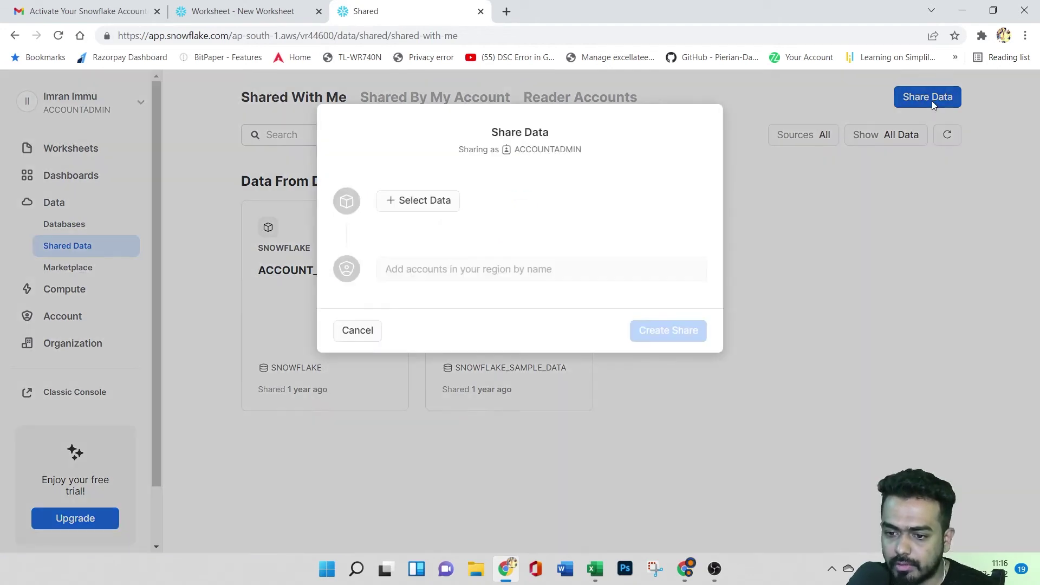
pyautogui.click(407, 201)
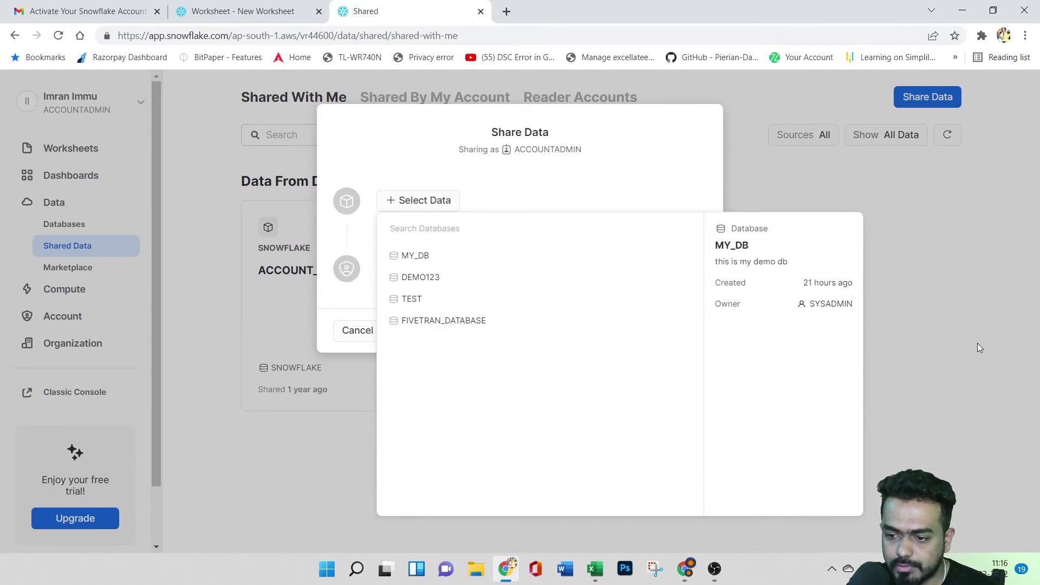
pyautogui.click(745, 350)
pyautogui.click(358, 331)
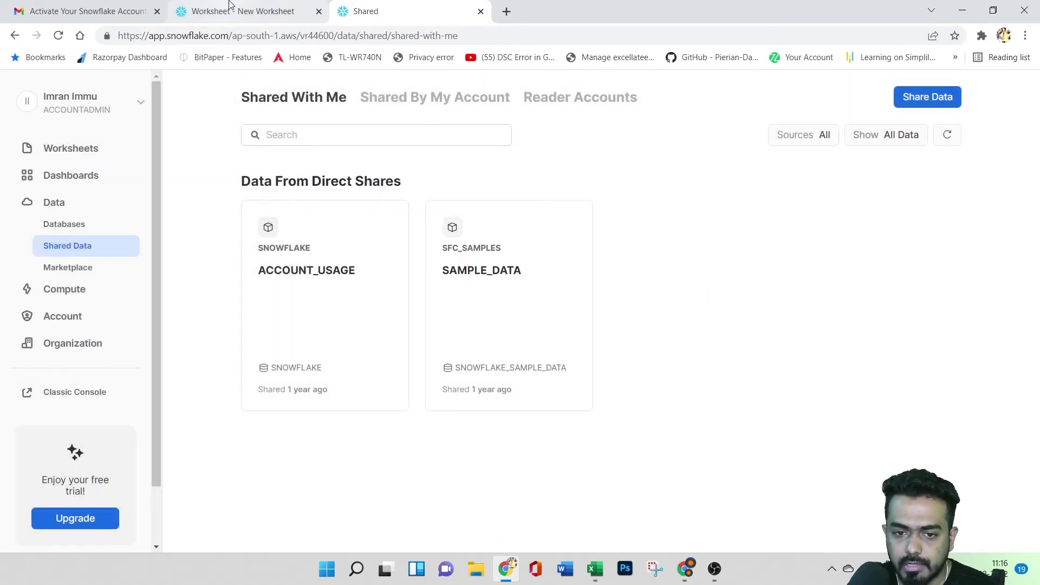
pyautogui.click(233, 10)
pyautogui.click(406, 8)
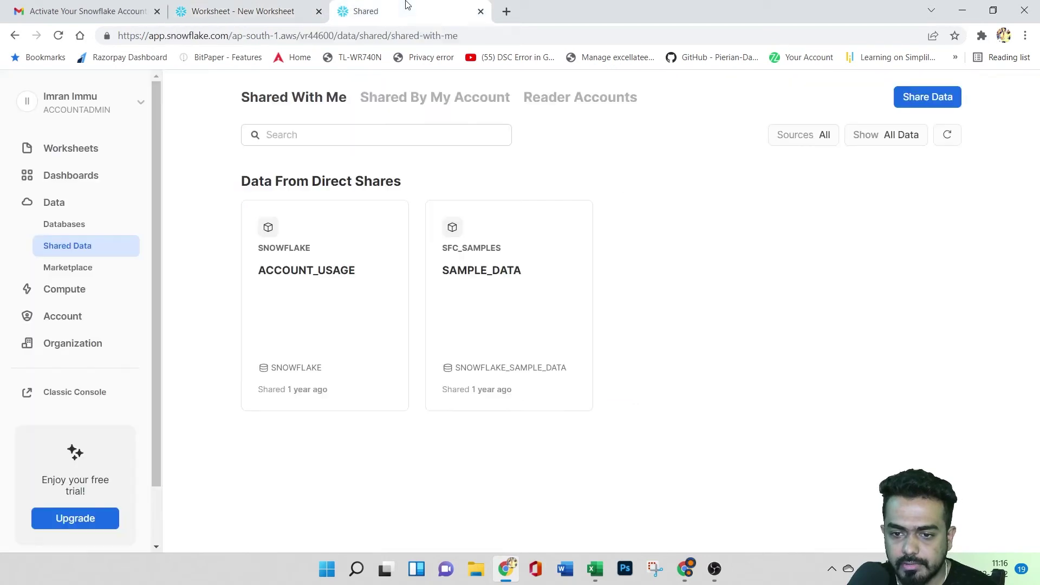
# - Visit the Marketplace and query History, then open the Warehouses list
pyautogui.click(91, 270)
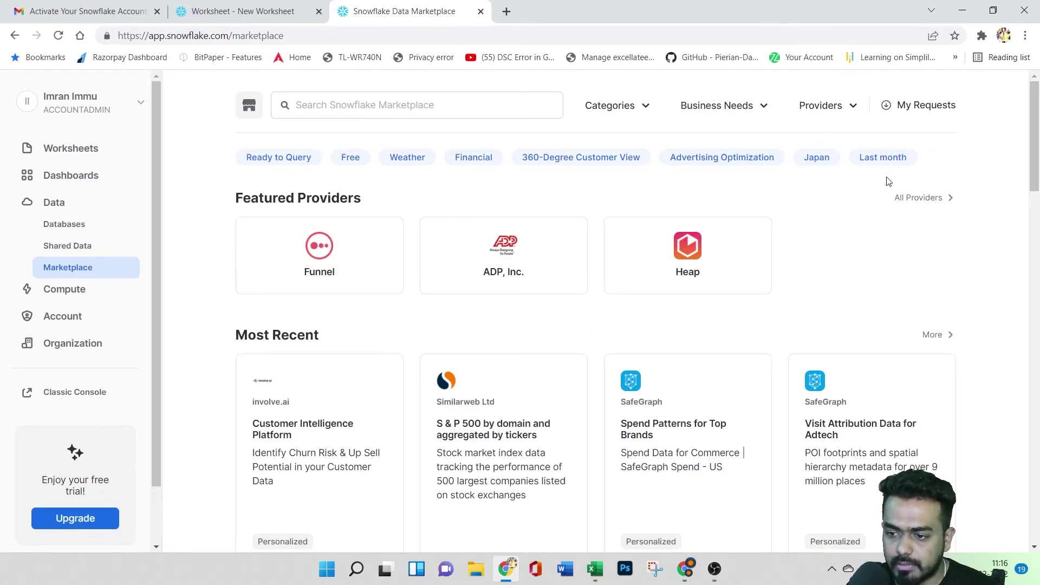
pyautogui.click(63, 292)
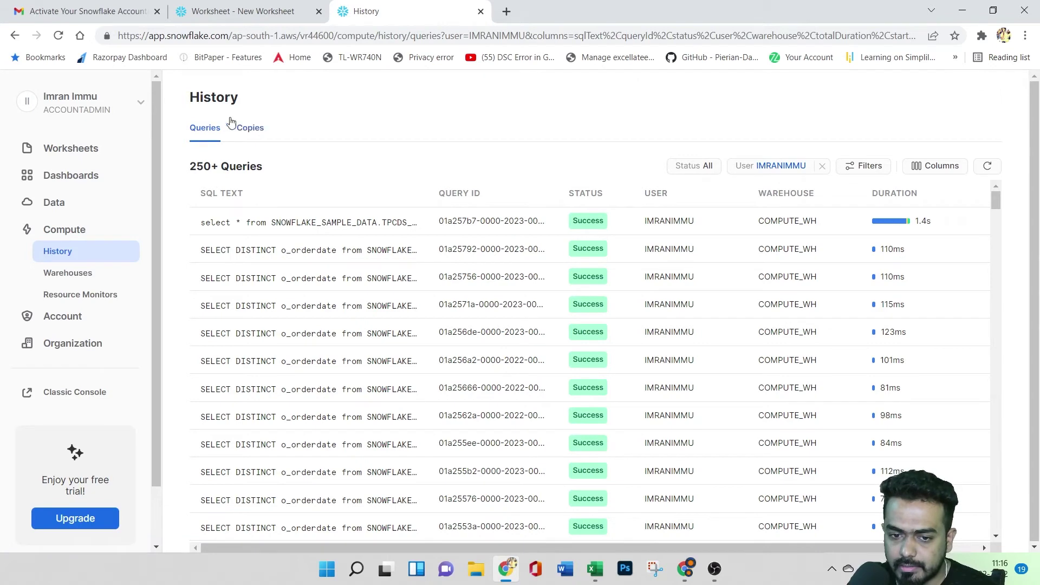
pyautogui.click(81, 279)
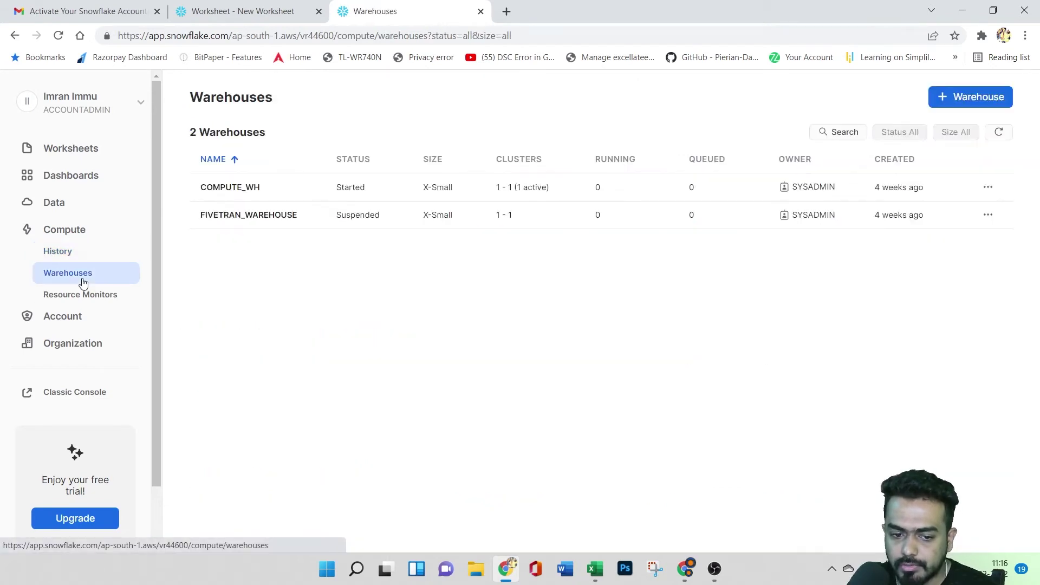
# - Open the new warehouse form and reveal its advanced options
pyautogui.click(967, 102)
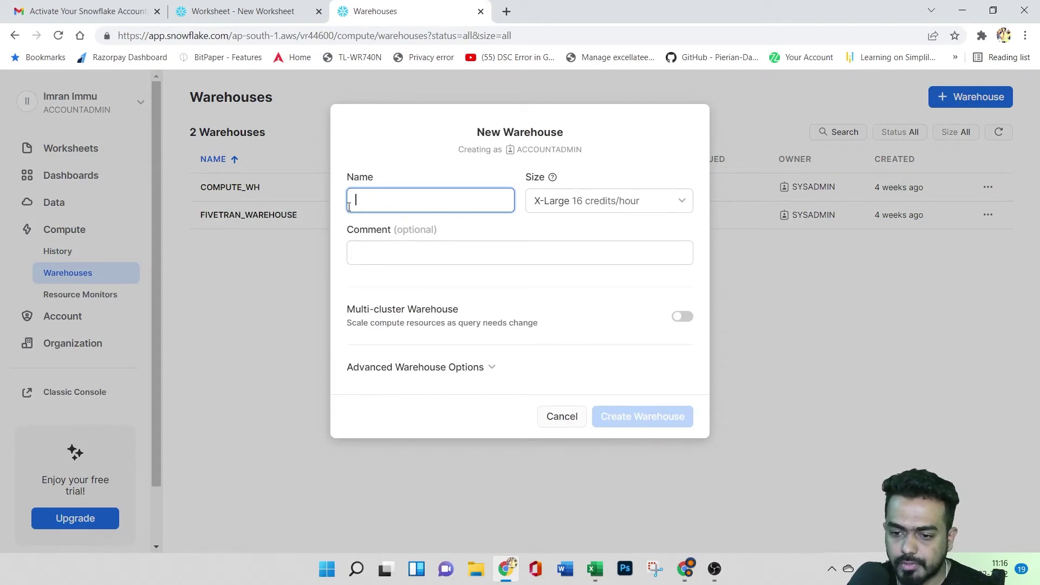
pyautogui.click(459, 372)
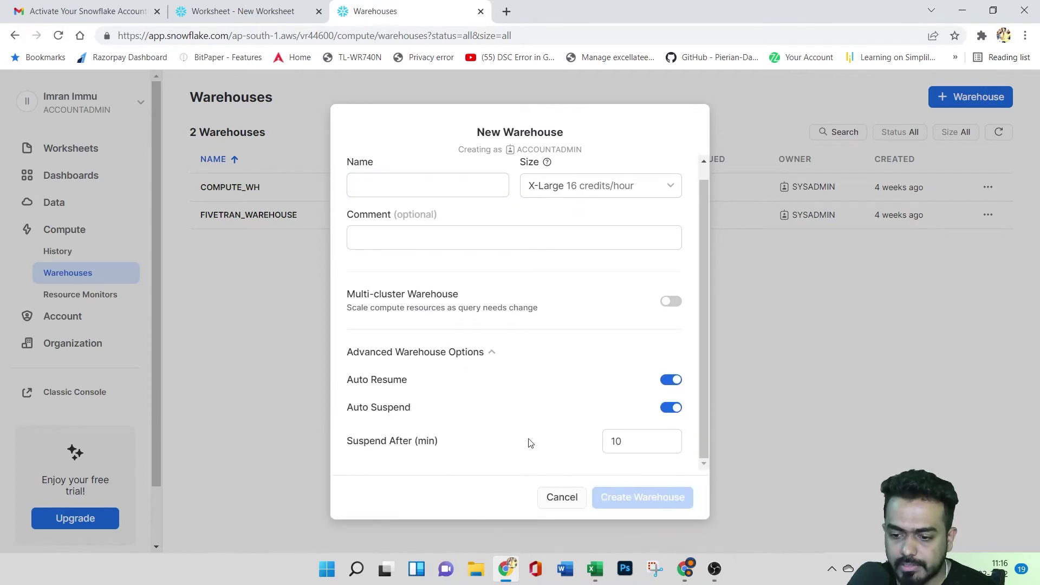
pyautogui.scroll(1, 438, 403)
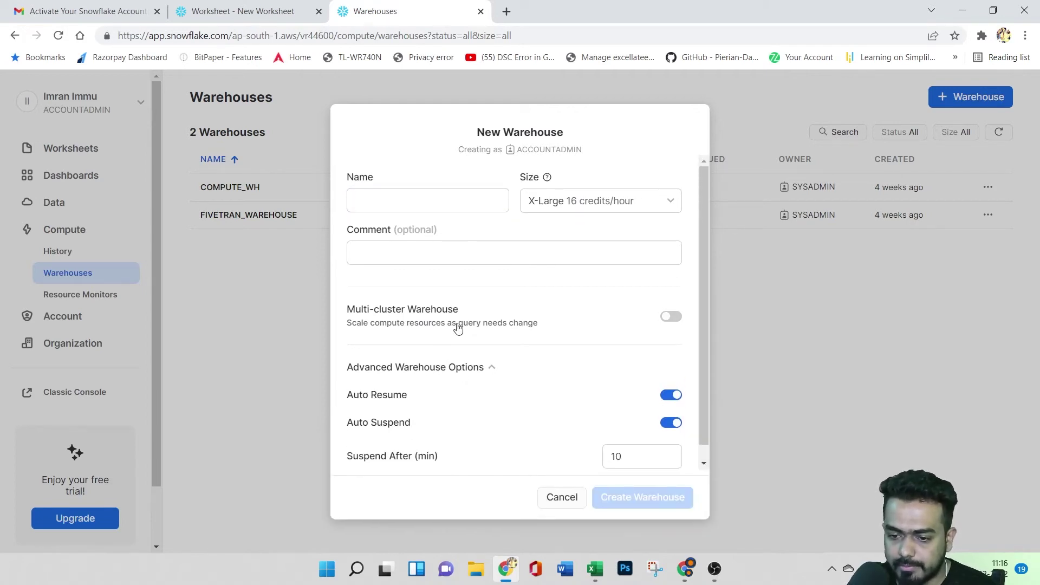
pyautogui.scroll(-1, 394, 369)
# - Start and cancel a warehouse in the classic console, then close the new interface's form unsaved
pyautogui.click(239, 10)
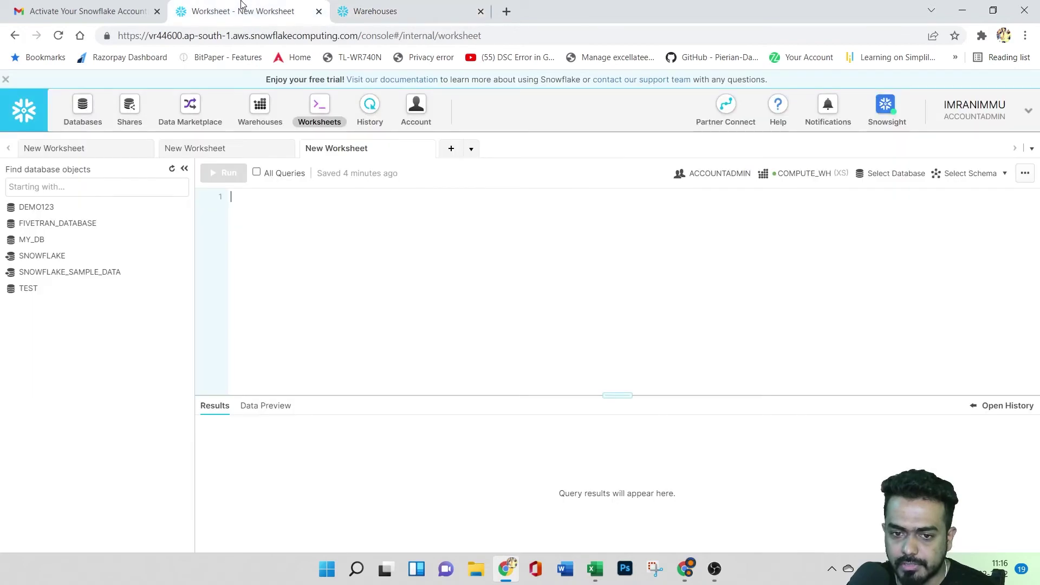
pyautogui.click(266, 106)
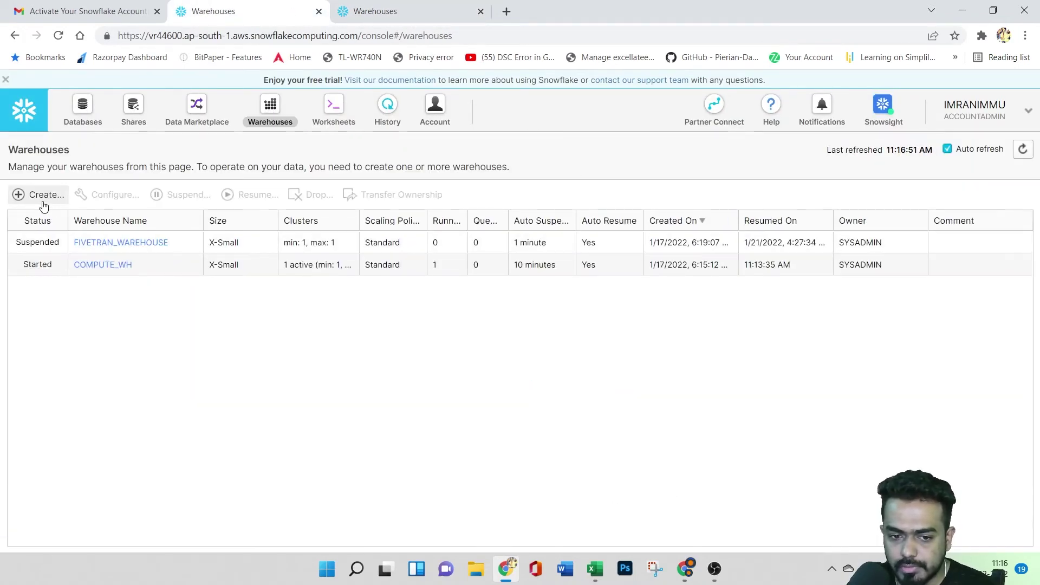
pyautogui.click(39, 195)
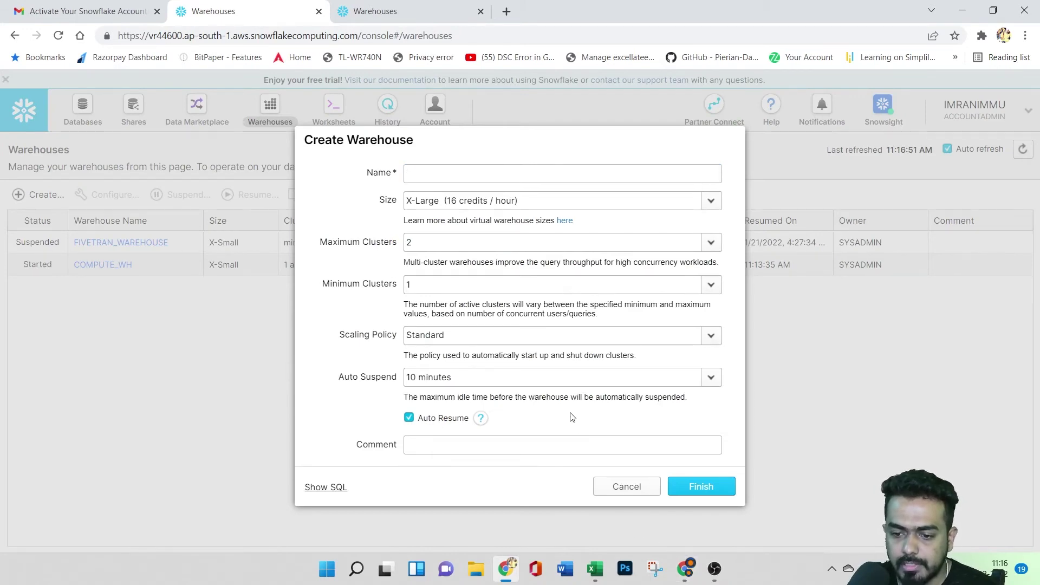
pyautogui.click(626, 486)
pyautogui.click(417, 11)
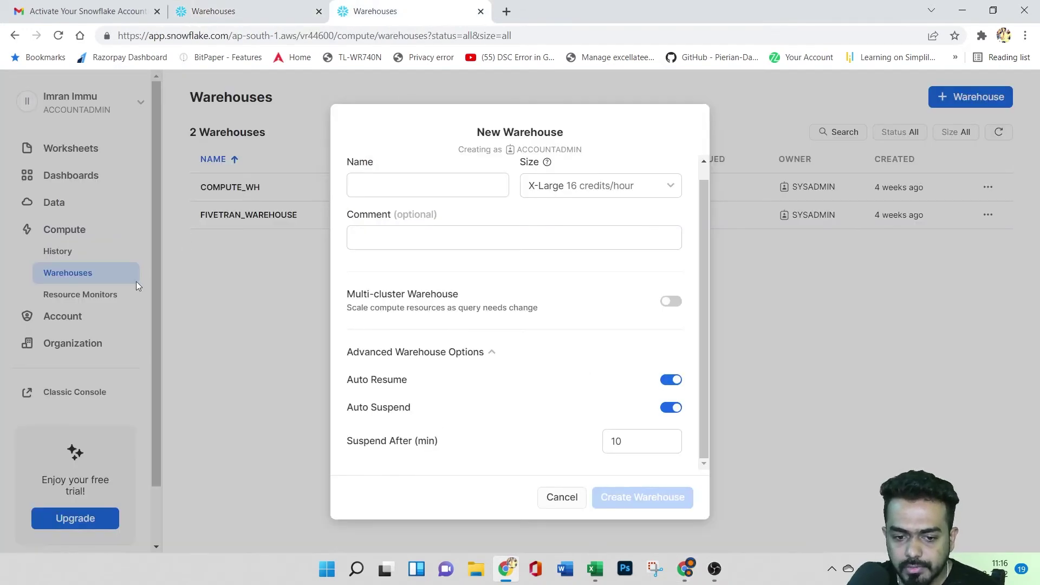
pyautogui.click(561, 497)
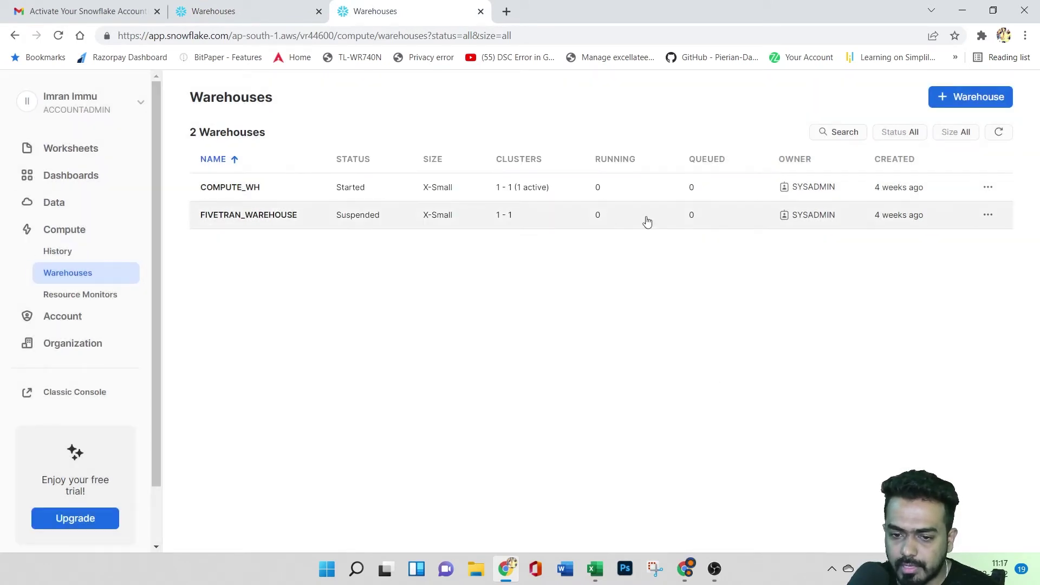
pyautogui.click(837, 132)
# - On Resource Monitors, open a new monitor form, view its type choices, and cancel it
pyautogui.click(103, 296)
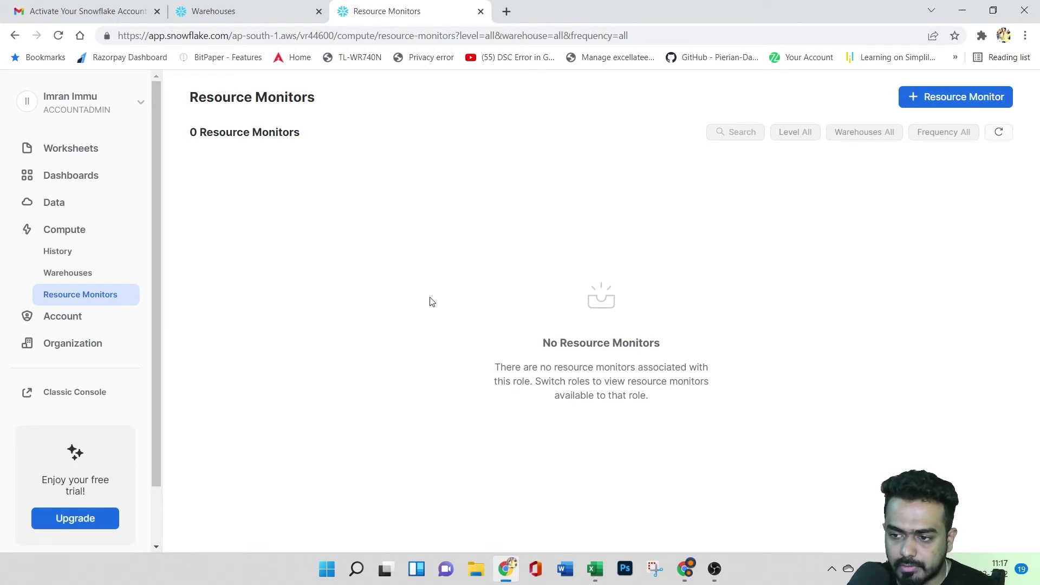
pyautogui.click(952, 103)
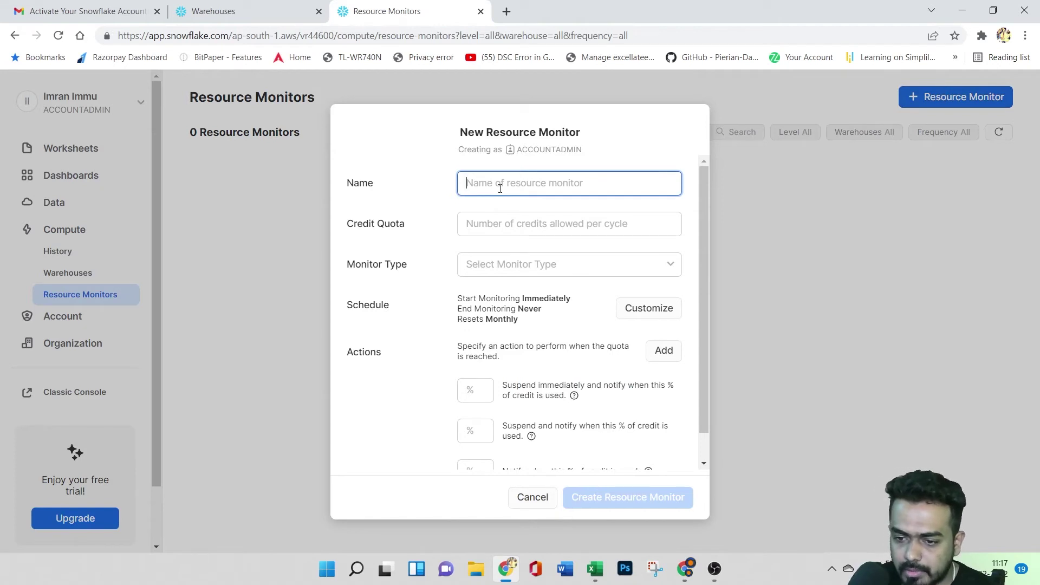
pyautogui.click(520, 265)
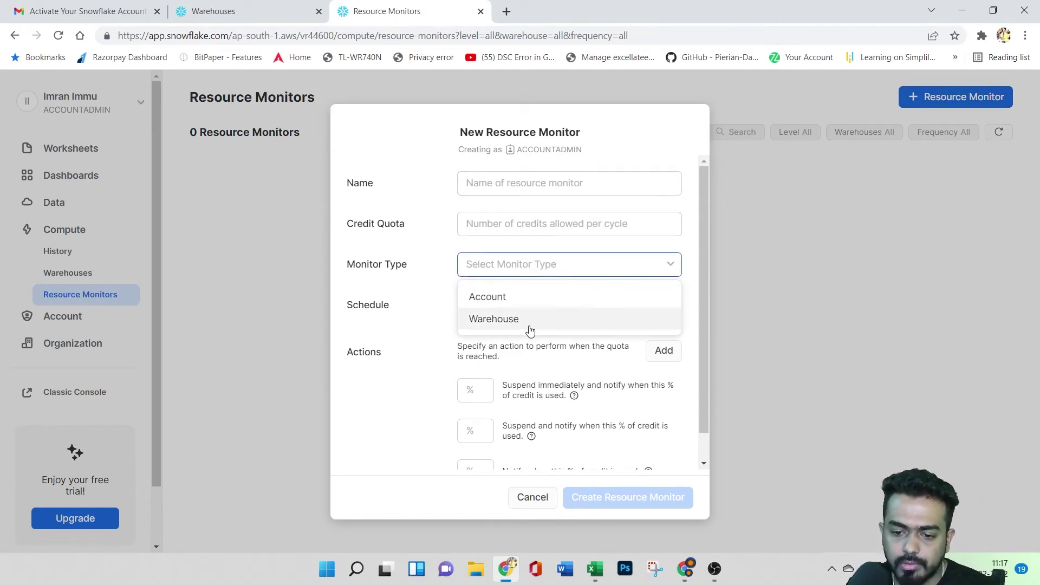
pyautogui.click(370, 409)
pyautogui.scroll(-1, 558, 396)
pyautogui.scroll(1, 541, 390)
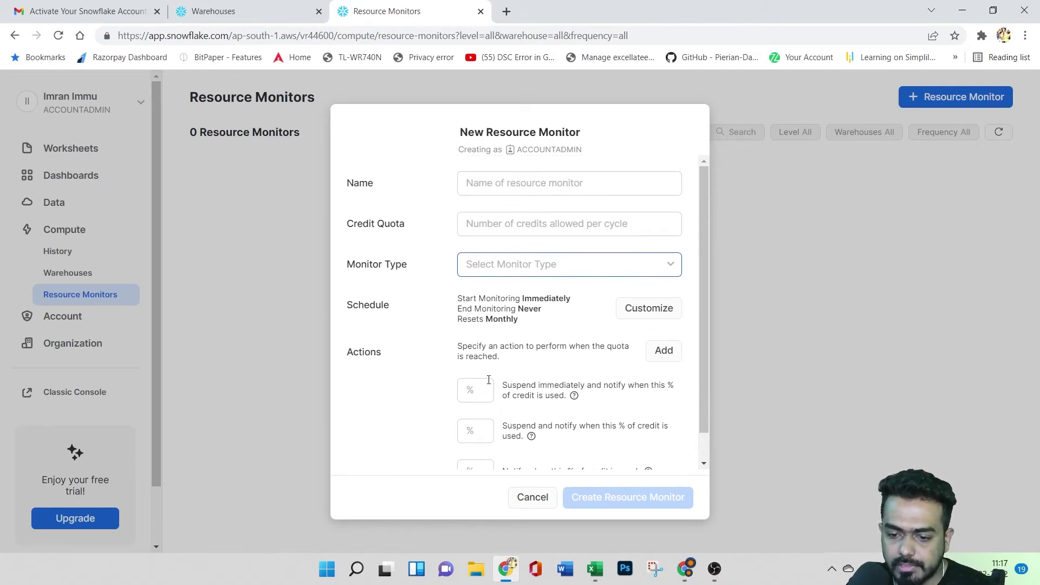
pyautogui.click(531, 498)
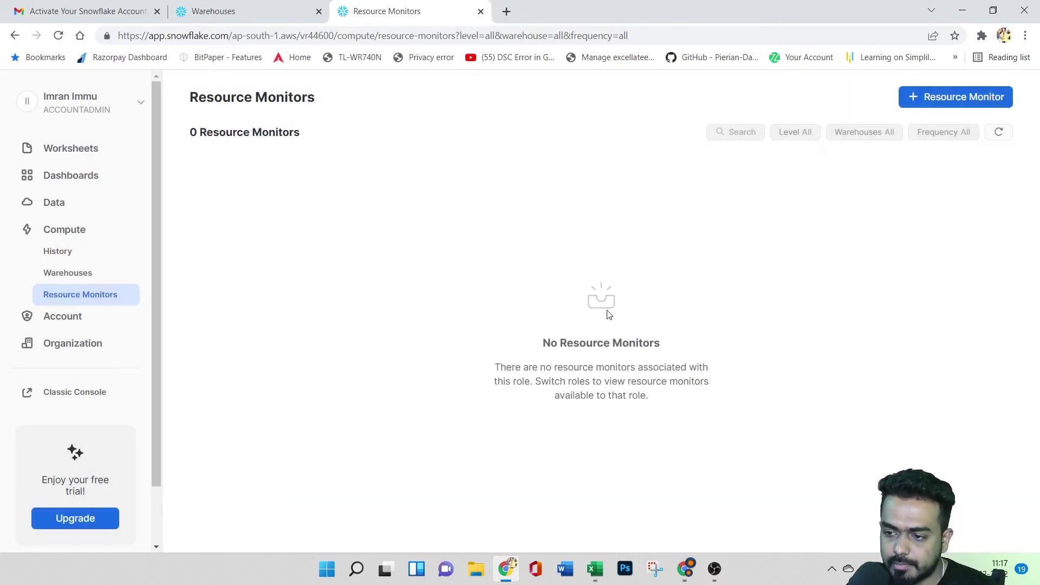
# - Tour the account Usage, Roles, Users, Security, Billing and Organization pages
pyautogui.click(77, 327)
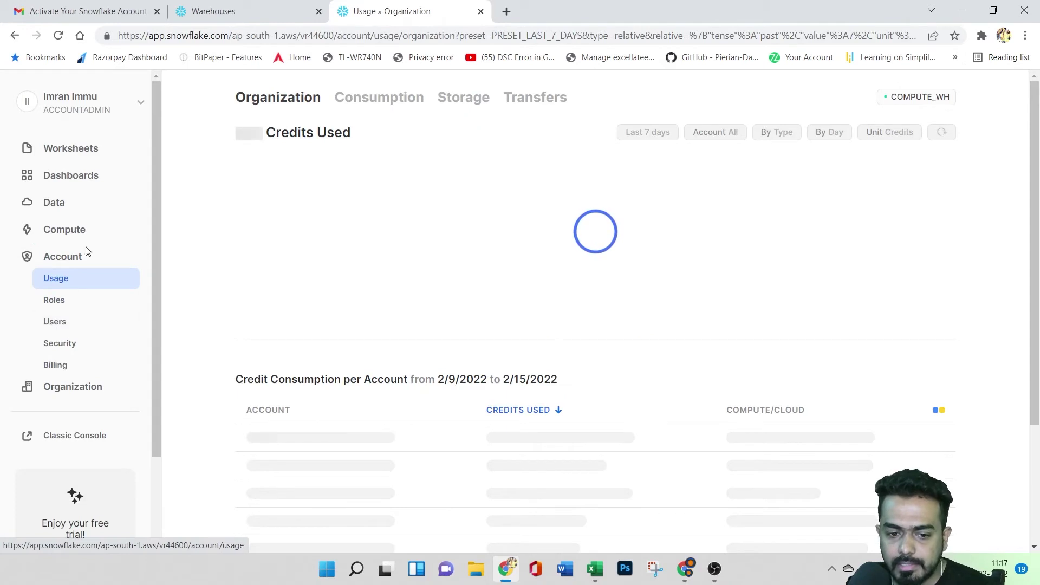
pyautogui.click(84, 302)
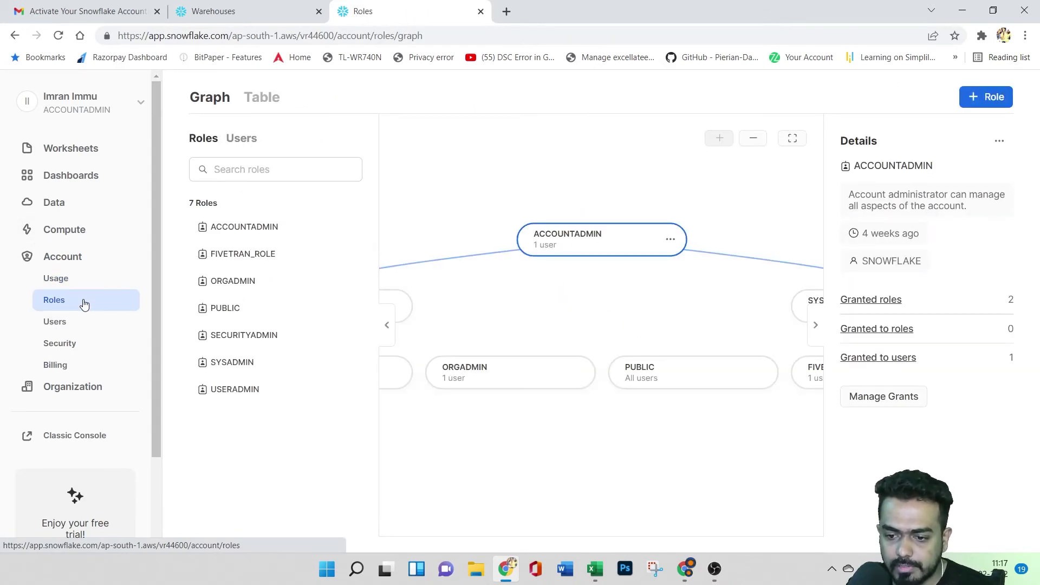
pyautogui.click(81, 324)
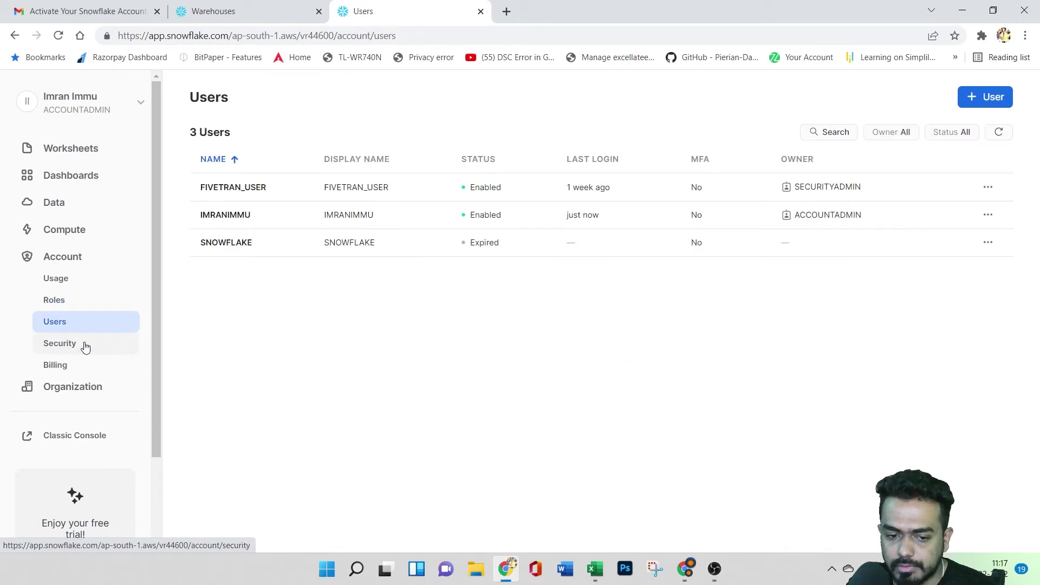
pyautogui.click(85, 352)
pyautogui.click(84, 366)
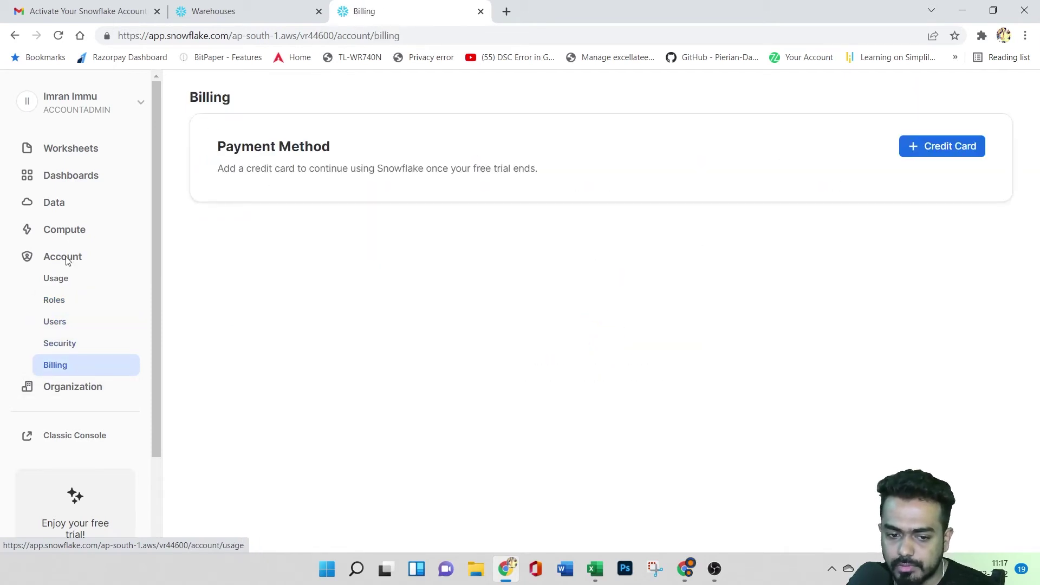
pyautogui.click(73, 388)
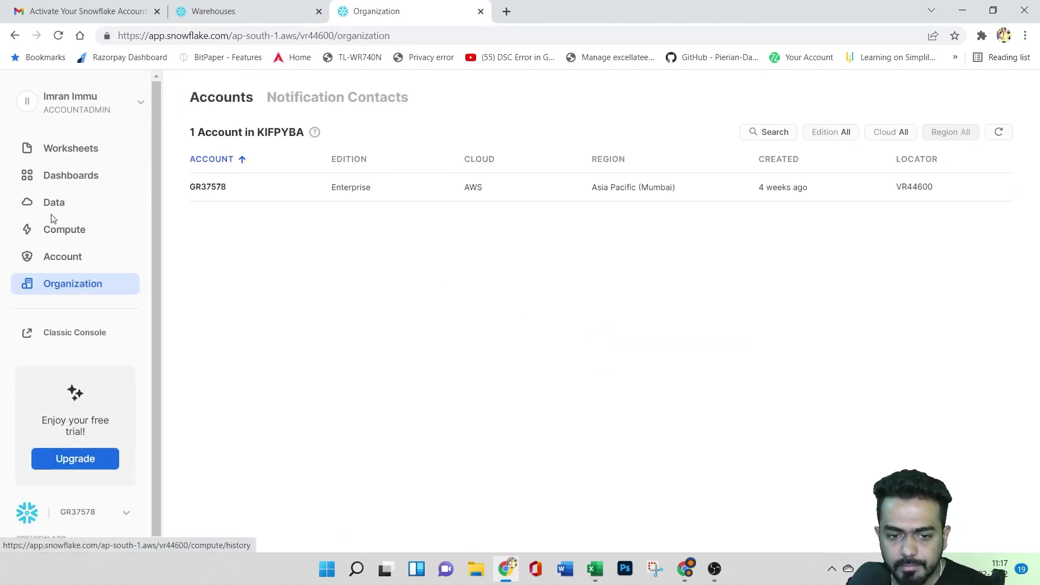
pyautogui.click(71, 158)
pyautogui.click(335, 222)
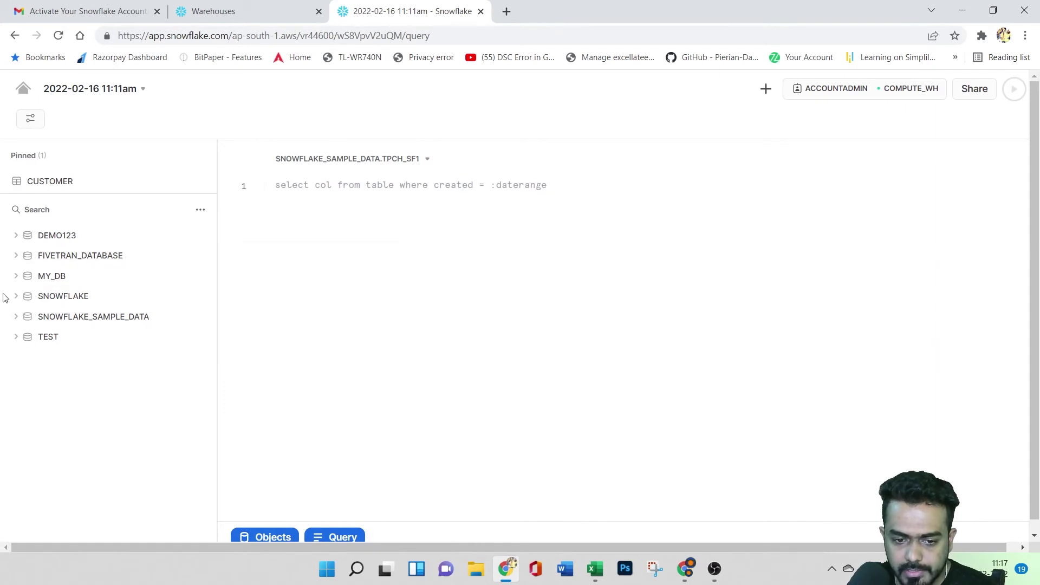
pyautogui.moveTo(19, 298)
pyautogui.click(402, 192)
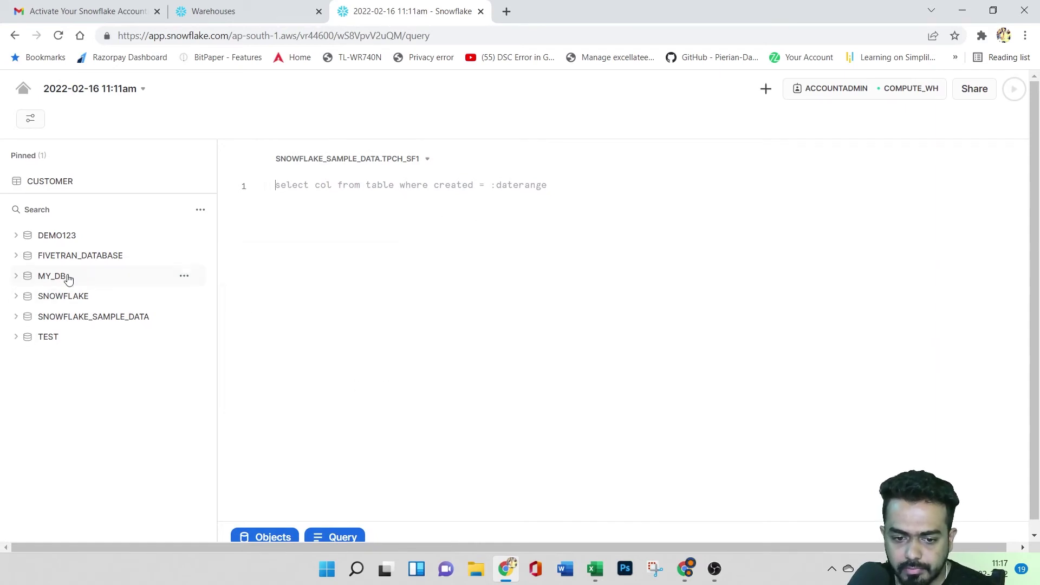
# - Insert CALL_CENTER's full name from TPCDS_SF100TCL, prefix 'select * from', and run the query
pyautogui.click(16, 318)
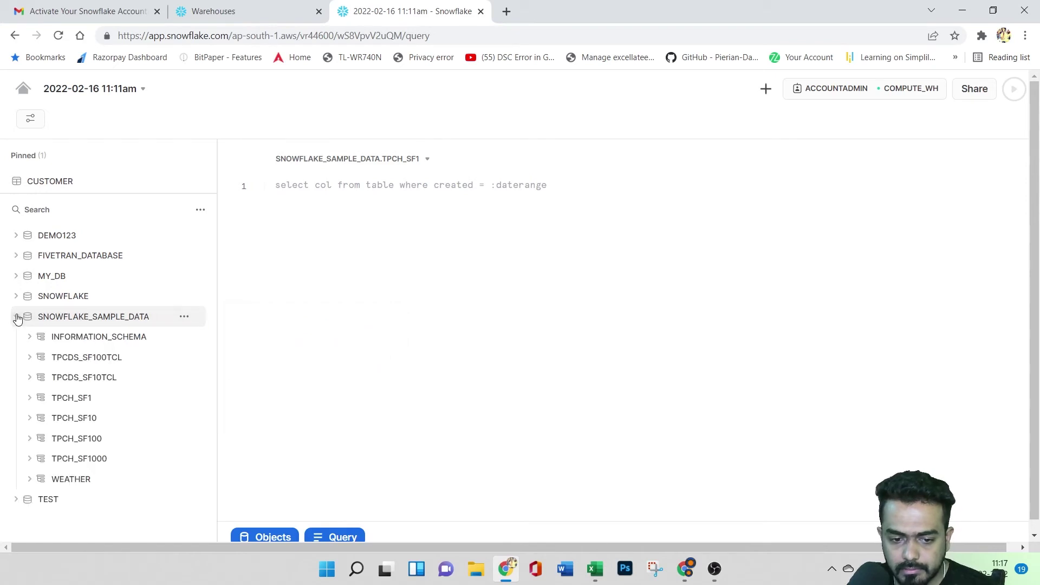
pyautogui.click(29, 358)
pyautogui.click(42, 378)
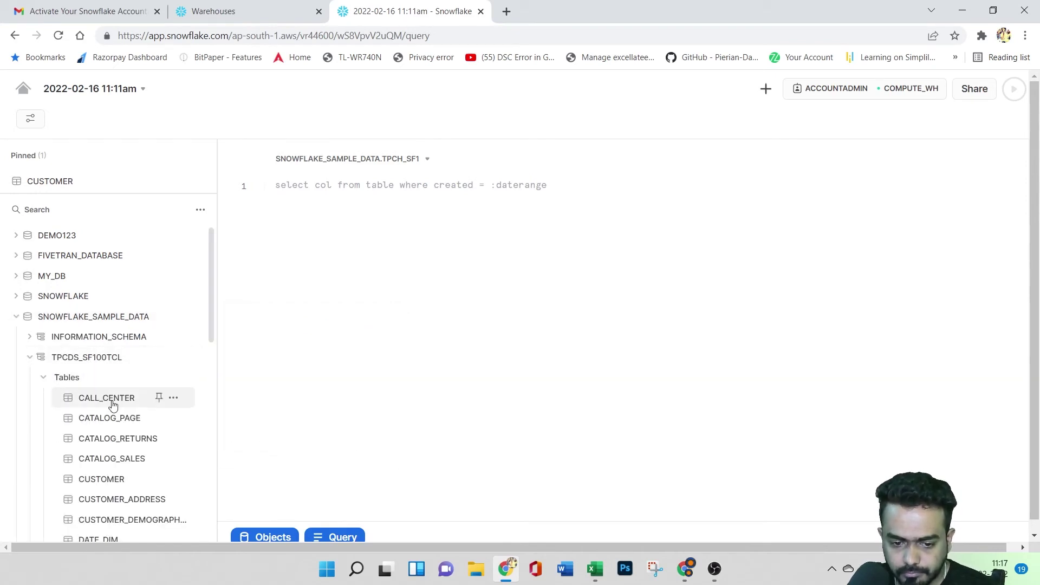
pyautogui.click(174, 398)
pyautogui.click(173, 399)
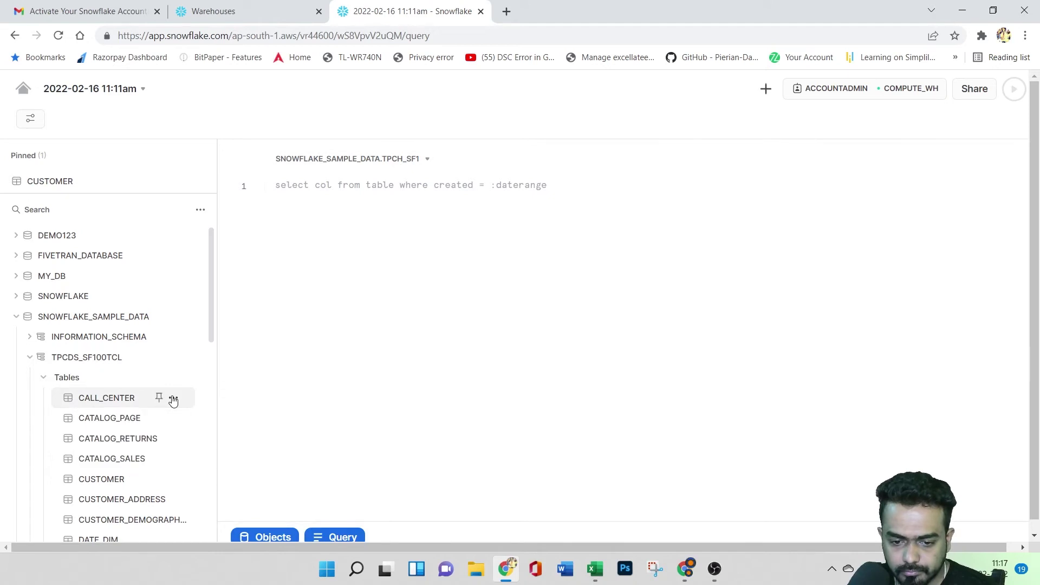
pyautogui.click(173, 400)
pyautogui.click(157, 426)
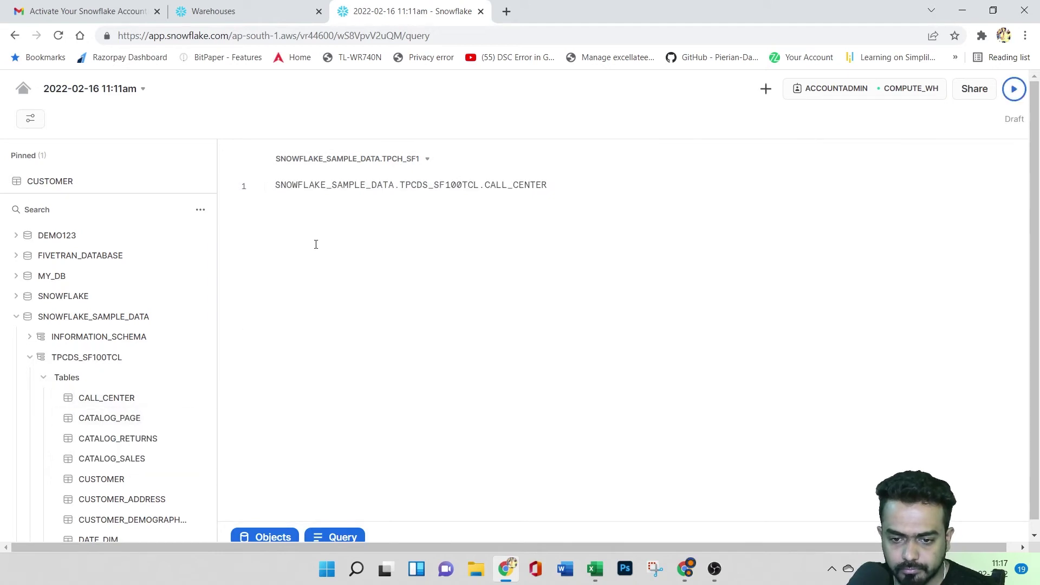
pyautogui.write('select ')
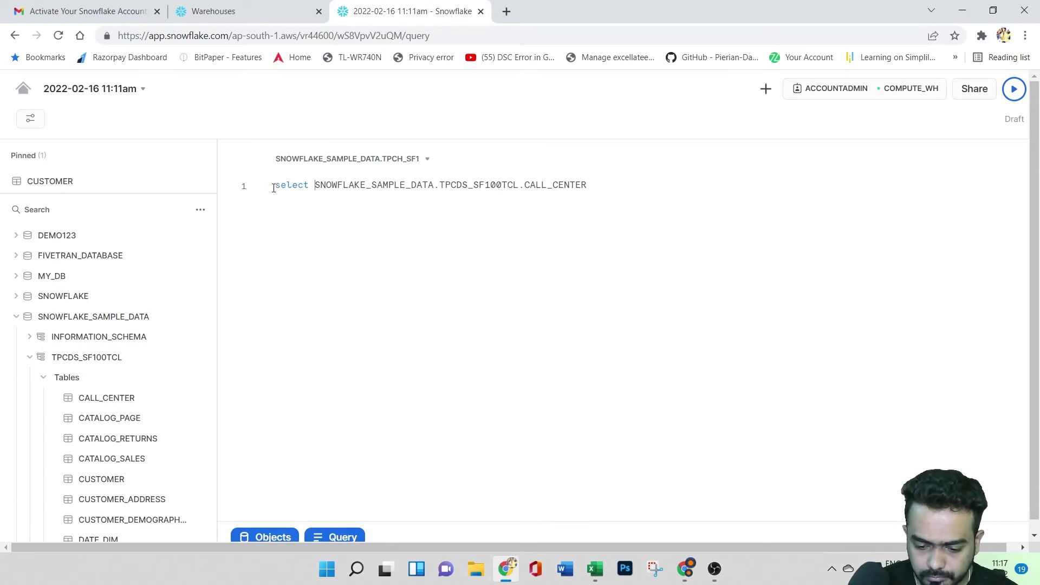
pyautogui.write('* from')
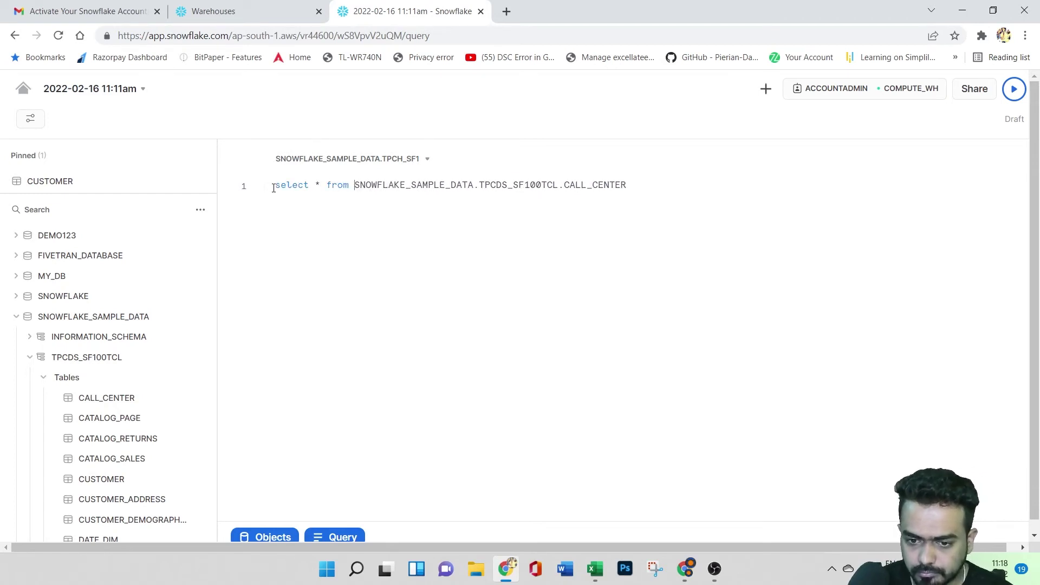
pyautogui.click(1014, 89)
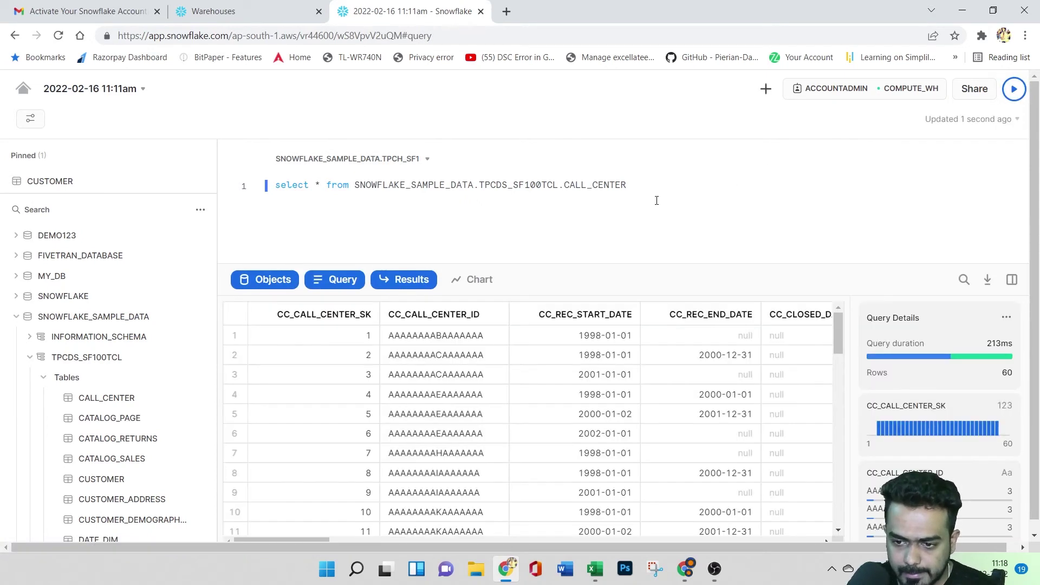
# - Add a blank line after the query, then hide and restore the object browser, editor and results panes
pyautogui.press('Return')
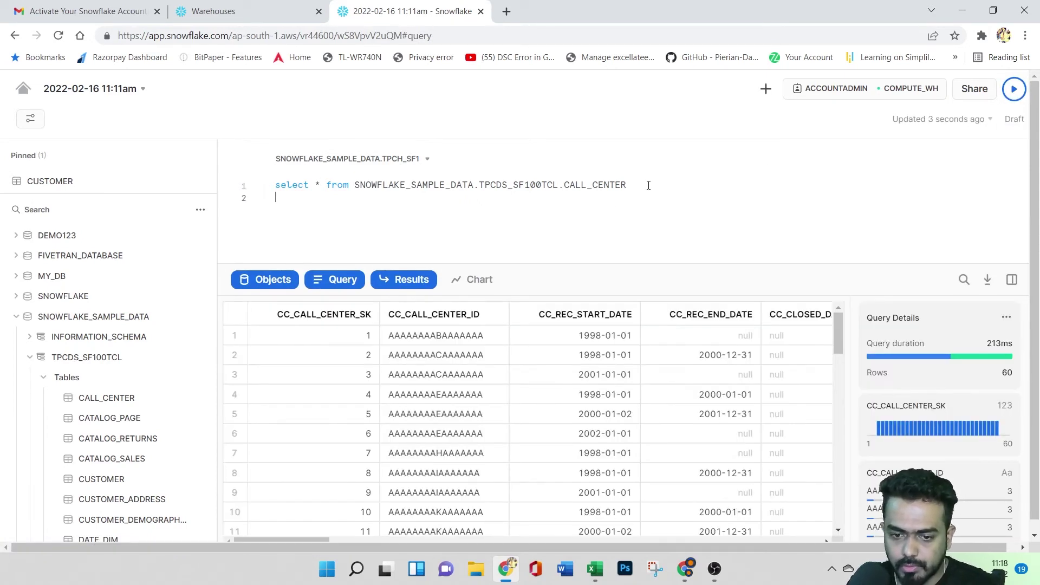
pyautogui.click(264, 280)
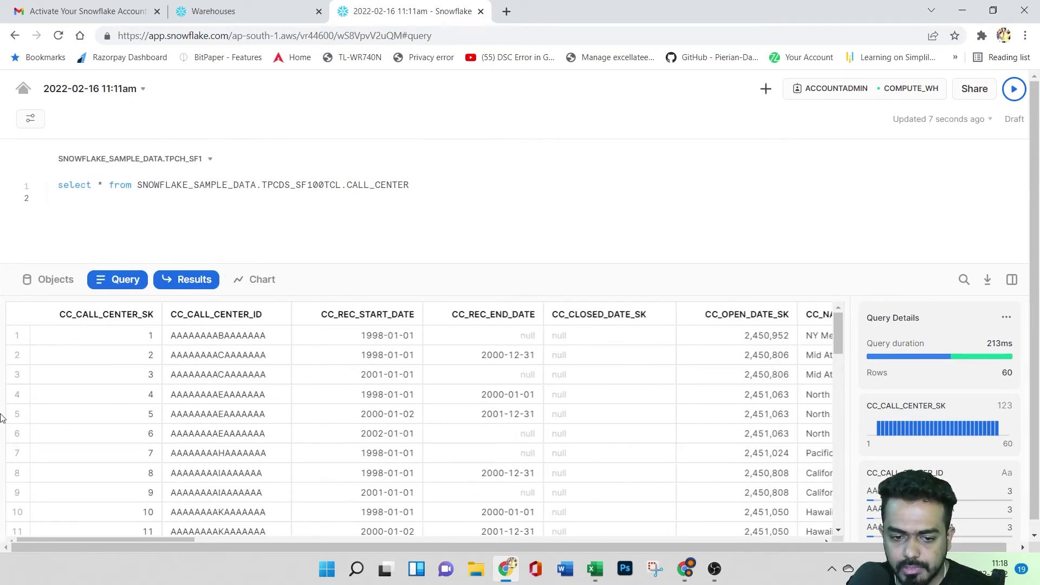
pyautogui.click(51, 280)
pyautogui.click(323, 282)
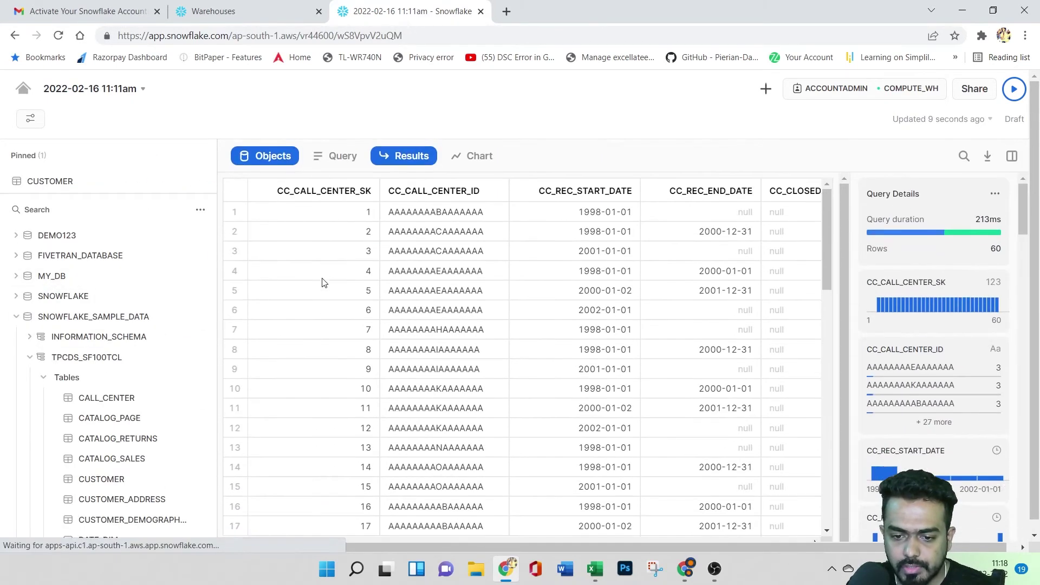
pyautogui.click(341, 158)
pyautogui.click(408, 281)
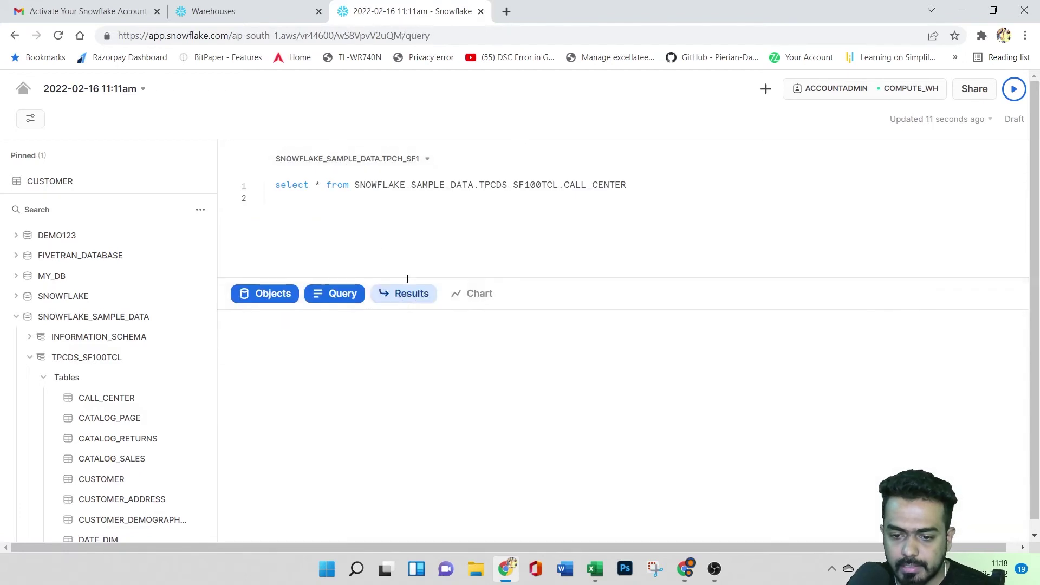
pyautogui.click(399, 537)
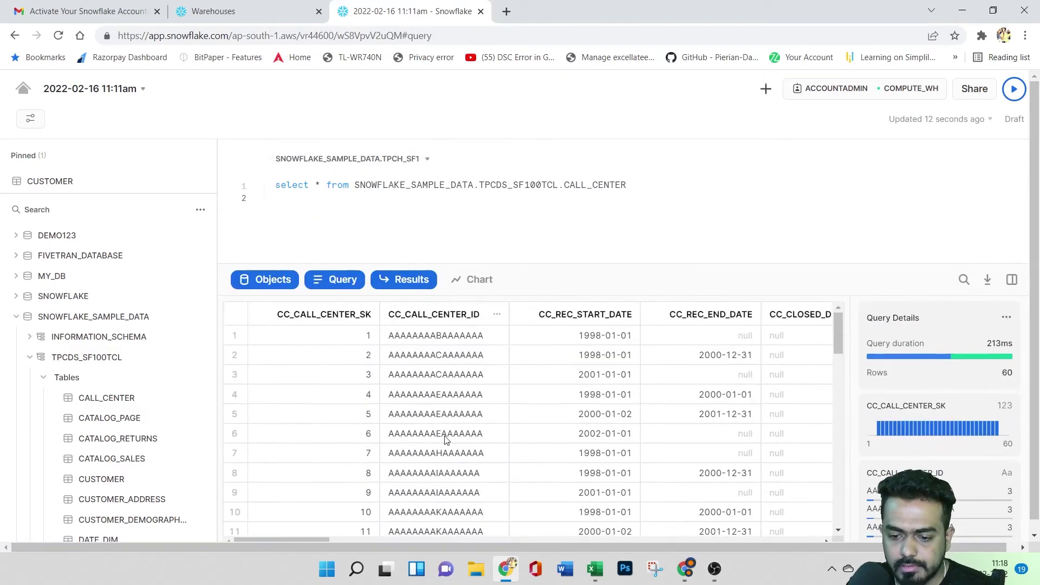
# - Preview the CALL_CENTER results as a chart, return to the table, and open the Query Details options
pyautogui.click(479, 282)
pyautogui.click(479, 280)
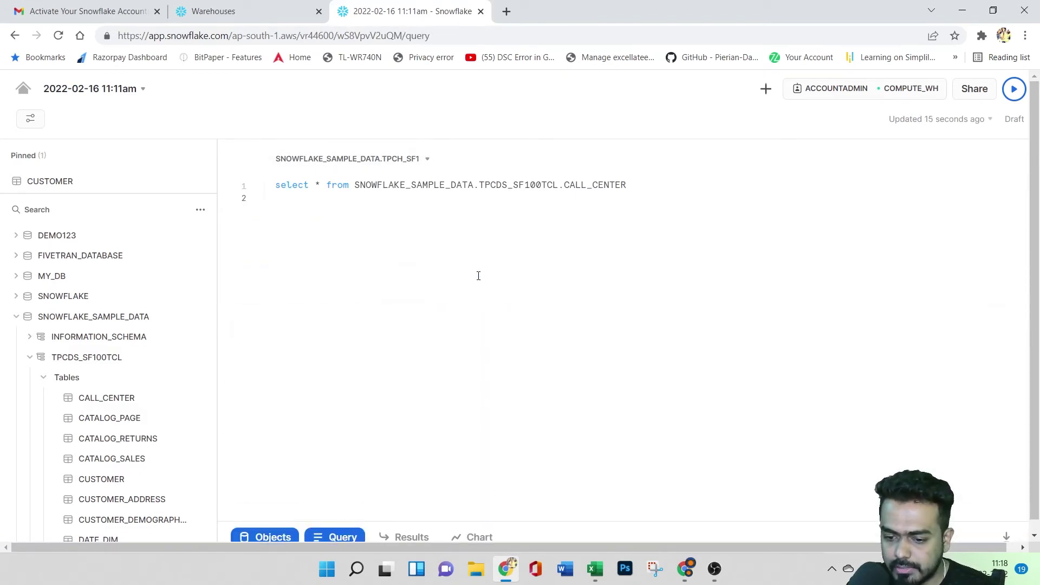
pyautogui.click(479, 537)
pyautogui.click(399, 281)
pyautogui.scroll(-2, 642, 418)
pyautogui.scroll(2, 622, 417)
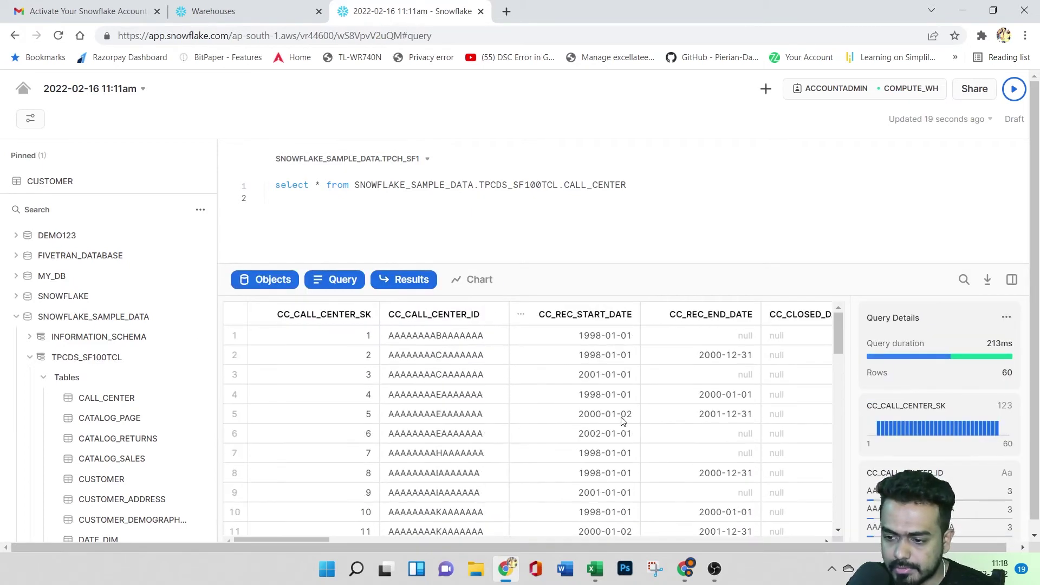
pyautogui.moveTo(933, 364)
pyautogui.click(1006, 317)
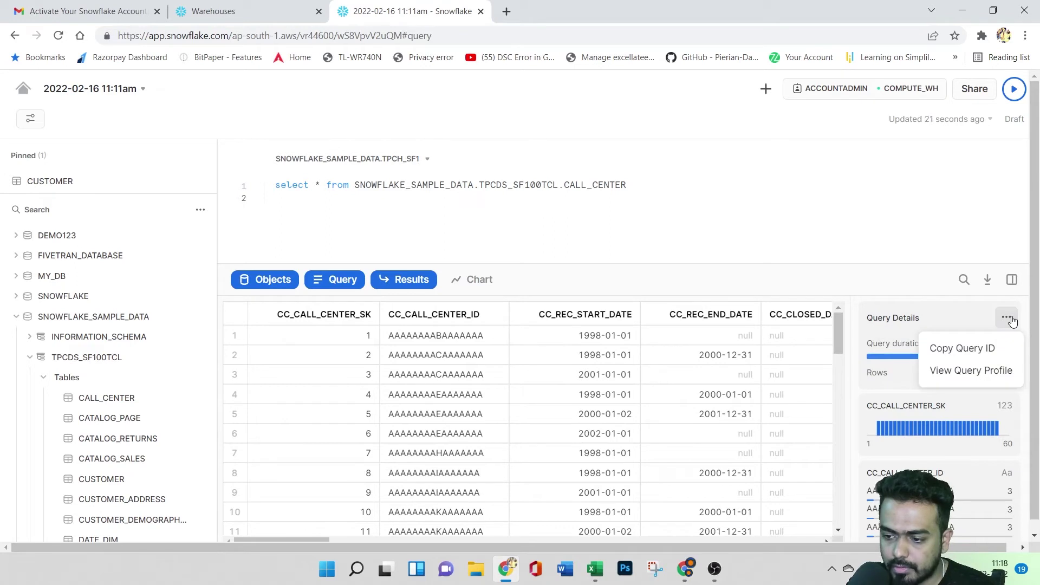
# - Inspect the query profile's TableScan feeding 60 rows to Result, then close that tab
pyautogui.click(962, 374)
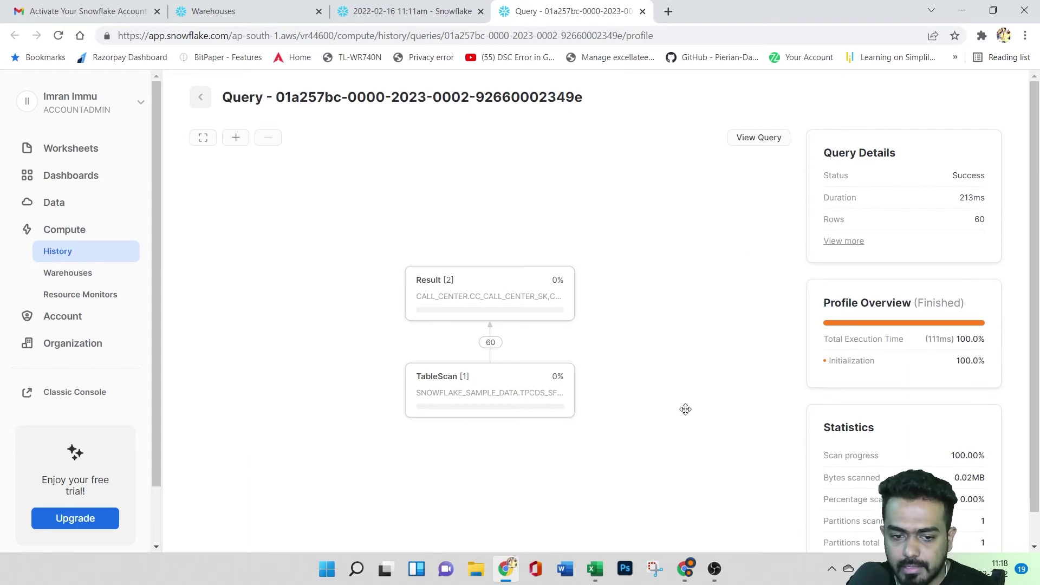
pyautogui.moveTo(839, 157); pyautogui.dragTo(994, 221)
pyautogui.click(846, 239)
pyautogui.scroll(-1, 896, 454)
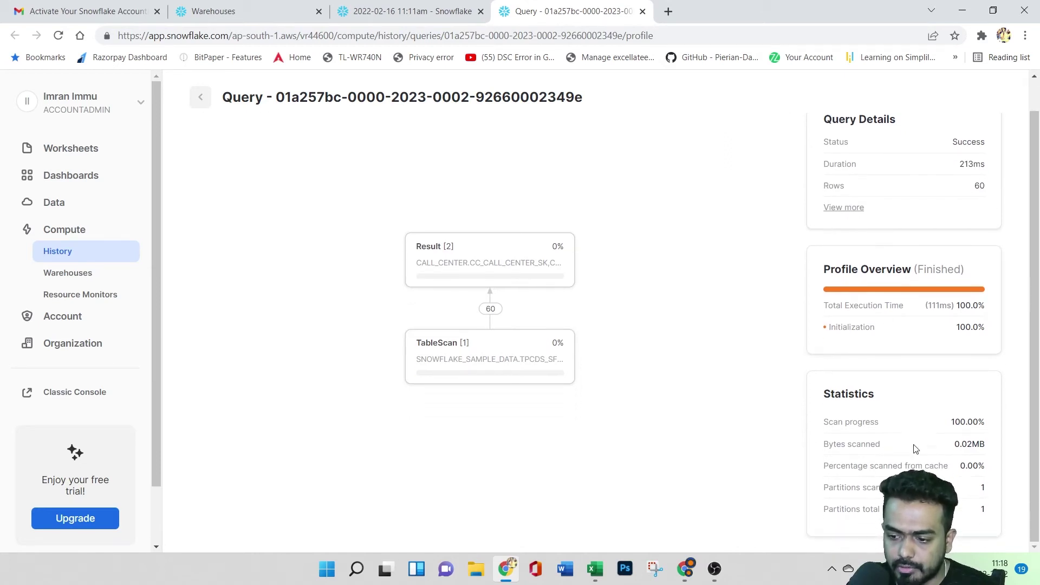
pyautogui.scroll(1, 823, 427)
pyautogui.scroll(1, 668, 417)
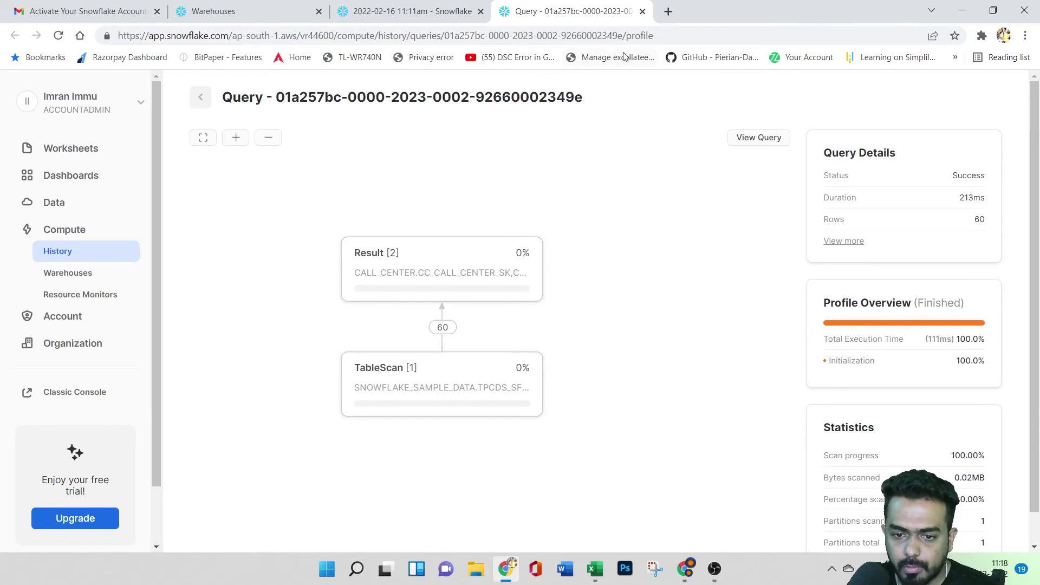
pyautogui.click(643, 11)
pyautogui.scroll(-15, 939, 428)
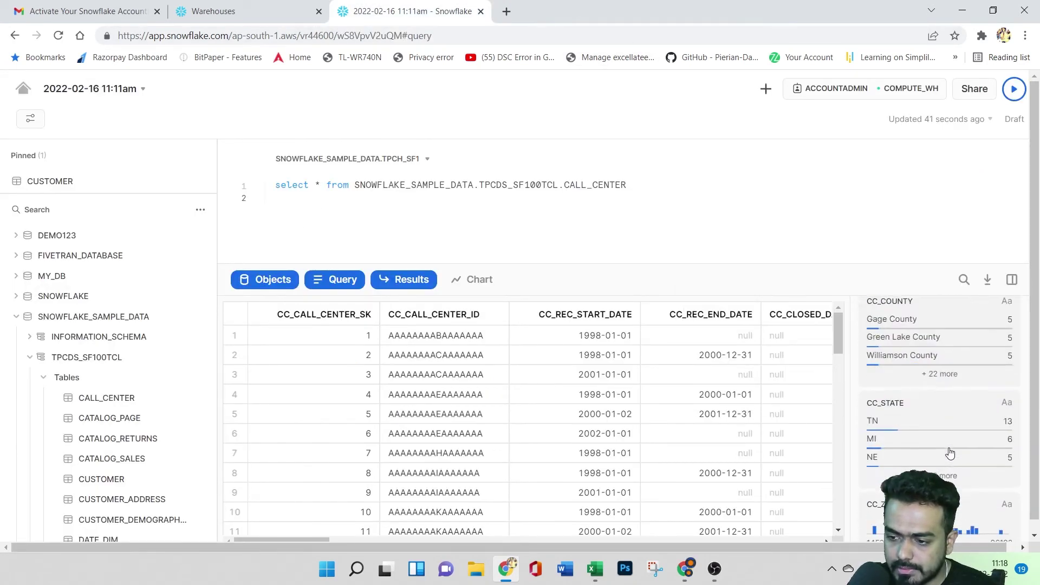
pyautogui.scroll(-3, 949, 453)
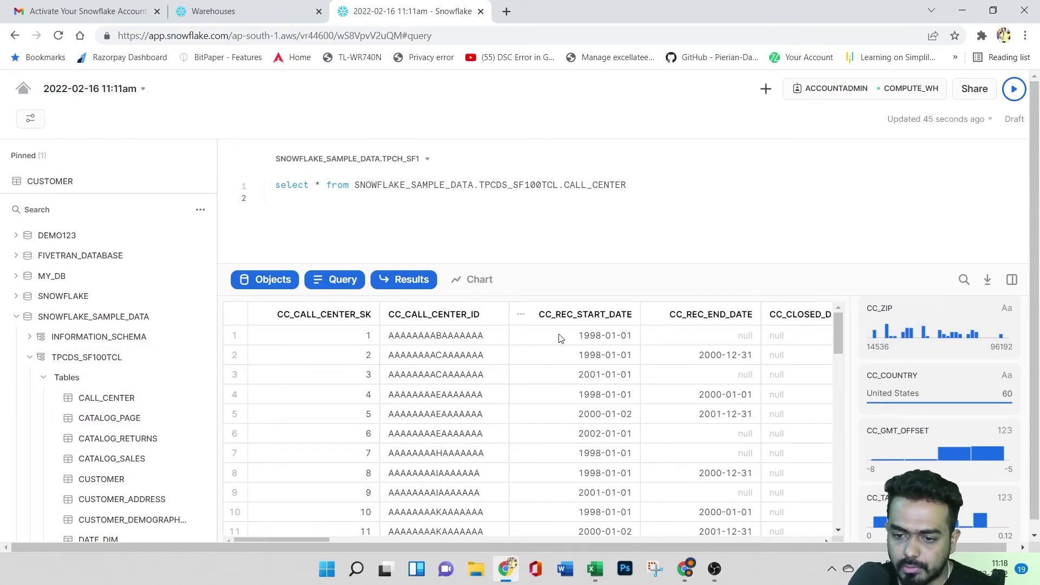
pyautogui.click(213, 11)
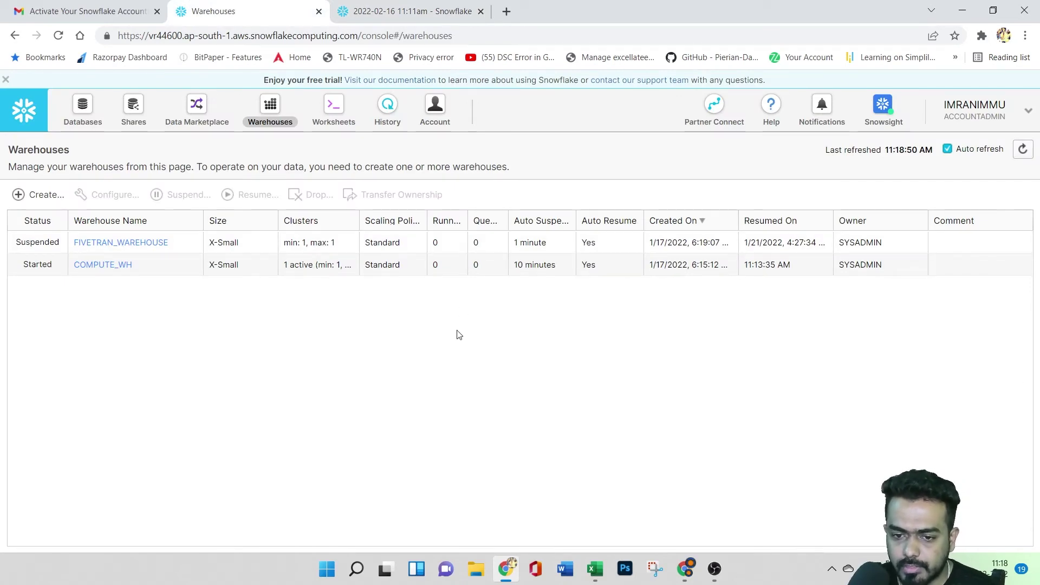
pyautogui.click(415, 11)
pyautogui.scroll(-5, 507, 418)
pyautogui.scroll(5, 508, 417)
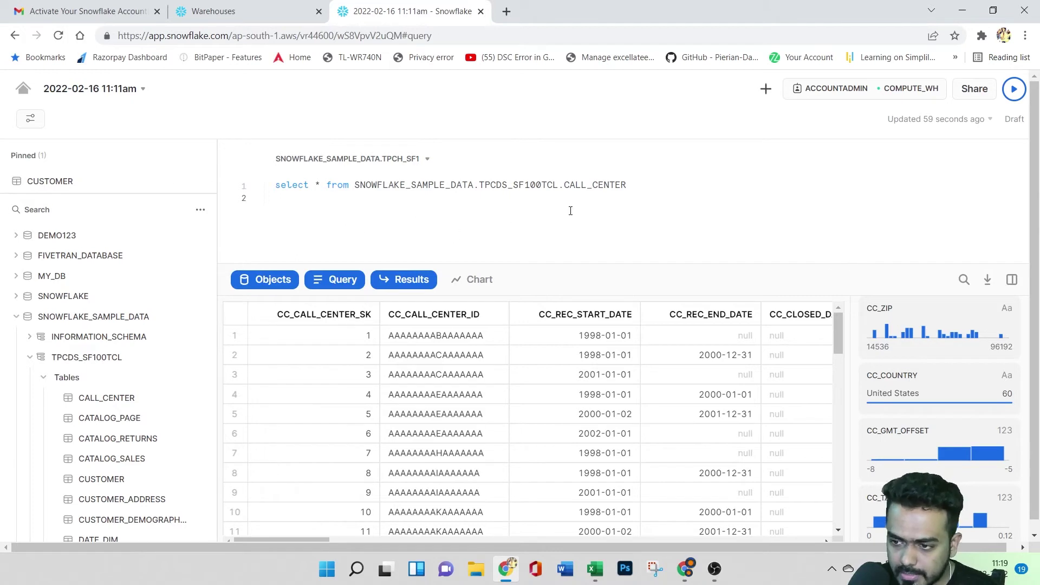
# - Check the roles list and the classic console worksheet's role and warehouse context
pyautogui.click(834, 95)
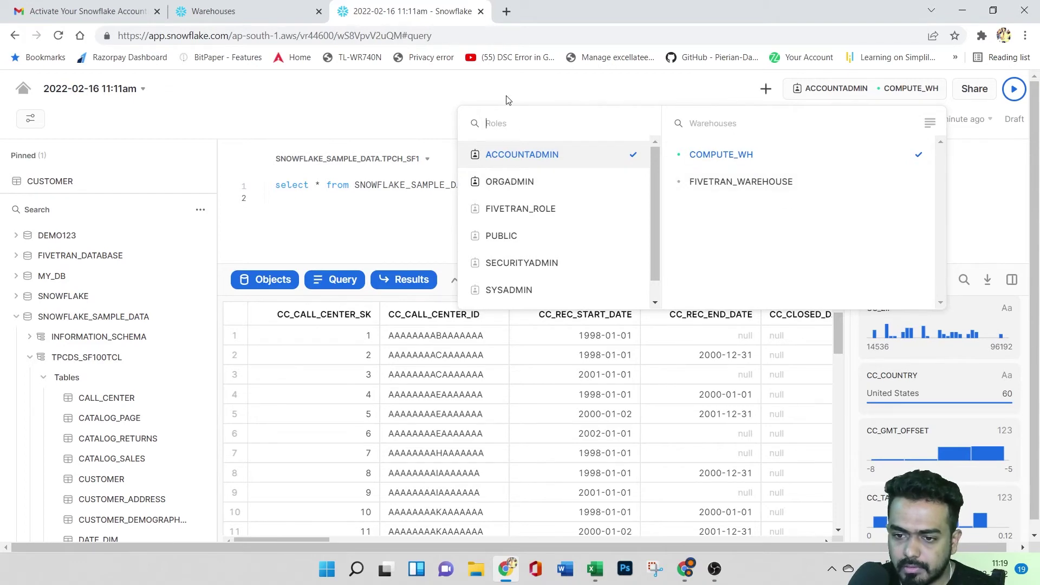
pyautogui.click(243, 11)
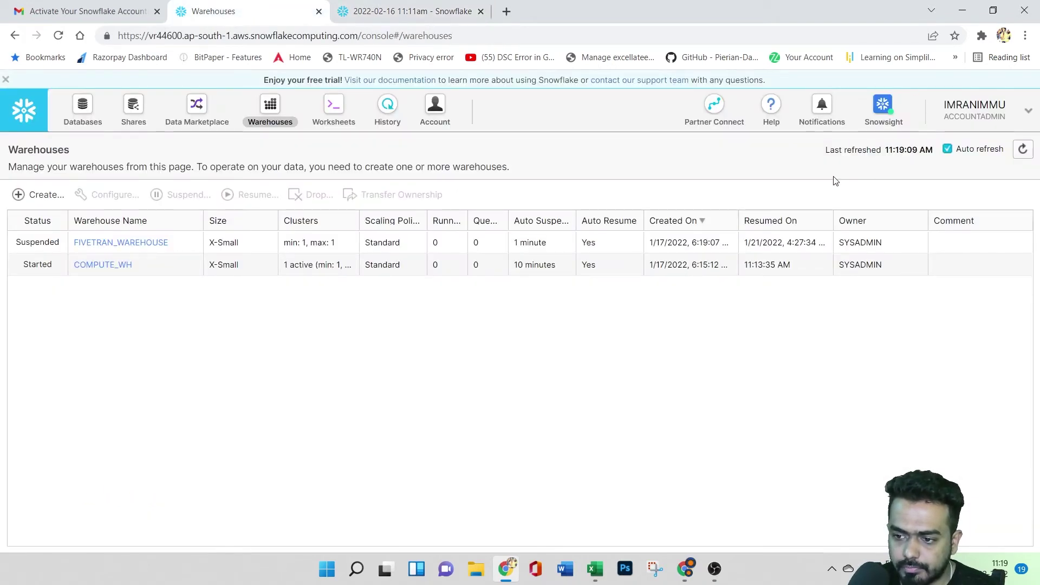
pyautogui.click(333, 108)
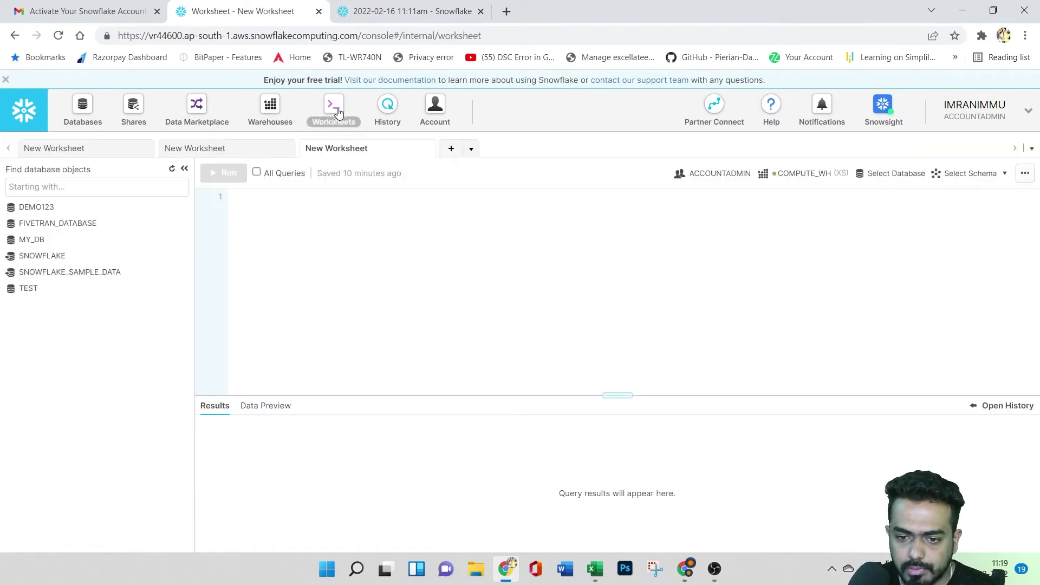
pyautogui.click(684, 176)
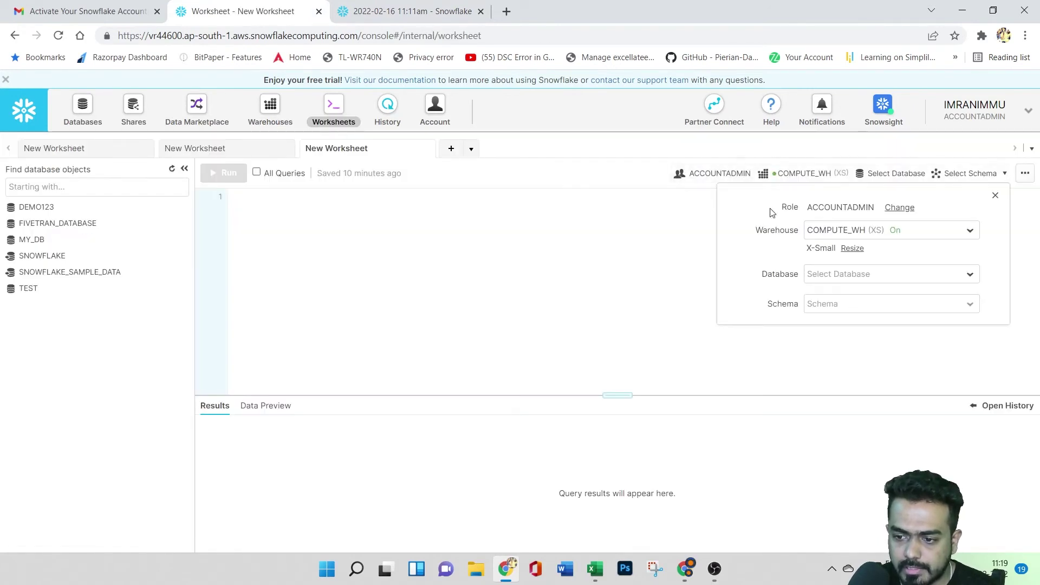
pyautogui.click(656, 237)
# - Review the classic worksheet's warehouse and database choices, then return to the Snowsight Worksheets list
pyautogui.click(800, 175)
pyautogui.click(580, 243)
pyautogui.click(908, 172)
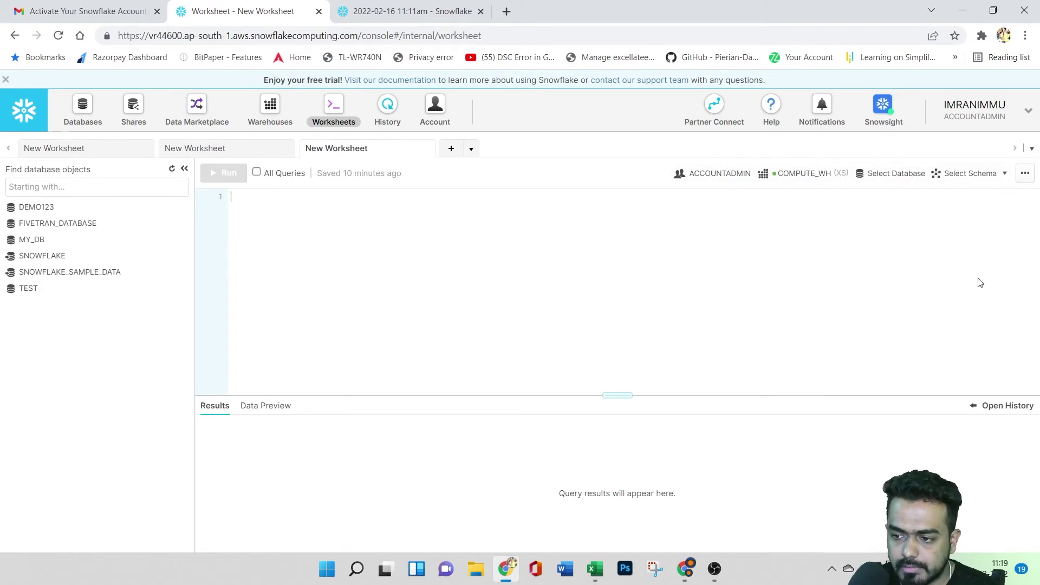
pyautogui.click(411, 11)
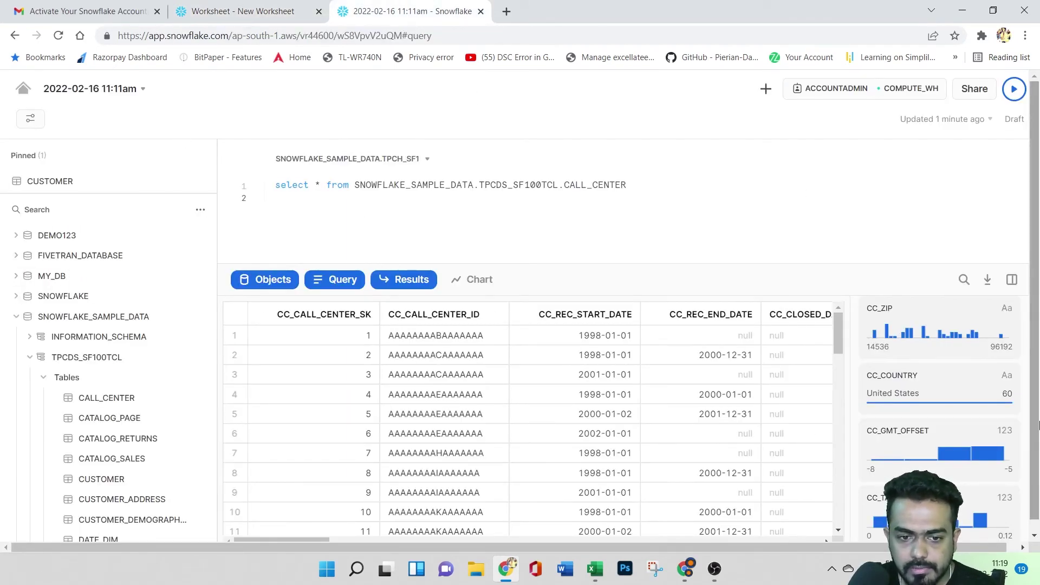
pyautogui.click(21, 90)
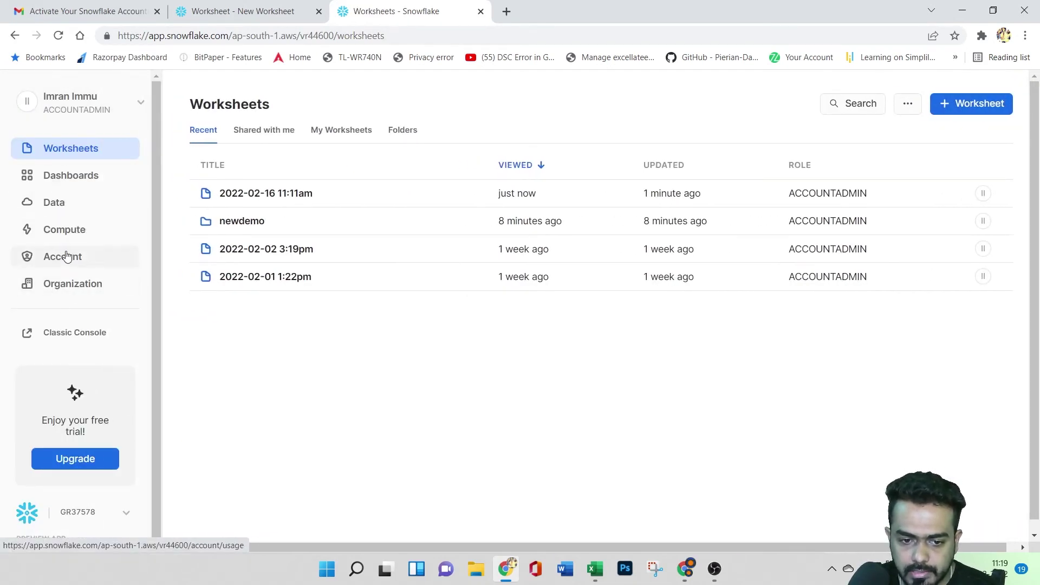
# - Create a new database named demo345 from the Databases list
pyautogui.click(60, 204)
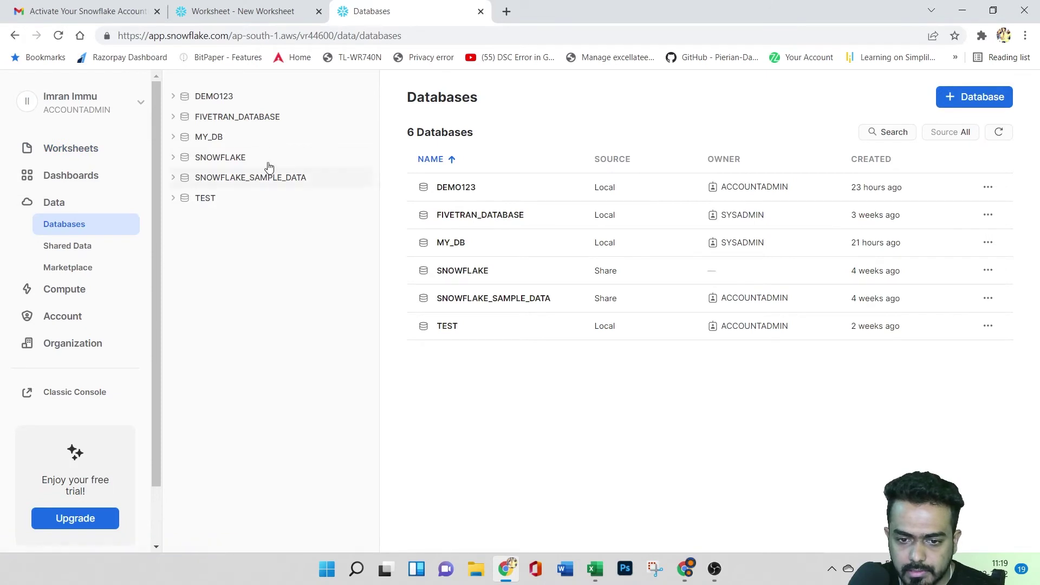
pyautogui.click(958, 95)
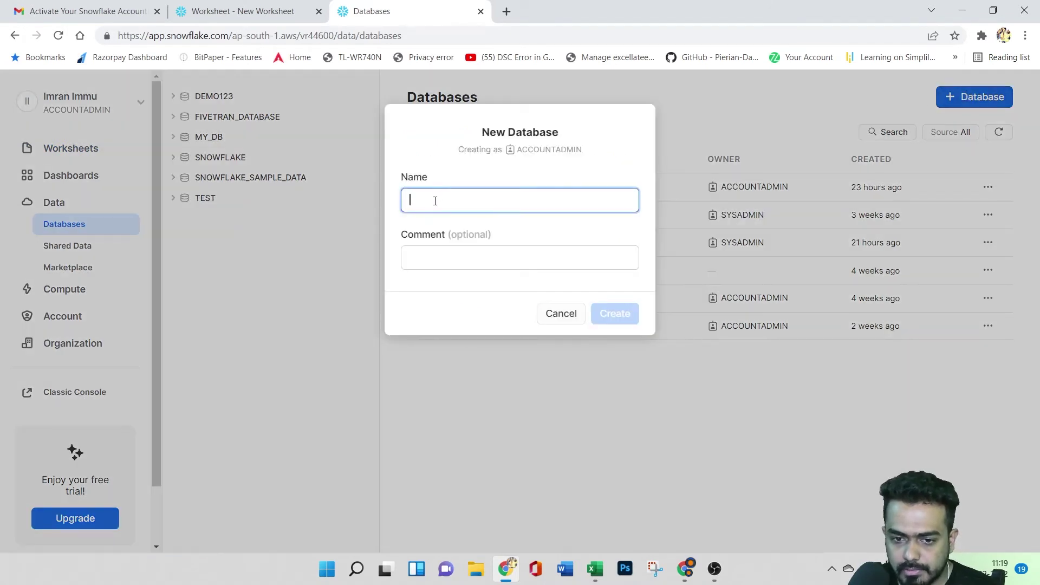
pyautogui.write('demo345')
pyautogui.click(612, 311)
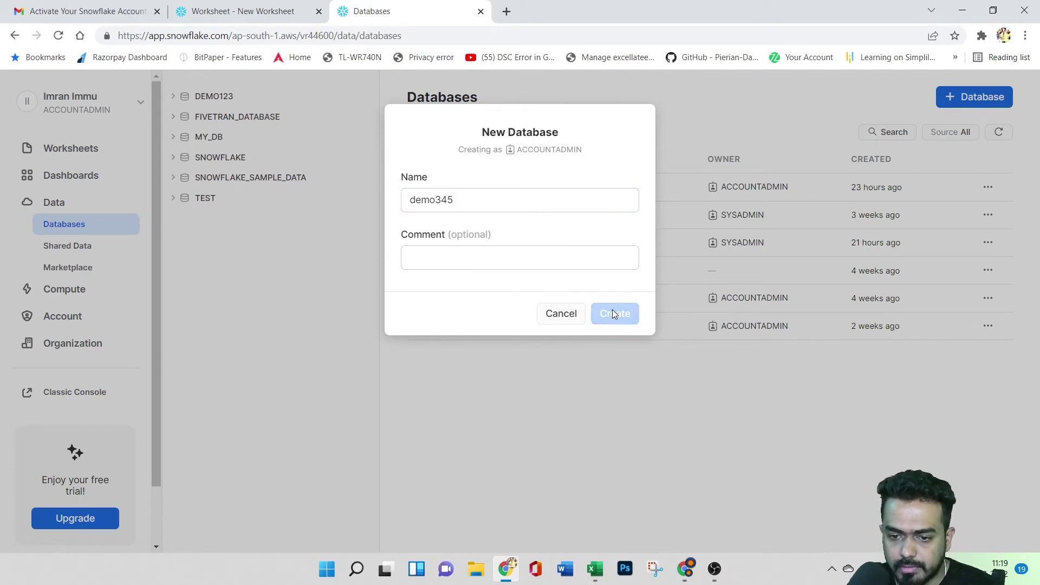
# - Add schema newschema to DEMO345 and open the NEWSCHEMA page
pyautogui.click(470, 218)
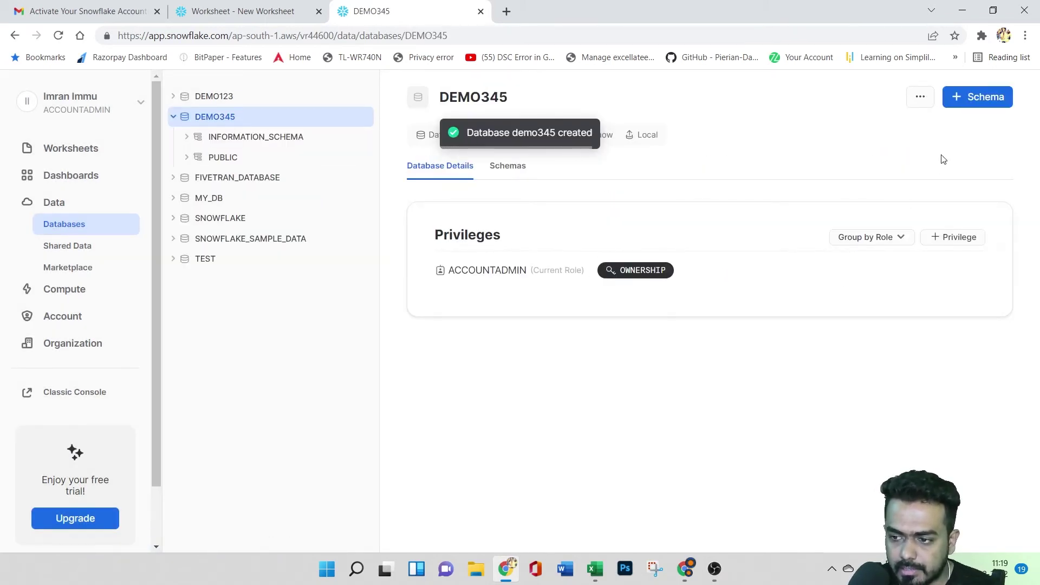
pyautogui.click(974, 108)
pyautogui.write('n')
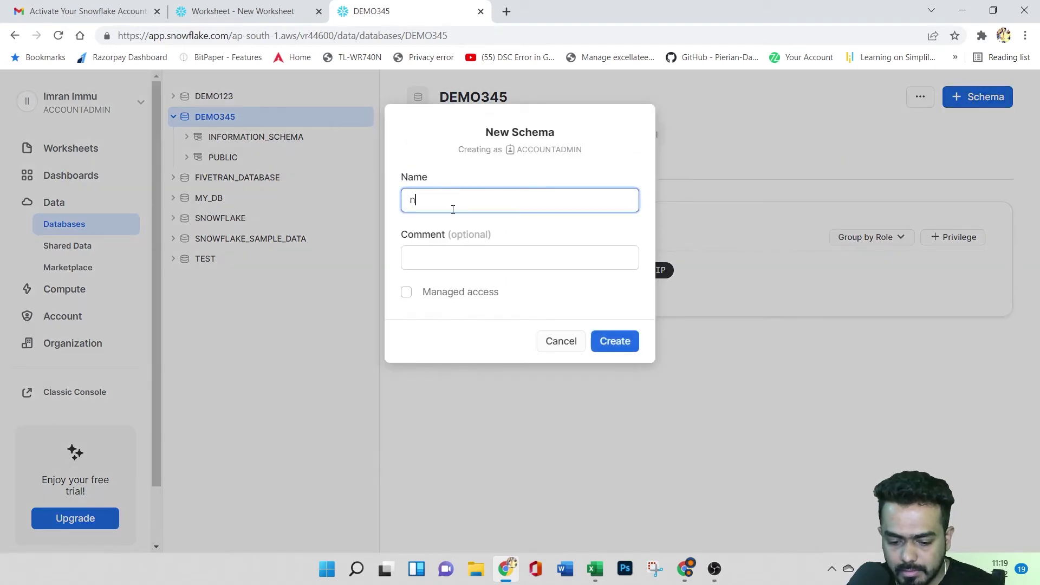
pyautogui.write('ewschema')
pyautogui.click(614, 341)
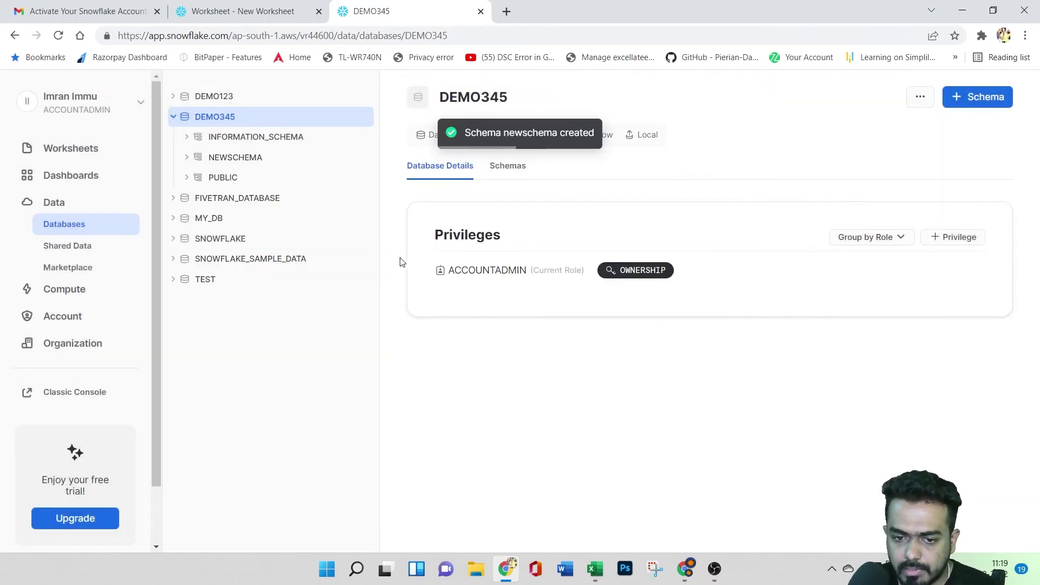
pyautogui.click(286, 158)
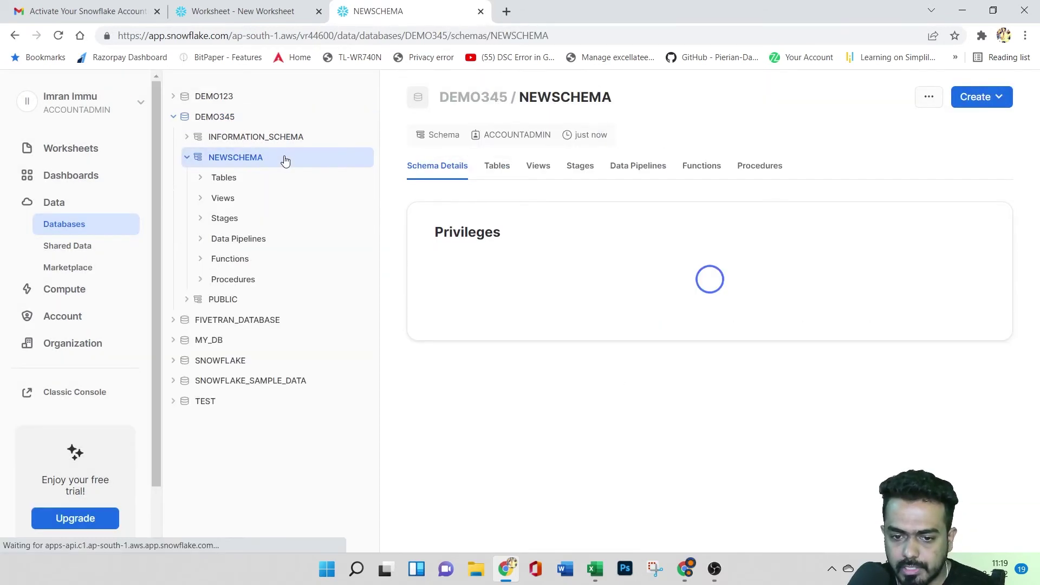
# - Open the standard table template for NEWSCHEMA, then cancel it without creating a table
pyautogui.click(989, 106)
pyautogui.moveTo(988, 127)
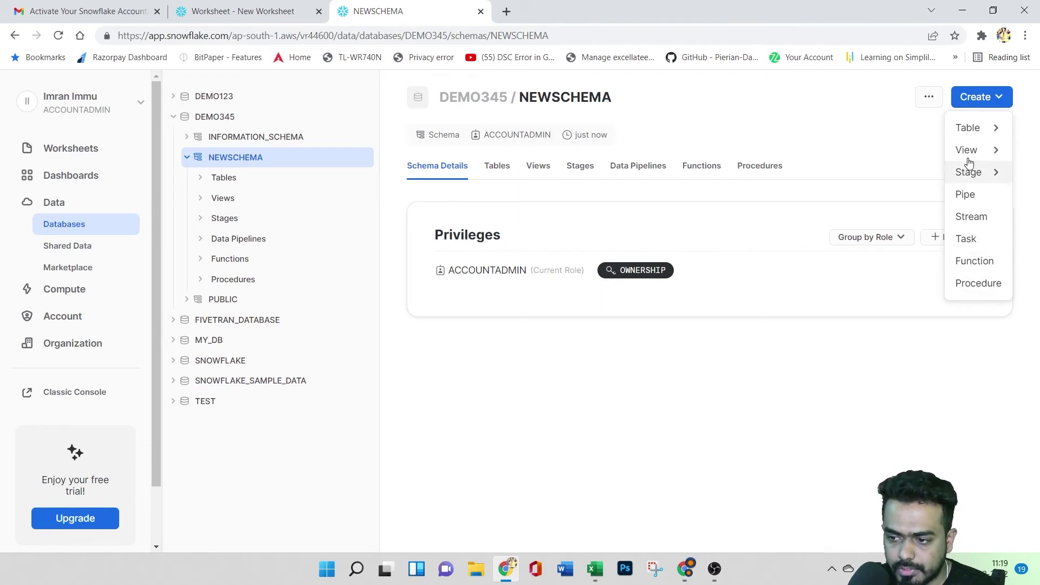
pyautogui.click(908, 137)
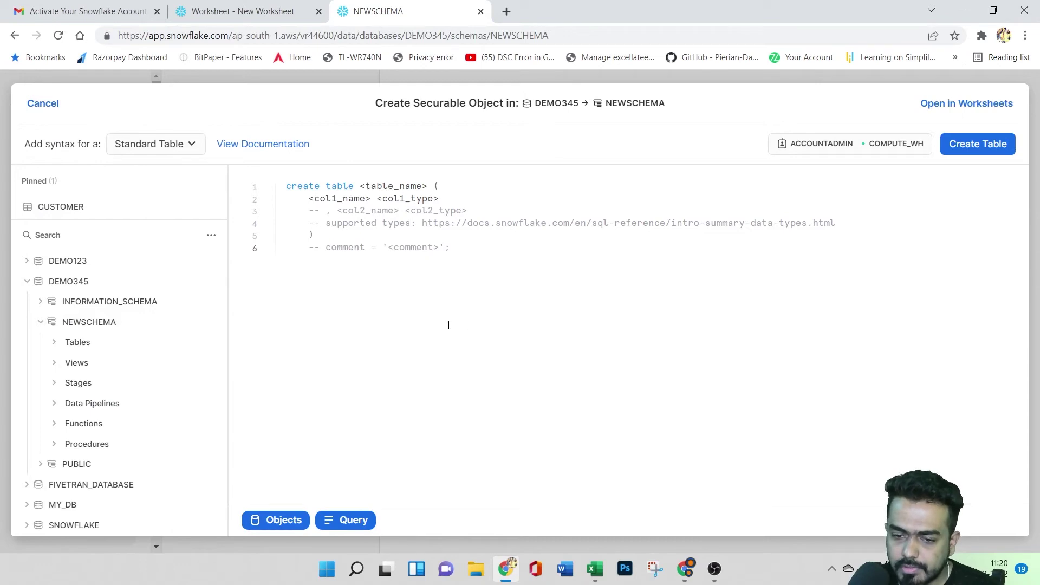
pyautogui.click(230, 7)
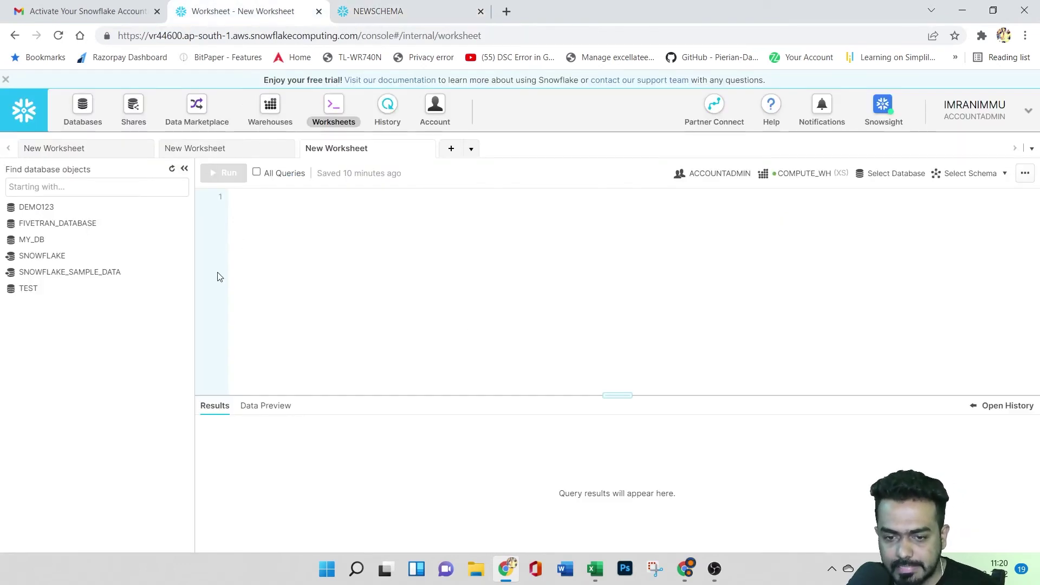
pyautogui.click(357, 7)
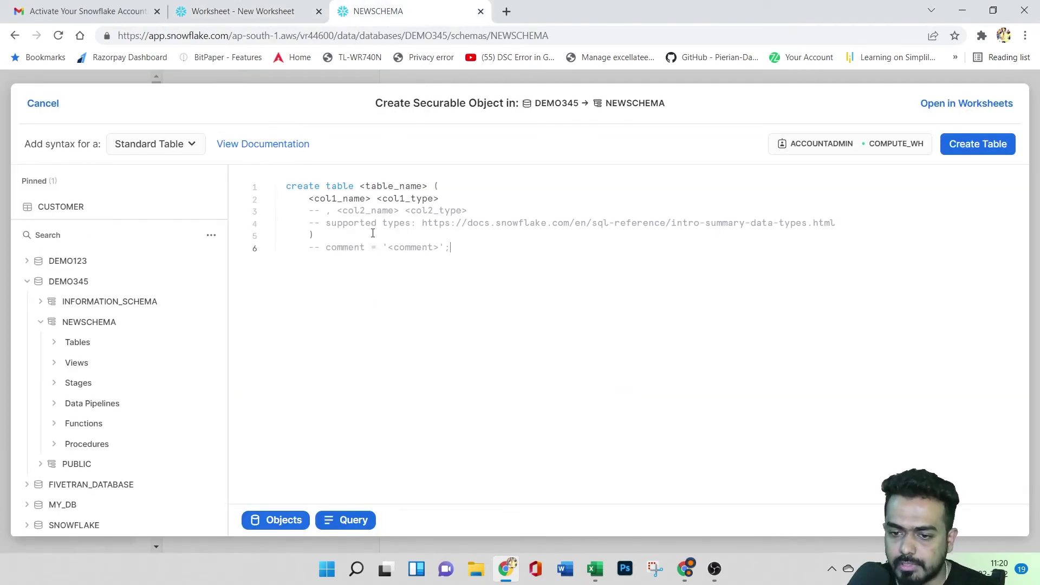
pyautogui.click(504, 268)
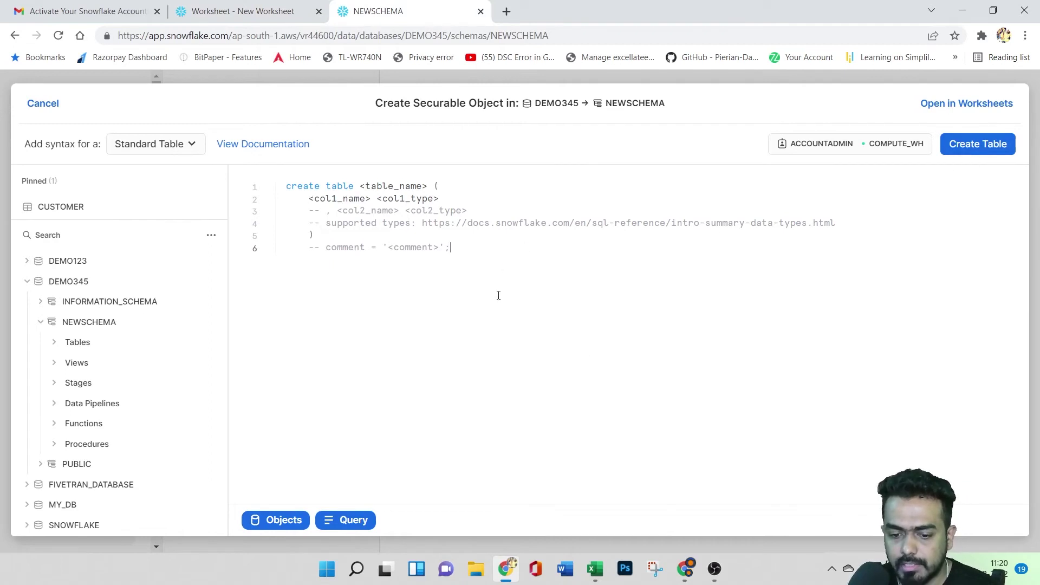
pyautogui.click(39, 104)
# - Browse the Create menu's object types, then go to the classic console's blank New Worksheet
pyautogui.click(995, 104)
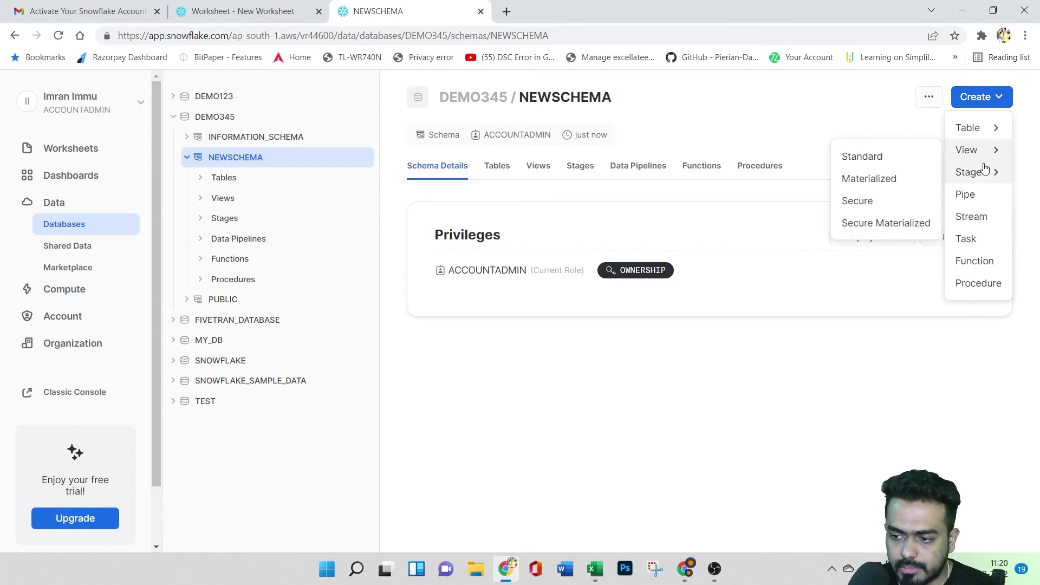
pyautogui.moveTo(985, 173)
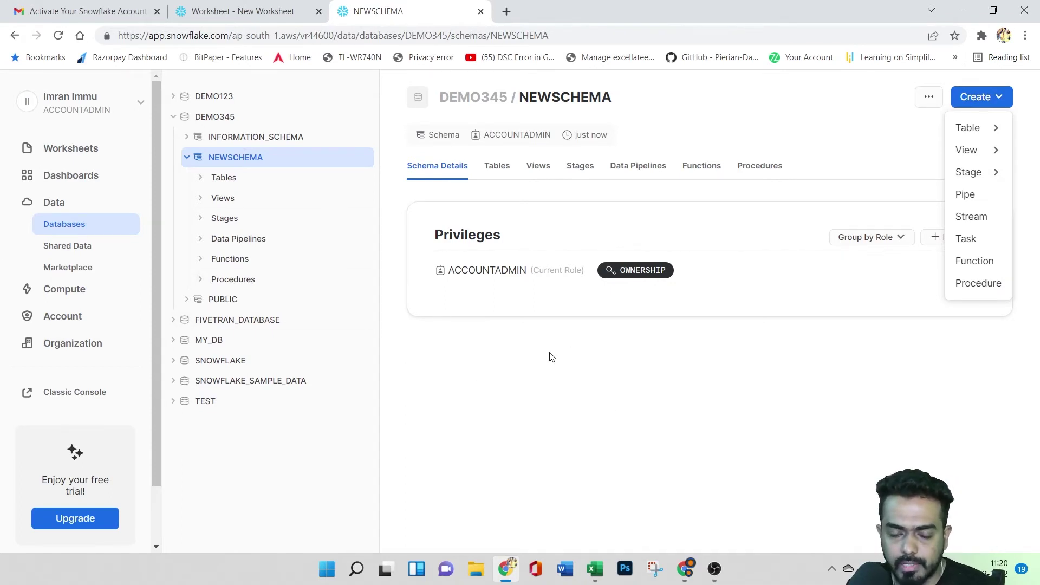
pyautogui.click(278, 18)
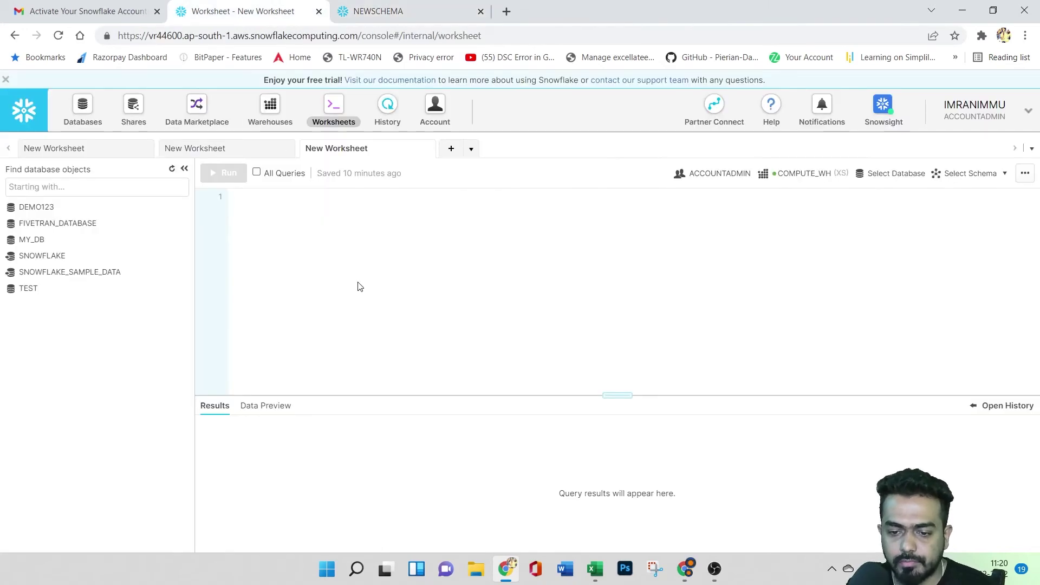